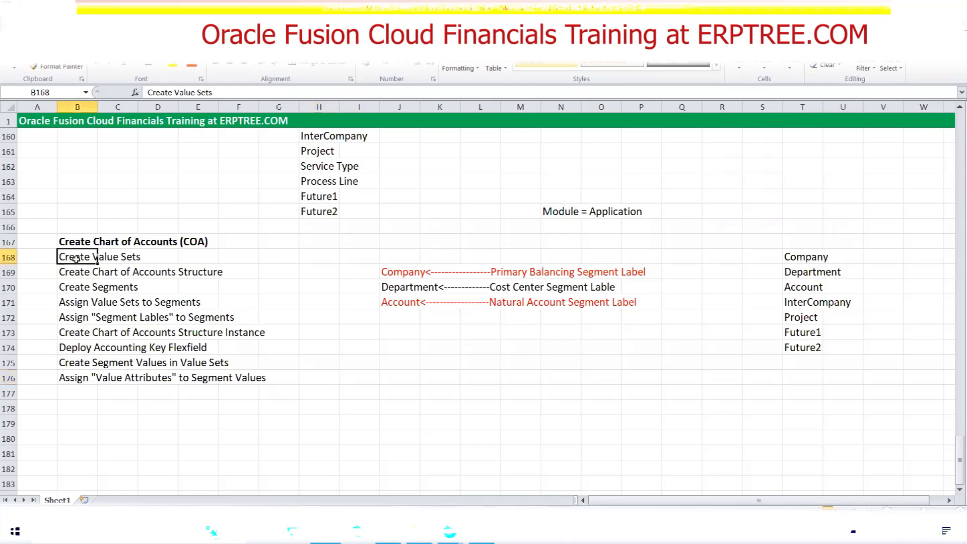
Mark the Create Value Sets task as Done in cell G168 of the chart of accounts checklist
{"action": "left_click", "coordinate": [284, 257]}
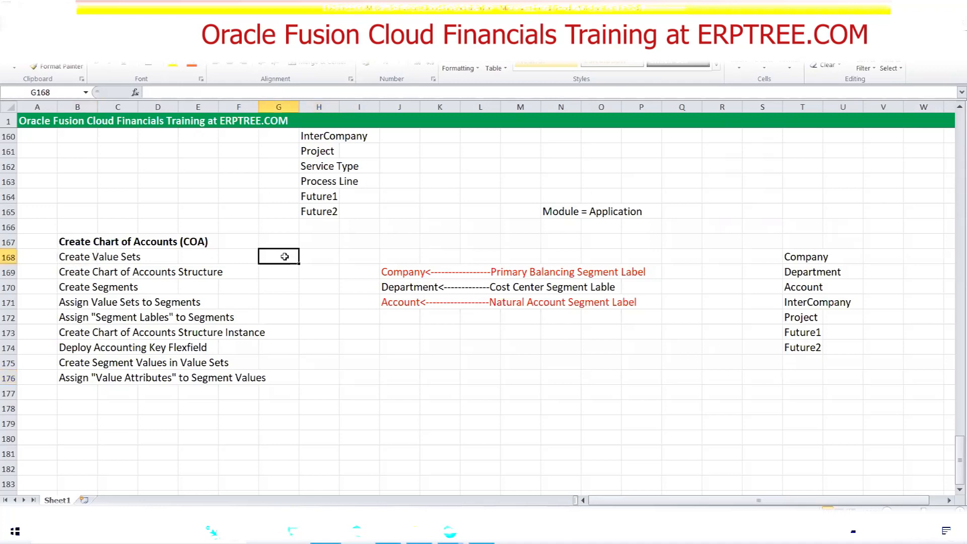
{"action": "type", "text": "Done"}
{"action": "key", "text": "Tab"}
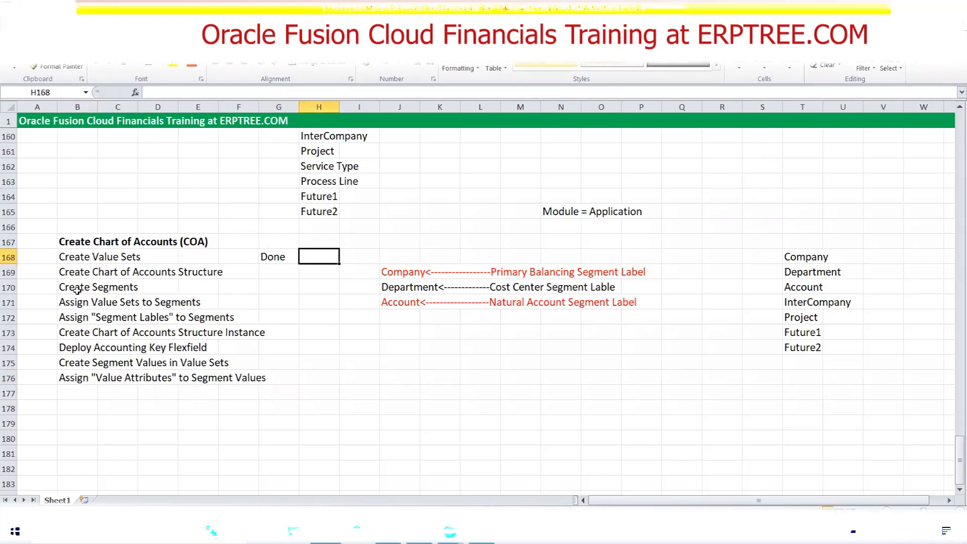
{"action": "left_click_drag", "start_coordinate": [73, 287], "coordinate": [257, 375]}
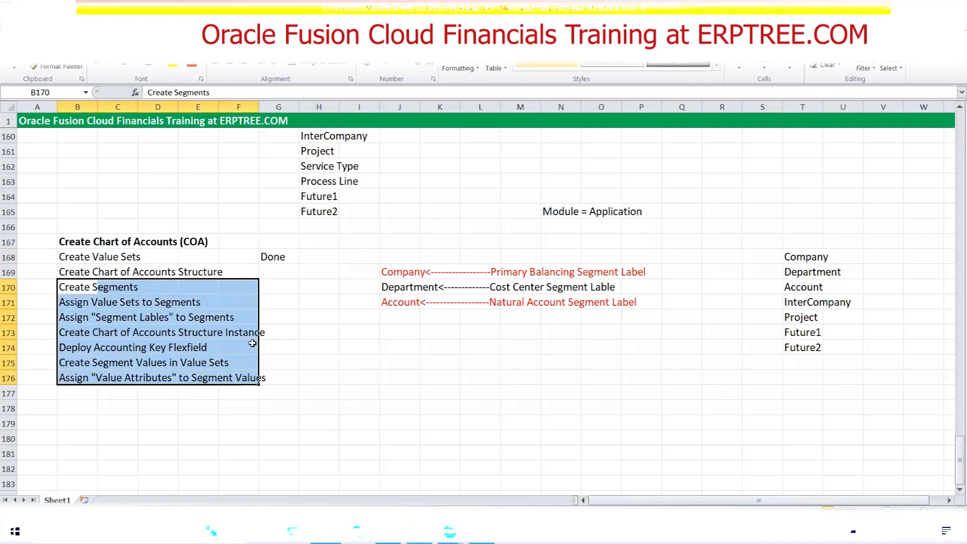
{"action": "left_click", "coordinate": [74, 271]}
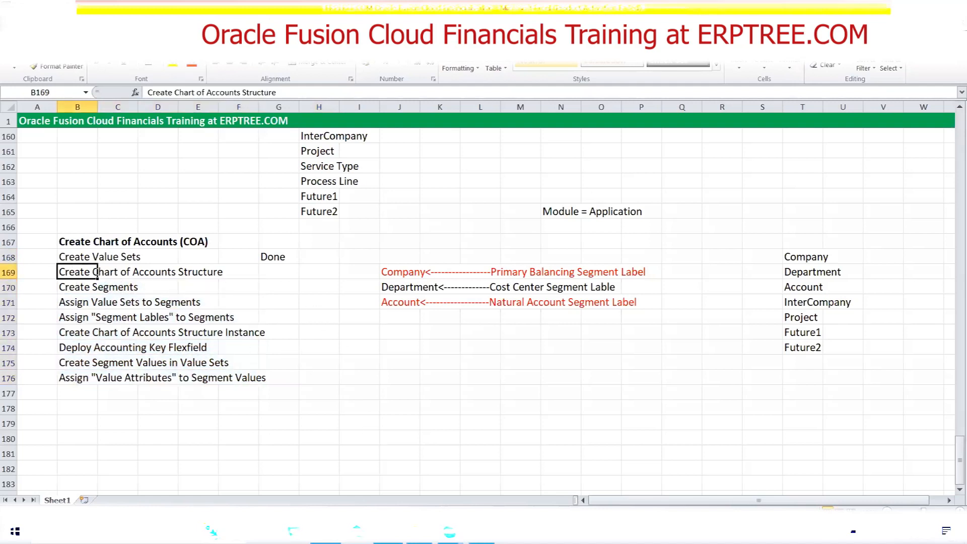
Switch to Oracle Fusion and open the GOOGLE Implementation Project from the implementation projects in Setup and Maintenance
{"action": "left_click", "coordinate": [387, 532]}
{"action": "left_click", "coordinate": [943, 97]}
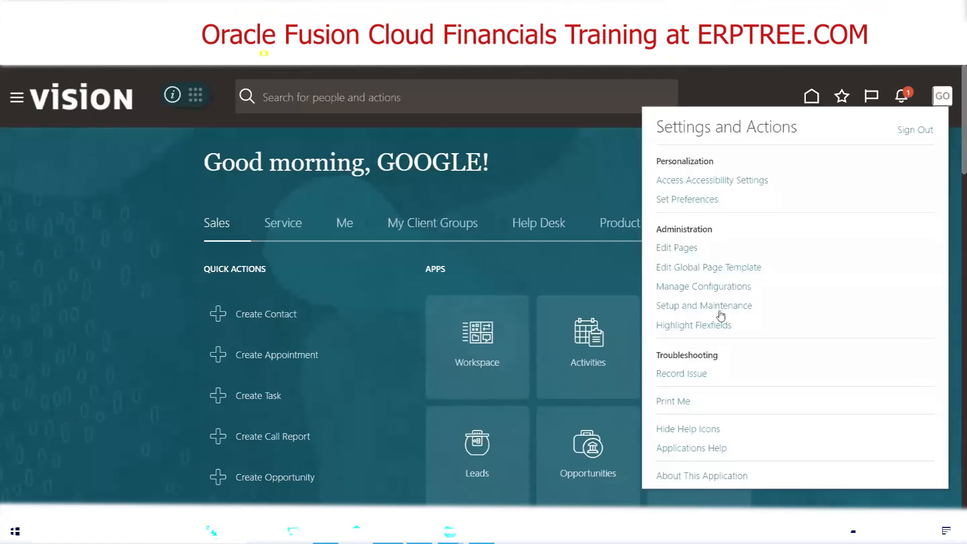
{"action": "left_click", "coordinate": [710, 306]}
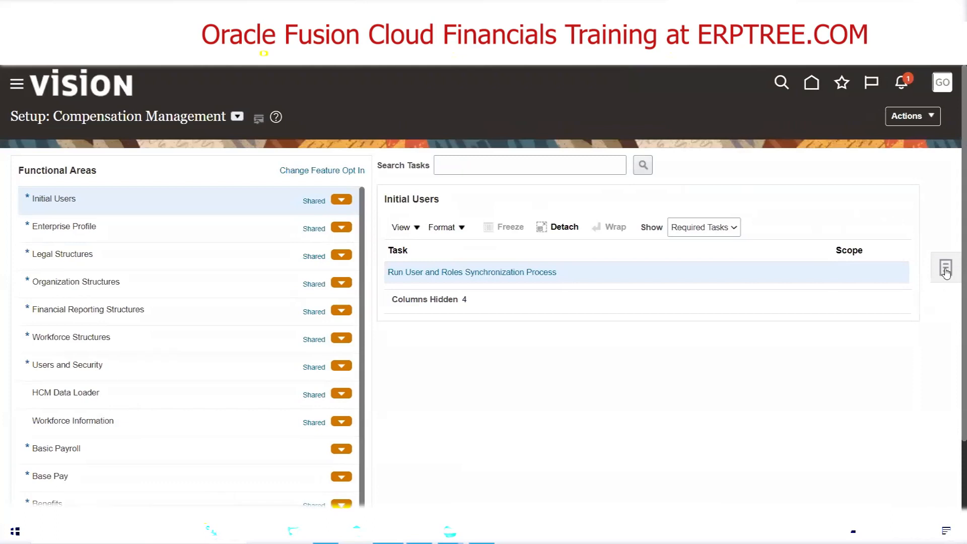
{"action": "left_click", "coordinate": [945, 270]}
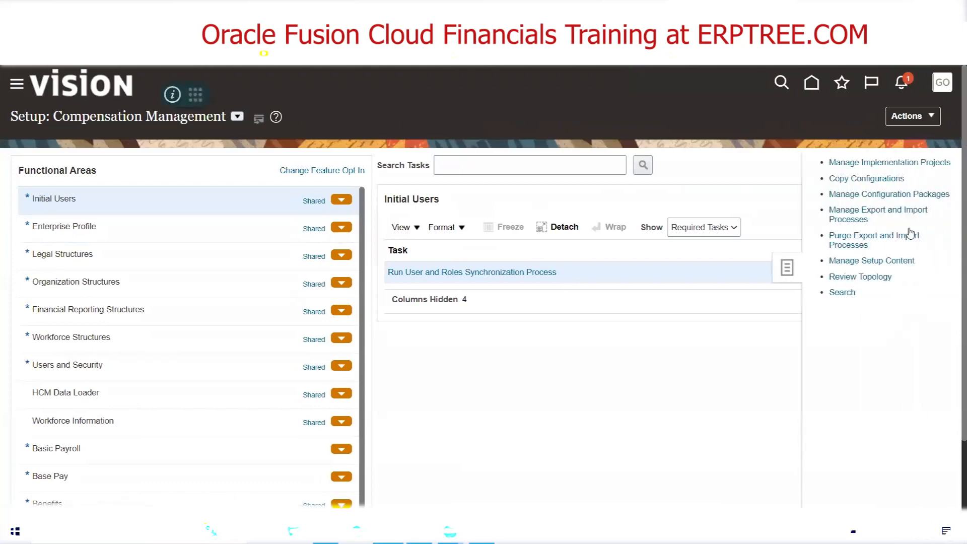
{"action": "left_click", "coordinate": [863, 163]}
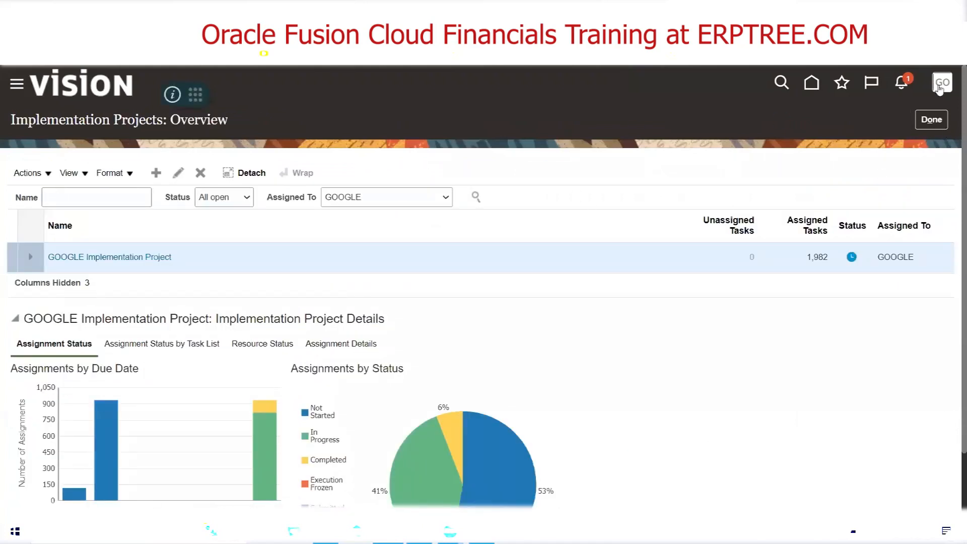
{"action": "left_click", "coordinate": [91, 256]}
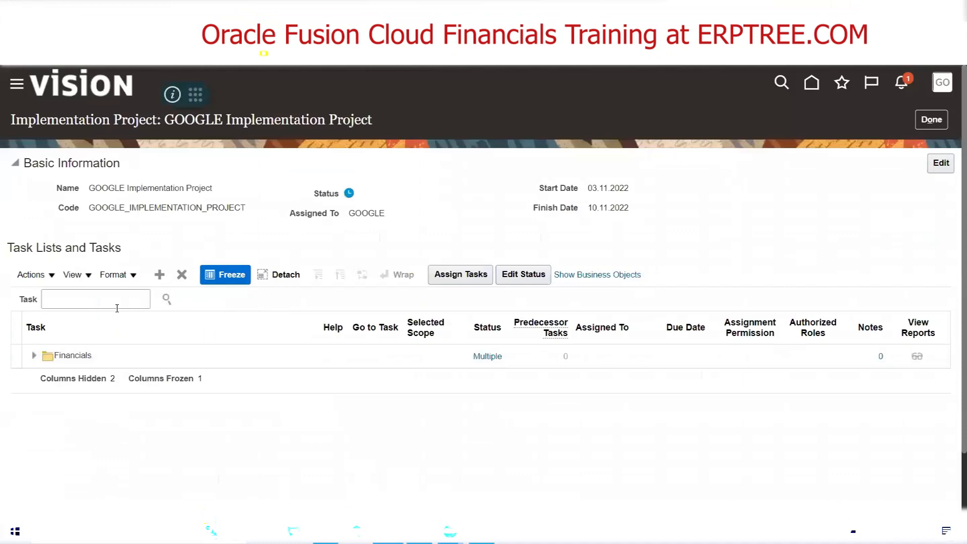
Search the project tasks for "Chart of accounts s" and go to the Manage Chart of Accounts Structures task
{"action": "left_click", "coordinate": [116, 305]}
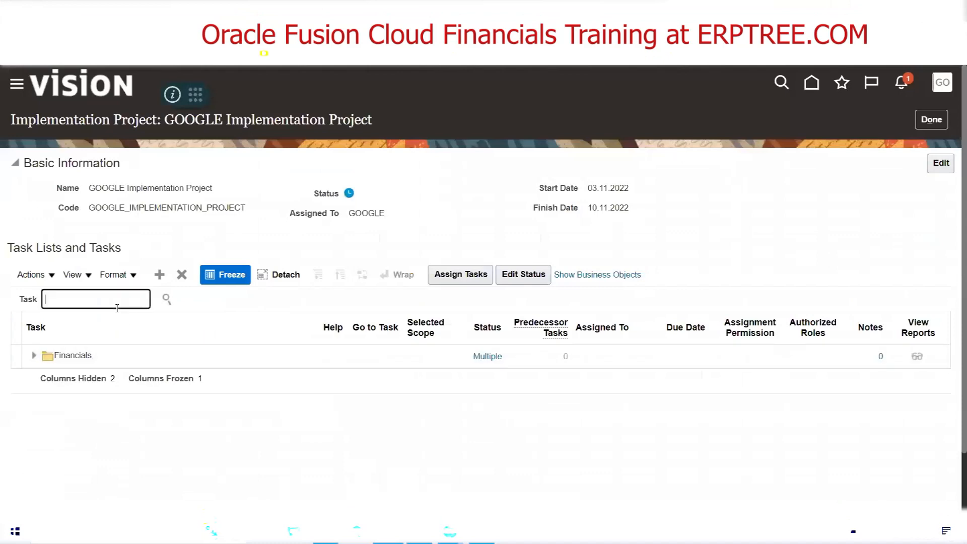
{"action": "type", "text": "Chart of accounts s"}
{"action": "key", "text": "Return"}
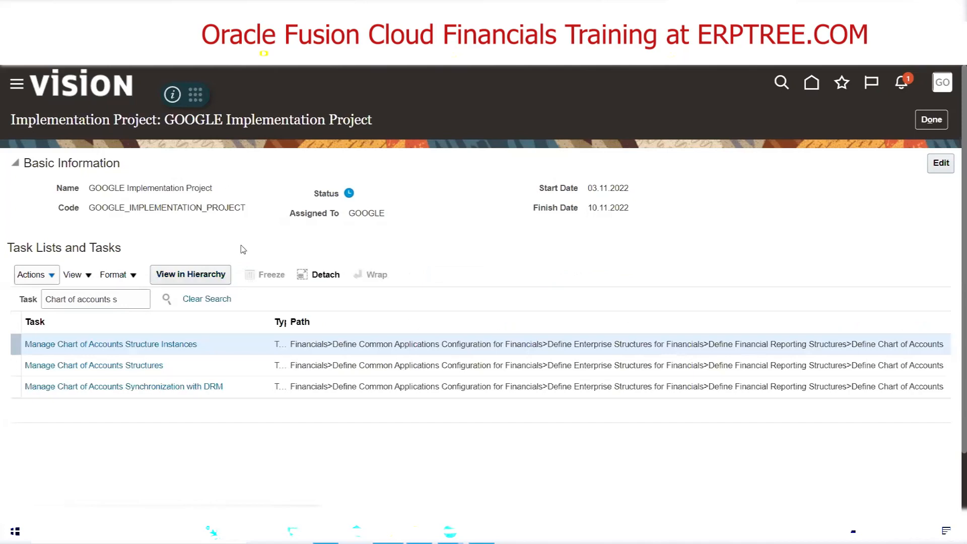
{"action": "scroll", "coordinate": [243, 249], "scroll_direction": "down", "scroll_amount": 1}
{"action": "scroll", "coordinate": [243, 248], "scroll_direction": "down", "scroll_amount": 1}
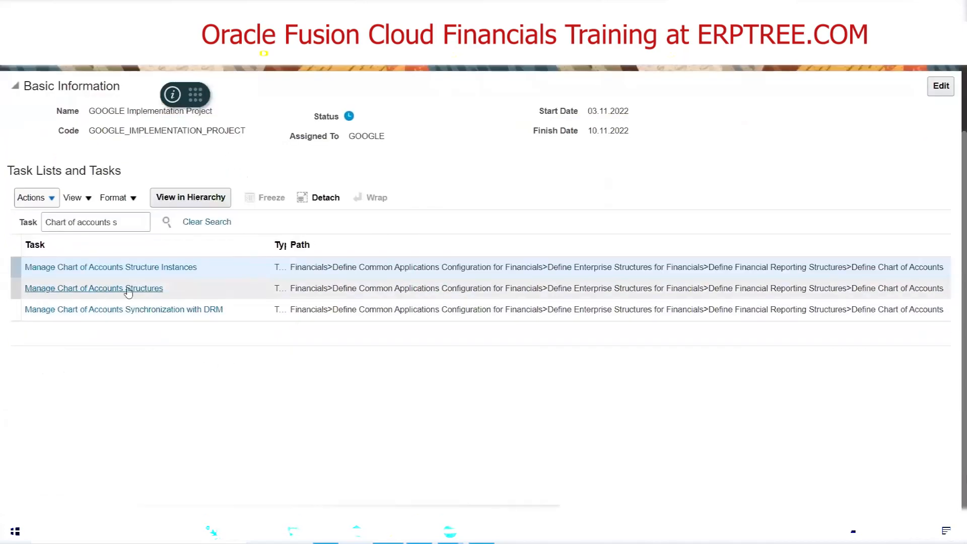
{"action": "left_click", "coordinate": [96, 287]}
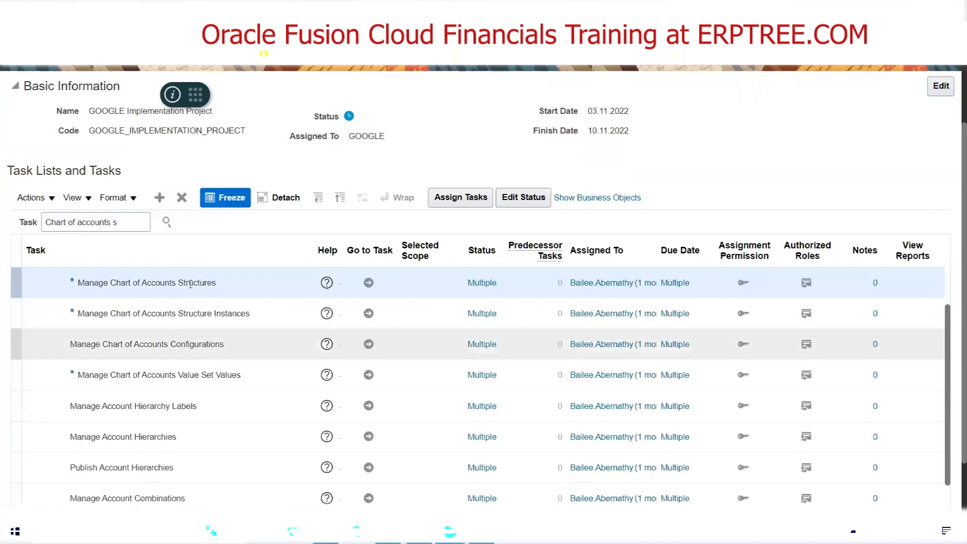
{"action": "left_click", "coordinate": [368, 285]}
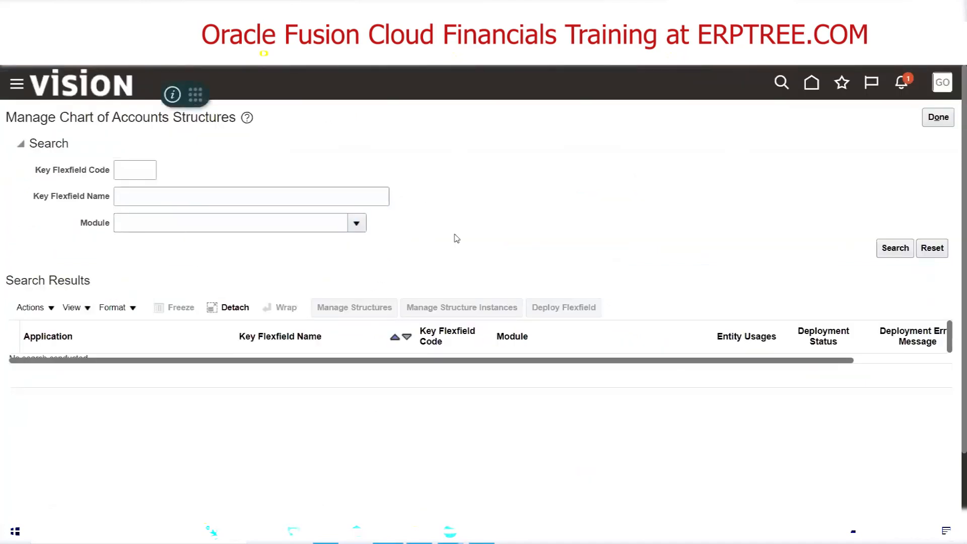
Search for the General Ledger Accounting Flexfield and start a new key flexfield structure for it
{"action": "left_click", "coordinate": [895, 255]}
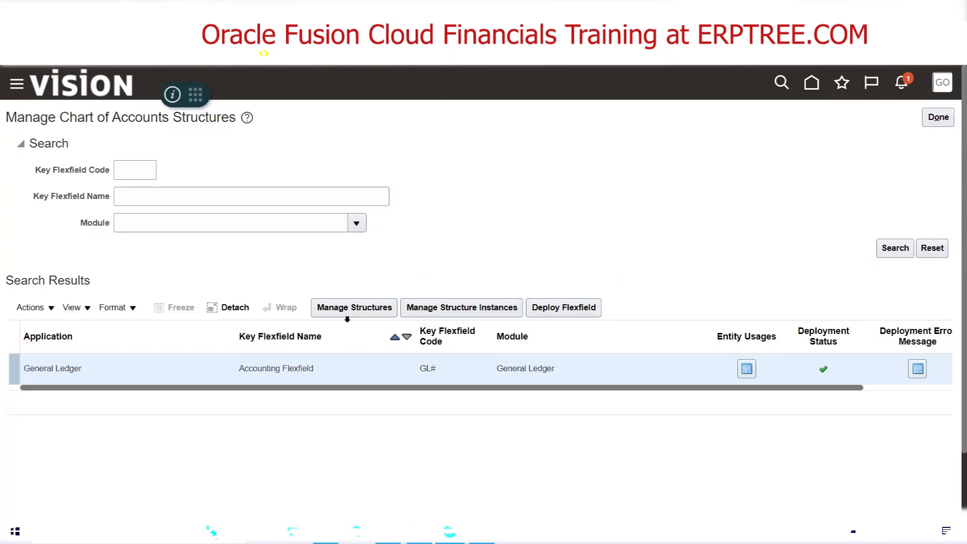
{"action": "left_click", "coordinate": [336, 311]}
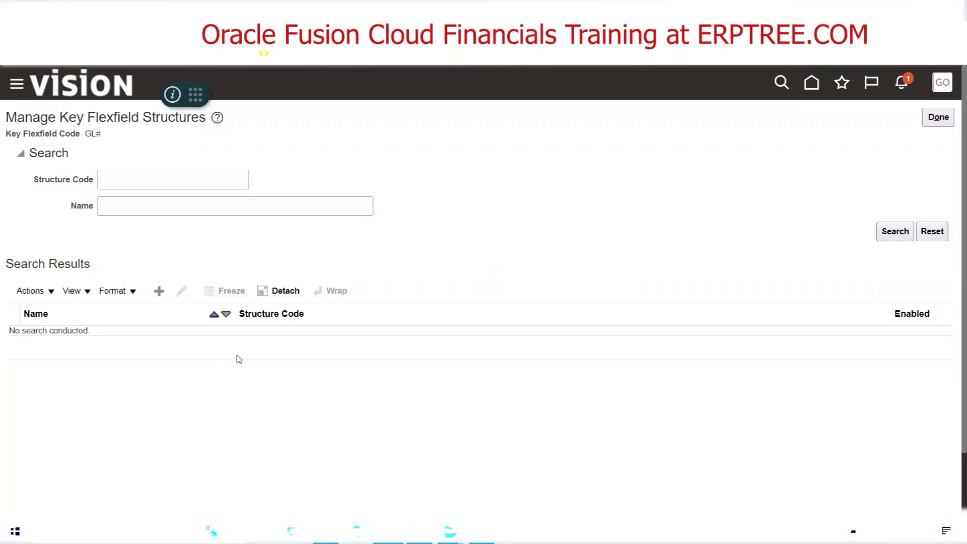
{"action": "left_click", "coordinate": [160, 292]}
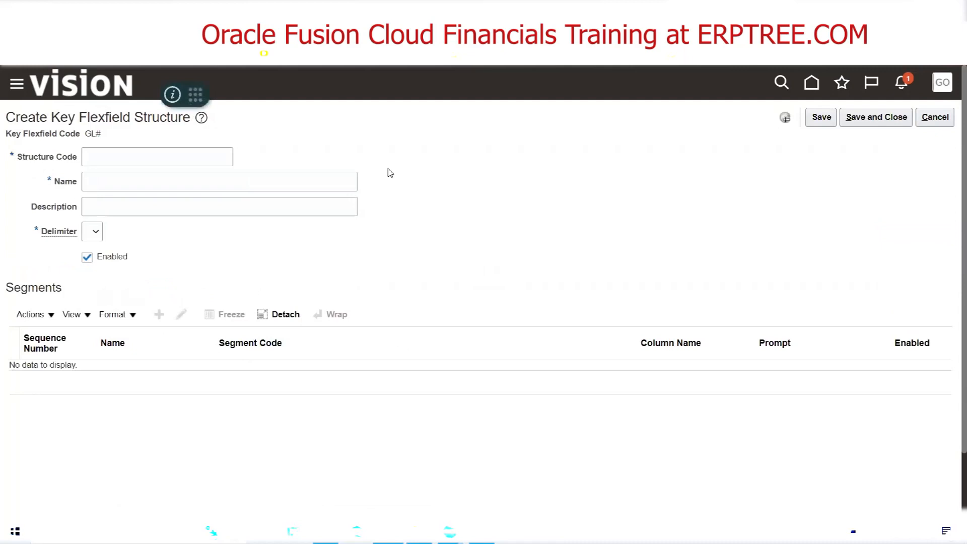
{"action": "left_click", "coordinate": [172, 152]}
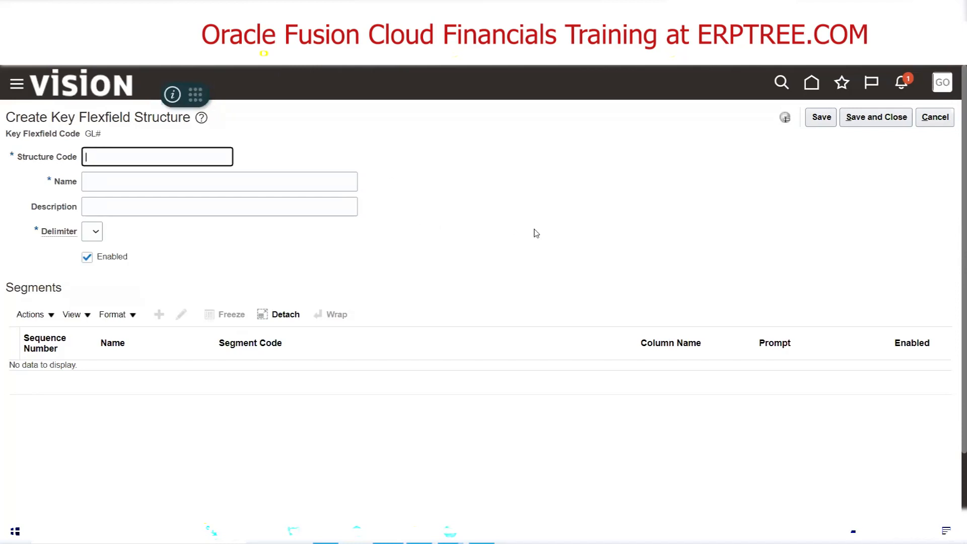
Switch to the Excel notes and enter "Google Chart of Accounts Structure" in cell K175
{"action": "left_click", "coordinate": [325, 531]}
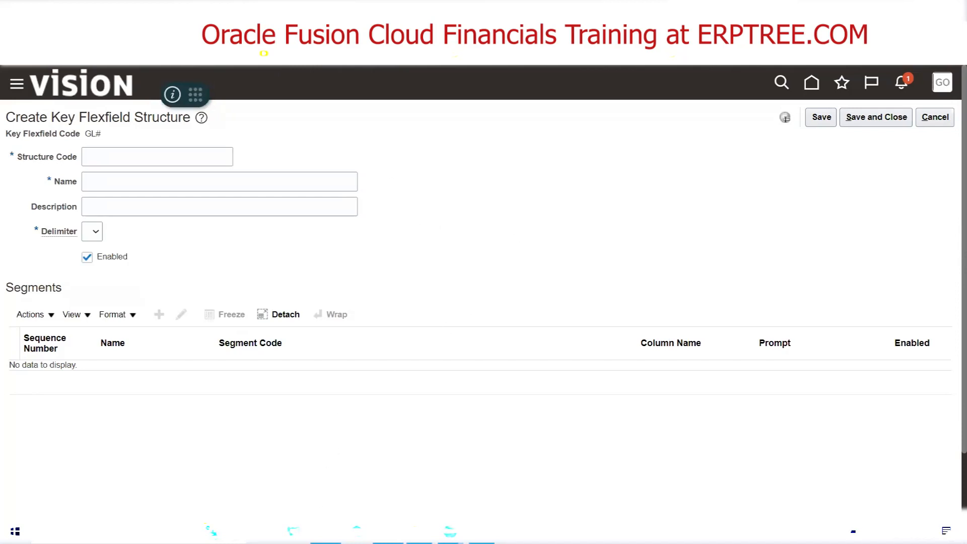
{"action": "left_click", "coordinate": [453, 360]}
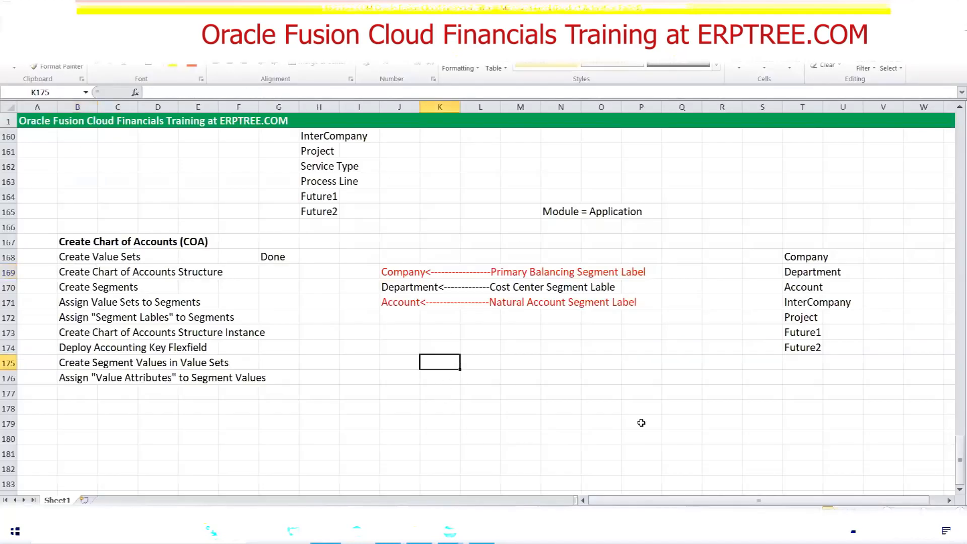
{"action": "type", "text": "G"}
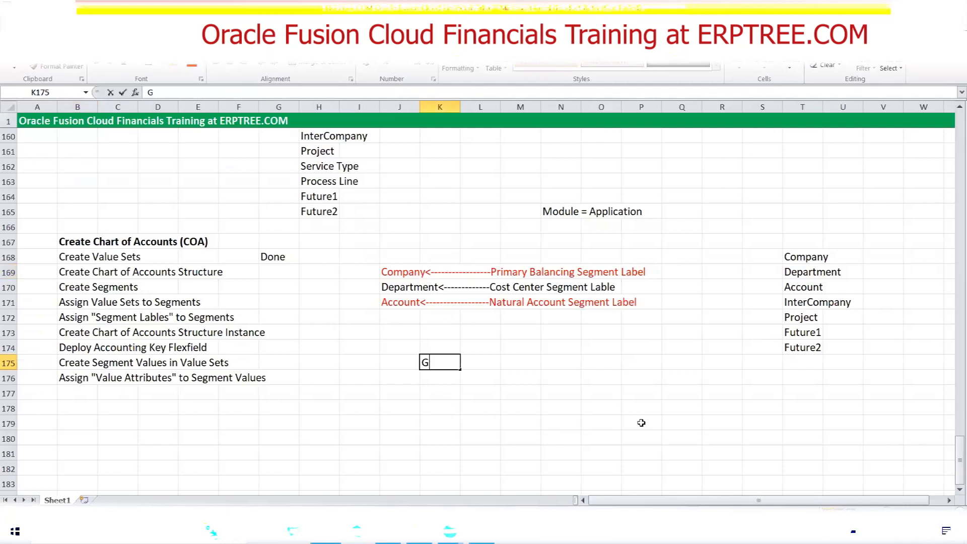
{"action": "type", "text": "oogle Chart"}
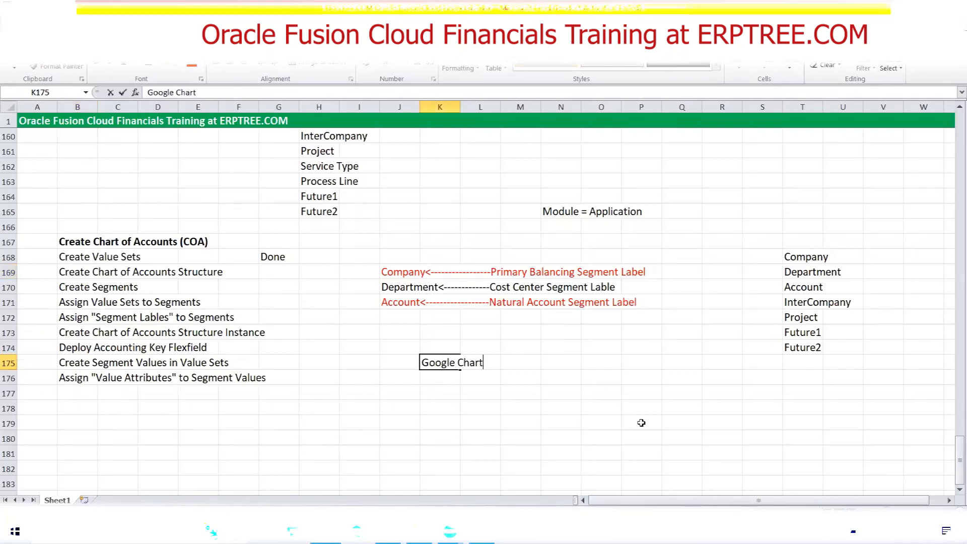
{"action": "type", "text": " of Accounts"}
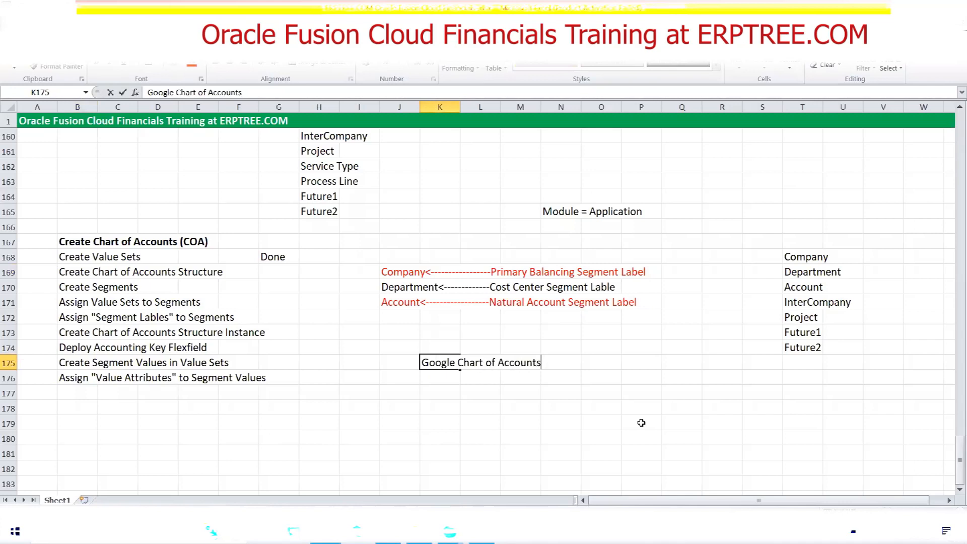
{"action": "type", "text": " Structure"}
{"action": "key", "text": "alt+Tab"}
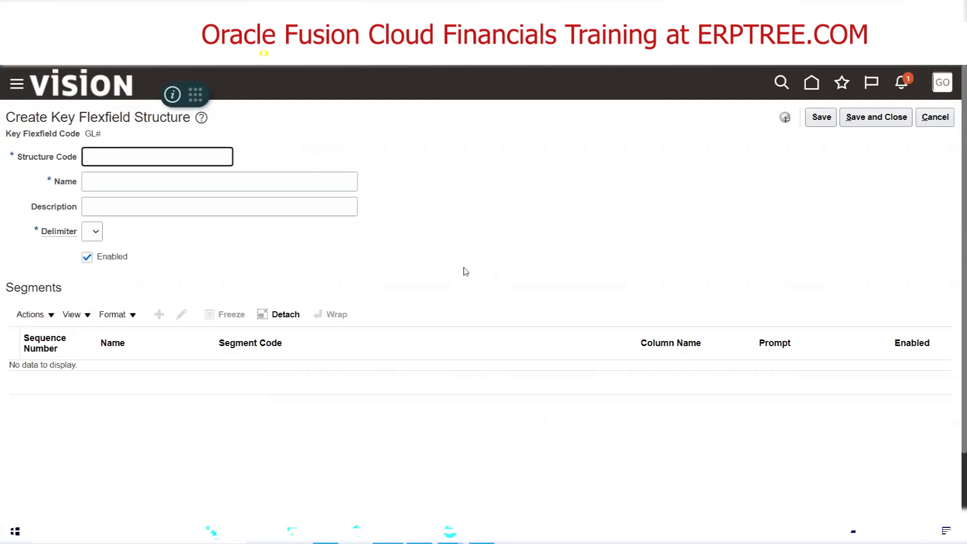
{"action": "key", "text": "alt+Tab"}
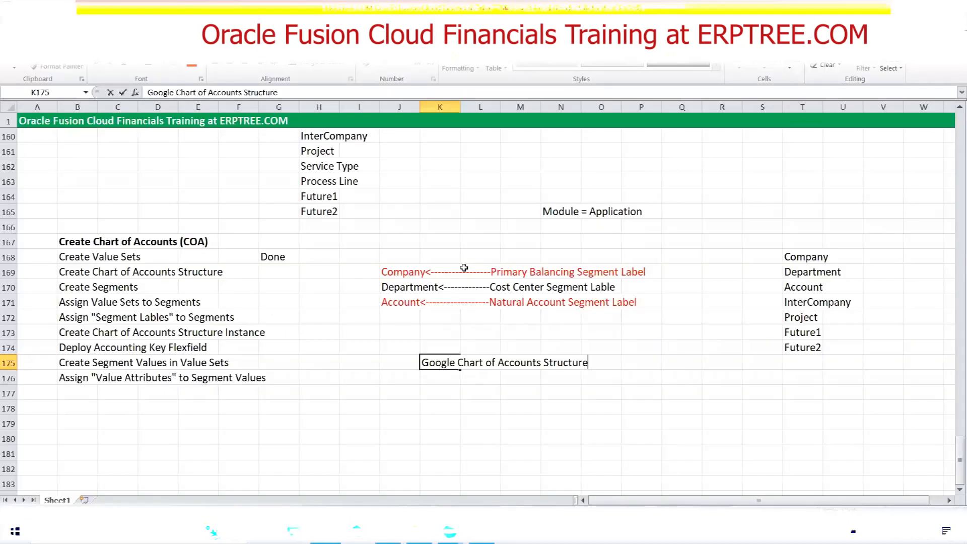
Enter the alternative structure name "Google Accounting Flexfield" in cell K176
{"action": "left_click", "coordinate": [452, 382]}
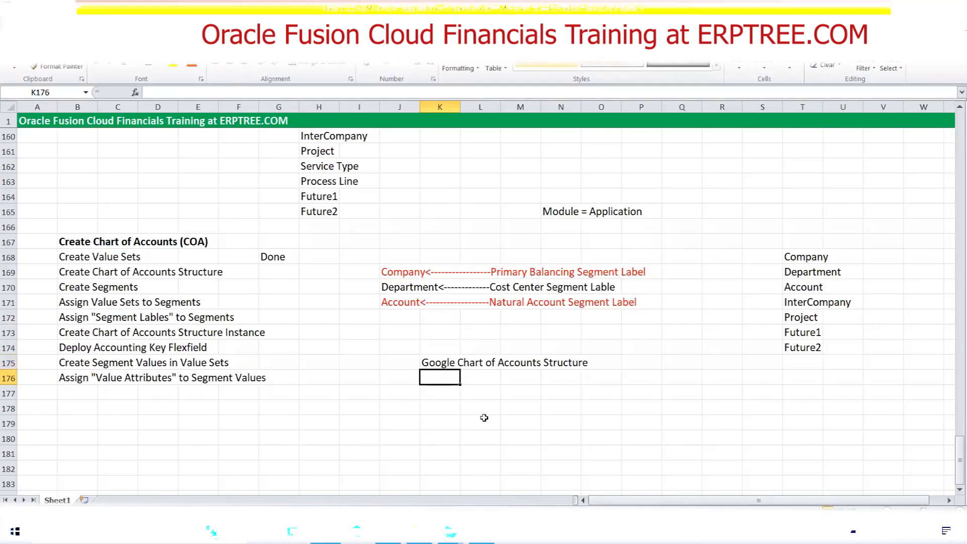
{"action": "type", "text": "Googl"}
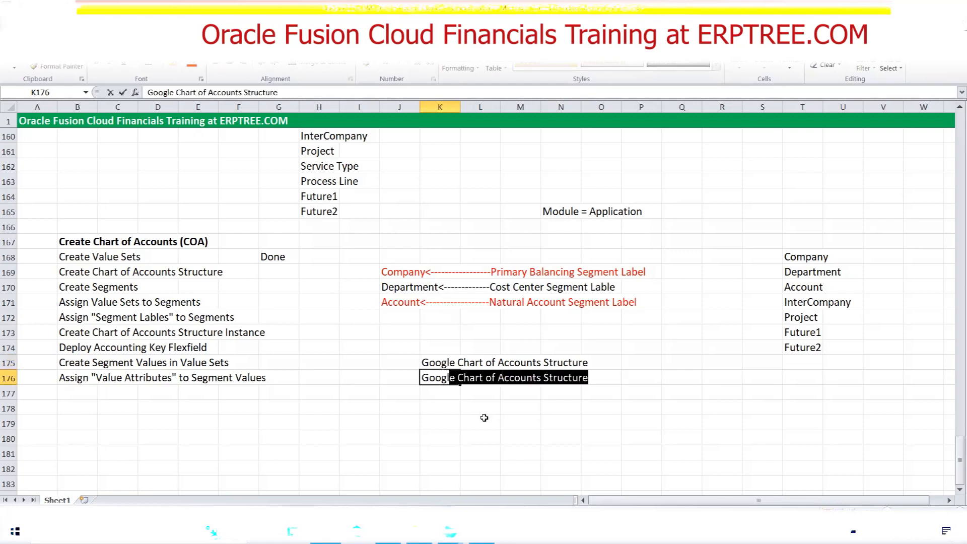
{"action": "type", "text": "e Account"}
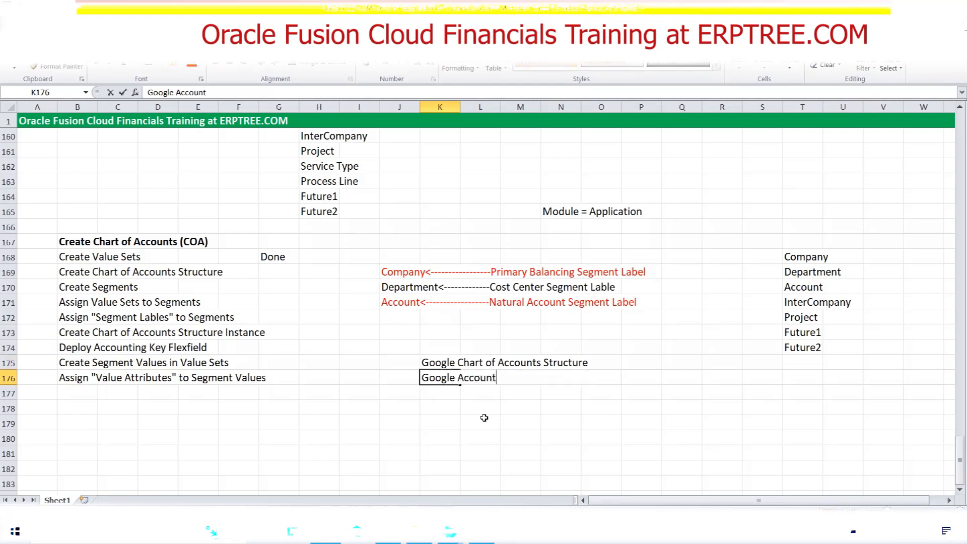
{"action": "type", "text": "ing Flexfield"}
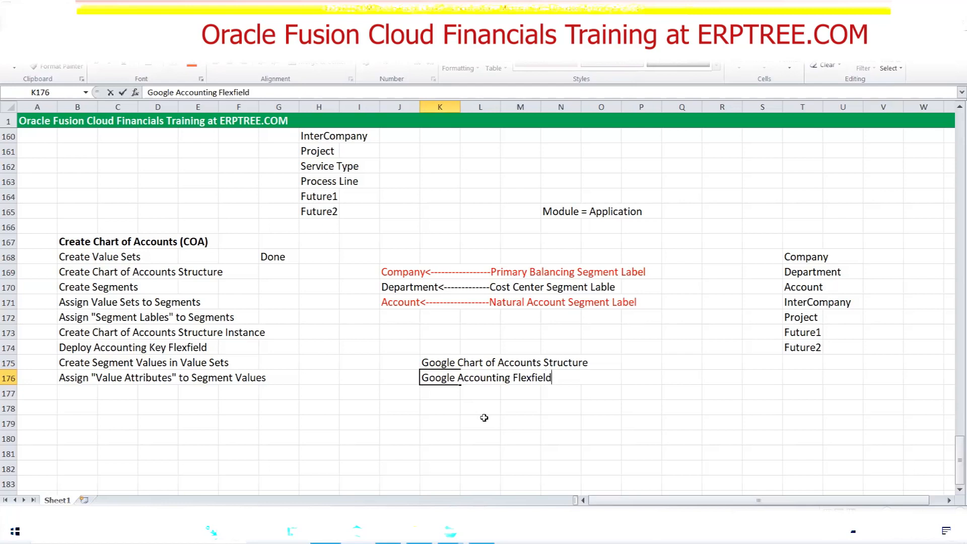
{"action": "left_click_drag", "start_coordinate": [435, 363], "coordinate": [547, 380]}
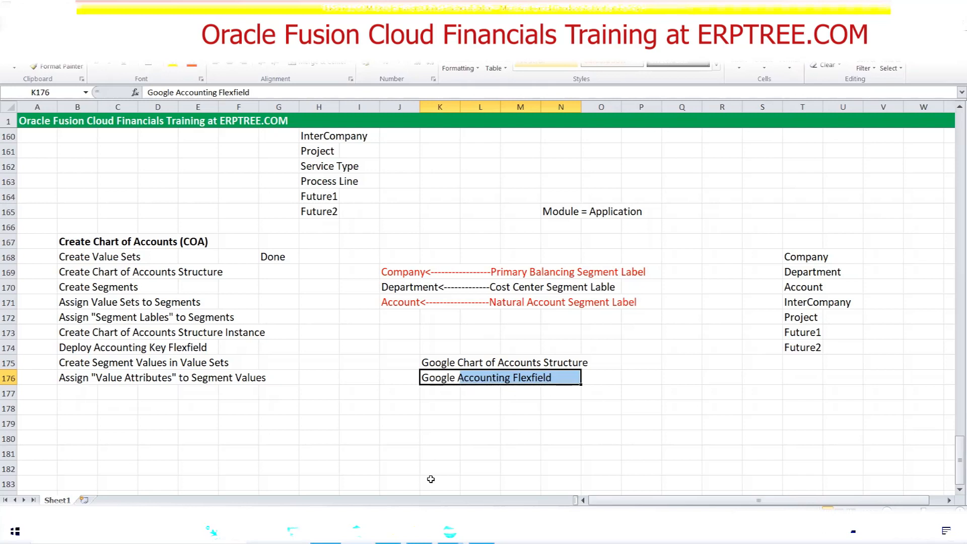
Switch back to Oracle Fusion and set the new structure's code to "Google Accounting Flexfield"
{"action": "left_click", "coordinate": [388, 531]}
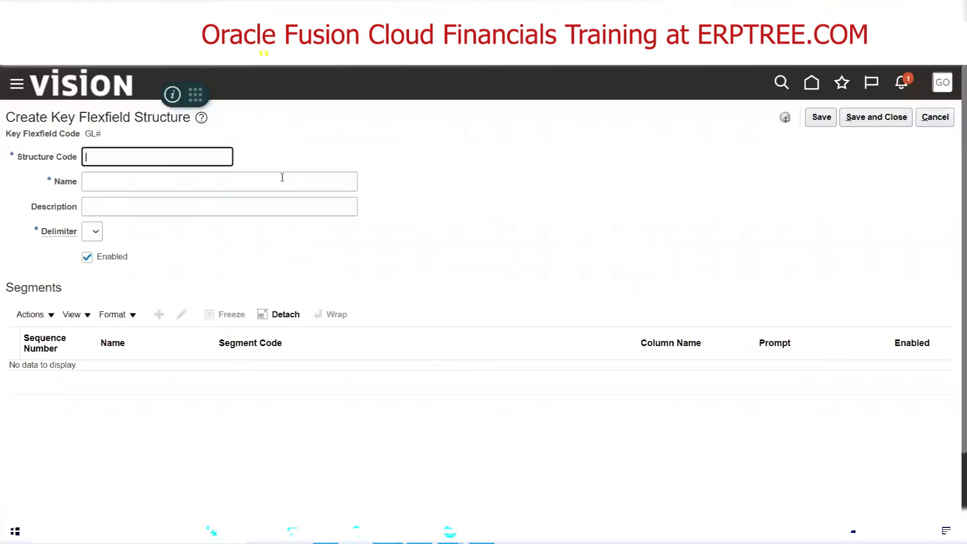
{"action": "type", "text": "Google Accounting Flexfield"}
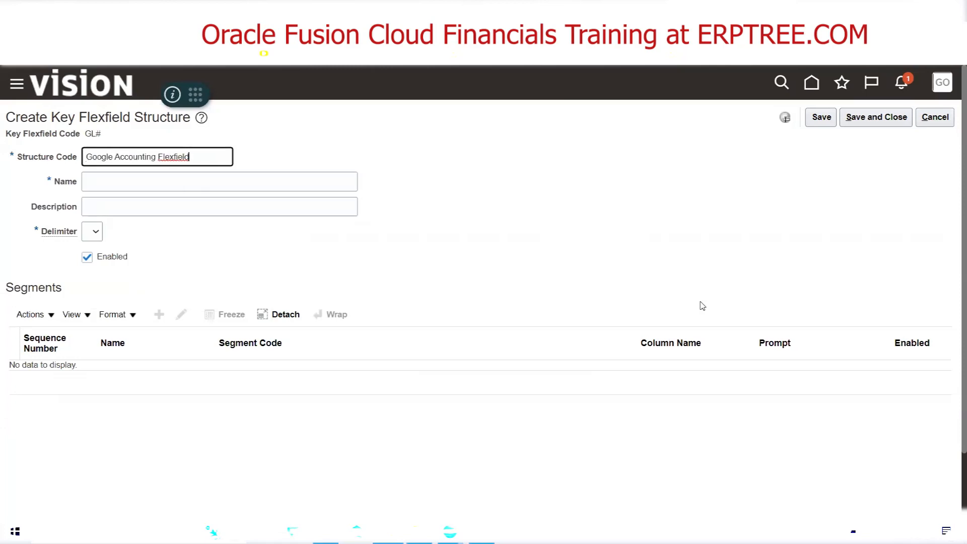
{"action": "key", "text": "Tab"}
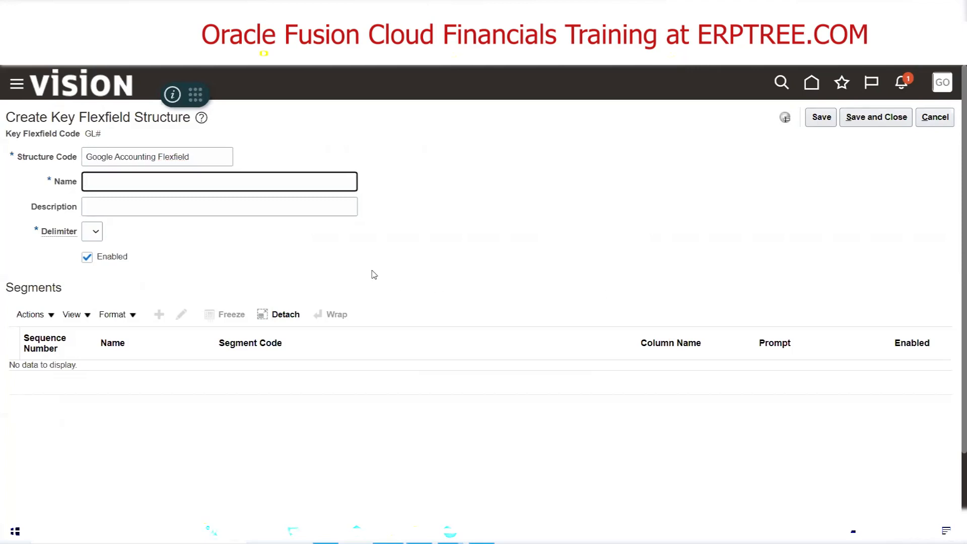
Set the new structure's name and description to "Google Accounting Flexfield"
{"action": "left_click_drag", "start_coordinate": [186, 162], "coordinate": [2, 161]}
{"action": "key", "text": "ctrl+c"}
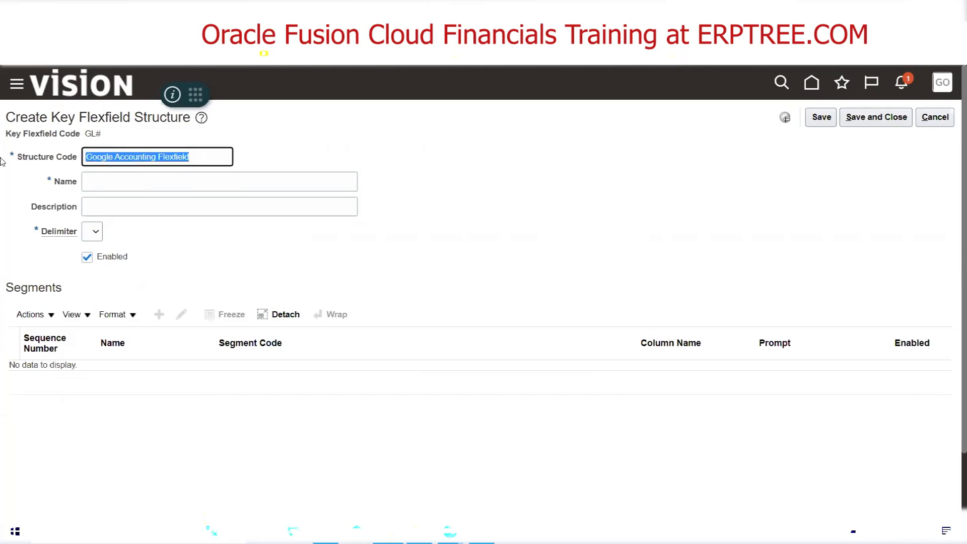
{"action": "left_click", "coordinate": [107, 182]}
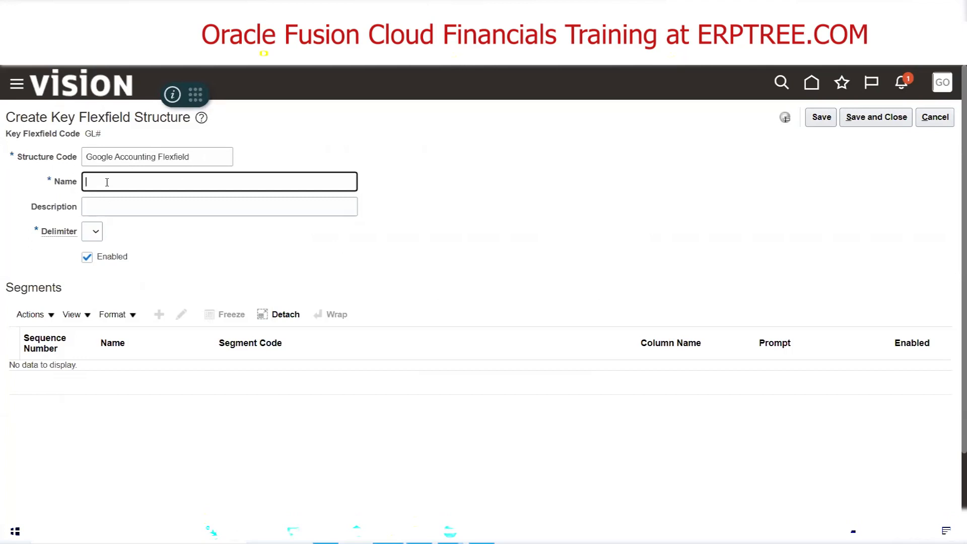
{"action": "key", "text": "ctrl+v"}
{"action": "key", "text": "Tab"}
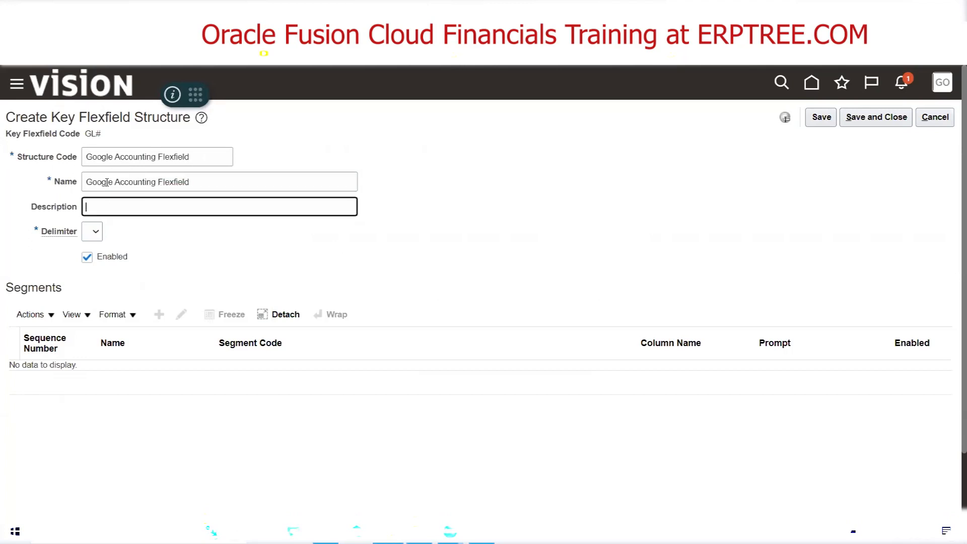
{"action": "key", "text": "ctrl+v"}
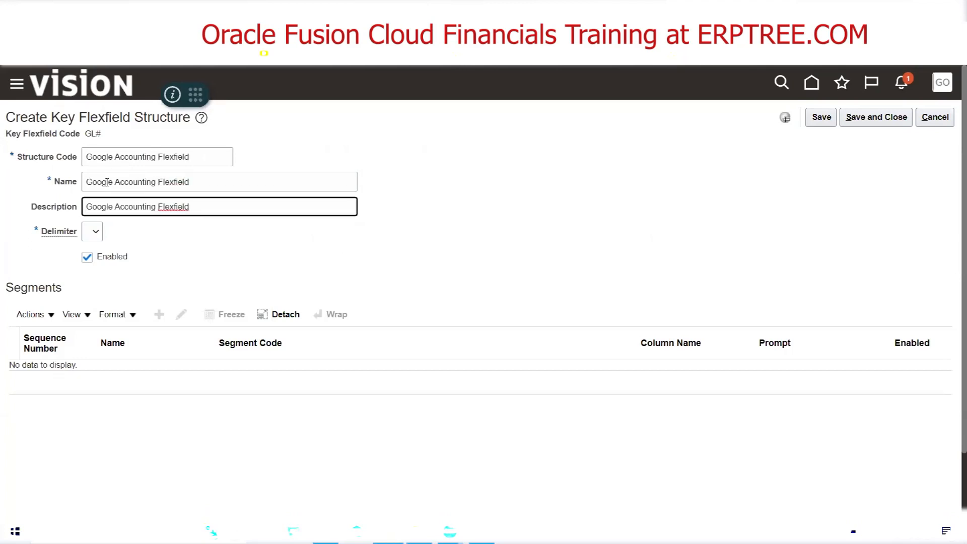
{"action": "left_click", "coordinate": [301, 236]}
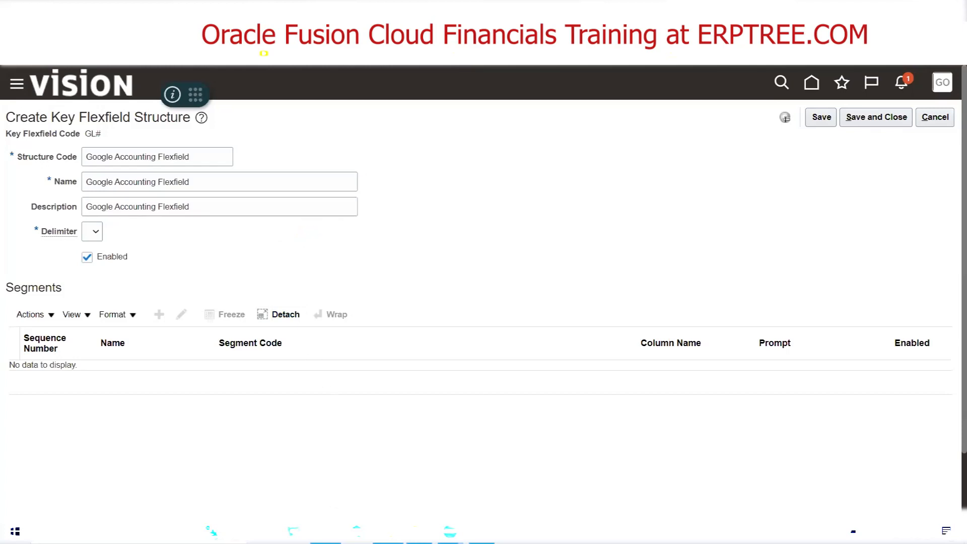
Switch to the Excel notes and enter the example segment combination 3.3.5 in cell N148
{"action": "key", "text": "alt+Tab"}
{"action": "scroll", "coordinate": [321, 313], "scroll_direction": "up", "scroll_amount": 9}
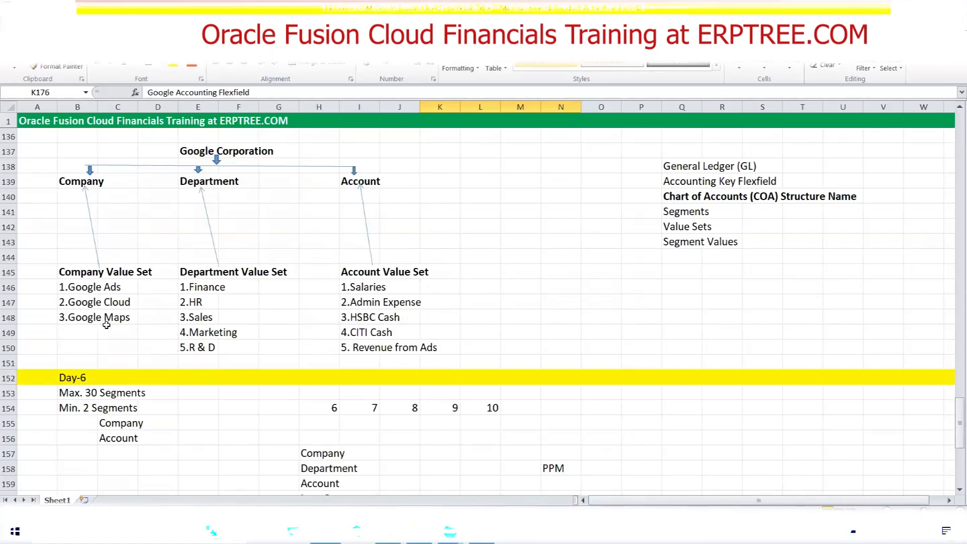
{"action": "scroll", "coordinate": [68, 291], "scroll_direction": "down", "scroll_amount": 2}
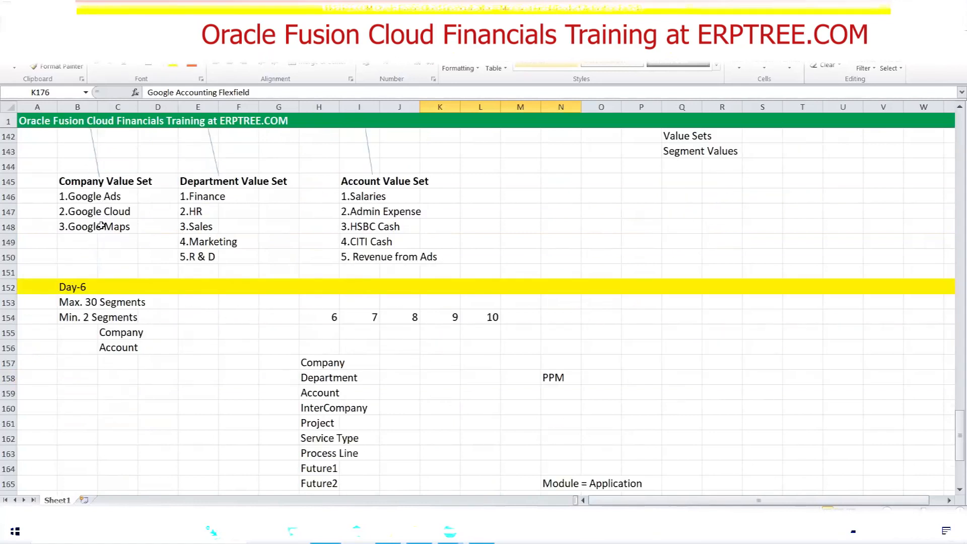
{"action": "scroll", "coordinate": [102, 226], "scroll_direction": "up", "scroll_amount": 1}
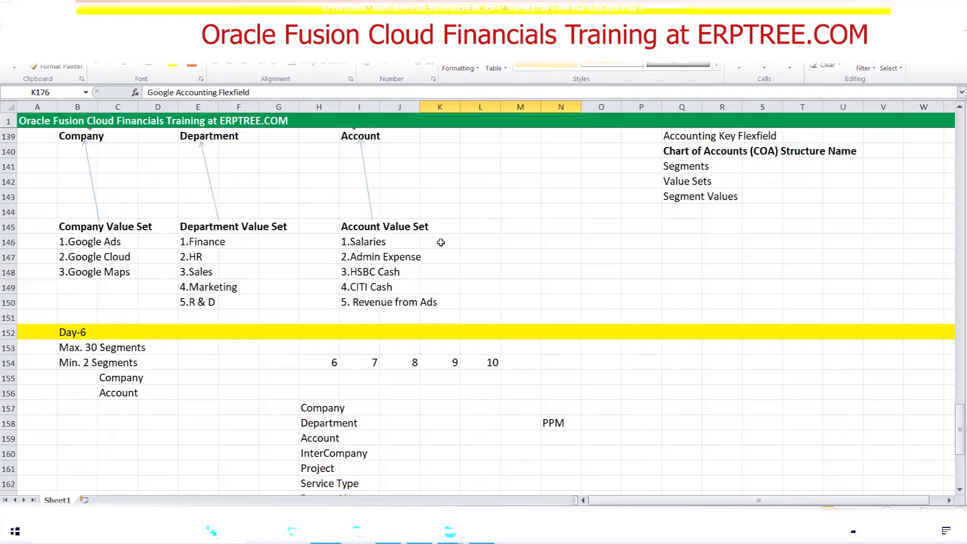
{"action": "left_click", "coordinate": [556, 270]}
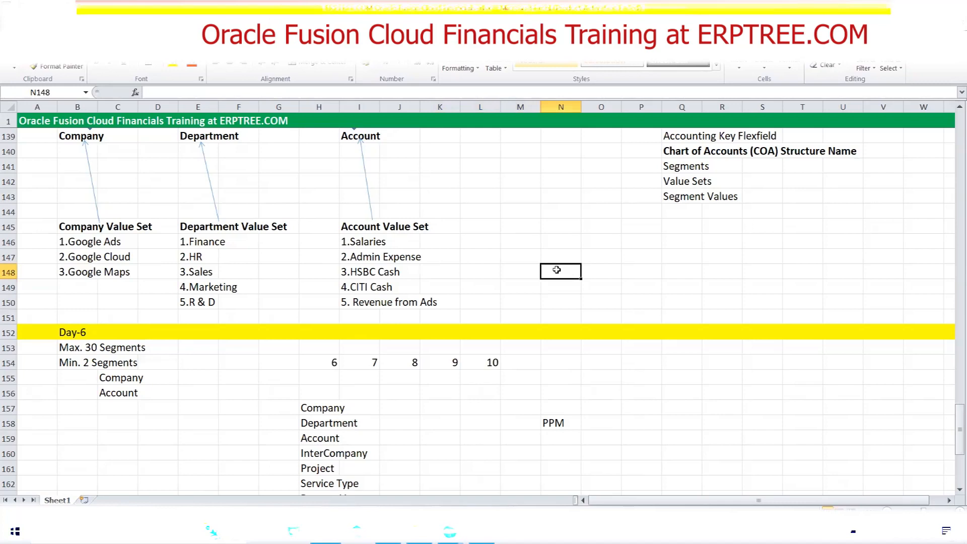
{"action": "type", "text": "2"}
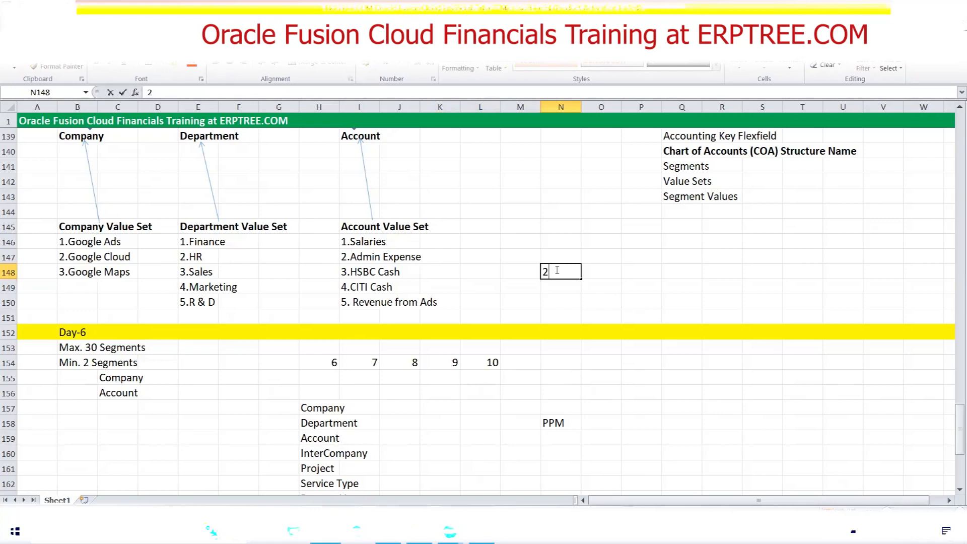
{"action": "type", "text": ".3"}
{"action": "type", "text": "."}
{"action": "left_click_drag", "start_coordinate": [546, 272], "coordinate": [542, 272]}
{"action": "type", "text": "3"}
{"action": "left_click", "coordinate": [571, 273]}
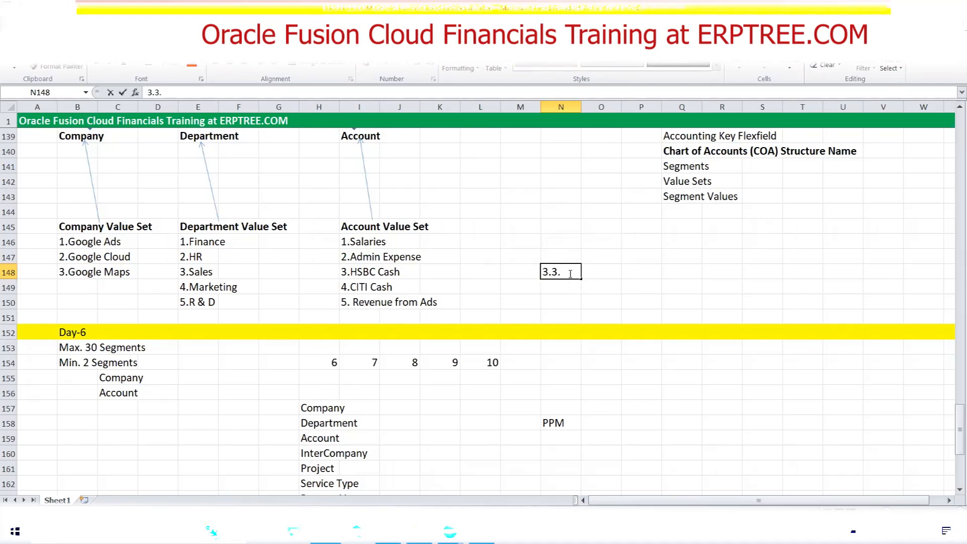
{"action": "type", "text": "5"}
Remove the dots from the combination in cell N148 and put them back between the digits
{"action": "left_click", "coordinate": [554, 276]}
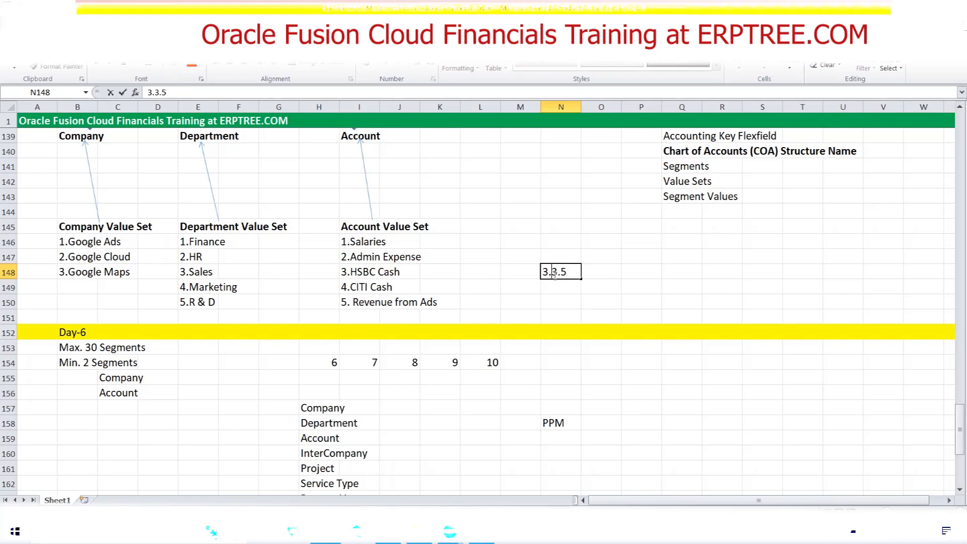
{"action": "key", "text": "BackSpace"}
{"action": "left_click", "coordinate": [561, 272]}
{"action": "key", "text": "BackSpace"}
{"action": "left_click", "coordinate": [548, 272]}
{"action": "type", "text": "."}
{"action": "left_click", "coordinate": [559, 272]}
{"action": "type", "text": "."}
Label the example combination by entering "Code Combination" in cell O148
{"action": "left_click", "coordinate": [613, 272]}
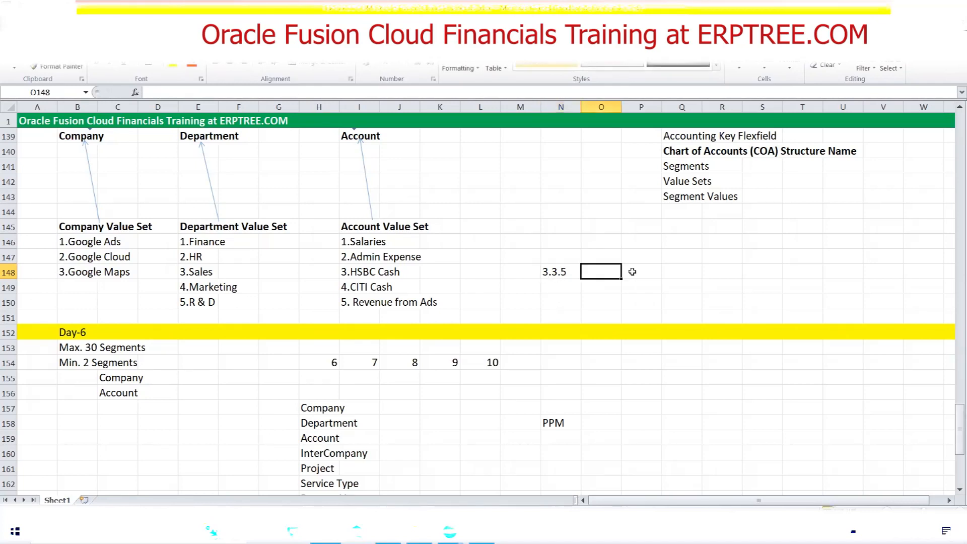
{"action": "type", "text": "Cod"}
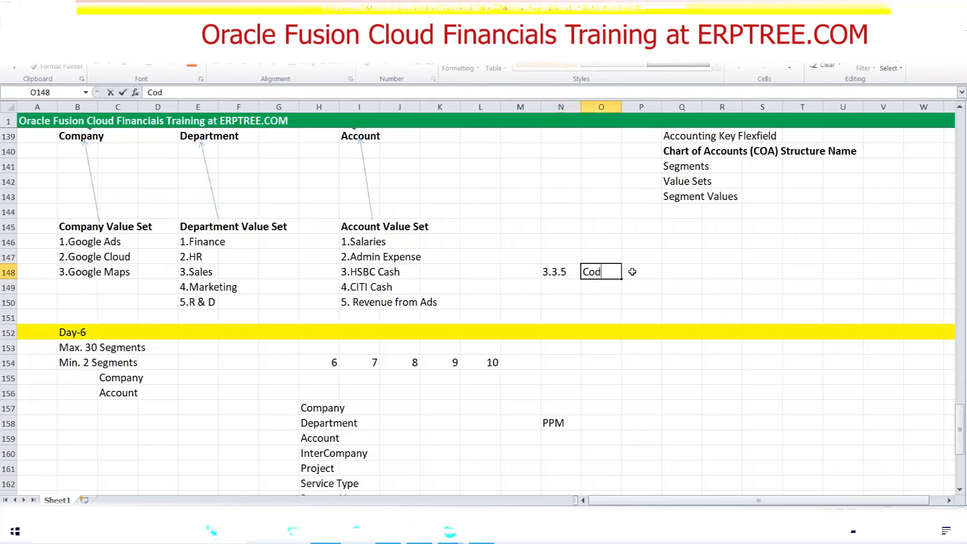
{"action": "type", "text": "e Combination"}
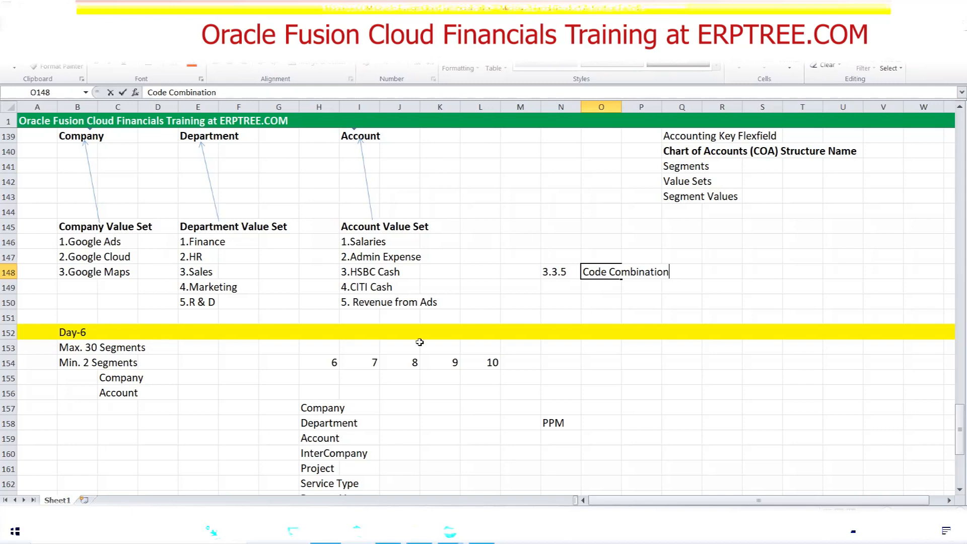
Switch back to Oracle Fusion, set the structure's delimiter to a period and save the structure
{"action": "left_click", "coordinate": [388, 532]}
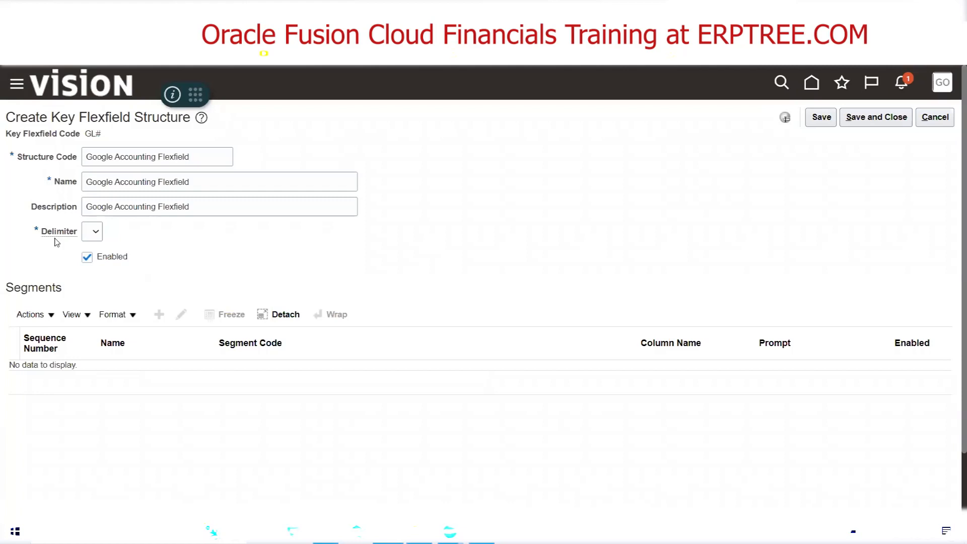
{"action": "left_click", "coordinate": [96, 232]}
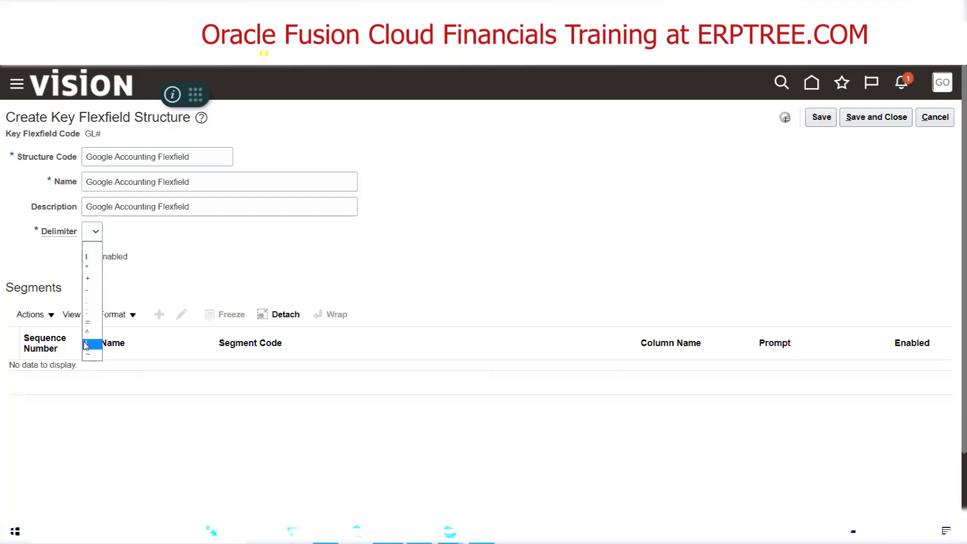
{"action": "left_click", "coordinate": [90, 311]}
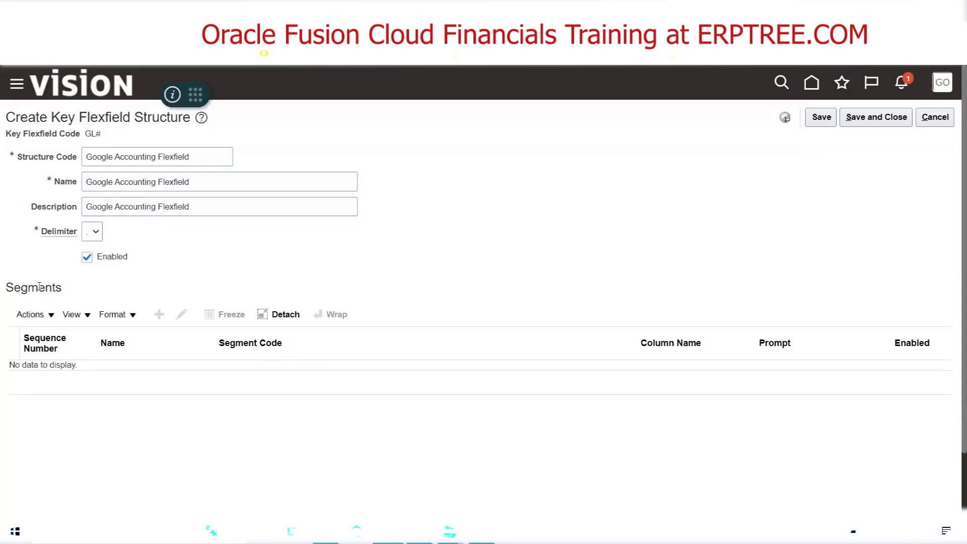
{"action": "double_click", "coordinate": [40, 286]}
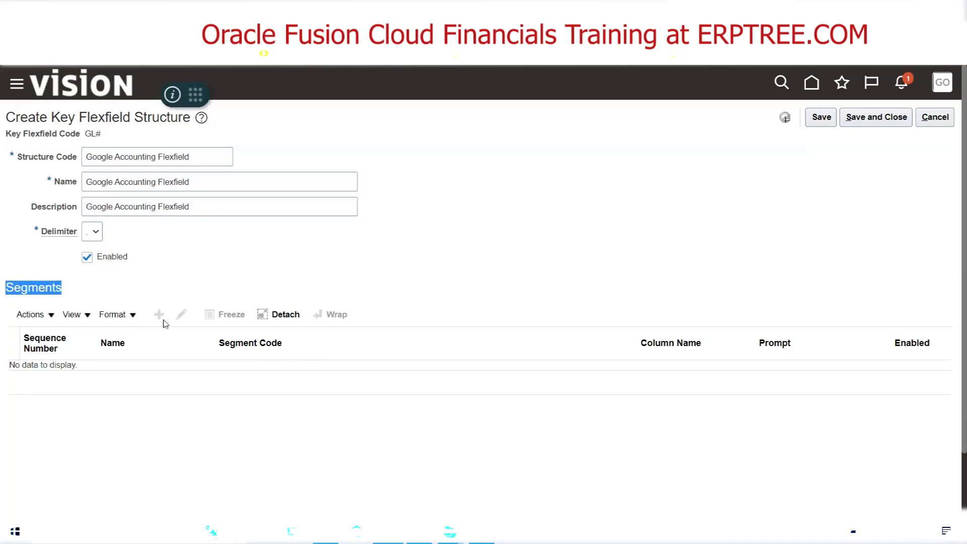
{"action": "left_click", "coordinate": [520, 219]}
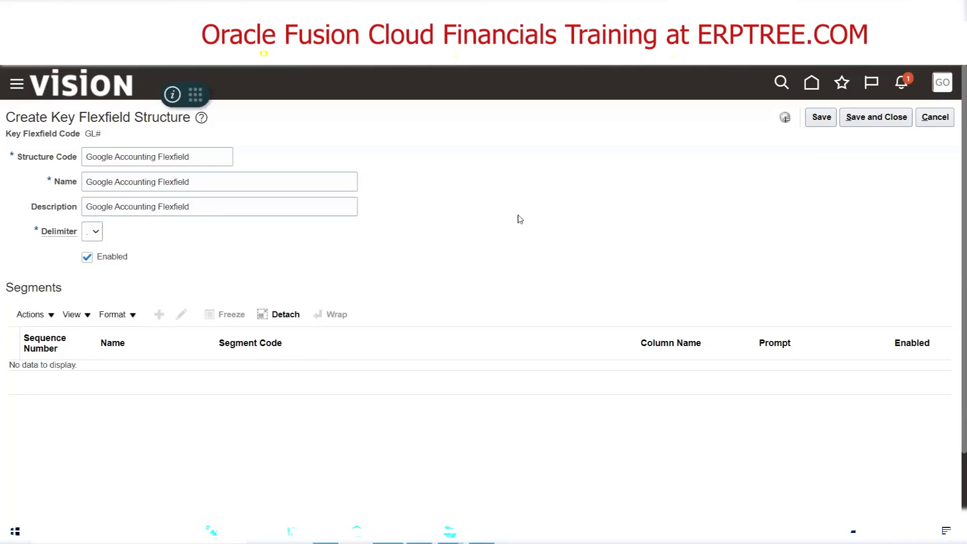
{"action": "left_click", "coordinate": [817, 119]}
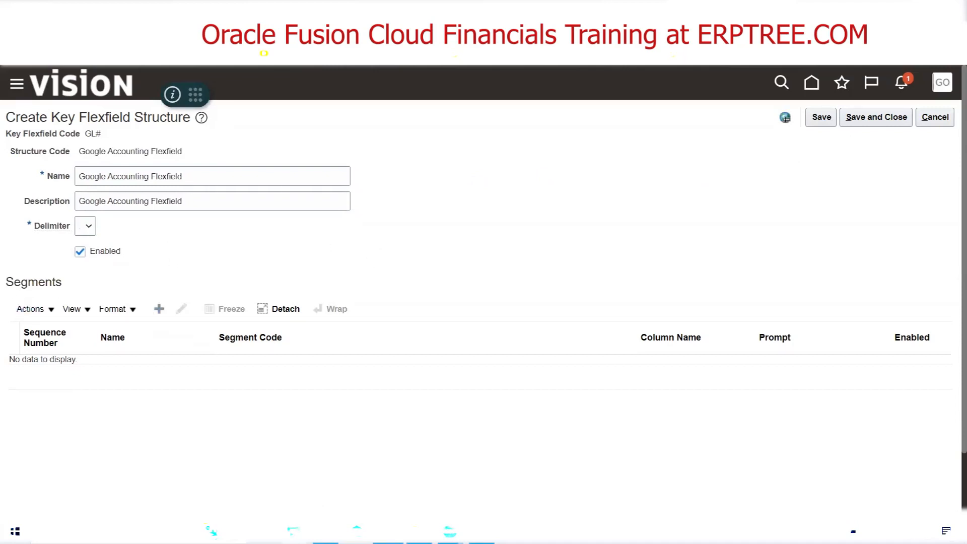
Switch to the Excel checklist and mark "Create Chart of Accounts Structure" as "Done" in cell G169
{"action": "key", "text": "alt+Tab"}
{"action": "scroll", "coordinate": [257, 355], "scroll_direction": "down", "scroll_amount": 10}
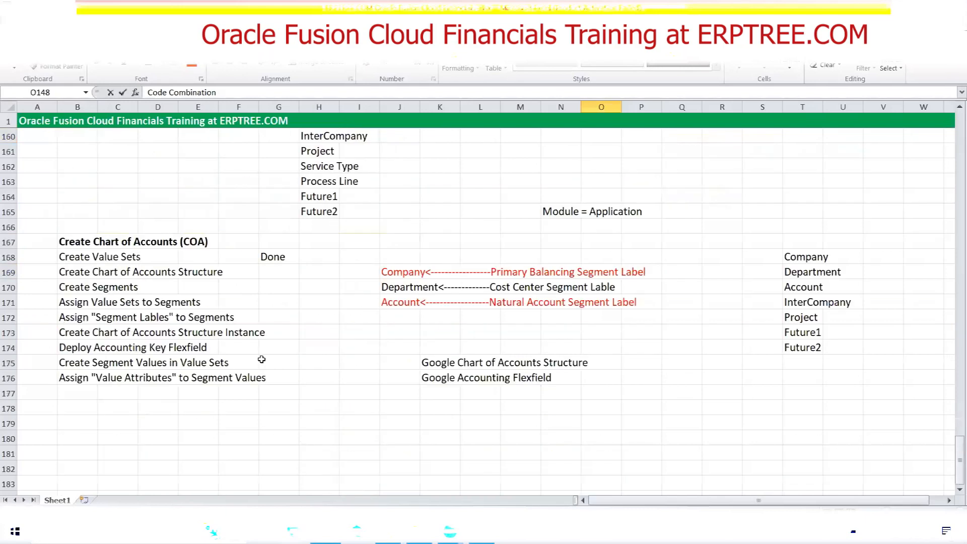
{"action": "left_click", "coordinate": [94, 271]}
{"action": "key", "text": "Right"}
{"action": "key", "text": "Right"}
{"action": "key", "text": "Right"}
{"action": "key", "text": "Right"}
{"action": "key", "text": "Right"}
{"action": "type", "text": "Done"}
{"action": "key", "text": "Right"}
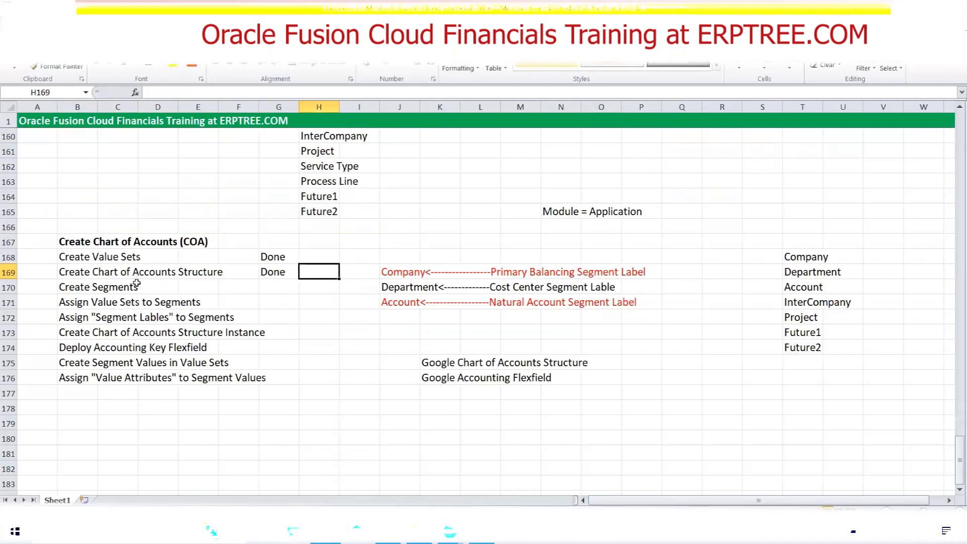
Start a new segment for the structure in Oracle Fusion and check the planned segment list in column T of the Excel notes
{"action": "left_click", "coordinate": [83, 287]}
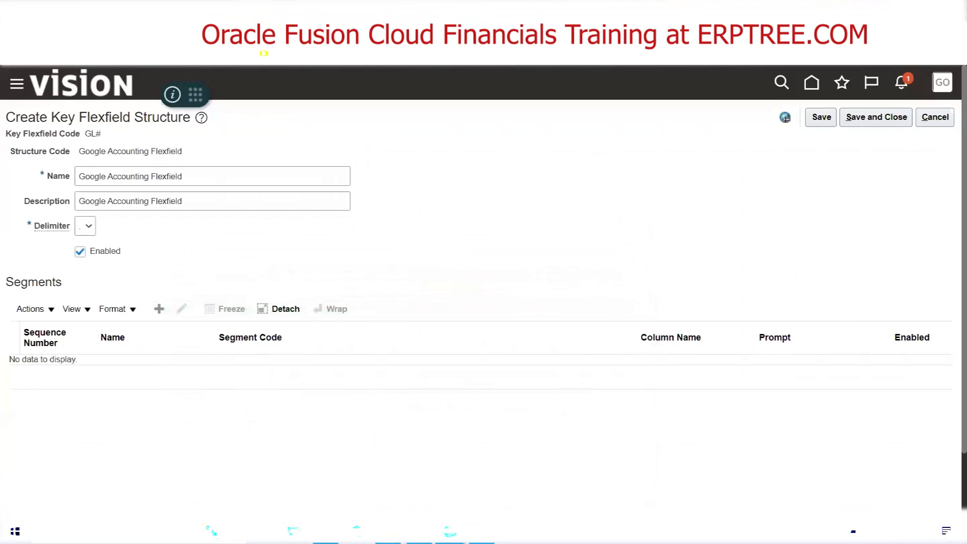
{"action": "left_click", "coordinate": [159, 312]}
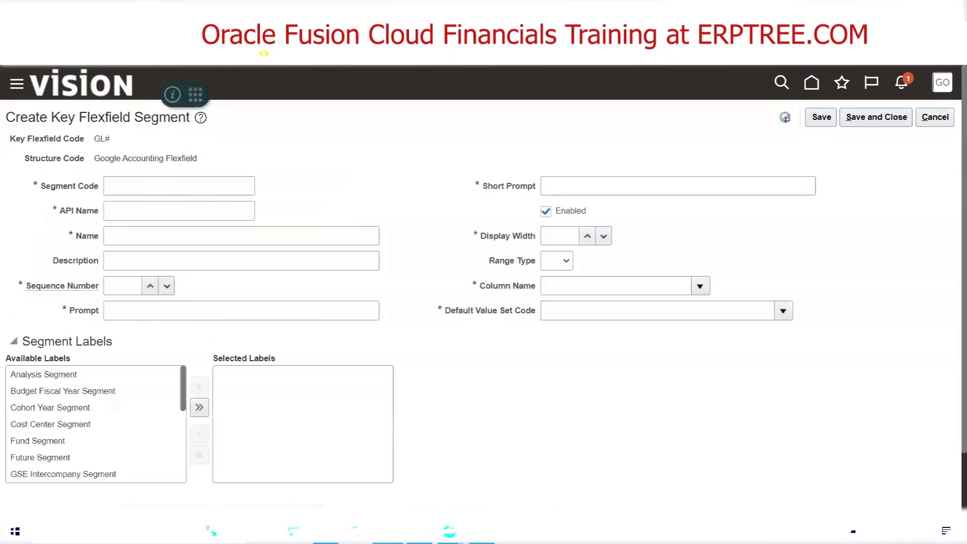
{"action": "left_click", "coordinate": [481, 531]}
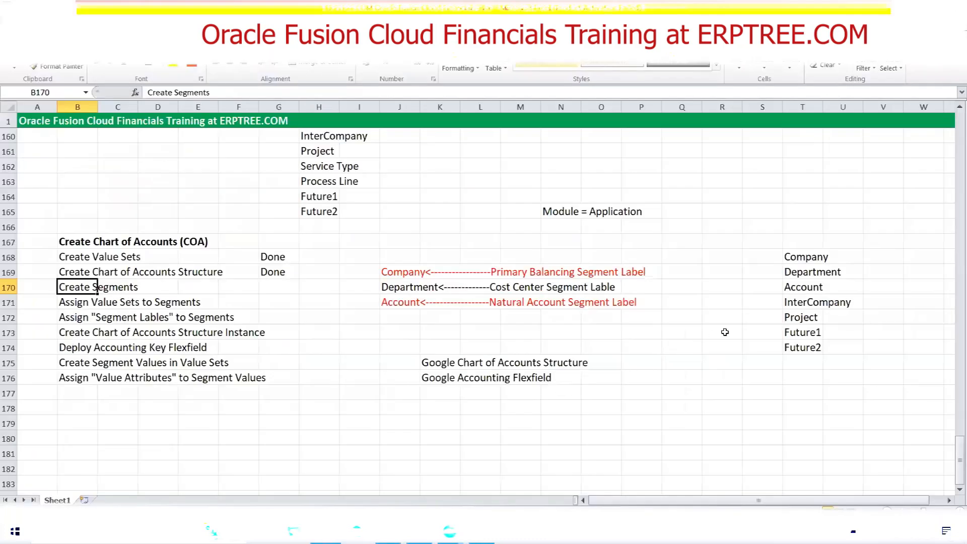
{"action": "left_click_drag", "start_coordinate": [793, 259], "coordinate": [793, 347]}
{"action": "left_click", "coordinate": [795, 260]}
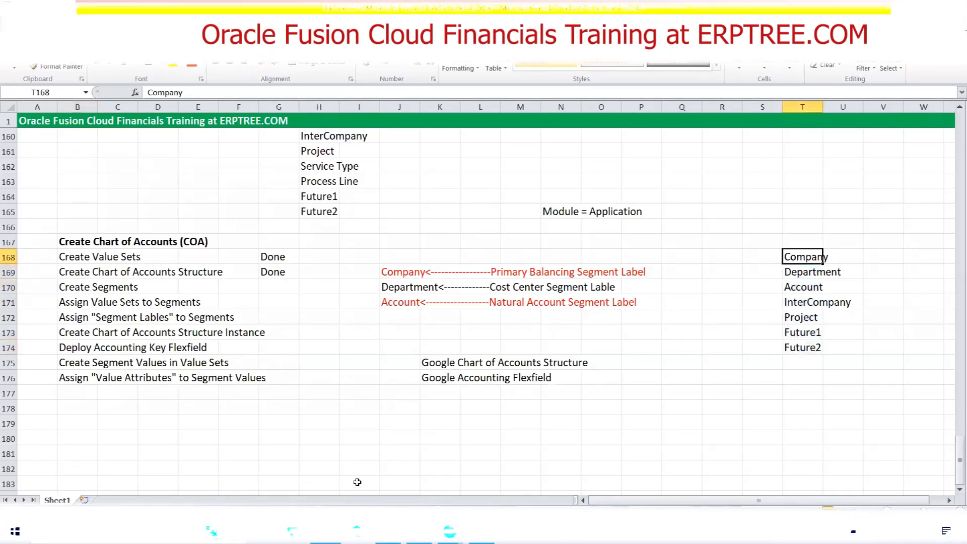
Switch back to Oracle Fusion and set the new segment's code to "Company"
{"action": "left_click", "coordinate": [388, 531]}
{"action": "left_click", "coordinate": [148, 186]}
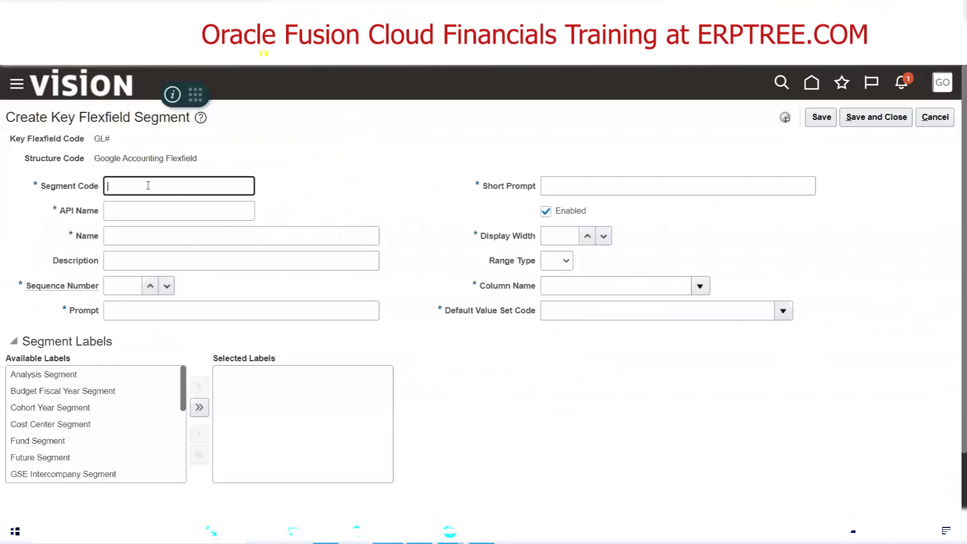
{"action": "type", "text": "Company"}
{"action": "key", "text": "Tab"}
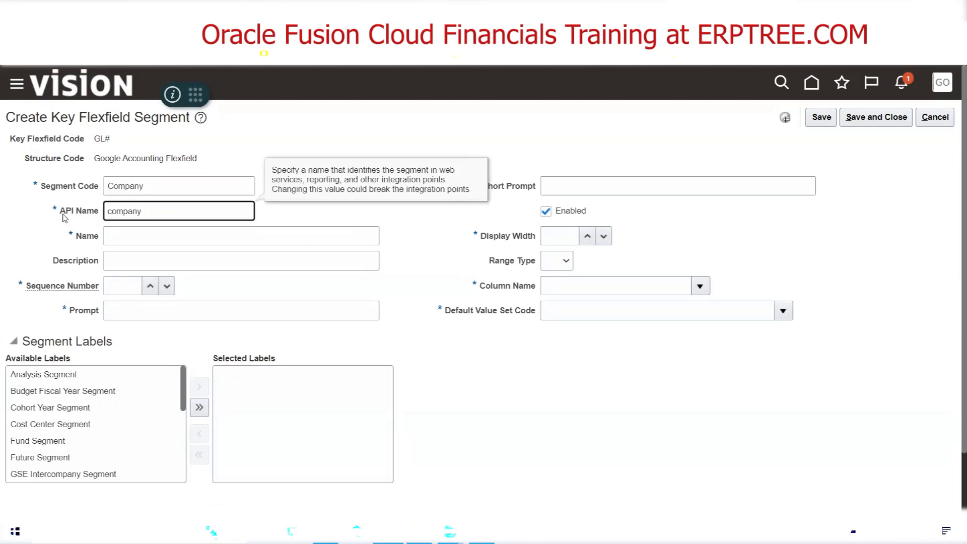
{"action": "left_click_drag", "start_coordinate": [61, 212], "coordinate": [75, 212]}
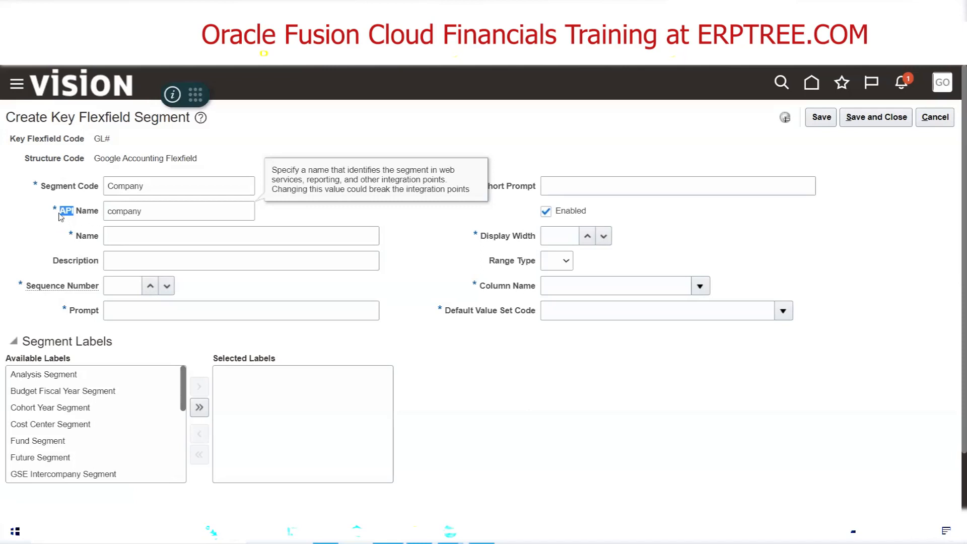
{"action": "left_click", "coordinate": [91, 212]}
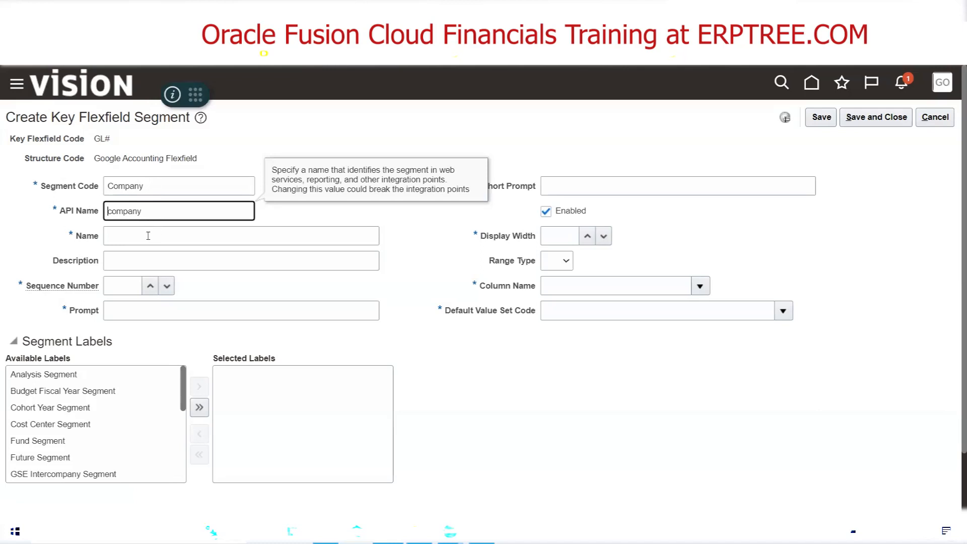
Set the segment's name and description to "Company"
{"action": "double_click", "coordinate": [148, 183]}
{"action": "key", "text": "ctrl+c"}
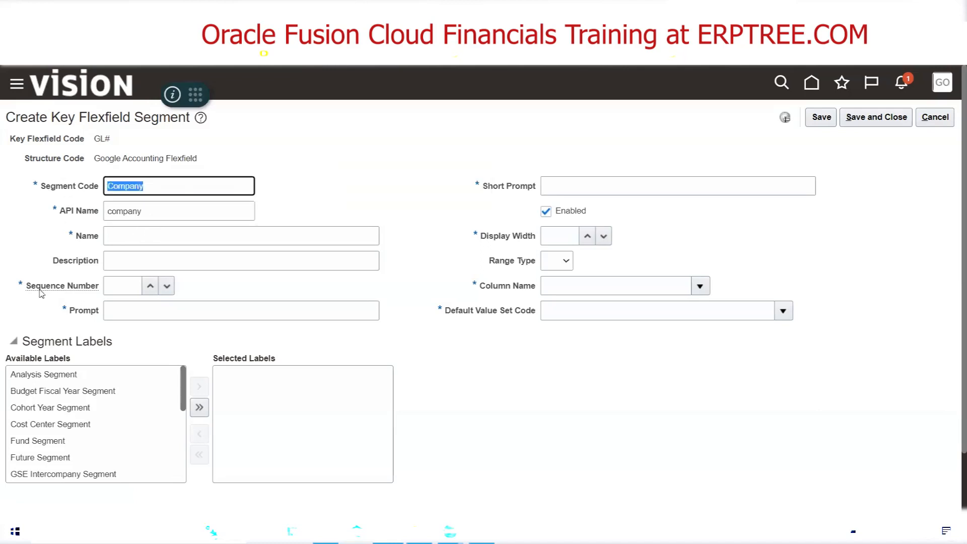
{"action": "left_click", "coordinate": [114, 240]}
{"action": "type", "text": "Company"}
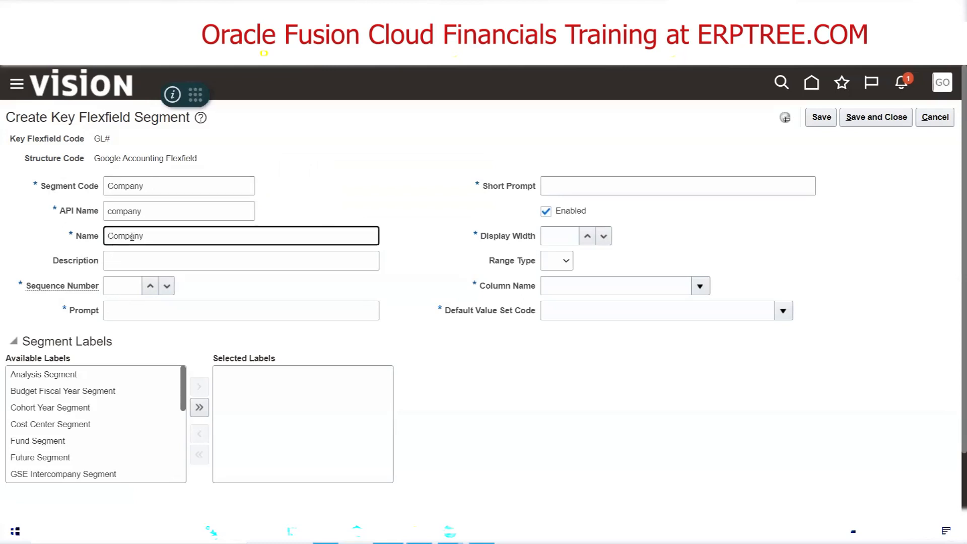
{"action": "left_click", "coordinate": [148, 260]}
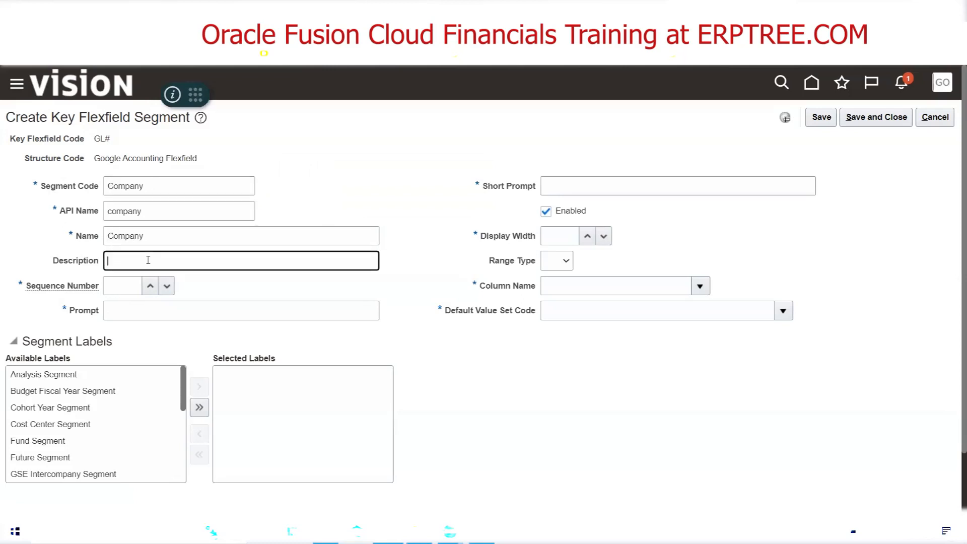
{"action": "type", "text": "Company"}
Set the Company segment's sequence number to 1
{"action": "left_click", "coordinate": [120, 286]}
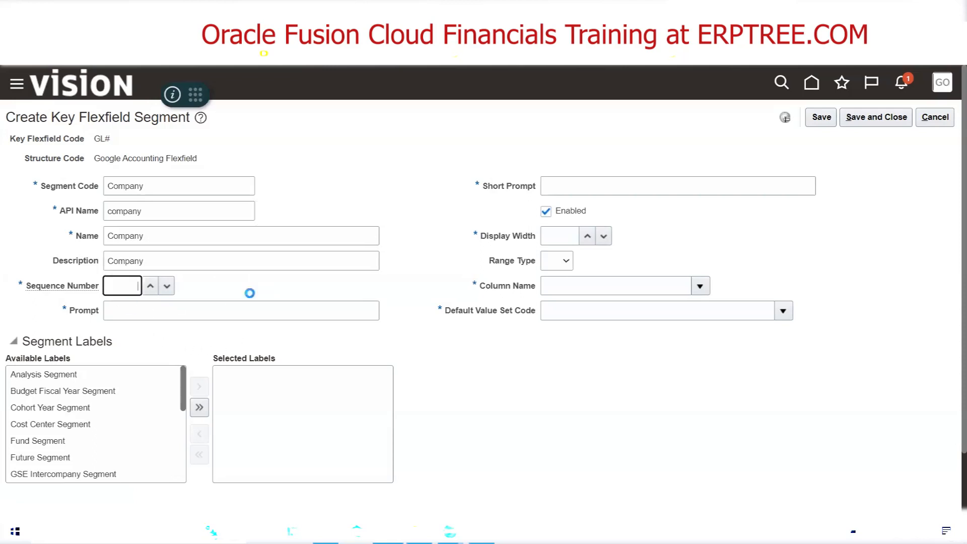
{"action": "type", "text": "1"}
{"action": "left_click", "coordinate": [143, 312]}
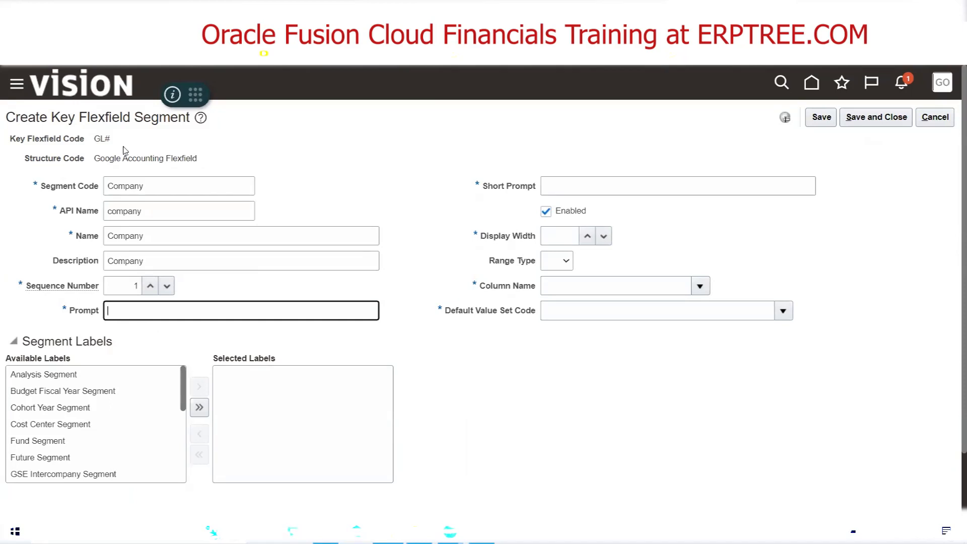
{"action": "left_click", "coordinate": [324, 95]}
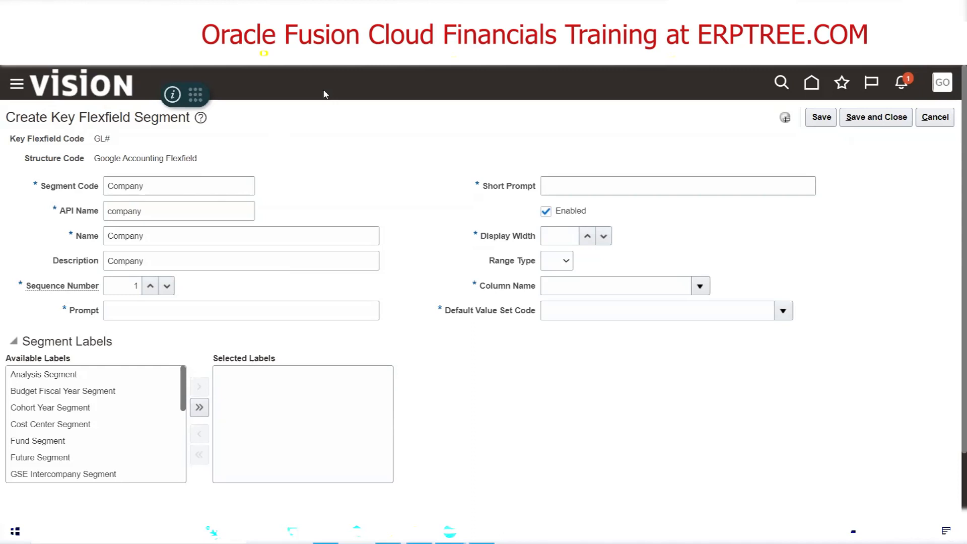
Set the Company segment's prompt to "Company" and its short prompt to "COMP"
{"action": "left_click", "coordinate": [202, 306]}
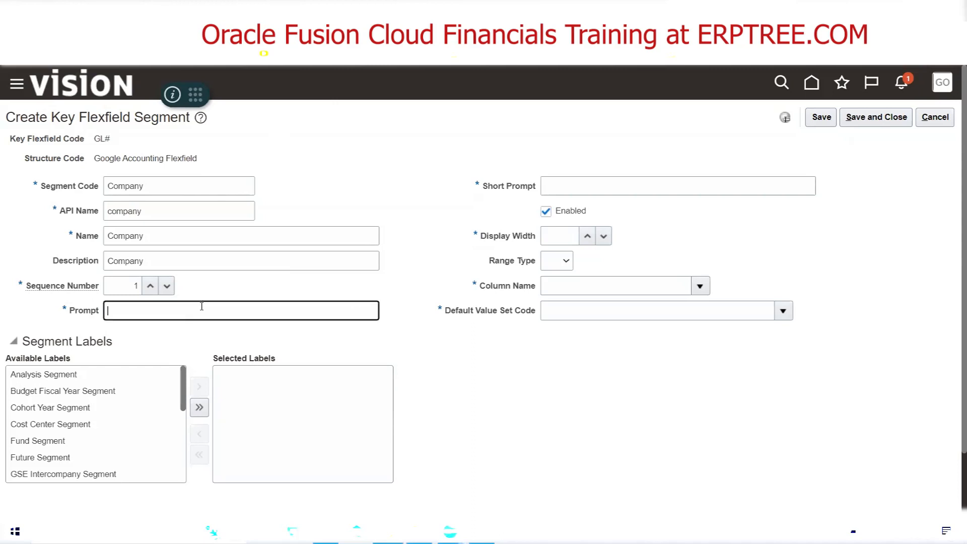
{"action": "key", "text": "ctrl+v"}
{"action": "left_click", "coordinate": [567, 187]}
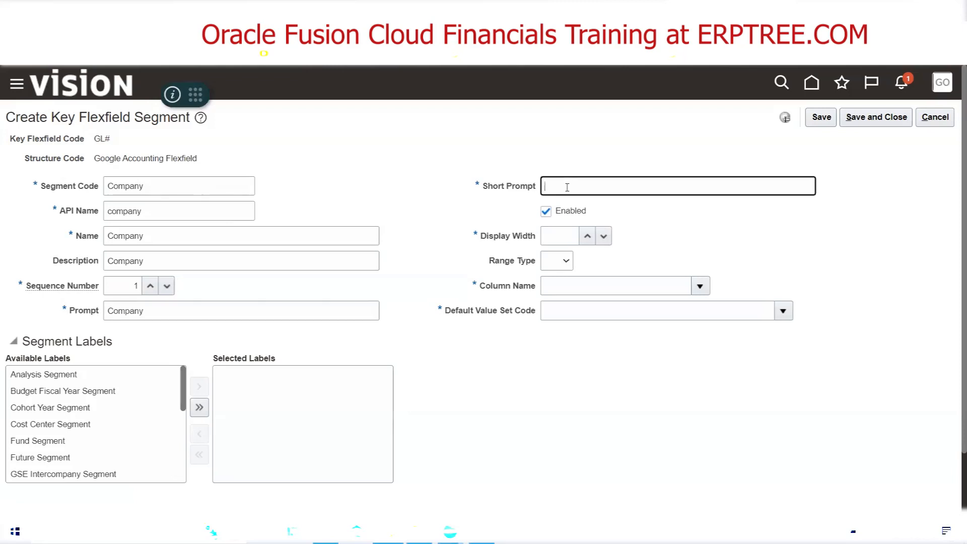
{"action": "type", "text": "COMP"}
{"action": "left_click", "coordinate": [673, 249]}
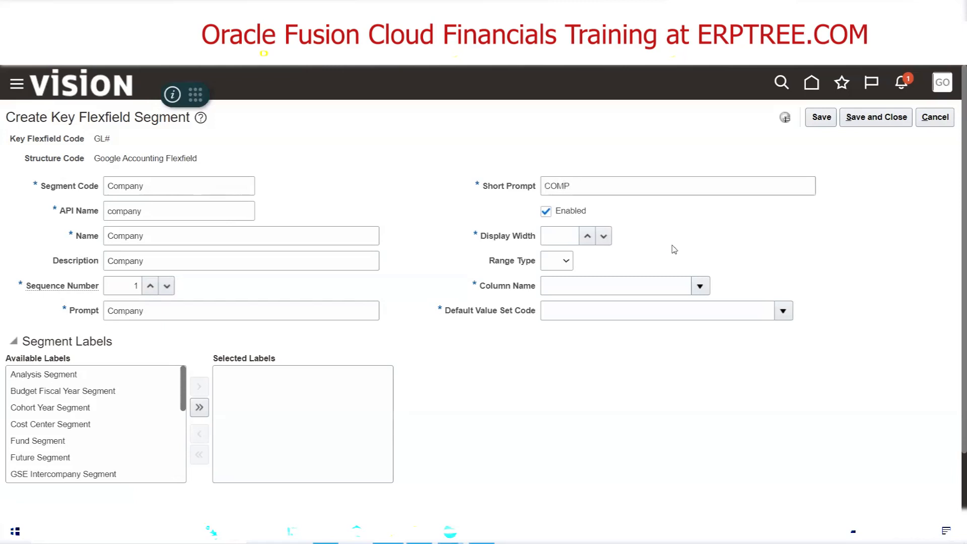
Set the Company segment's display width to 20
{"action": "double_click", "coordinate": [146, 185]}
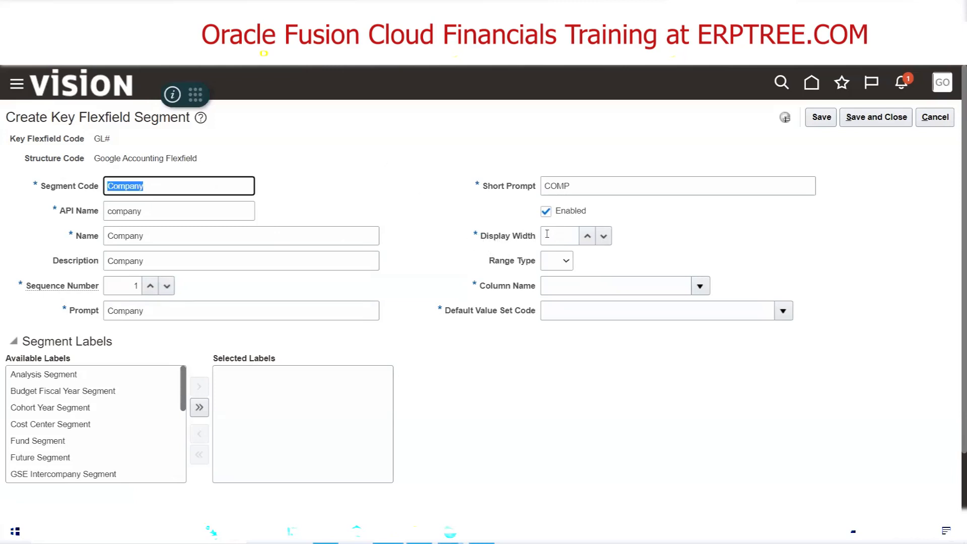
{"action": "left_click", "coordinate": [564, 234]}
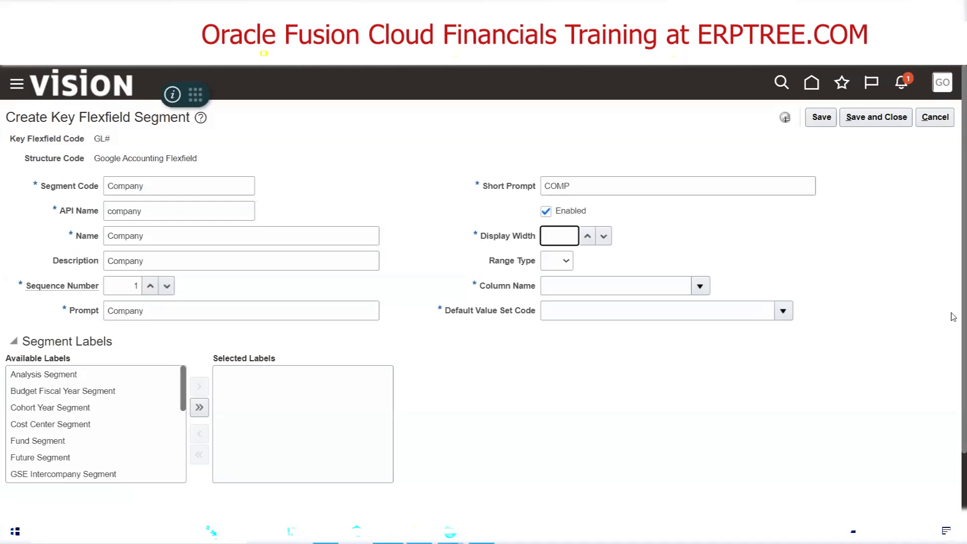
{"action": "type", "text": "12345678"}
{"action": "key", "text": "BackSpace"}
{"action": "key", "text": "BackSpace"}
{"action": "key", "text": "BackSpace"}
{"action": "key", "text": "BackSpace"}
{"action": "key", "text": "BackSpace"}
{"action": "key", "text": "BackSpace"}
{"action": "key", "text": "BackSpace"}
{"action": "key", "text": "BackSpace"}
{"action": "type", "text": "20"}
{"action": "left_click", "coordinate": [646, 236]}
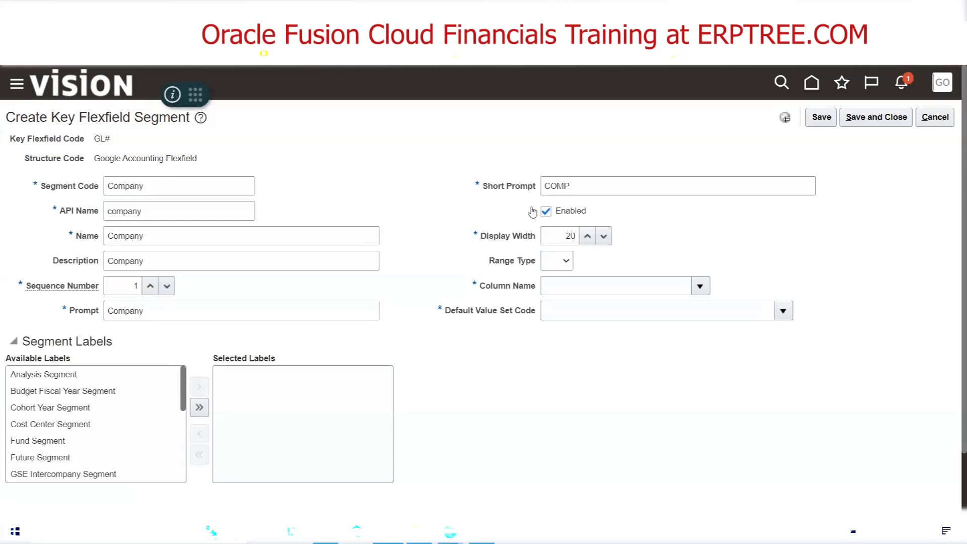
{"action": "left_click_drag", "start_coordinate": [482, 186], "coordinate": [544, 188]}
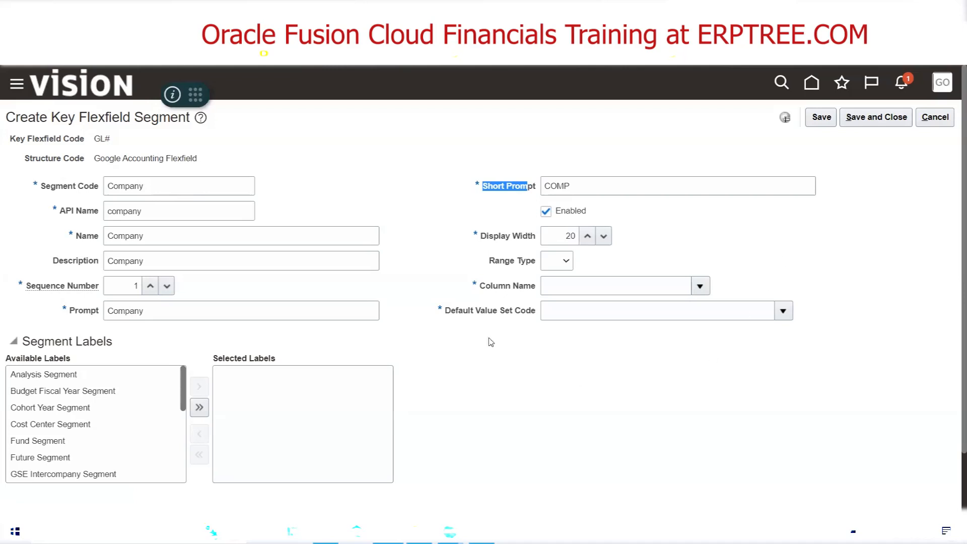
Switch to the Excel notes and check the maximum number of segments under Day-6
{"action": "left_click", "coordinate": [326, 531]}
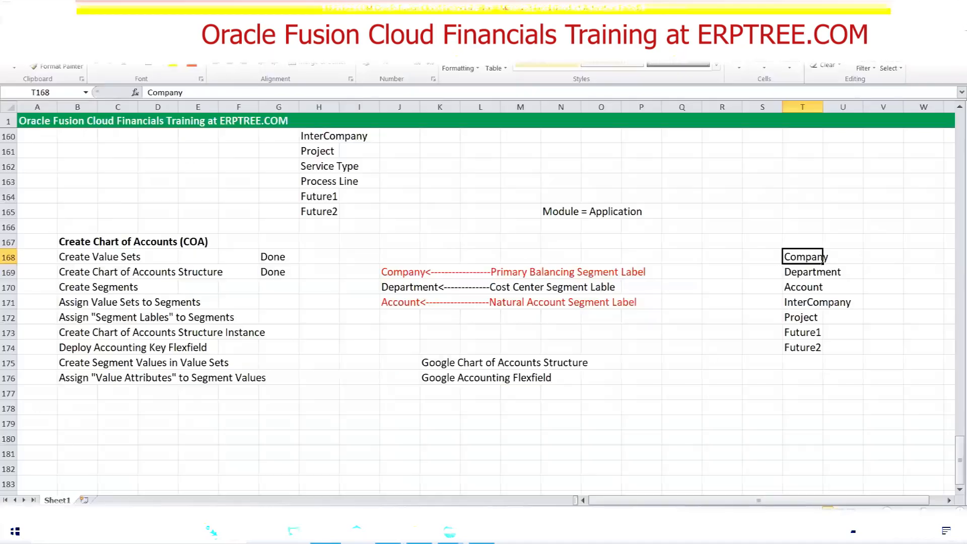
{"action": "scroll", "coordinate": [238, 317], "scroll_direction": "up", "scroll_amount": 4}
{"action": "left_click_drag", "start_coordinate": [70, 213], "coordinate": [139, 208]}
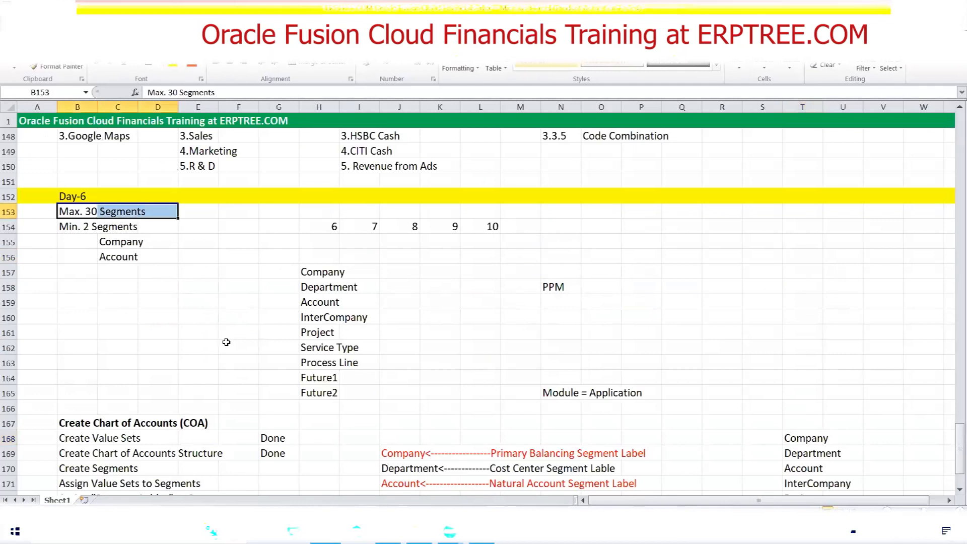
Switch back to Oracle Fusion, browse the full list of column names and assign SEGMENT1 to the Company segment
{"action": "left_click", "coordinate": [388, 531]}
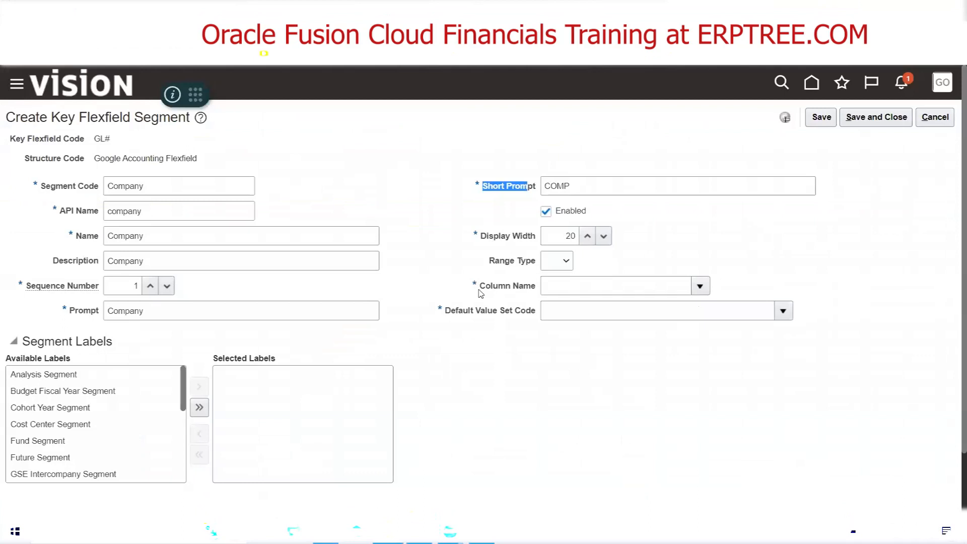
{"action": "left_click", "coordinate": [700, 287]}
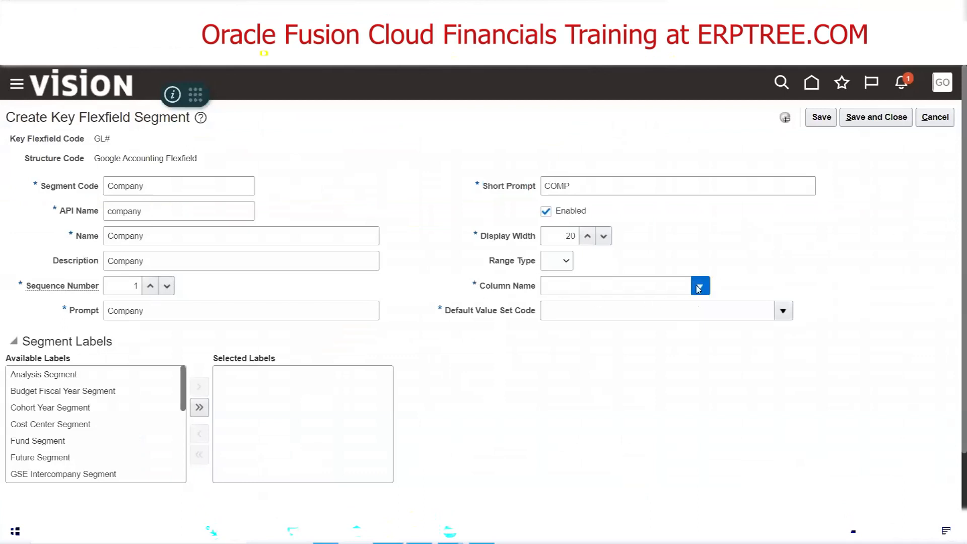
{"action": "scroll", "coordinate": [798, 300], "scroll_direction": "down", "scroll_amount": 3}
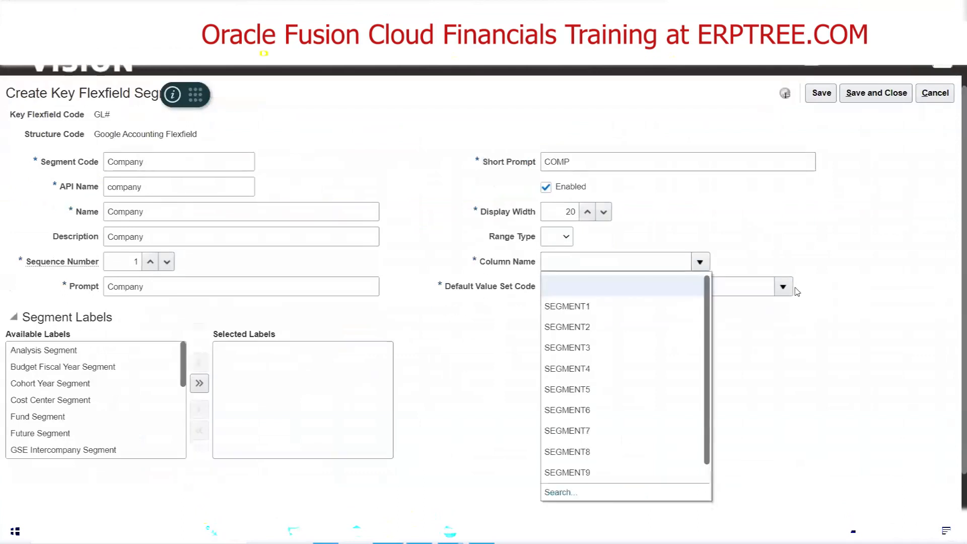
{"action": "scroll", "coordinate": [650, 357], "scroll_direction": "down", "scroll_amount": 1}
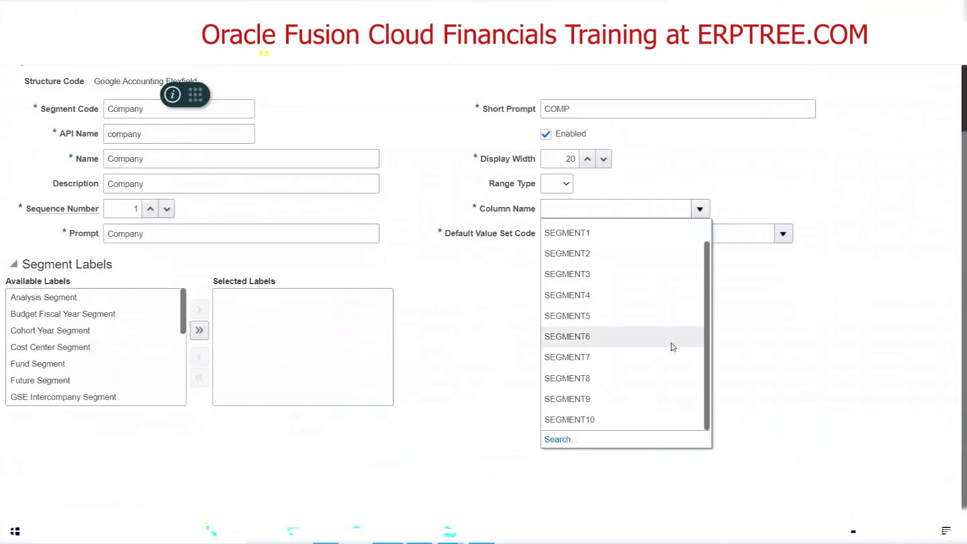
{"action": "left_click", "coordinate": [559, 440]}
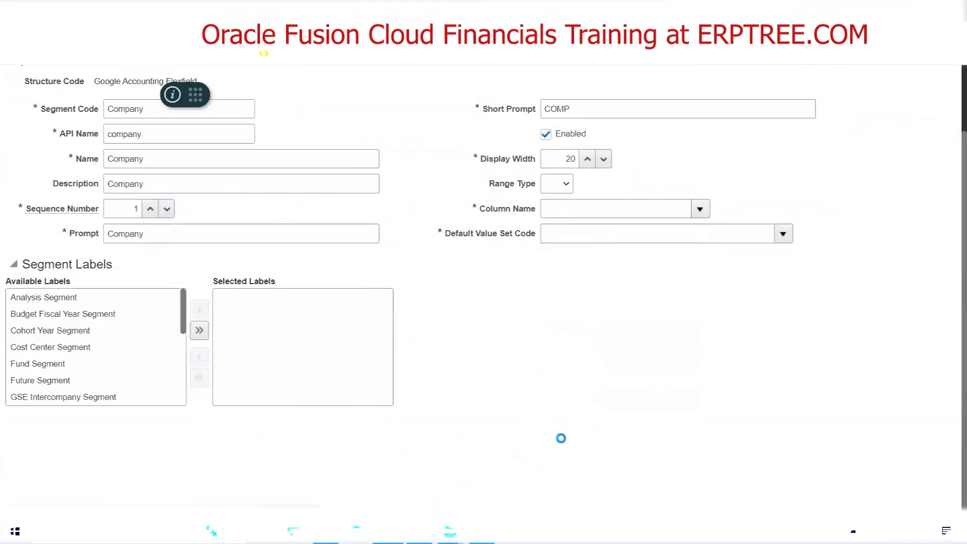
{"action": "left_click", "coordinate": [537, 297]}
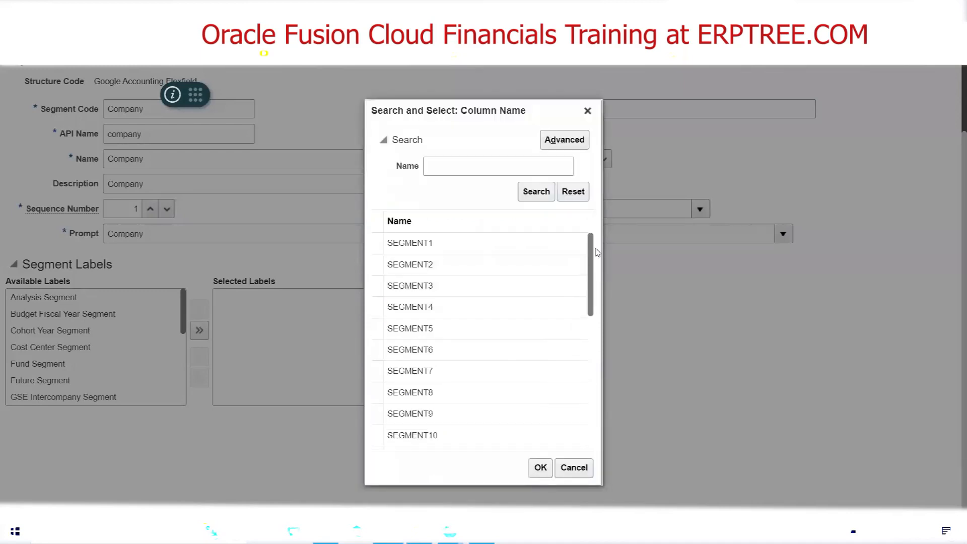
{"action": "left_click_drag", "start_coordinate": [591, 246], "coordinate": [591, 370]}
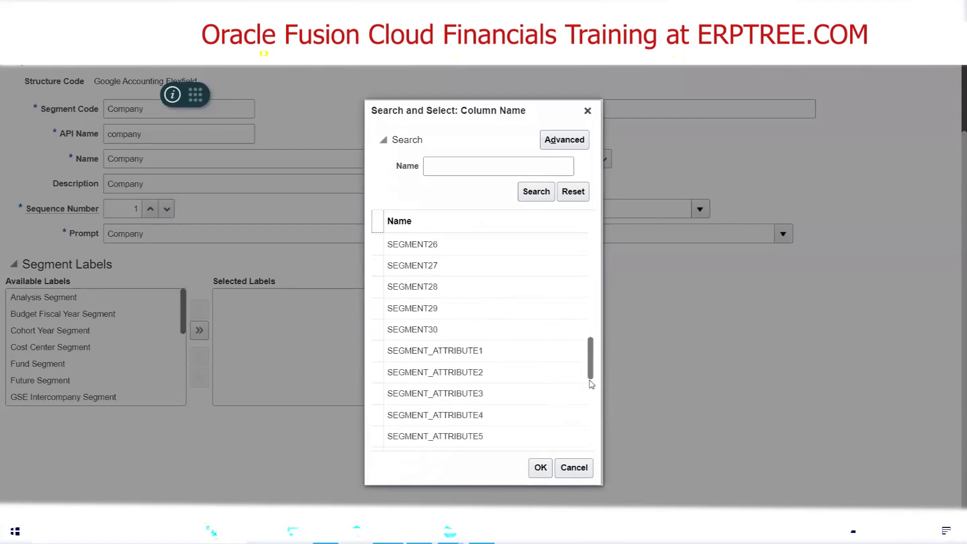
{"action": "left_click", "coordinate": [431, 333]}
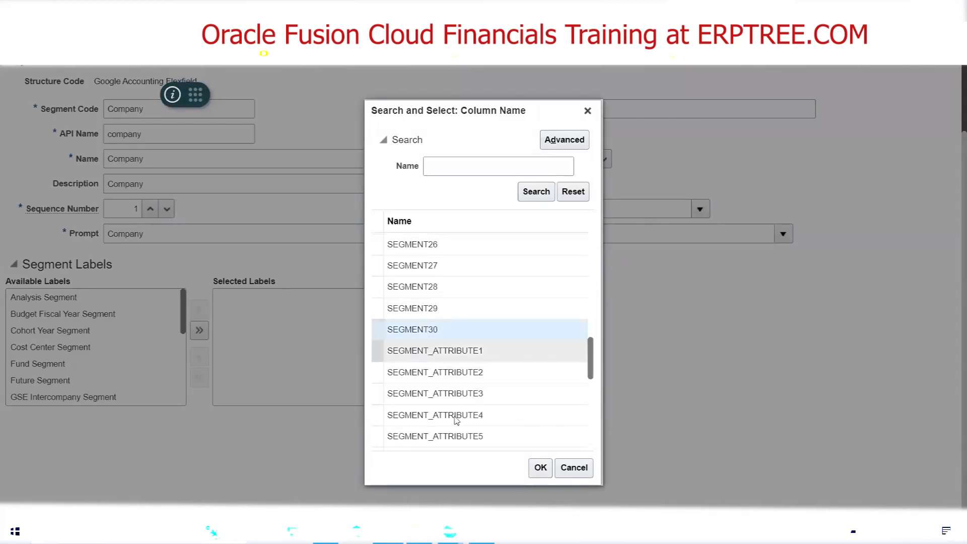
{"action": "left_click_drag", "start_coordinate": [591, 359], "coordinate": [587, 244]}
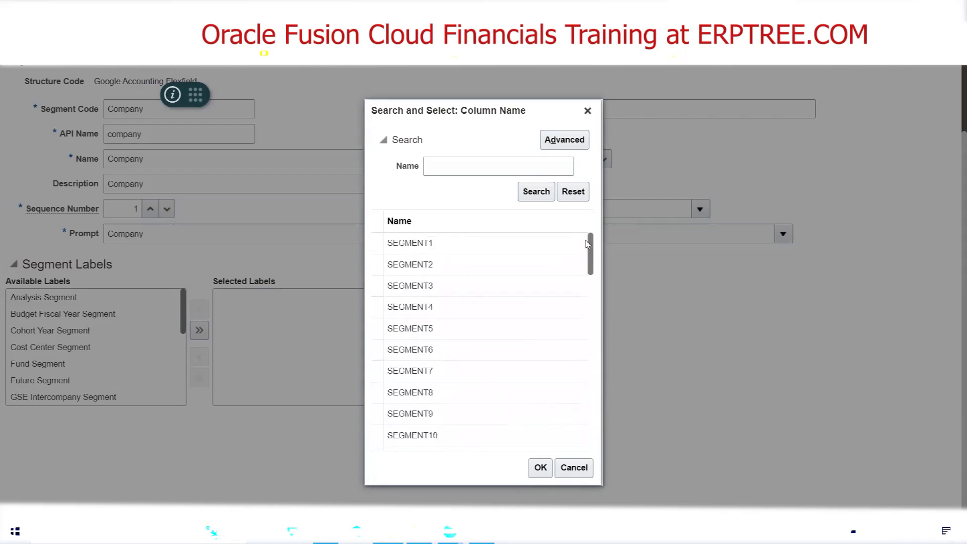
{"action": "left_click", "coordinate": [431, 242]}
{"action": "left_click", "coordinate": [540, 468]}
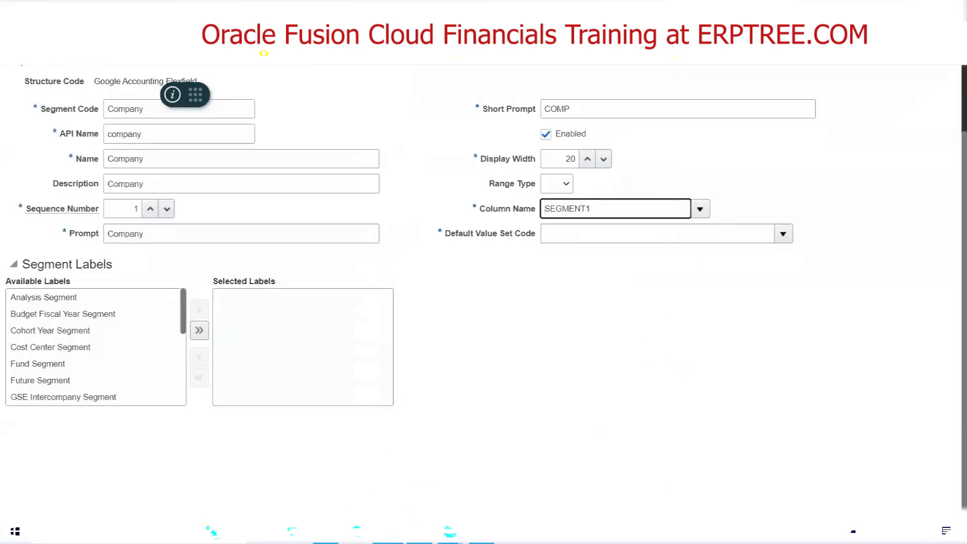
Switch to the Excel checklist and review the tasks for creating segments and assigning value sets to them
{"action": "left_click", "coordinate": [482, 532]}
{"action": "scroll", "coordinate": [356, 352], "scroll_direction": "down", "scroll_amount": 5}
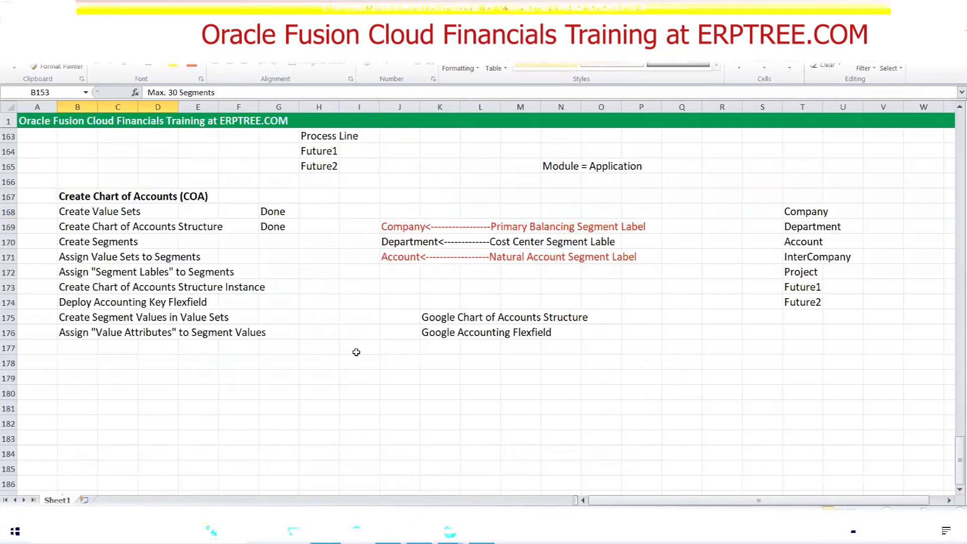
{"action": "left_click_drag", "start_coordinate": [66, 241], "coordinate": [132, 246]}
{"action": "left_click_drag", "start_coordinate": [70, 257], "coordinate": [212, 259]}
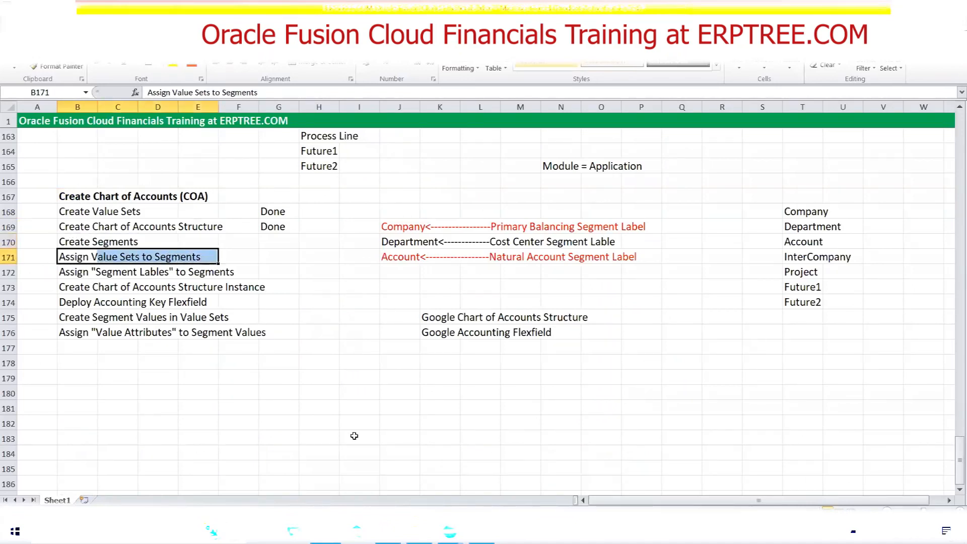
Switch back to Oracle Fusion and search the default value set codes for "Google Com"
{"action": "left_click", "coordinate": [389, 531]}
{"action": "scroll", "coordinate": [428, 264], "scroll_direction": "up", "scroll_amount": 2}
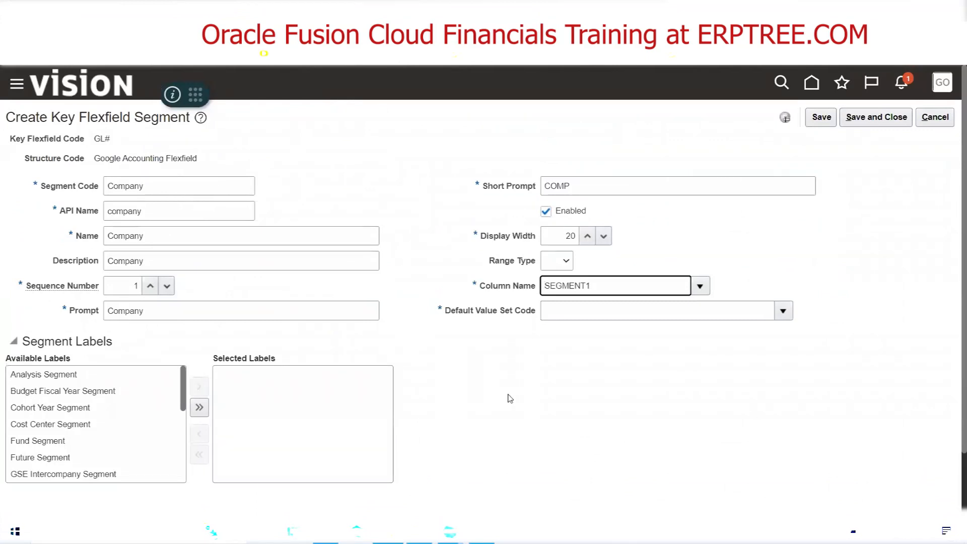
{"action": "left_click_drag", "start_coordinate": [445, 311], "coordinate": [537, 317]}
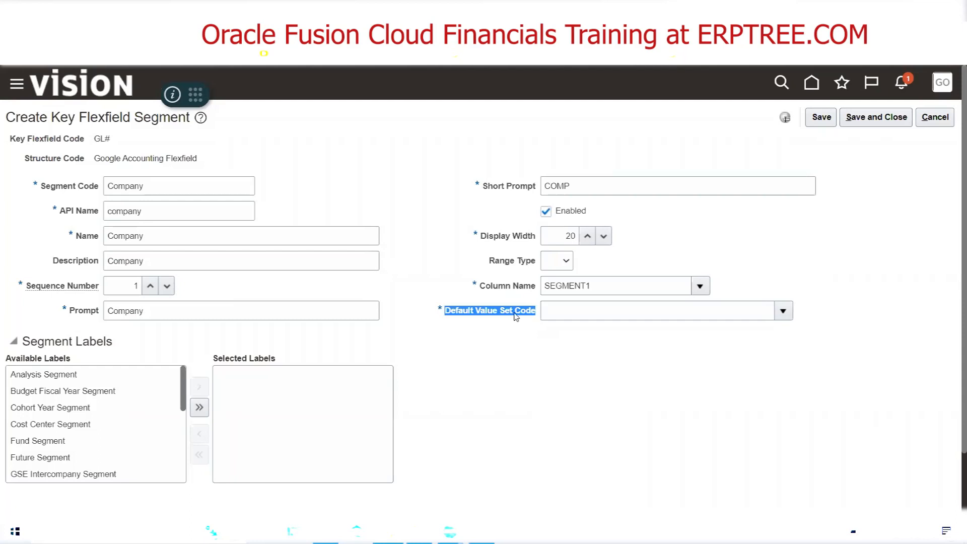
{"action": "left_click", "coordinate": [518, 318]}
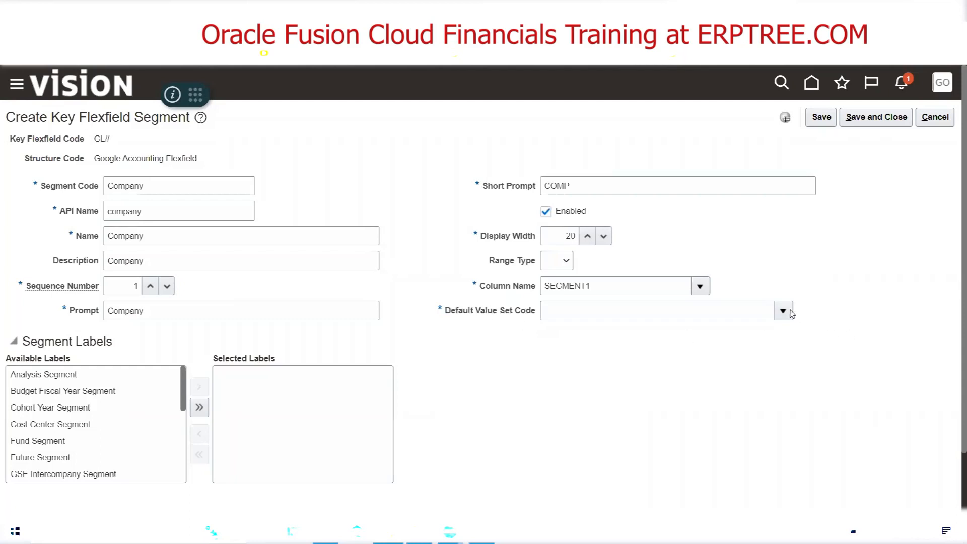
{"action": "left_click", "coordinate": [783, 312]}
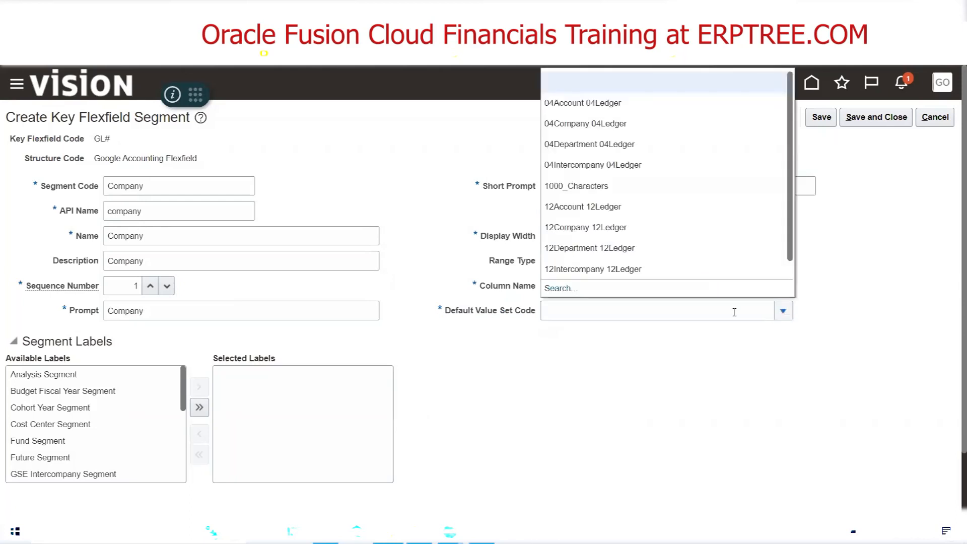
{"action": "left_click", "coordinate": [553, 291]}
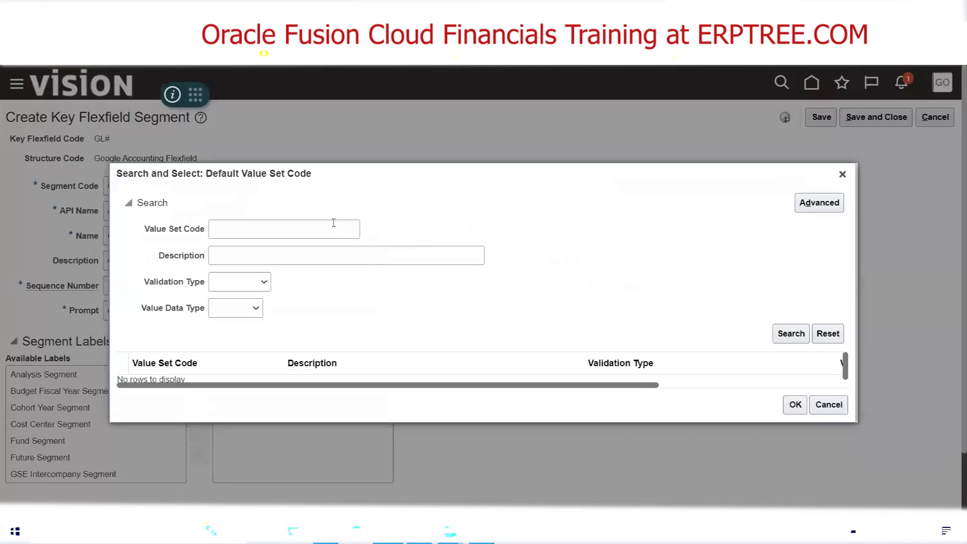
{"action": "left_click", "coordinate": [333, 222]}
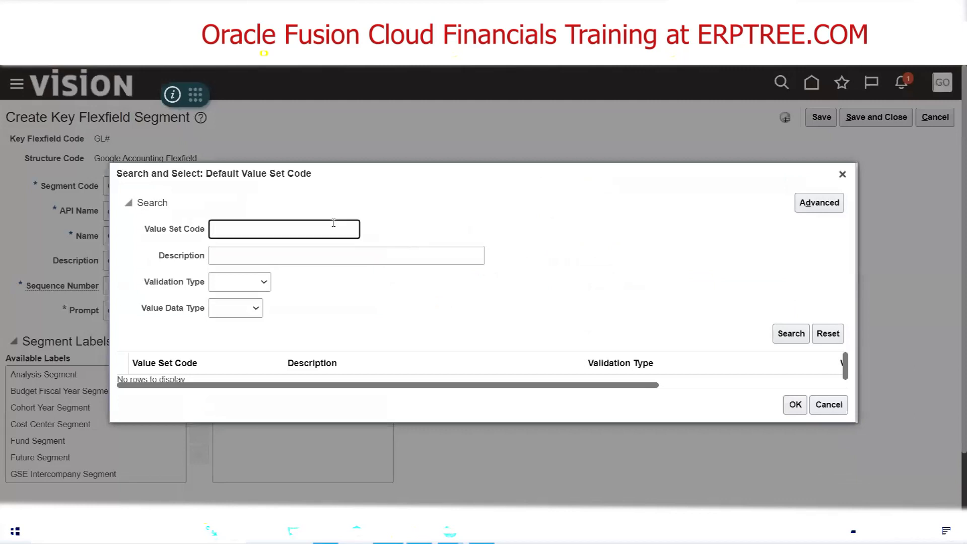
{"action": "type", "text": "Google Com"}
{"action": "left_click", "coordinate": [789, 333]}
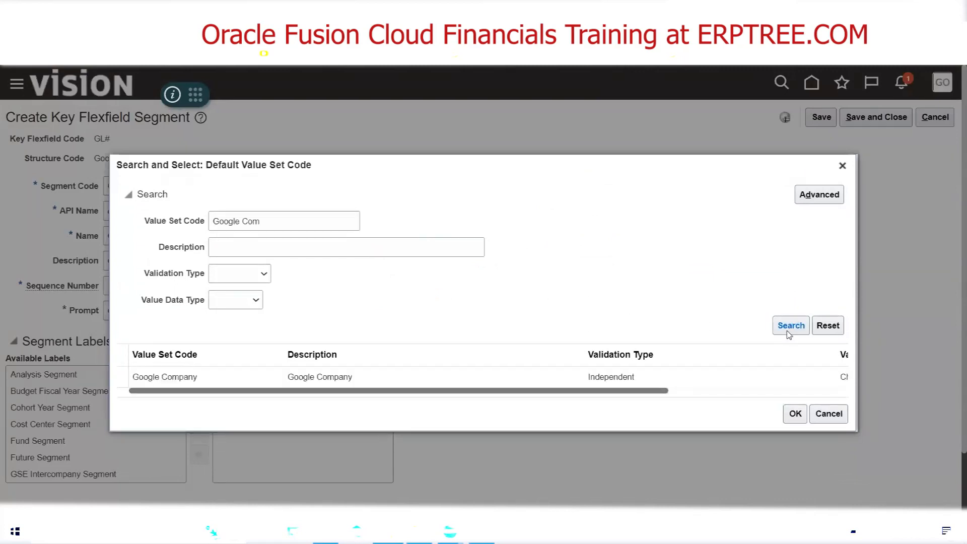
Assign the Google Company value set as the Company segment's default value set
{"action": "left_click", "coordinate": [200, 378]}
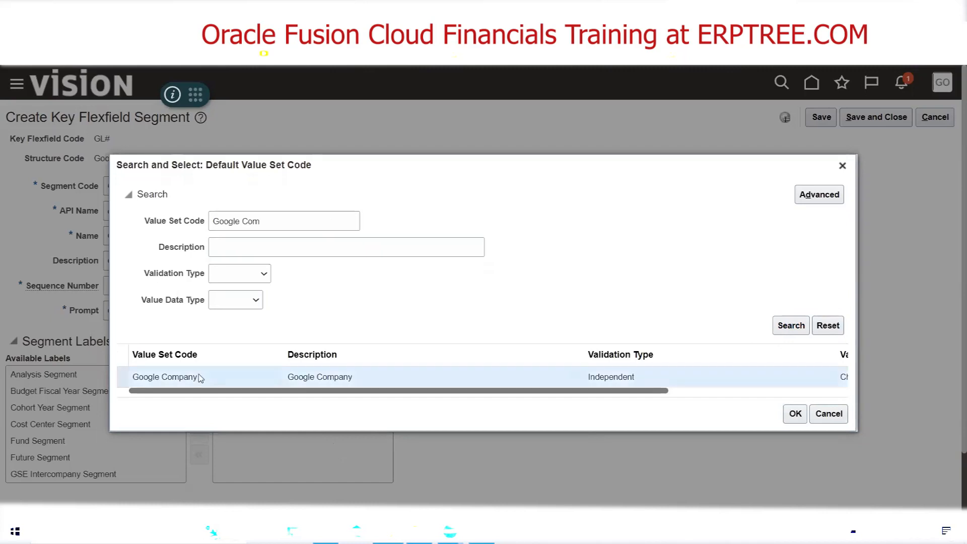
{"action": "left_click", "coordinate": [796, 414]}
{"action": "left_click", "coordinate": [614, 312]}
{"action": "left_click_drag", "start_coordinate": [613, 312], "coordinate": [542, 311]}
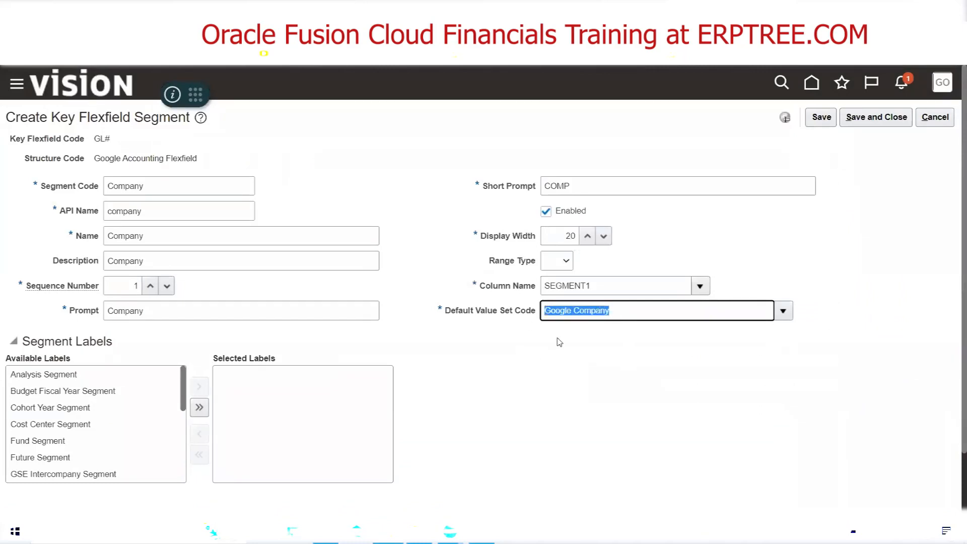
{"action": "left_click", "coordinate": [190, 194]}
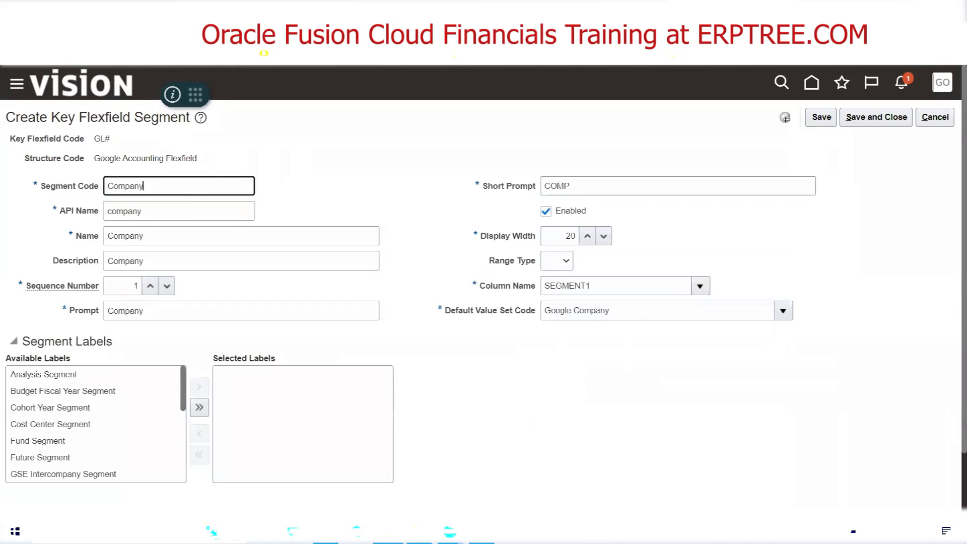
Switch to the Excel checklist and review which segment labels belong to the Company, Department and Account segments
{"action": "key", "text": "alt+Tab"}
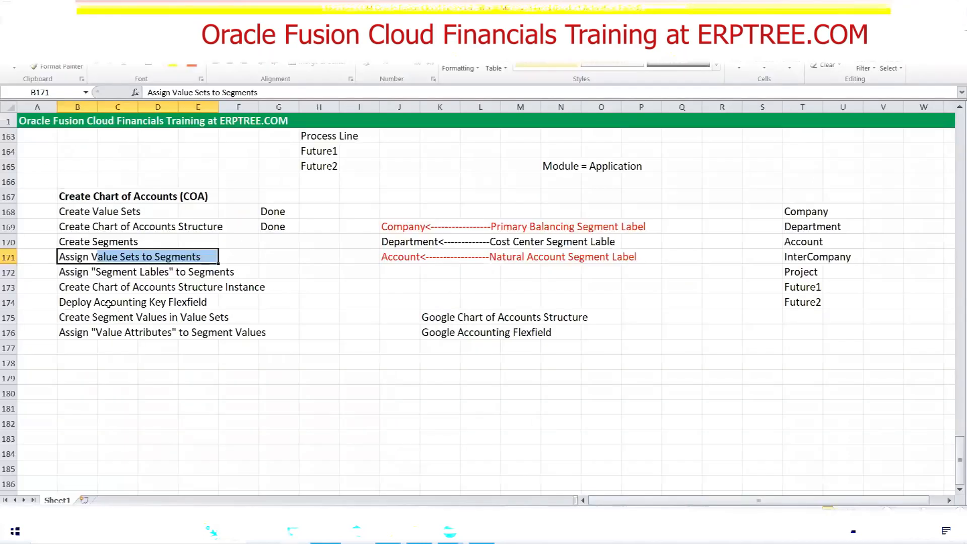
{"action": "left_click", "coordinate": [64, 272]}
{"action": "left_click_drag", "start_coordinate": [64, 272], "coordinate": [236, 274]}
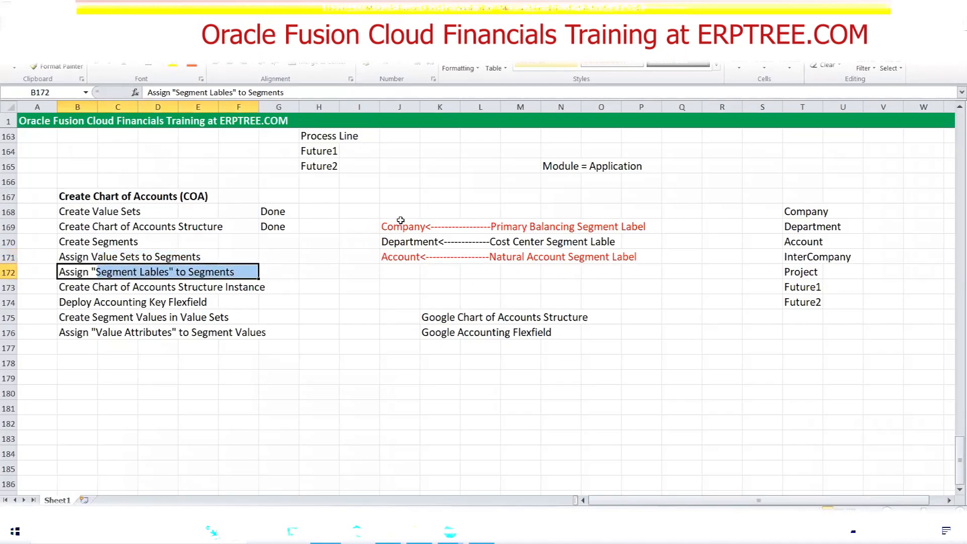
{"action": "left_click_drag", "start_coordinate": [399, 214], "coordinate": [650, 258]}
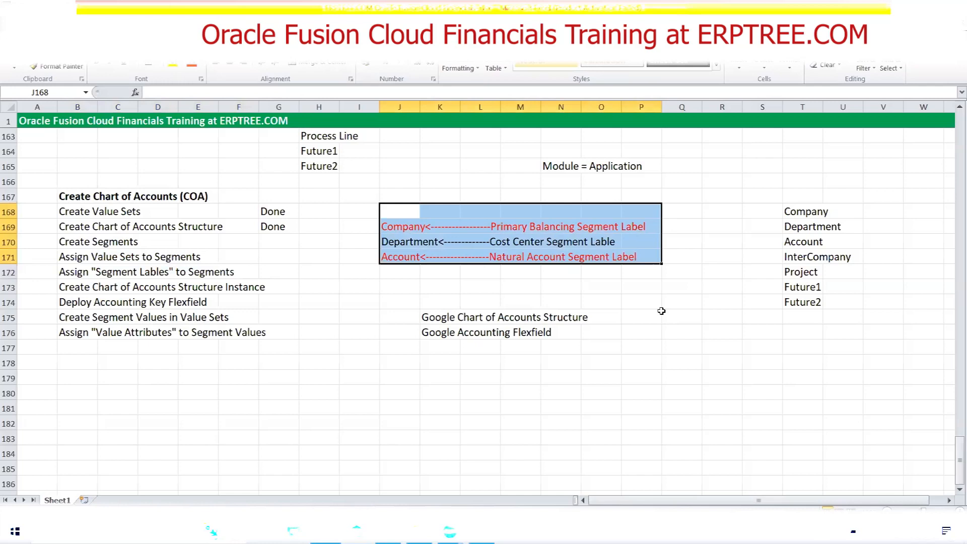
{"action": "left_click_drag", "start_coordinate": [410, 215], "coordinate": [669, 270]}
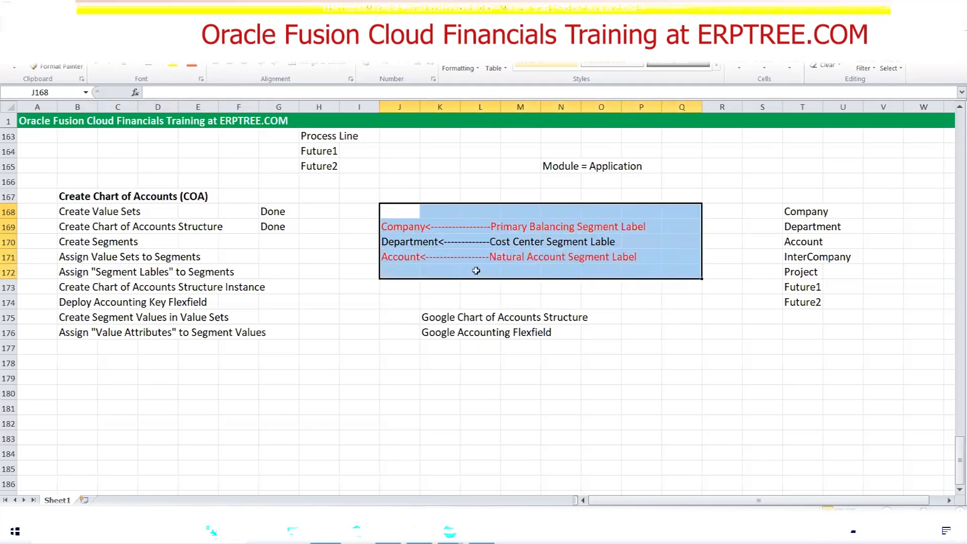
Switch back to Oracle Fusion and assign the Primary Balancing Segment label to the Company segment
{"action": "left_click", "coordinate": [399, 228]}
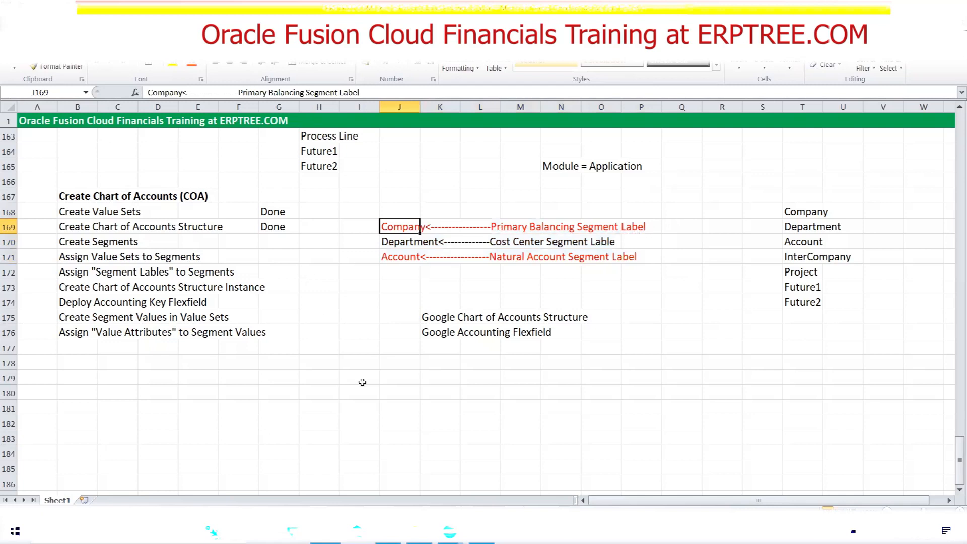
{"action": "left_click", "coordinate": [387, 532]}
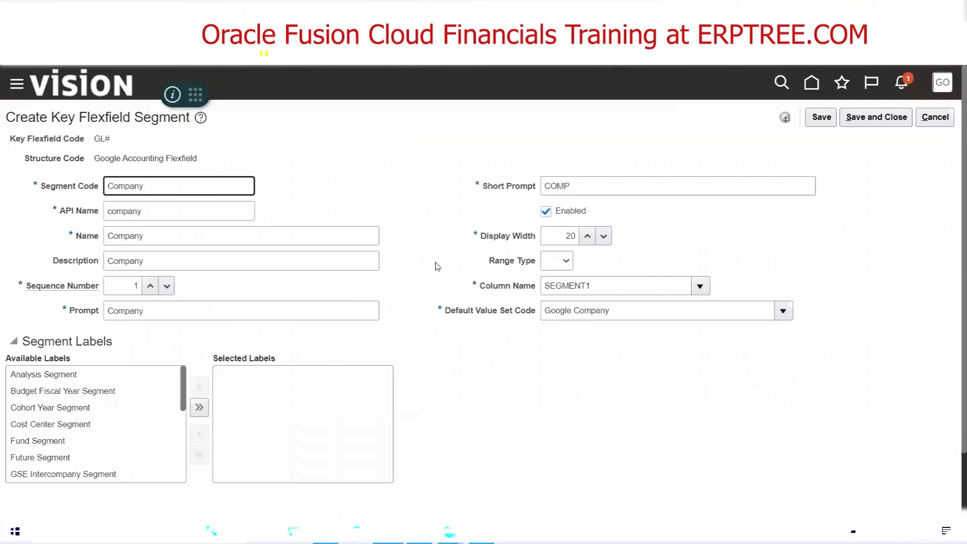
{"action": "scroll", "coordinate": [437, 266], "scroll_direction": "down", "scroll_amount": 2}
{"action": "triple_click", "coordinate": [70, 276]}
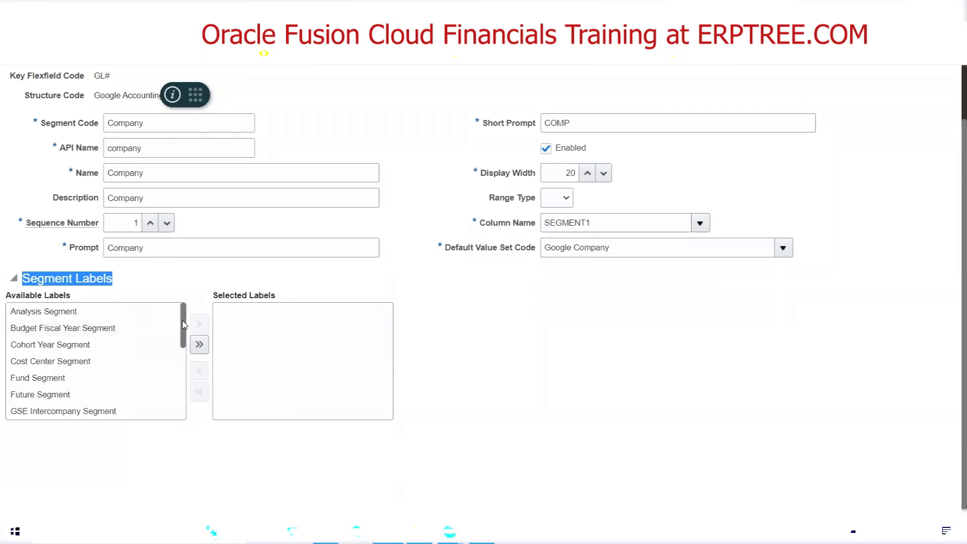
{"action": "left_click_drag", "start_coordinate": [183, 325], "coordinate": [183, 390]}
{"action": "mouse_move", "coordinate": [80, 387]}
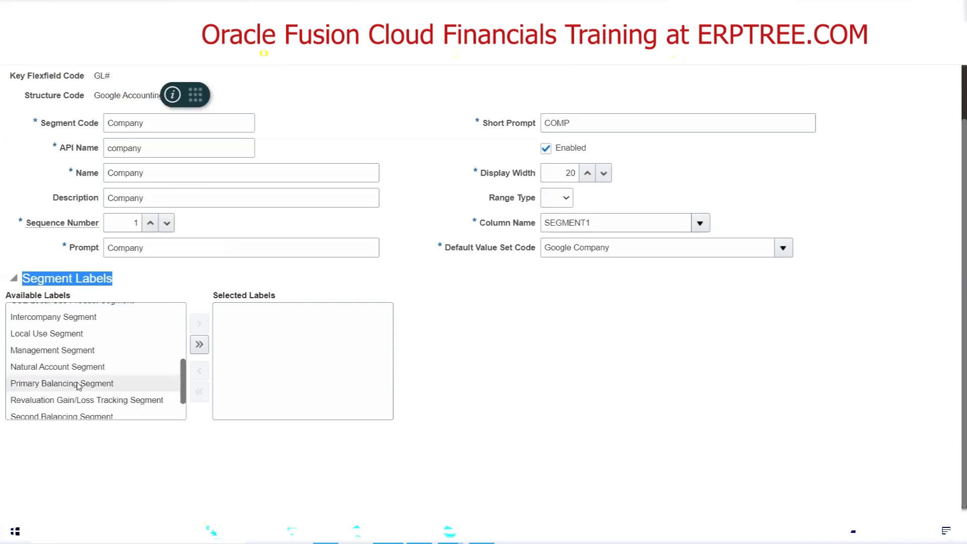
{"action": "double_click", "coordinate": [76, 386]}
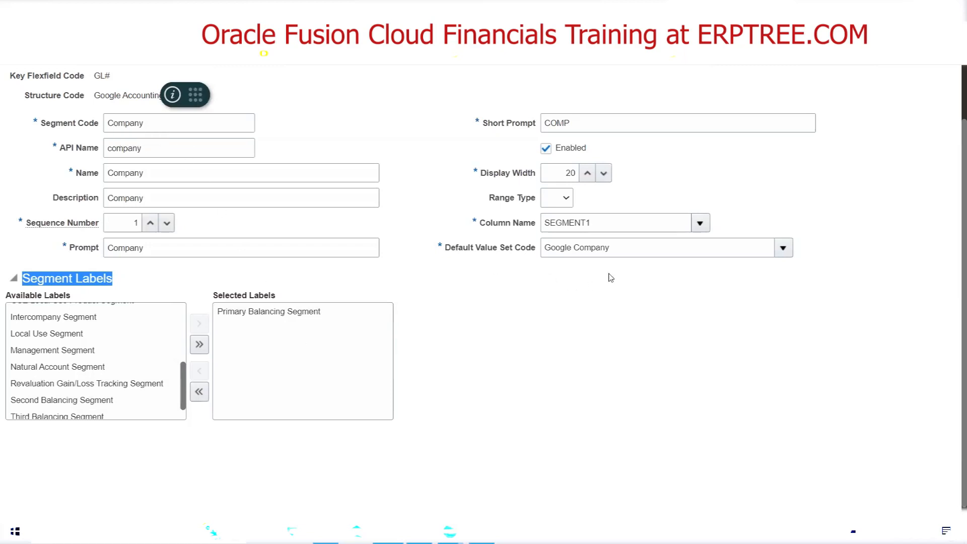
{"action": "left_click", "coordinate": [456, 310]}
{"action": "scroll", "coordinate": [423, 309], "scroll_direction": "up", "scroll_amount": 2}
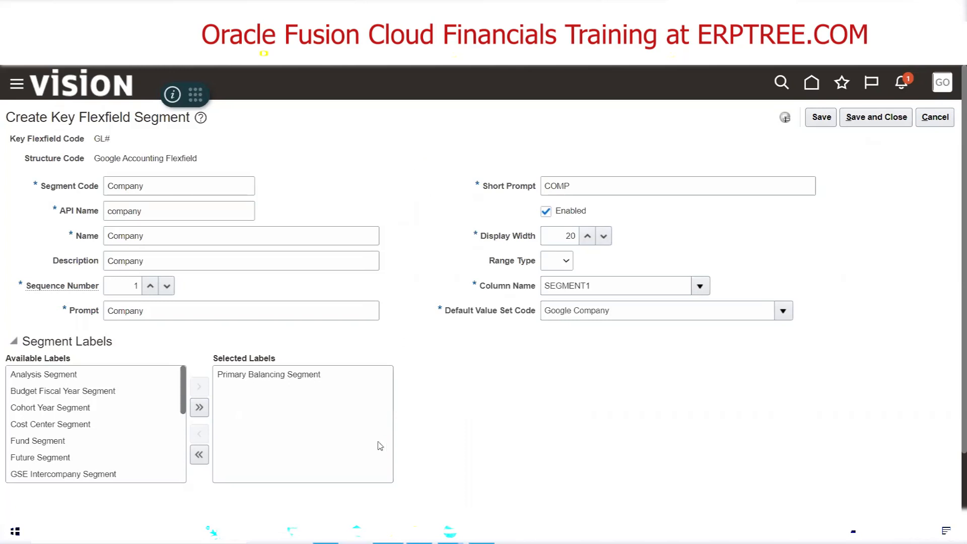
Switch to the Excel checklist and review the notes on maximum and minimum segments and typical segment counts
{"action": "left_click", "coordinate": [325, 532]}
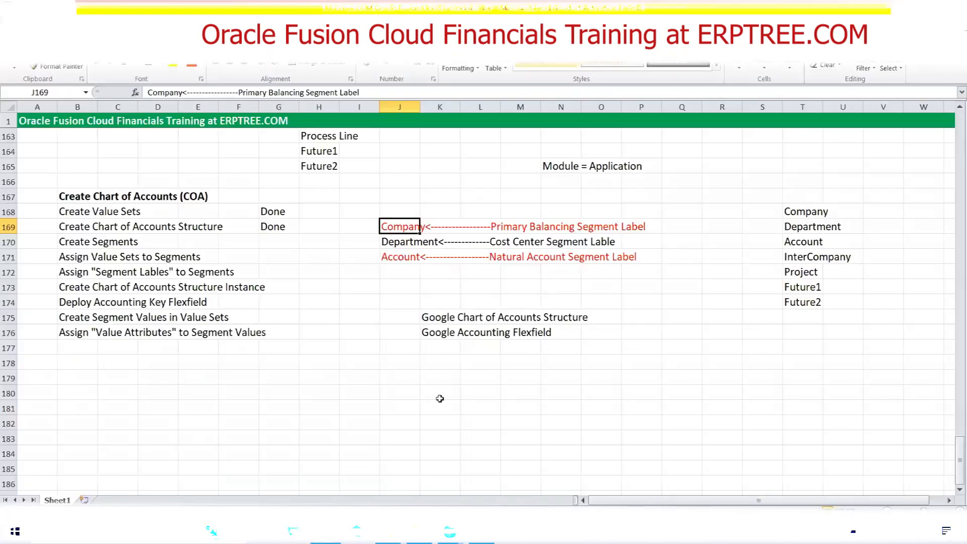
{"action": "scroll", "coordinate": [367, 366], "scroll_direction": "up", "scroll_amount": 6}
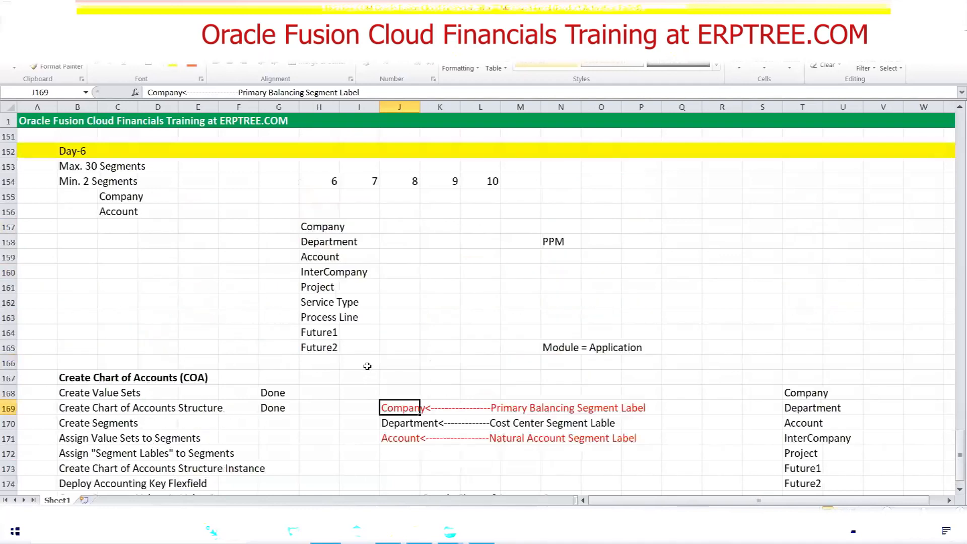
{"action": "left_click", "coordinate": [75, 258]}
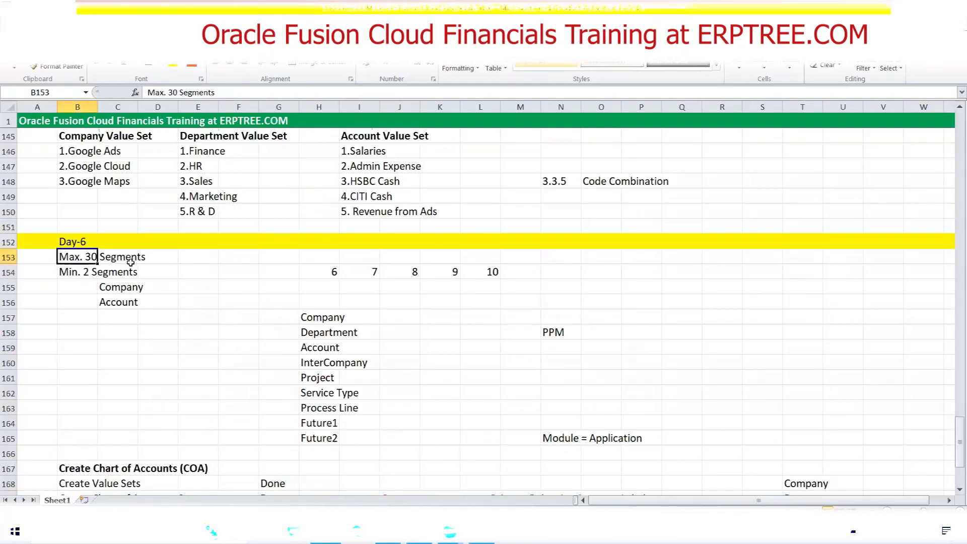
{"action": "left_click_drag", "start_coordinate": [324, 273], "coordinate": [481, 273]}
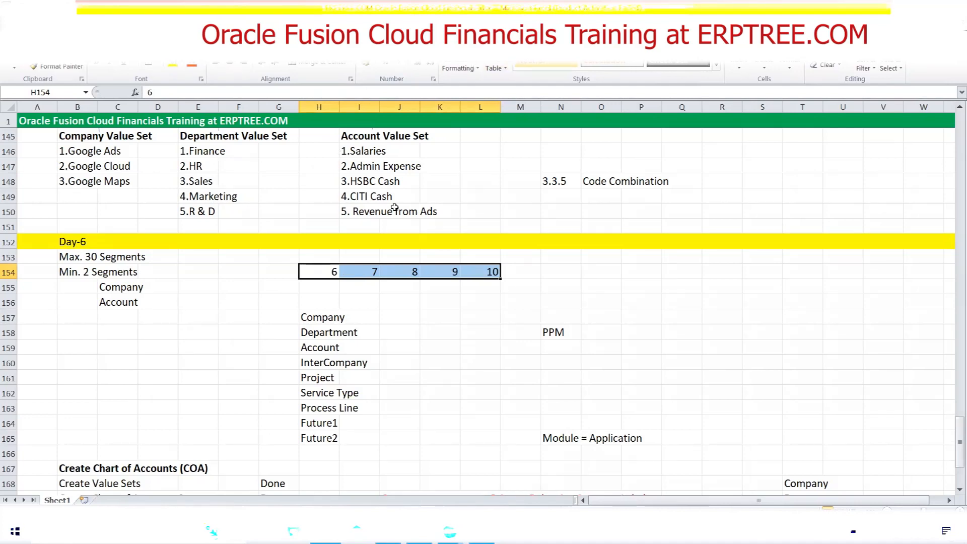
Switch back to Oracle Fusion, clear the Company segment's display width and re-enter it as 20
{"action": "key", "text": "alt+Tab"}
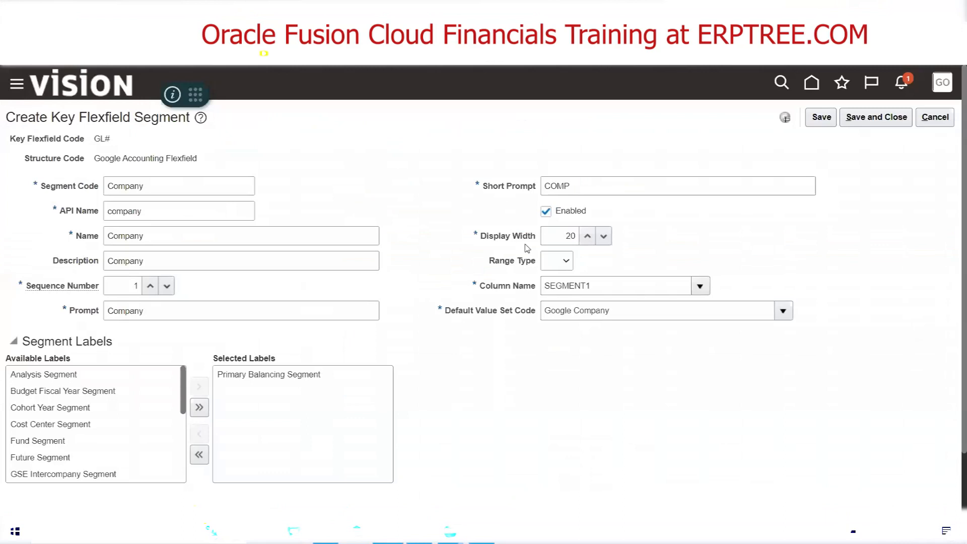
{"action": "double_click", "coordinate": [562, 238]}
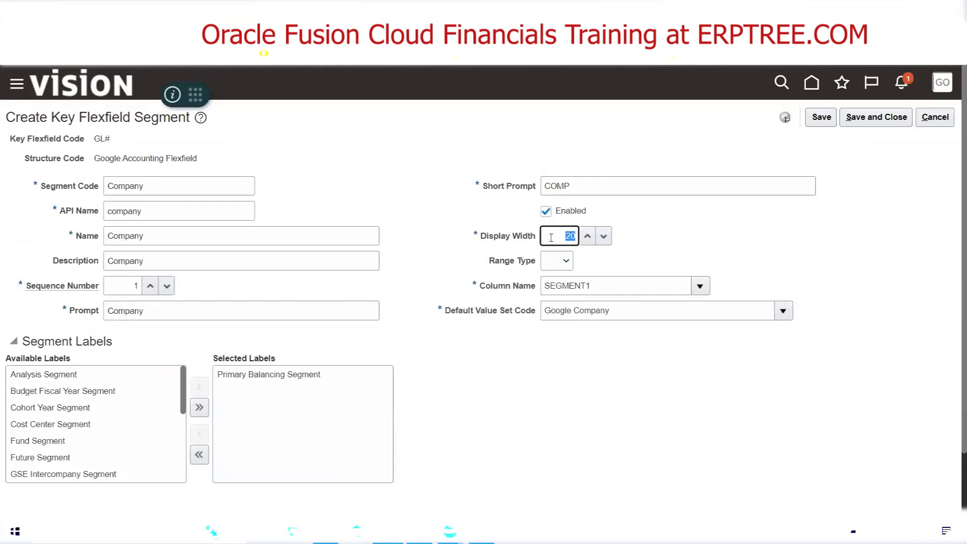
{"action": "key", "text": "BackSpace"}
{"action": "double_click", "coordinate": [159, 190]}
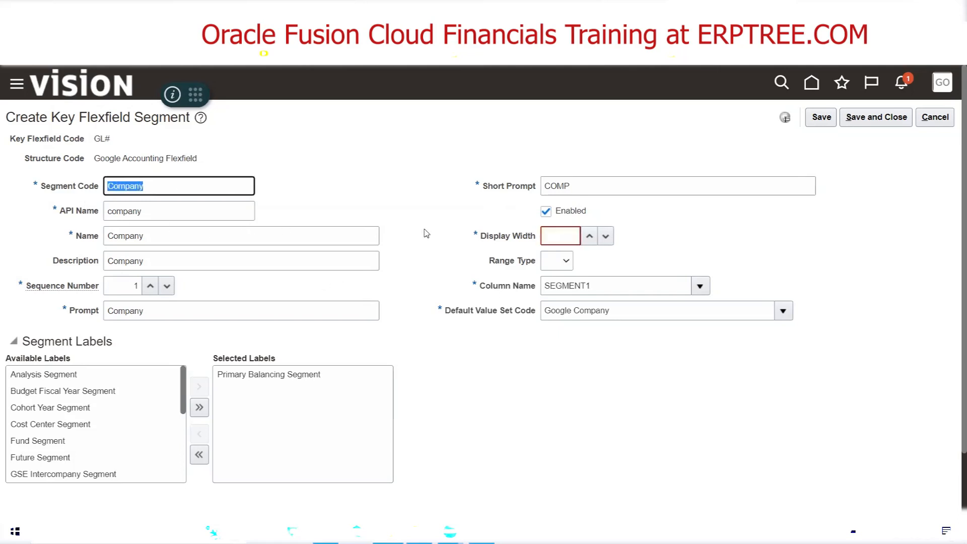
{"action": "left_click", "coordinate": [555, 237]}
{"action": "type", "text": "20"}
{"action": "left_click", "coordinate": [483, 221]}
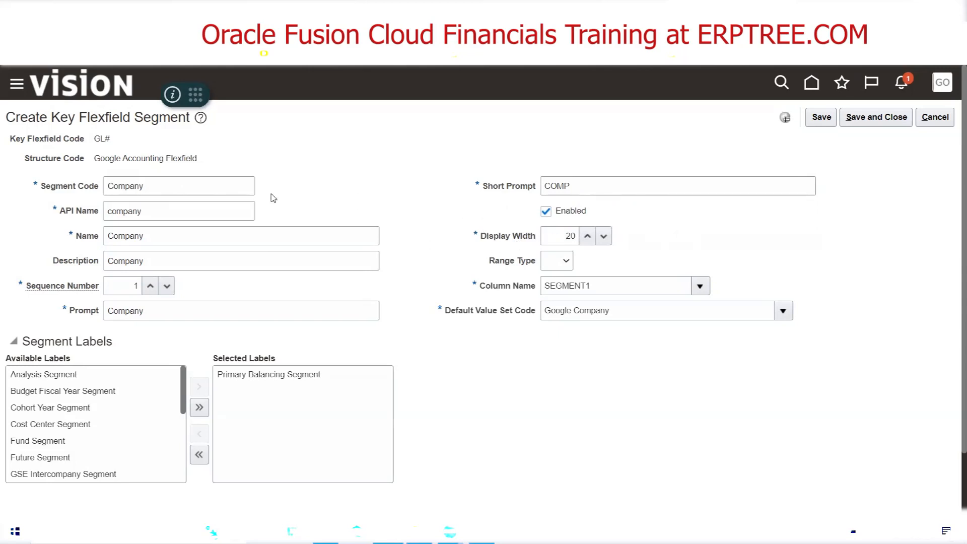
Switch to the Excel checklist, fill cells P155:R155 yellow and enter "Company" in N155 to illustrate display width
{"action": "left_click", "coordinate": [450, 532]}
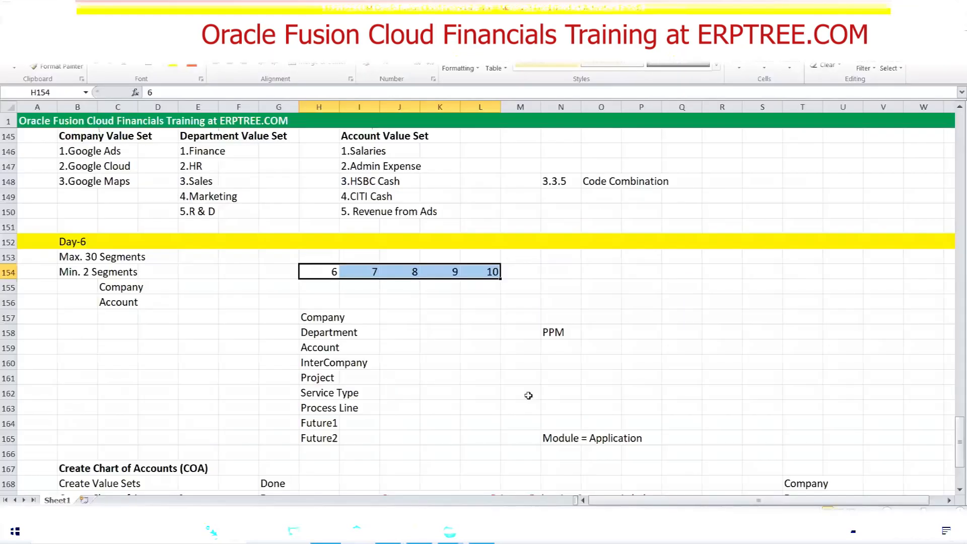
{"action": "left_click_drag", "start_coordinate": [639, 288], "coordinate": [716, 296]}
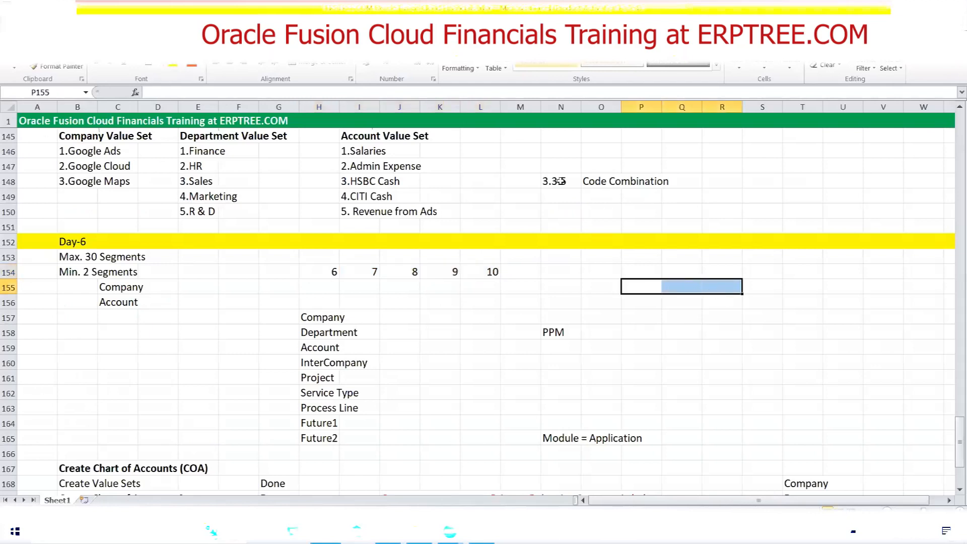
{"action": "left_click", "coordinate": [174, 66]}
{"action": "left_click", "coordinate": [563, 286]}
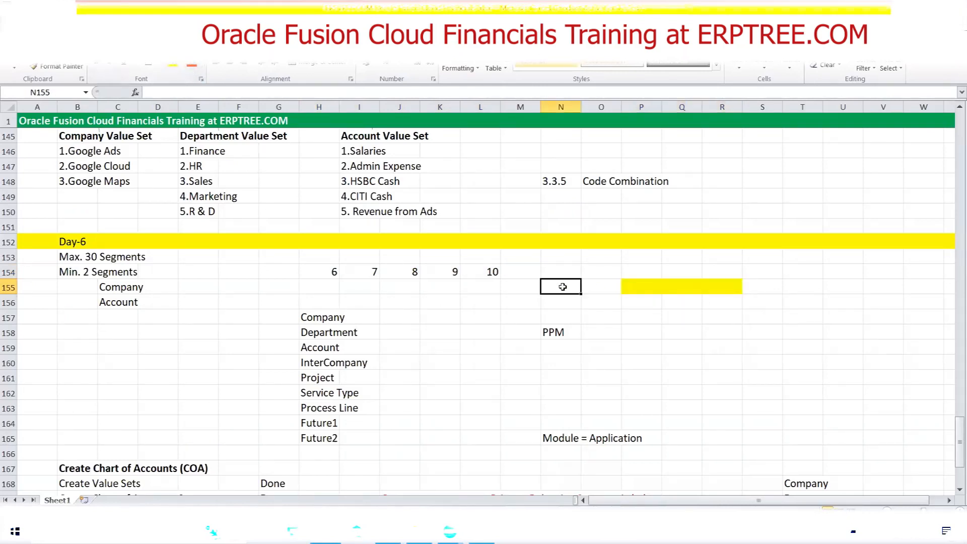
{"action": "type", "text": "Company"}
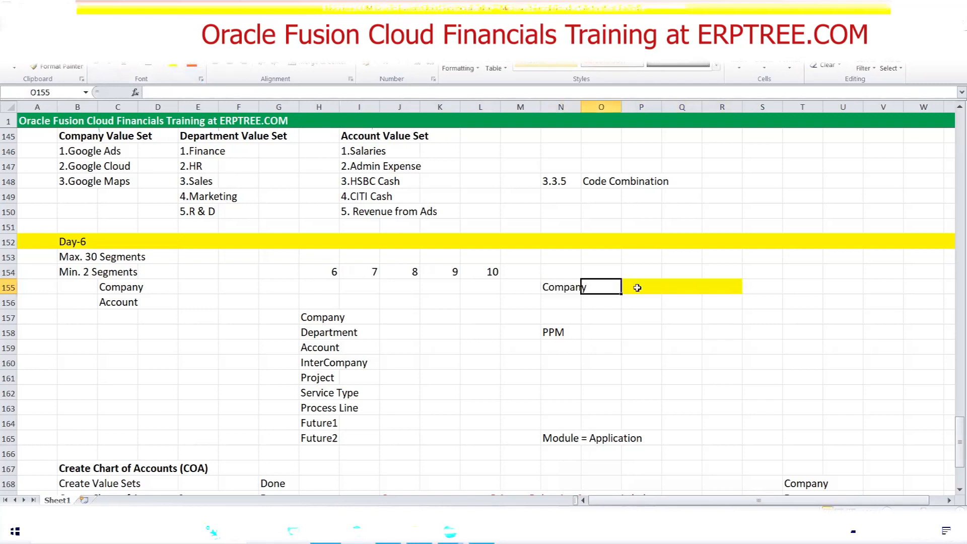
Extend the yellow fill beside the Company label to cover cells P155:T155
{"action": "left_click_drag", "start_coordinate": [631, 285], "coordinate": [711, 284]}
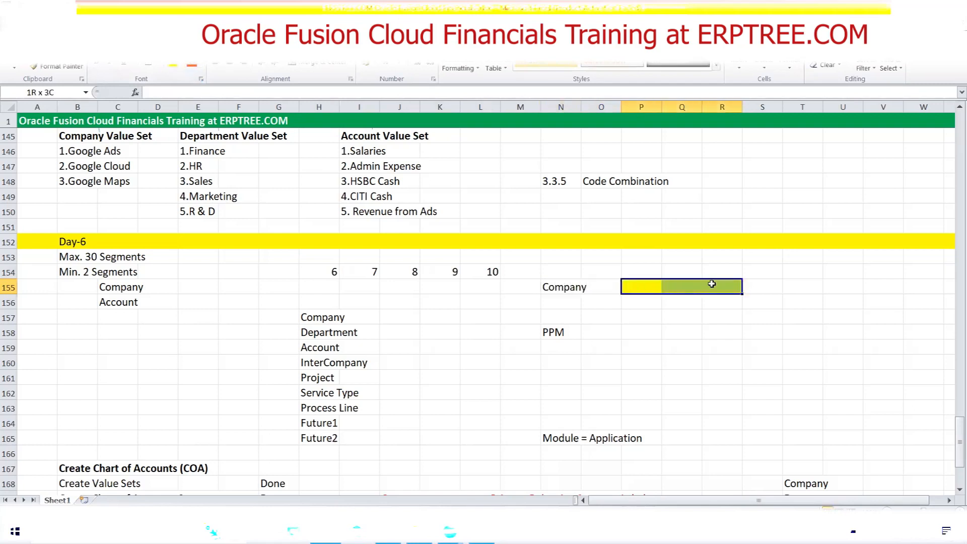
{"action": "left_click_drag", "start_coordinate": [727, 287], "coordinate": [785, 287]}
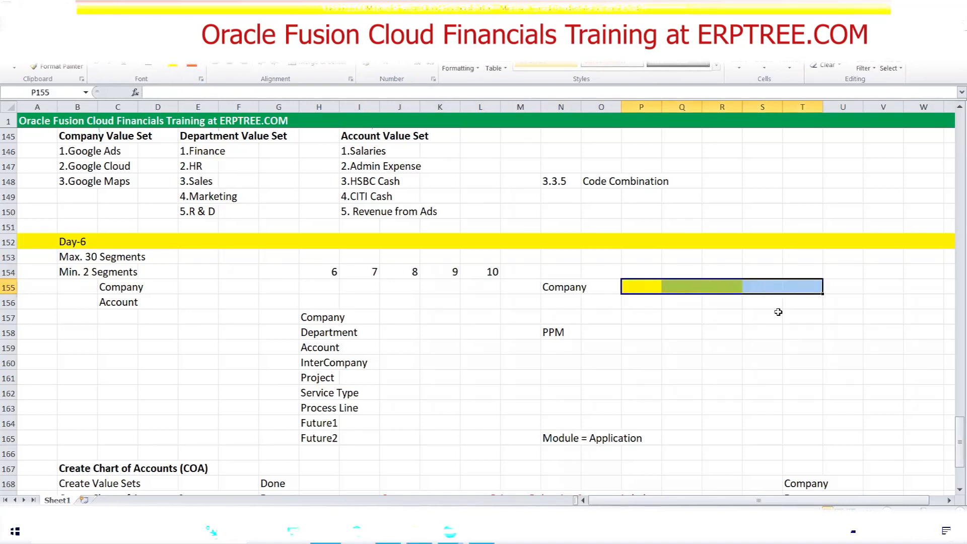
{"action": "left_click", "coordinate": [173, 67]}
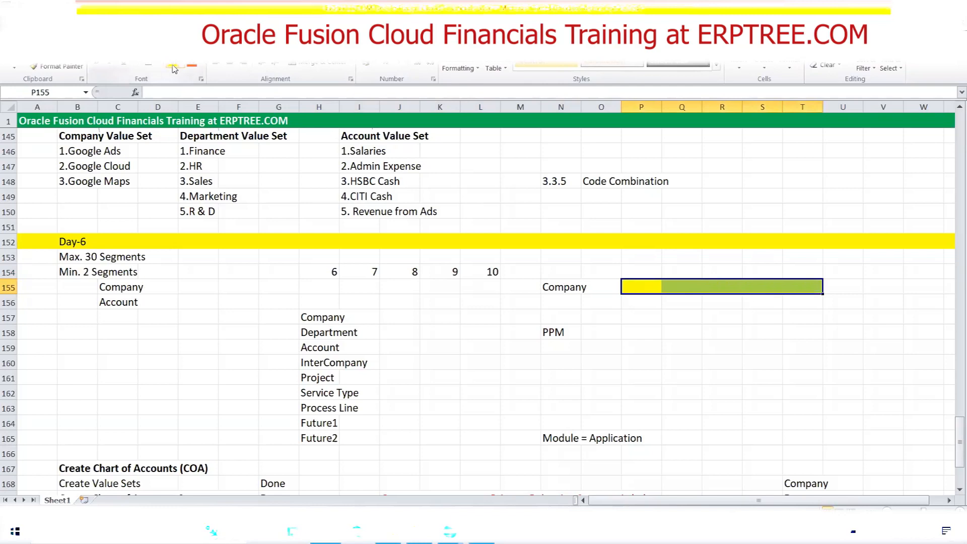
{"action": "left_click", "coordinate": [563, 287]}
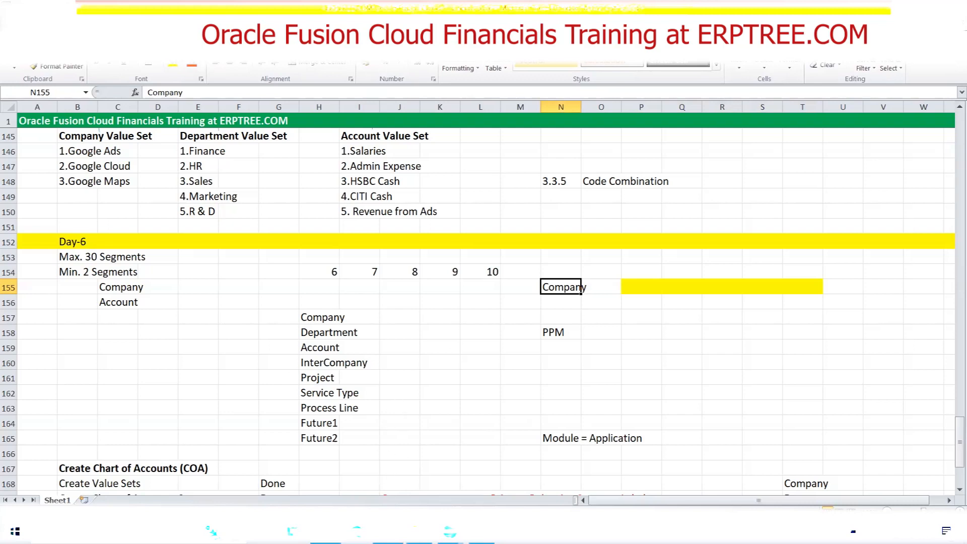
Undo the yellow fills and the Company label in row 155
{"action": "key", "text": "ctrl+z"}
{"action": "key", "text": "ctrl+z"}
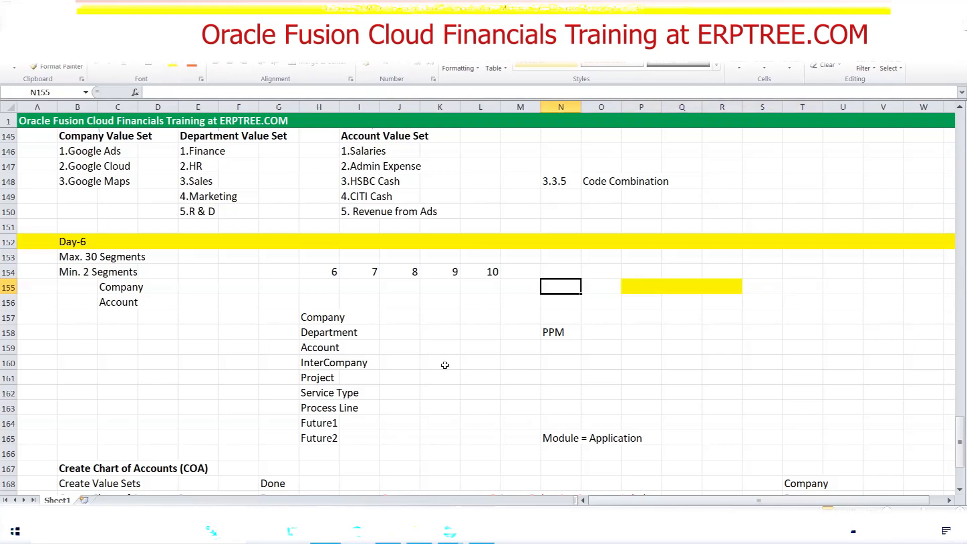
{"action": "key", "text": "ctrl+z"}
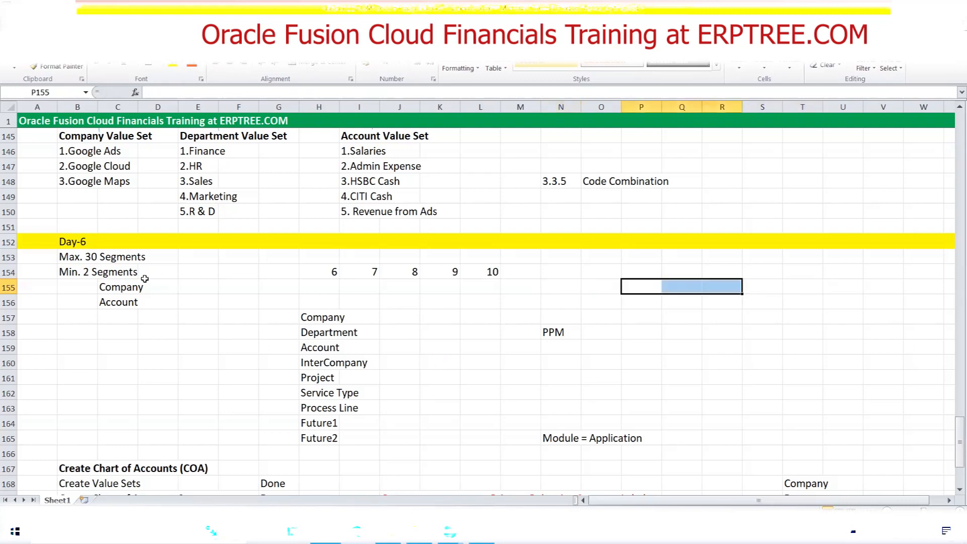
Check the maximum segments note, switch back to Oracle Fusion, and save and close the Company segment
{"action": "left_click", "coordinate": [79, 257]}
{"action": "left_click_drag", "start_coordinate": [79, 258], "coordinate": [119, 257]}
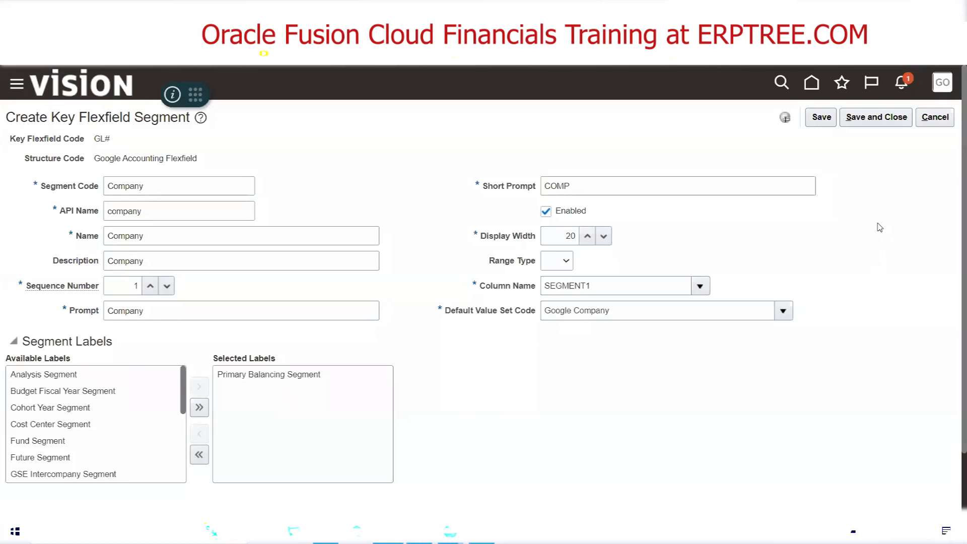
{"action": "left_click", "coordinate": [877, 119]}
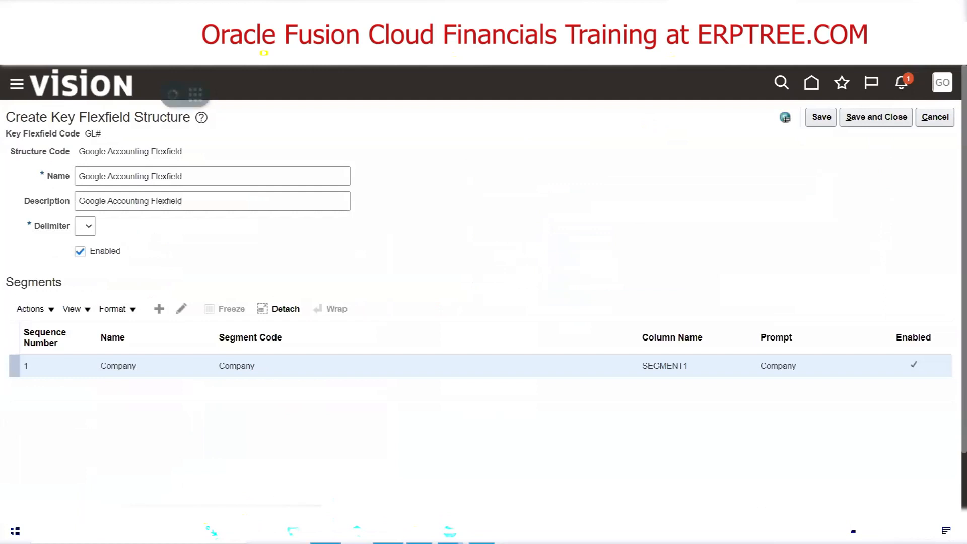
Switch to the Excel checklist and check which segment comes after Company in the segment list
{"action": "left_click", "coordinate": [326, 532]}
{"action": "scroll", "coordinate": [362, 345], "scroll_direction": "down", "scroll_amount": 6}
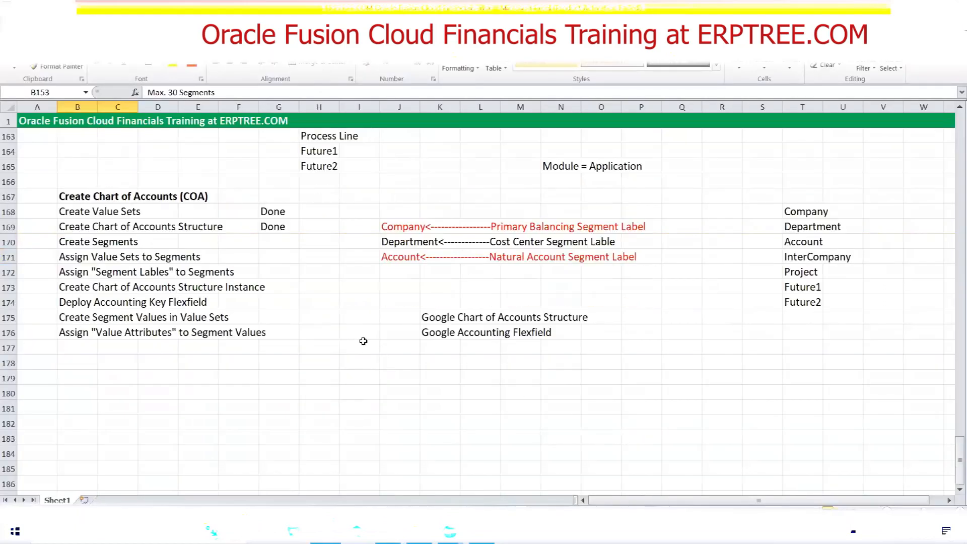
{"action": "left_click", "coordinate": [799, 222]}
Switch back to Oracle Fusion and add a new segment to the structure with the segment code Department
{"action": "left_click", "coordinate": [324, 531]}
{"action": "left_click", "coordinate": [159, 309]}
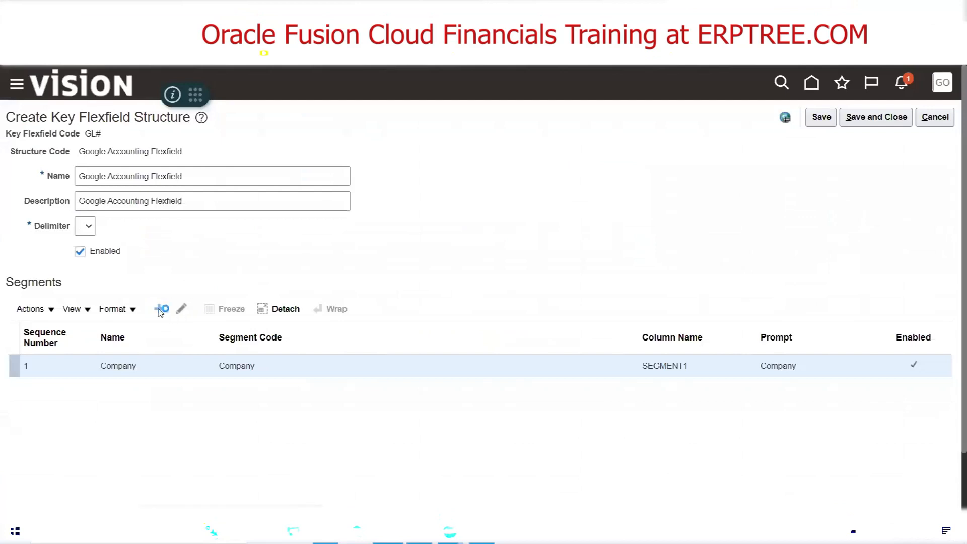
{"action": "left_click", "coordinate": [151, 184]}
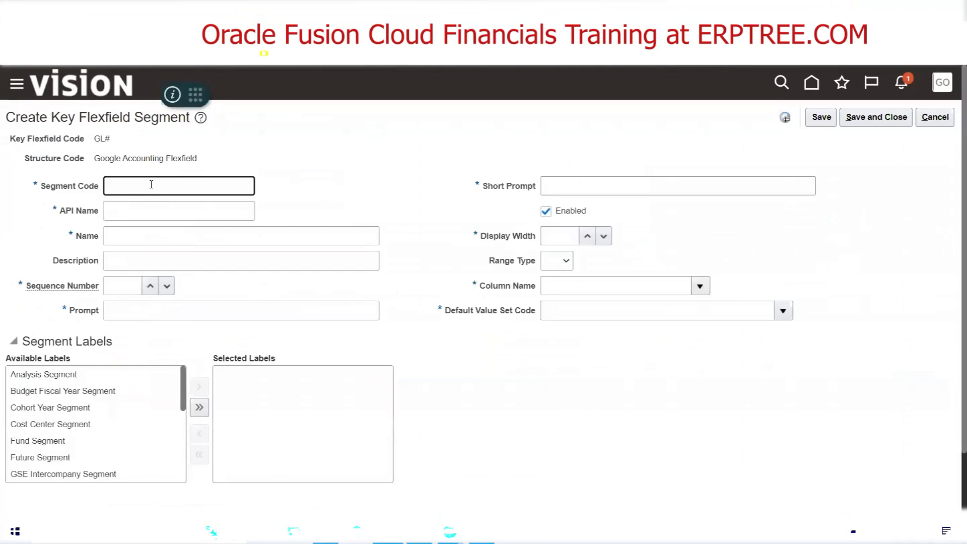
{"action": "type", "text": "Department"}
{"action": "key", "text": "Tab"}
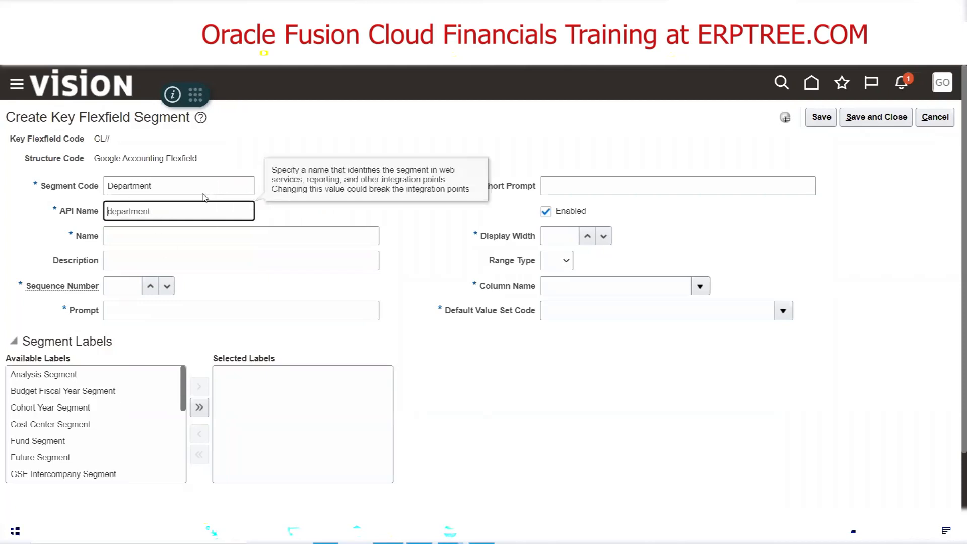
Copy the segment code Department into the new segment's name and description
{"action": "left_click", "coordinate": [183, 182]}
{"action": "double_click", "coordinate": [129, 185]}
{"action": "key", "text": "ctrl+c"}
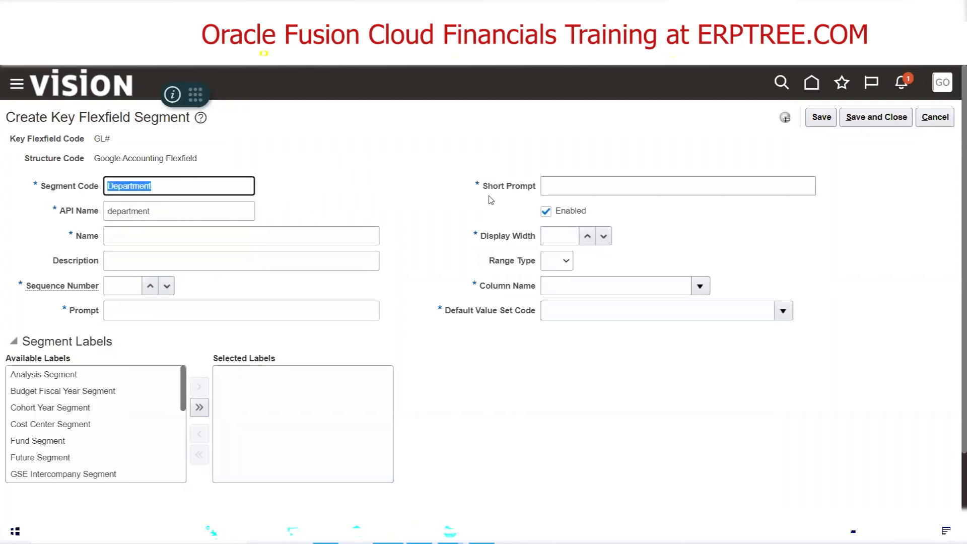
{"action": "left_click", "coordinate": [131, 236]}
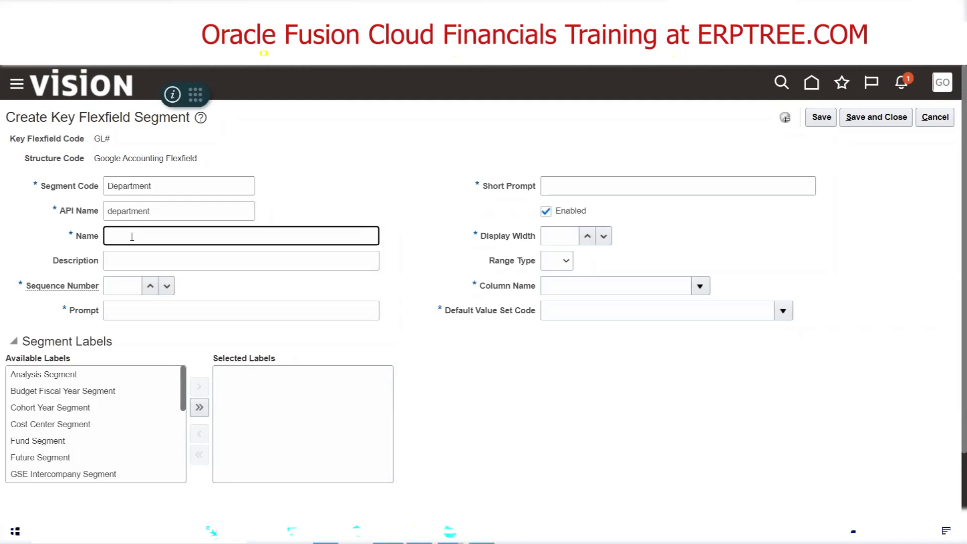
{"action": "key", "text": "ctrl+v"}
{"action": "key", "text": "Tab"}
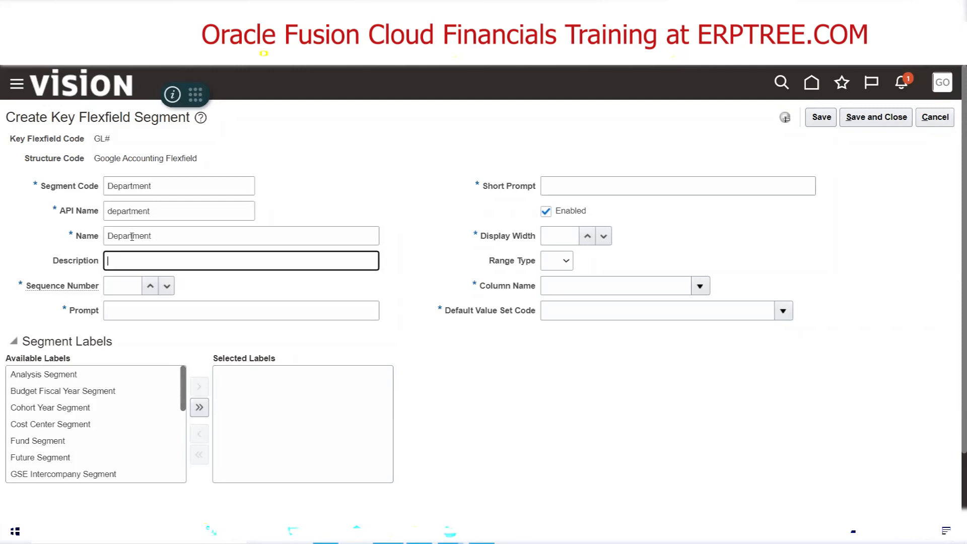
{"action": "key", "text": "ctrl+v"}
{"action": "key", "text": "Tab"}
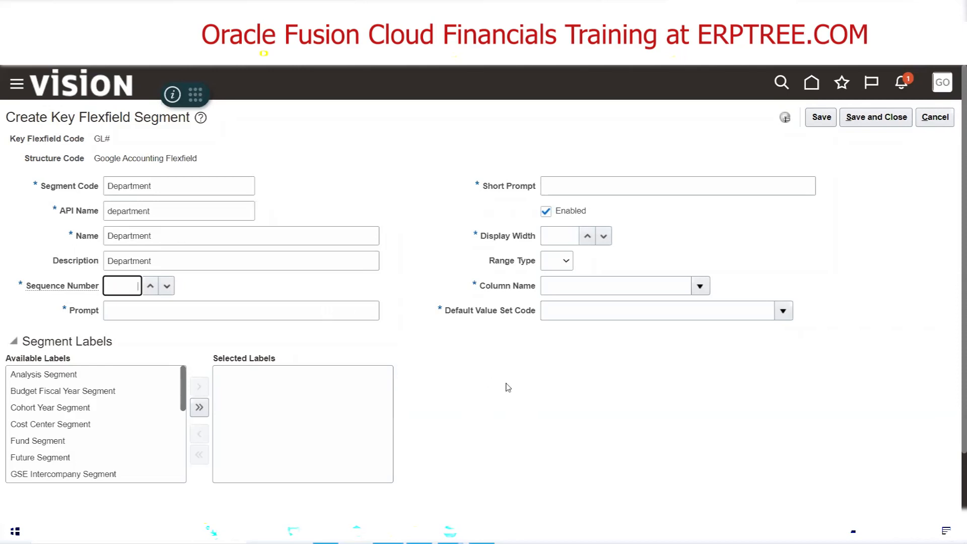
Set the Department segment's sequence number to 2 and its prompt to Department
{"action": "type", "text": "2"}
{"action": "key", "text": "Tab"}
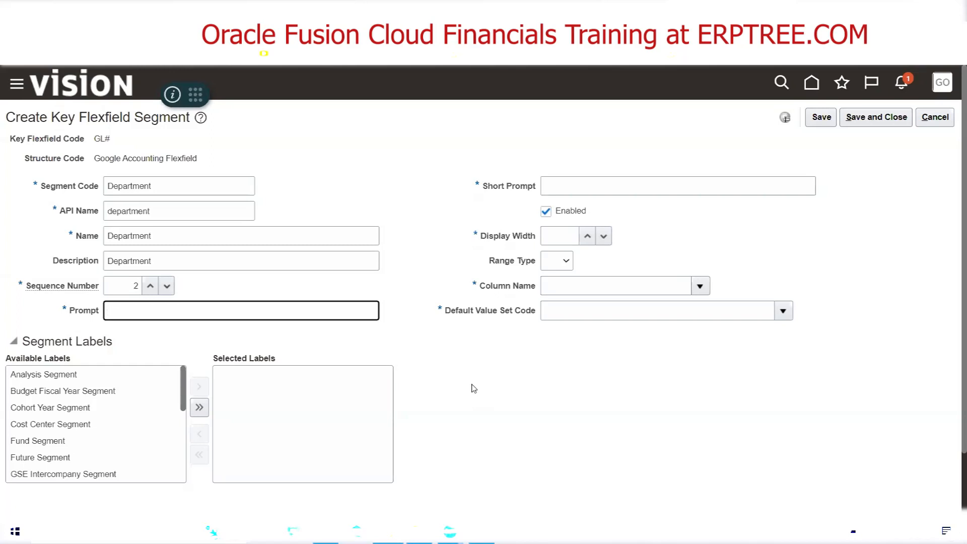
{"action": "key", "text": "ctrl+v"}
{"action": "left_click", "coordinate": [631, 188]}
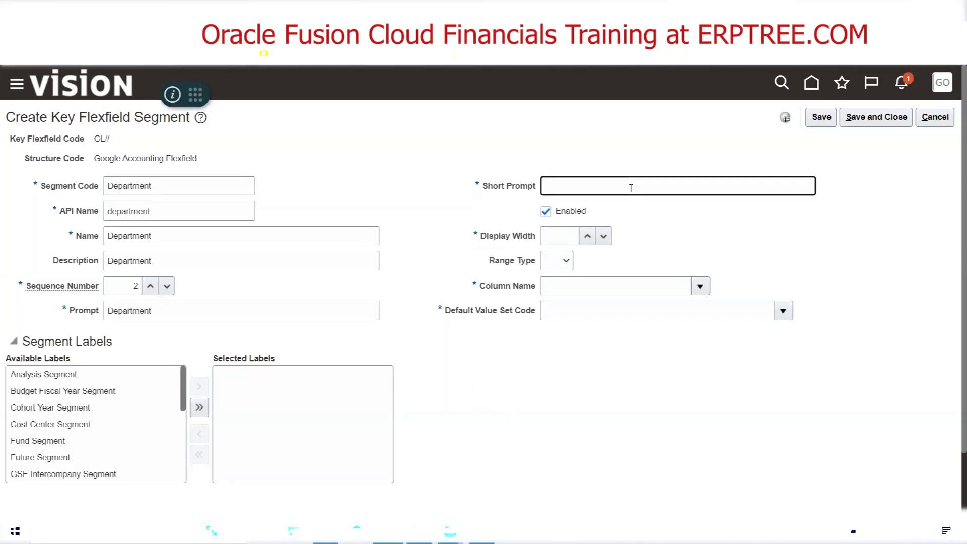
Set the Department segment's short prompt to DEPT, display width to 20 and column name to SEGMENT2
{"action": "type", "text": "DEPT"}
{"action": "left_click", "coordinate": [563, 238]}
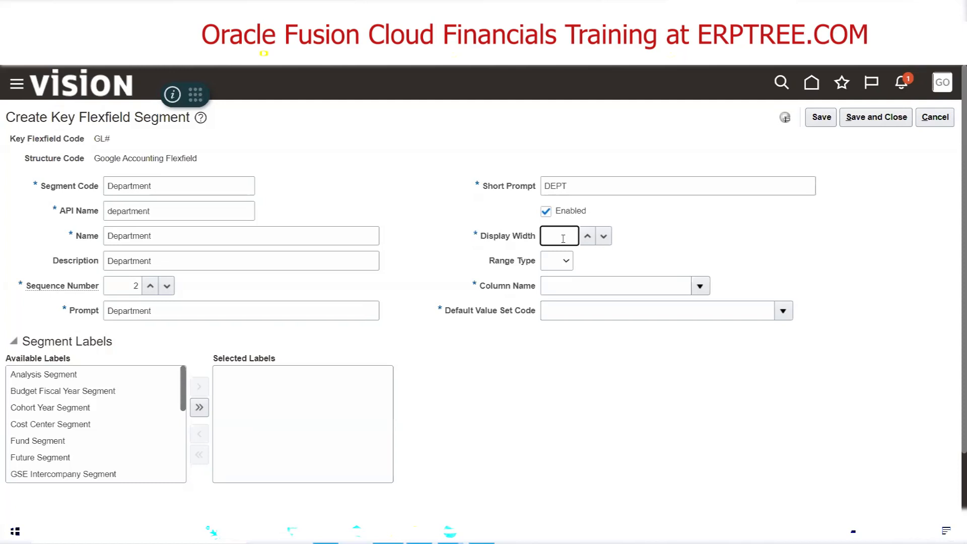
{"action": "type", "text": "20"}
{"action": "left_click", "coordinate": [699, 285]}
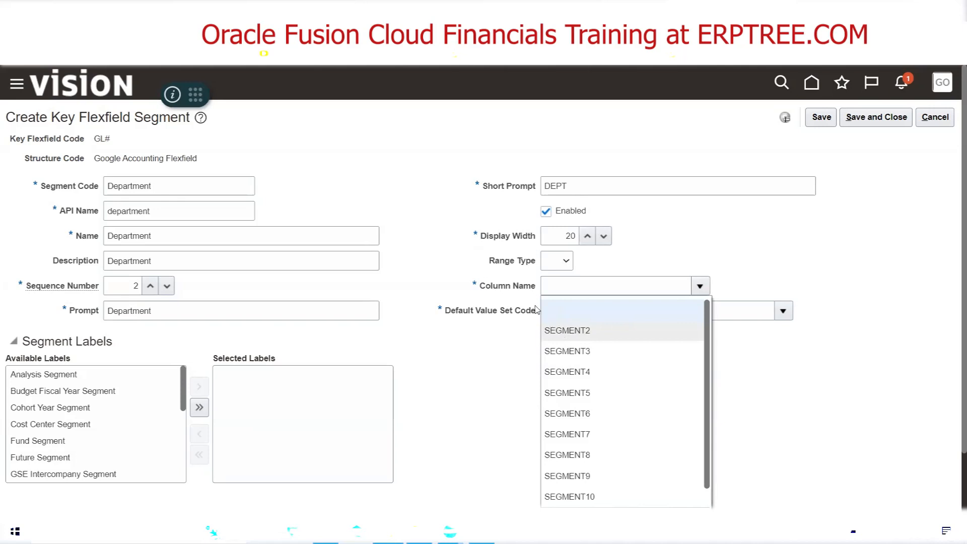
{"action": "left_click", "coordinate": [575, 330]}
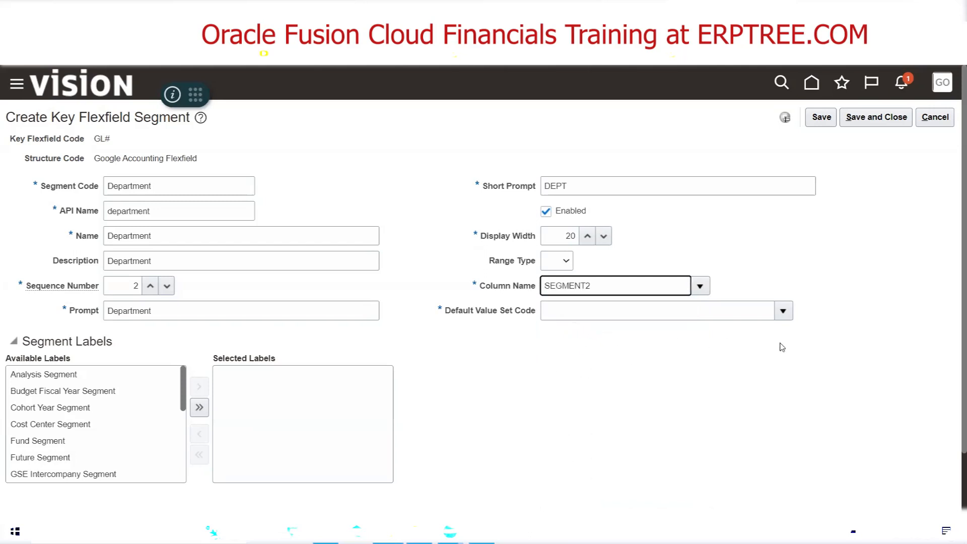
Search the value sets for Google Dep and assign Google Department as the segment's default value set
{"action": "left_click", "coordinate": [782, 311]}
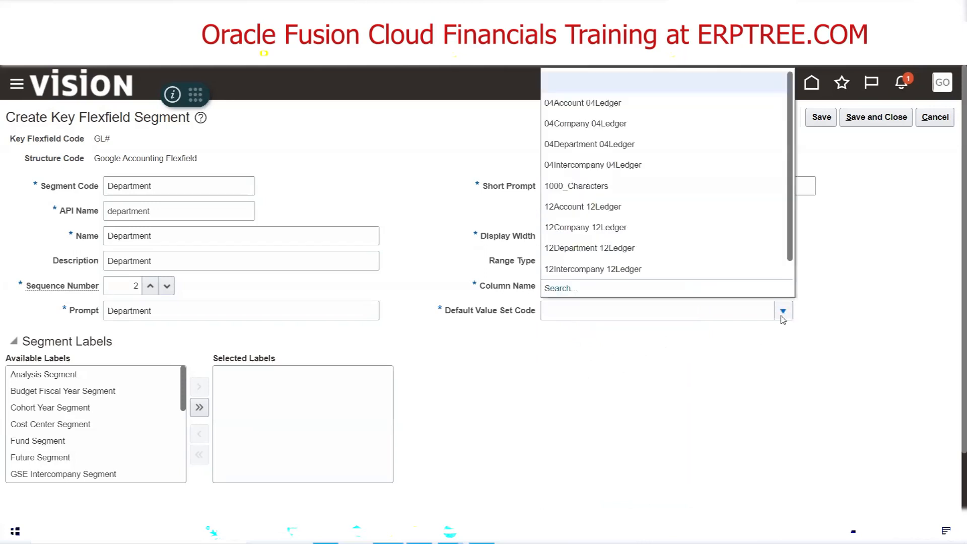
{"action": "left_click", "coordinate": [558, 289]}
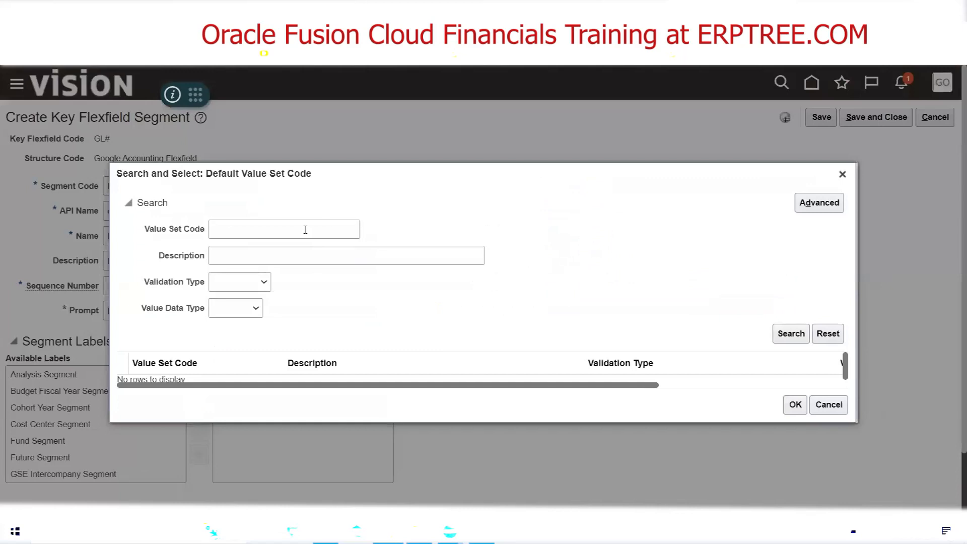
{"action": "left_click", "coordinate": [305, 230]}
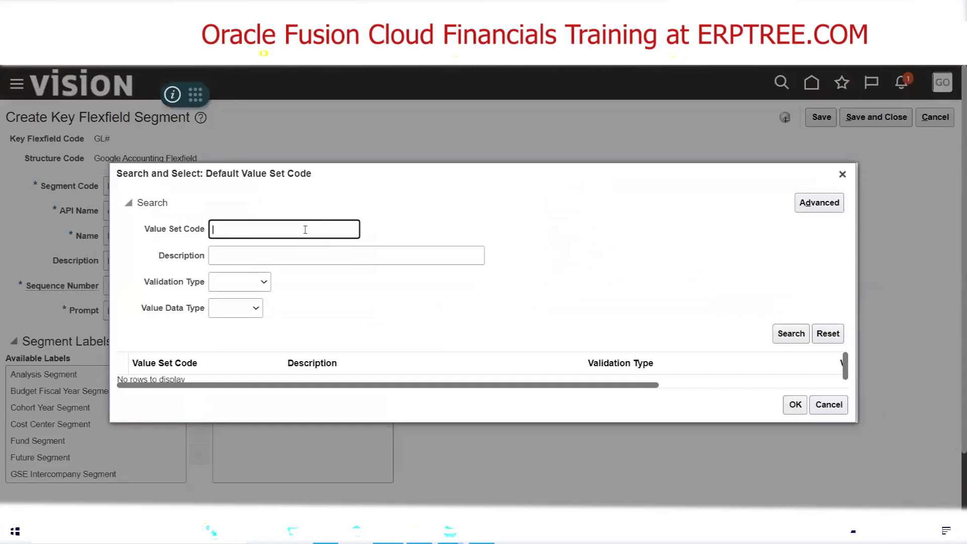
{"action": "type", "text": "Google Dep"}
{"action": "left_click", "coordinate": [788, 334]}
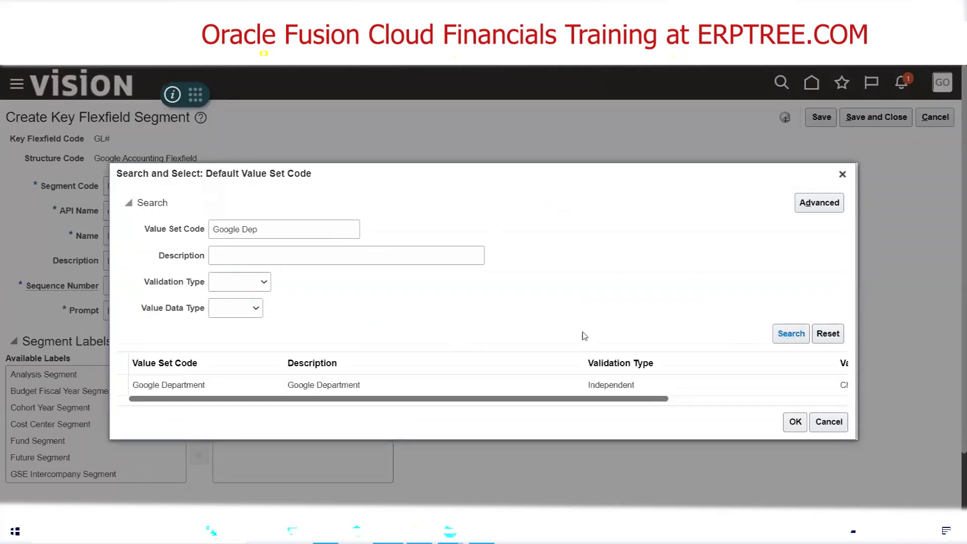
{"action": "left_click", "coordinate": [225, 377]}
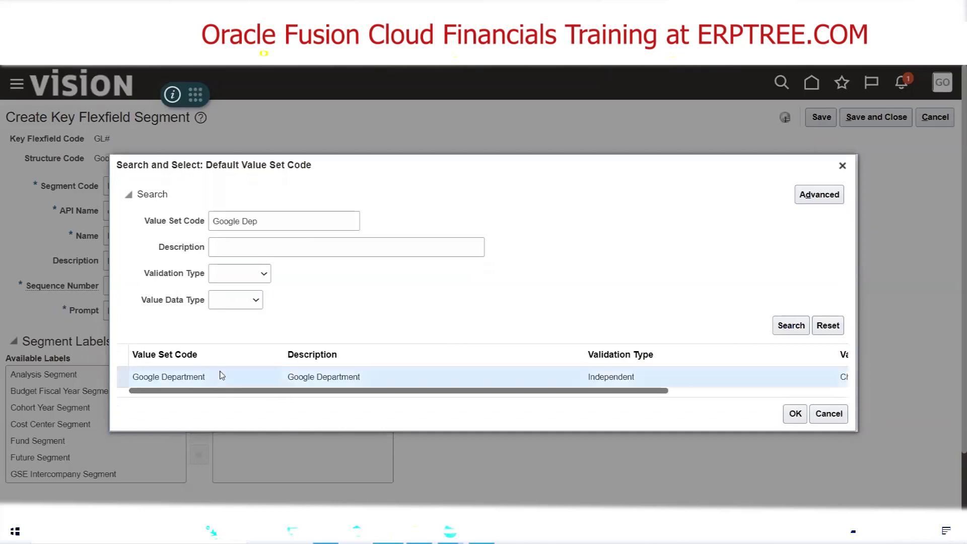
{"action": "left_click", "coordinate": [792, 417]}
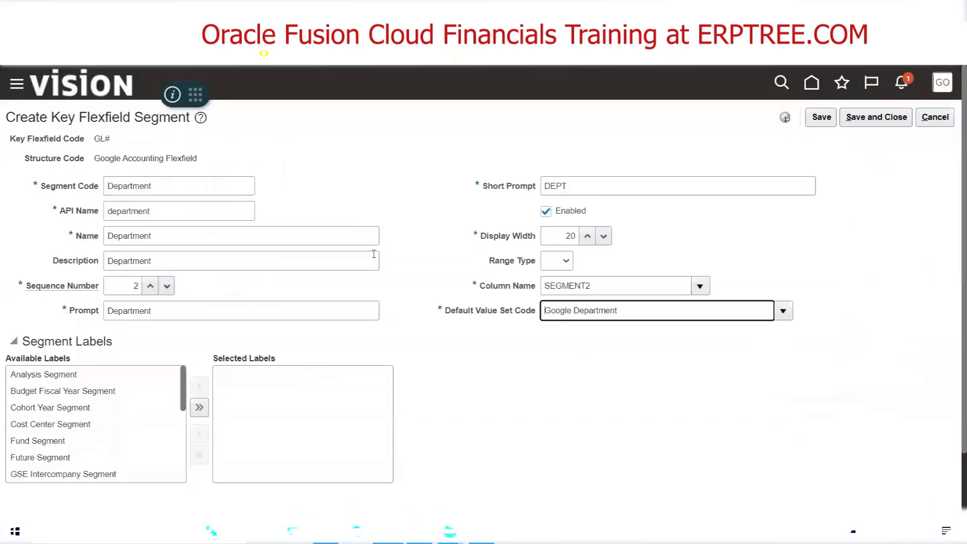
Check Department's label in the Excel checklist, then in Oracle Fusion assign it the Cost Center Segment label and save and close the segment
{"action": "key", "text": "alt+Tab"}
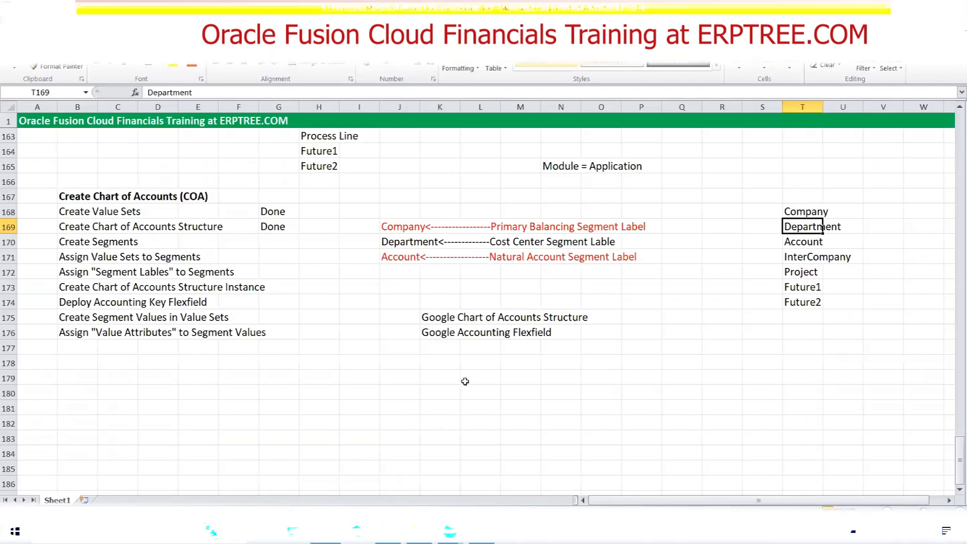
{"action": "left_click", "coordinate": [405, 244]}
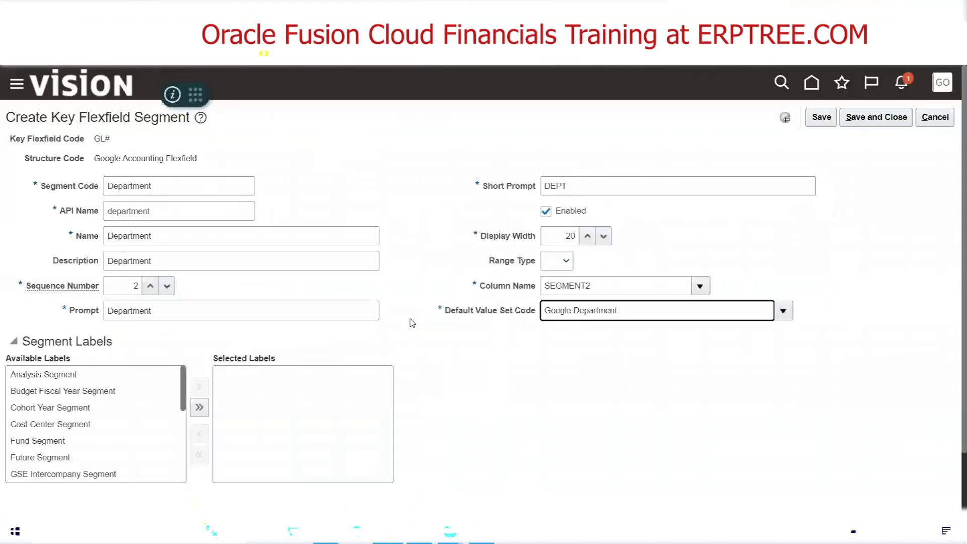
{"action": "left_click", "coordinate": [66, 428]}
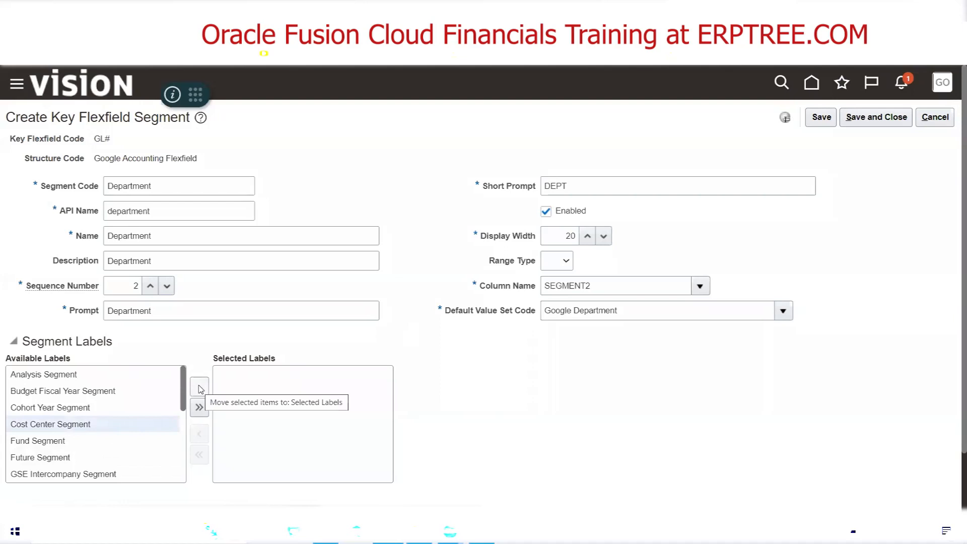
{"action": "double_click", "coordinate": [74, 426]}
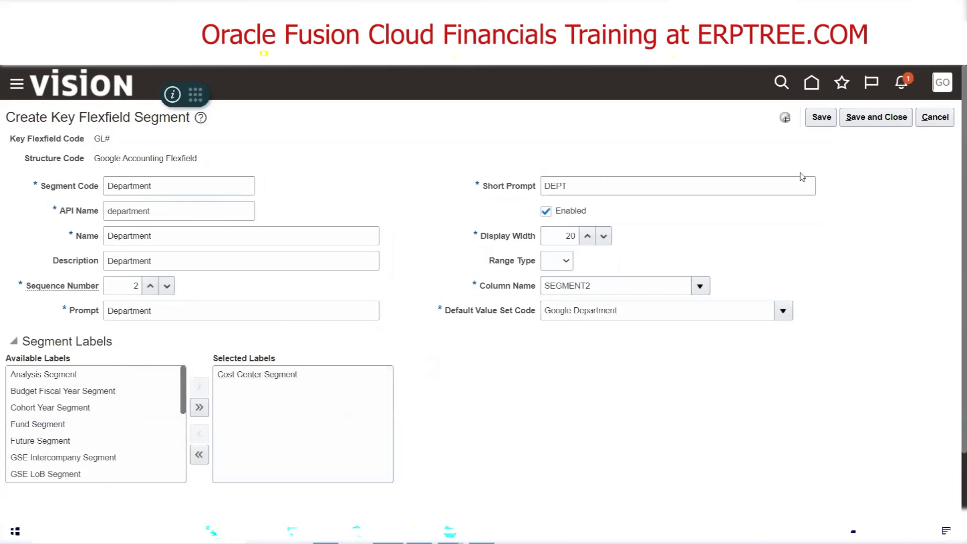
{"action": "left_click", "coordinate": [876, 118]}
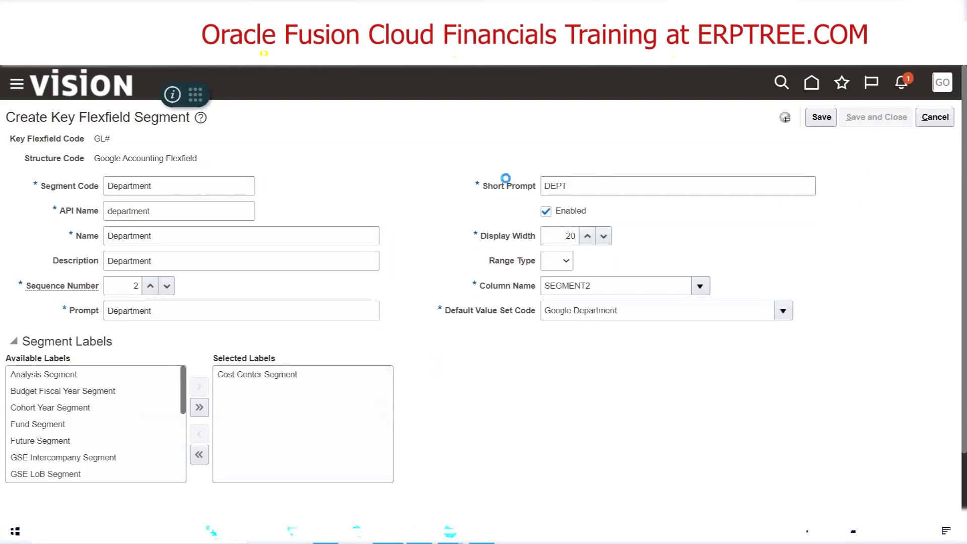
Switch to the Excel checklist and review the segment labels noted for Company, Department and Account
{"action": "key", "text": "alt+Tab"}
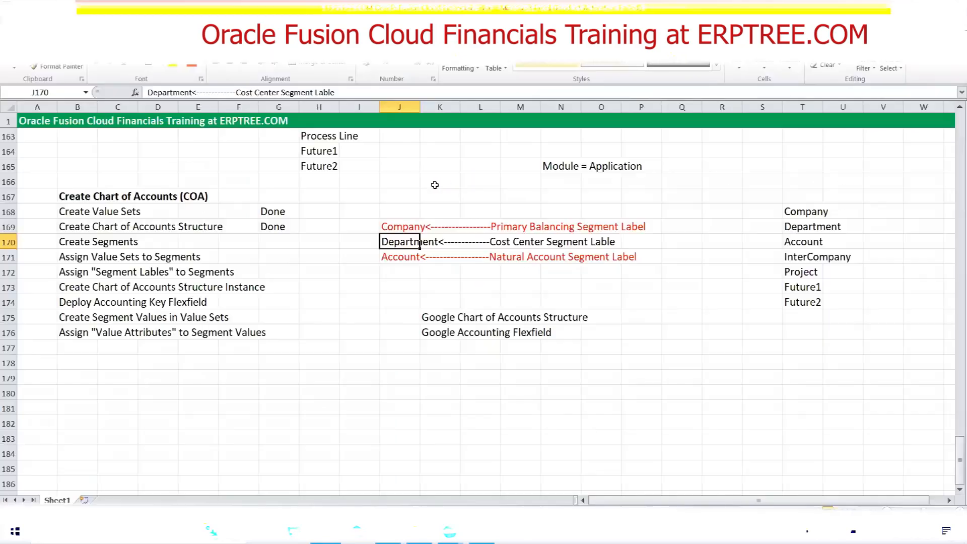
{"action": "left_click_drag", "start_coordinate": [392, 225], "coordinate": [646, 251]}
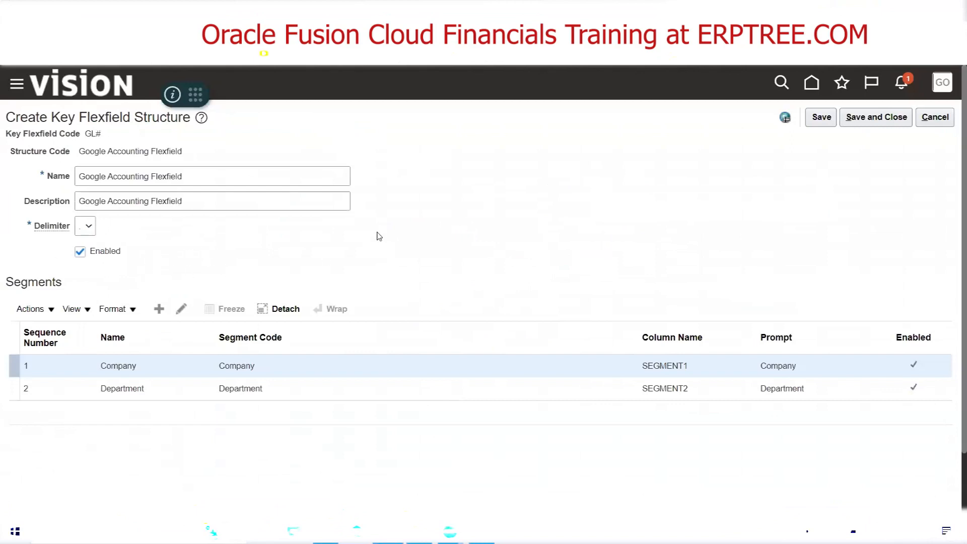
{"action": "left_click", "coordinate": [326, 531]}
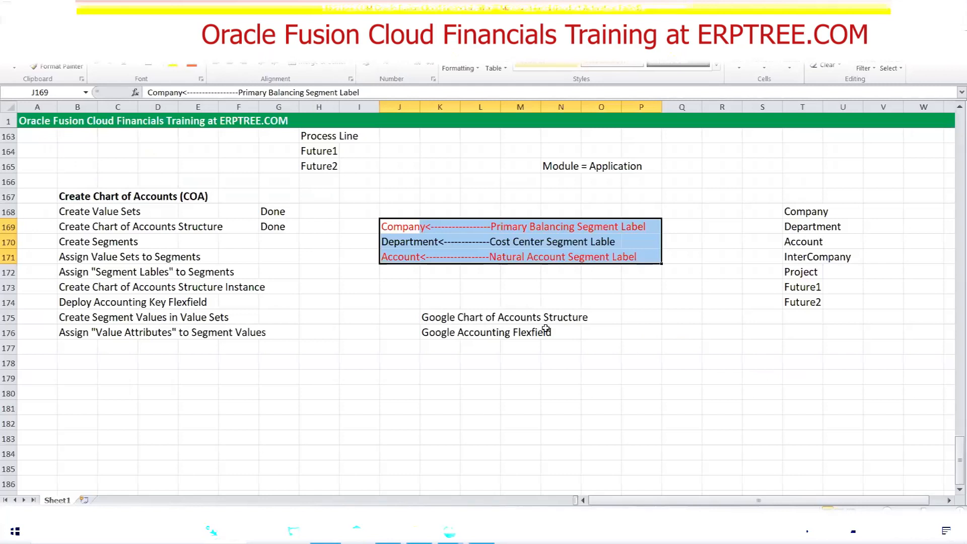
{"action": "left_click", "coordinate": [417, 303]}
{"action": "left_click_drag", "start_coordinate": [396, 227], "coordinate": [632, 231]}
{"action": "left_click_drag", "start_coordinate": [396, 257], "coordinate": [653, 255]}
{"action": "left_click_drag", "start_coordinate": [408, 243], "coordinate": [604, 243]}
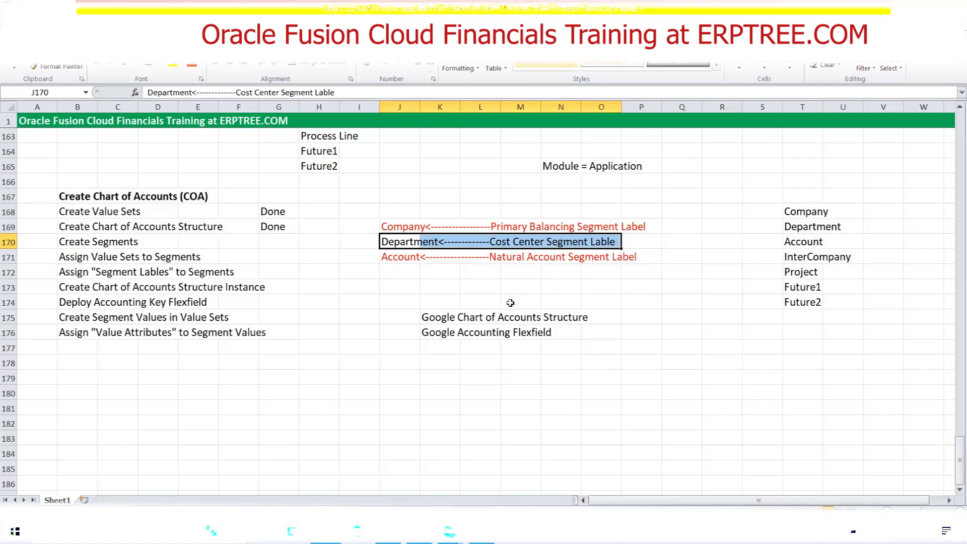
Correct the spelling in the Department note to "Cost Center Segment Label" and save the workbook
{"action": "left_click", "coordinate": [403, 241]}
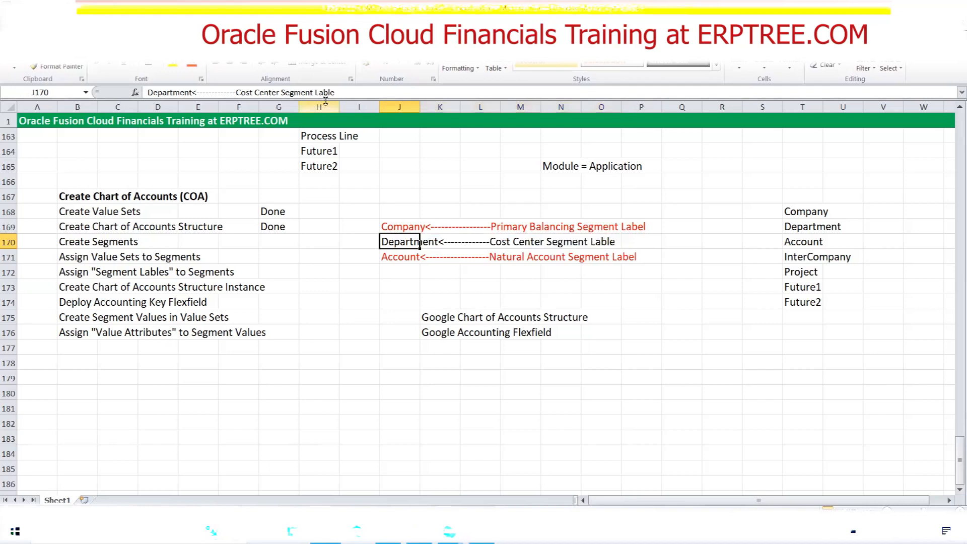
{"action": "left_click", "coordinate": [337, 92]}
{"action": "key", "text": "BackSpace"}
{"action": "key", "text": "BackSpace"}
{"action": "type", "text": "el"}
{"action": "key", "text": "ctrl+s"}
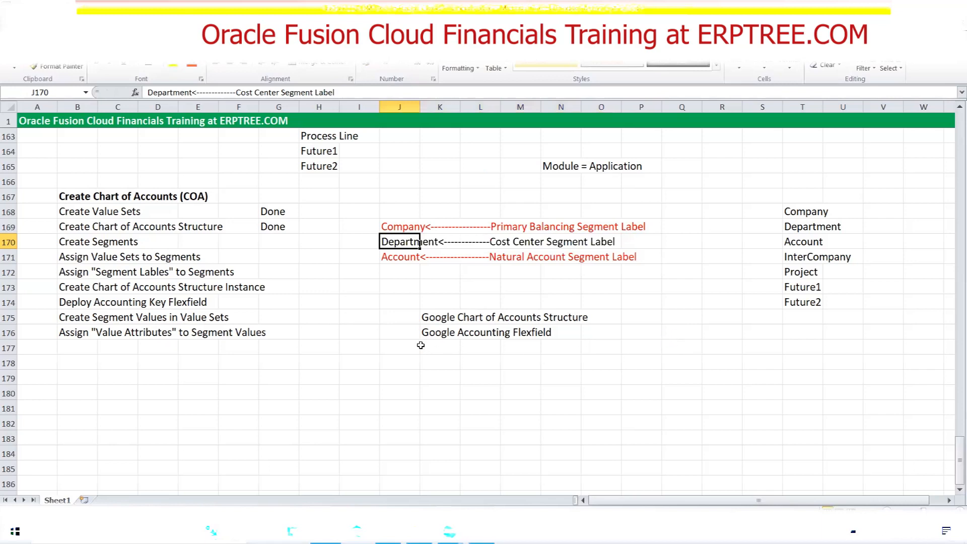
{"action": "left_click", "coordinate": [437, 348]}
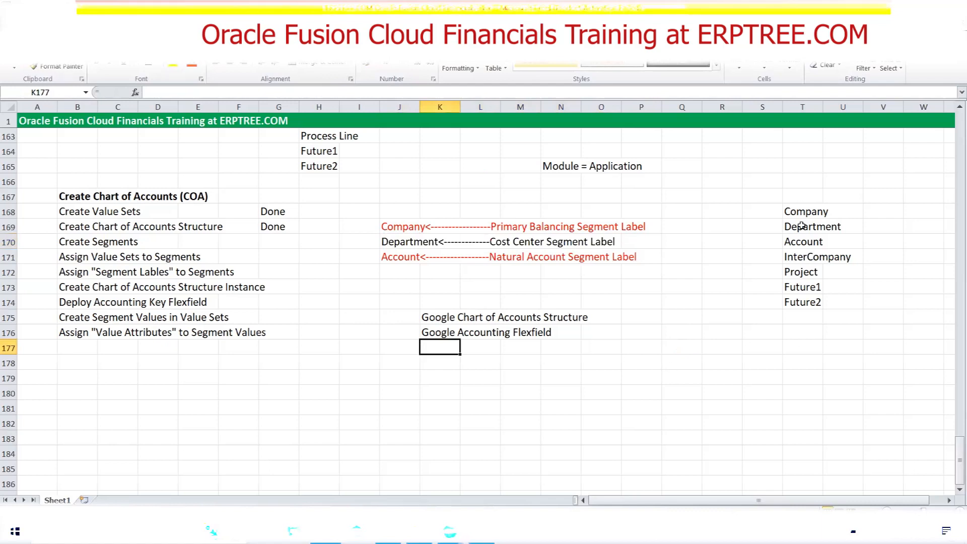
Look up the segment after Department in the Excel list, then add a new segment in Oracle Fusion with the code Account
{"action": "left_click", "coordinate": [801, 242]}
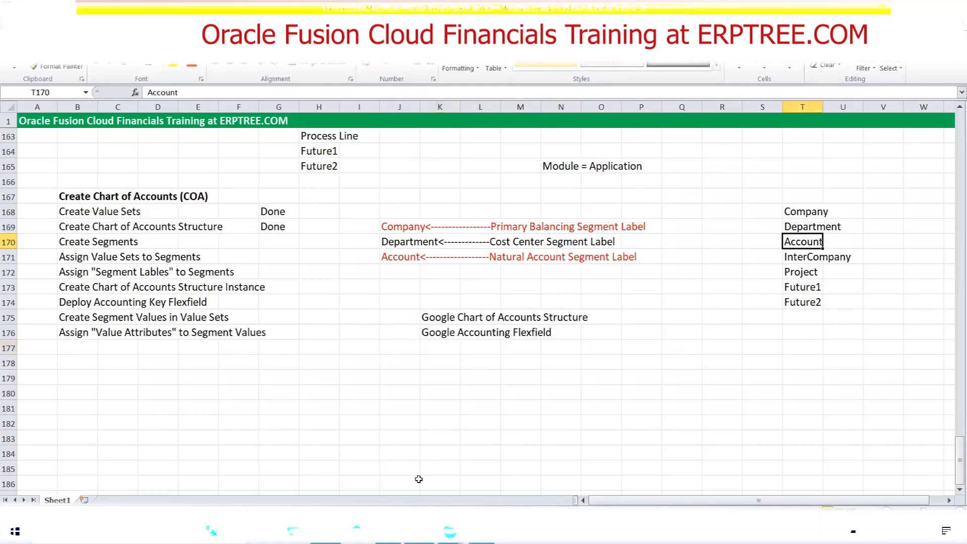
{"action": "left_click", "coordinate": [389, 531]}
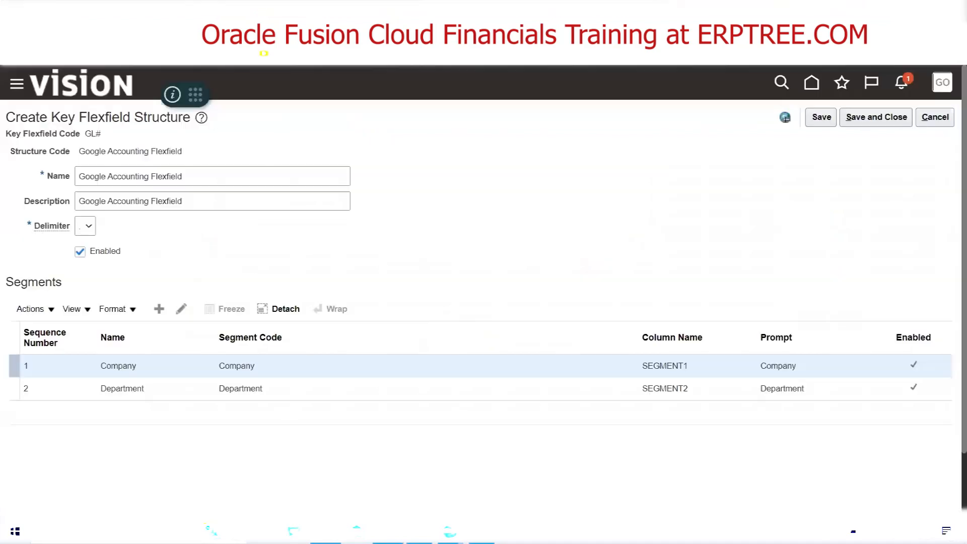
{"action": "left_click", "coordinate": [158, 309]}
{"action": "left_click", "coordinate": [143, 187]}
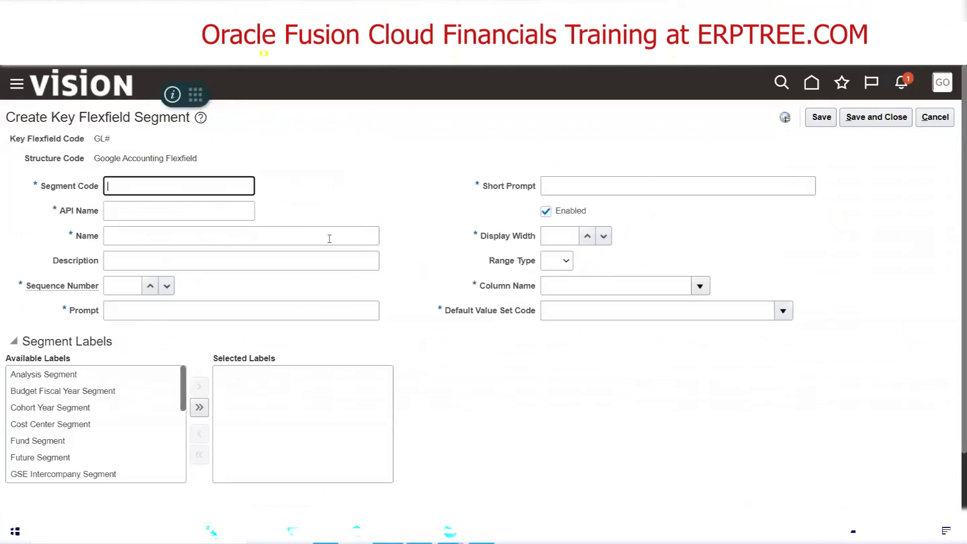
{"action": "type", "text": "Account"}
{"action": "key", "text": "Tab"}
Copy the segment code Account into the new segment's name and description
{"action": "left_click_drag", "start_coordinate": [139, 187], "coordinate": [75, 187]}
{"action": "key", "text": "ctrl+c"}
{"action": "left_click", "coordinate": [150, 241]}
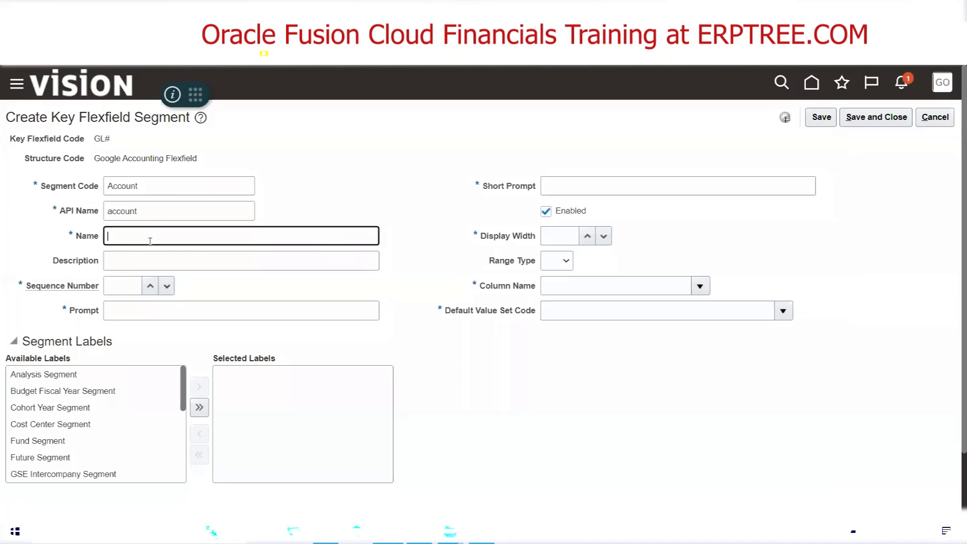
{"action": "key", "text": "ctrl+v"}
{"action": "key", "text": "Tab"}
{"action": "key", "text": "ctrl+v"}
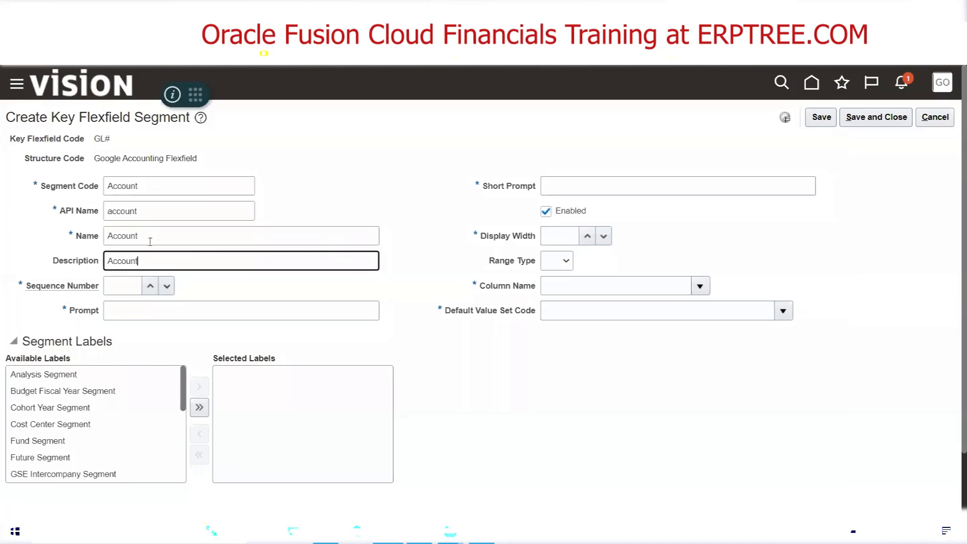
Set the Account segment's sequence number to 3 and its prompt to Account
{"action": "key", "text": "Tab"}
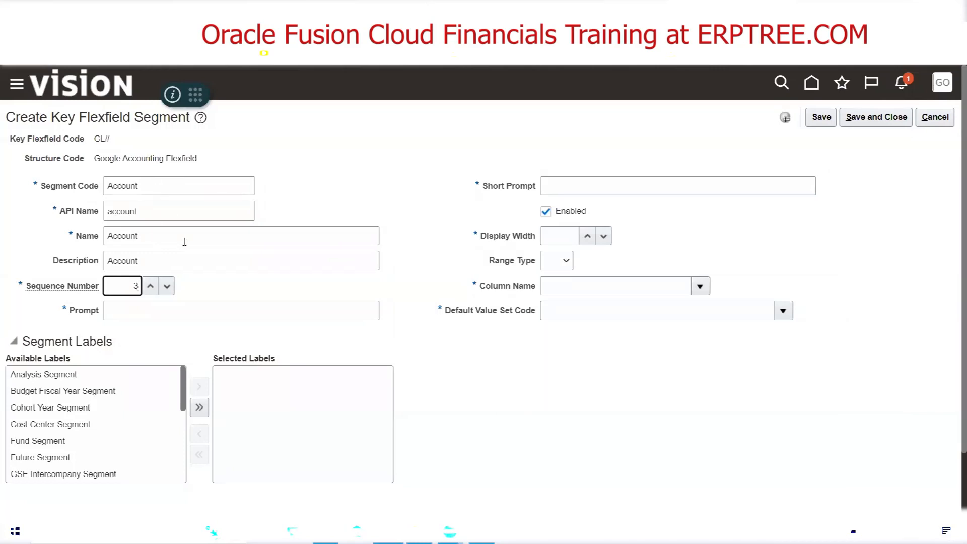
{"action": "left_click", "coordinate": [195, 311]}
{"action": "key", "text": "ctrl+v"}
{"action": "key", "text": "Tab"}
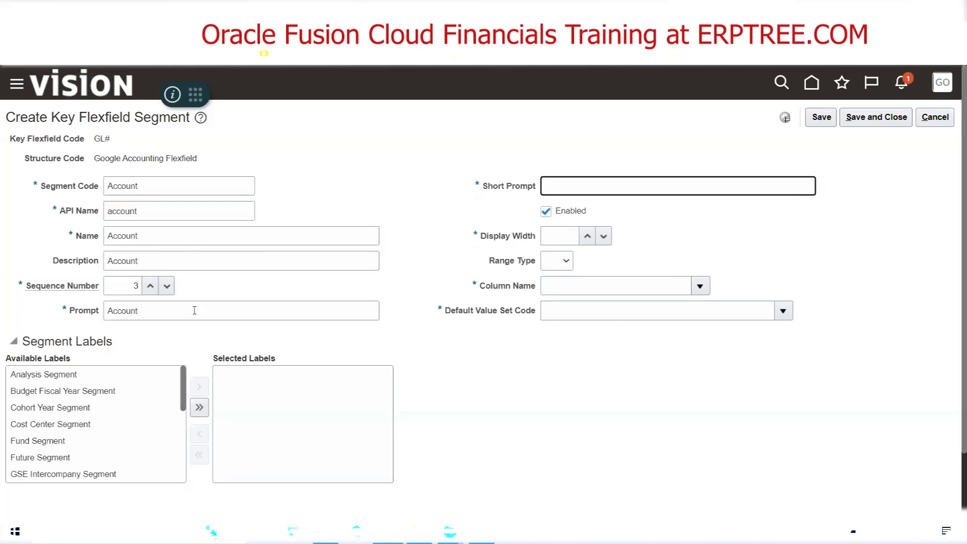
Set the Account segment's short prompt to ACCT, display width to 20 and column name to SEGMENT3
{"action": "type", "text": "ACCT"}
{"action": "left_click", "coordinate": [571, 236]}
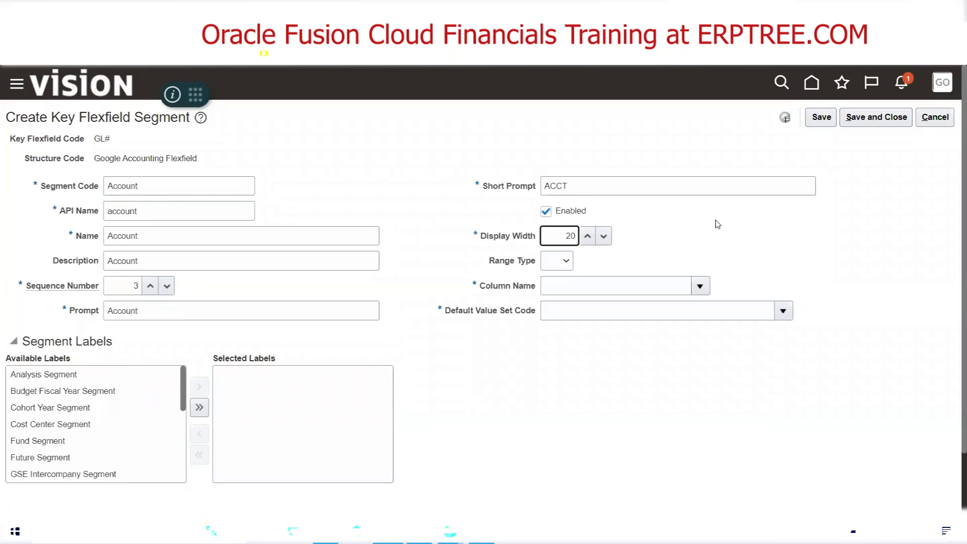
{"action": "left_click", "coordinate": [699, 286]}
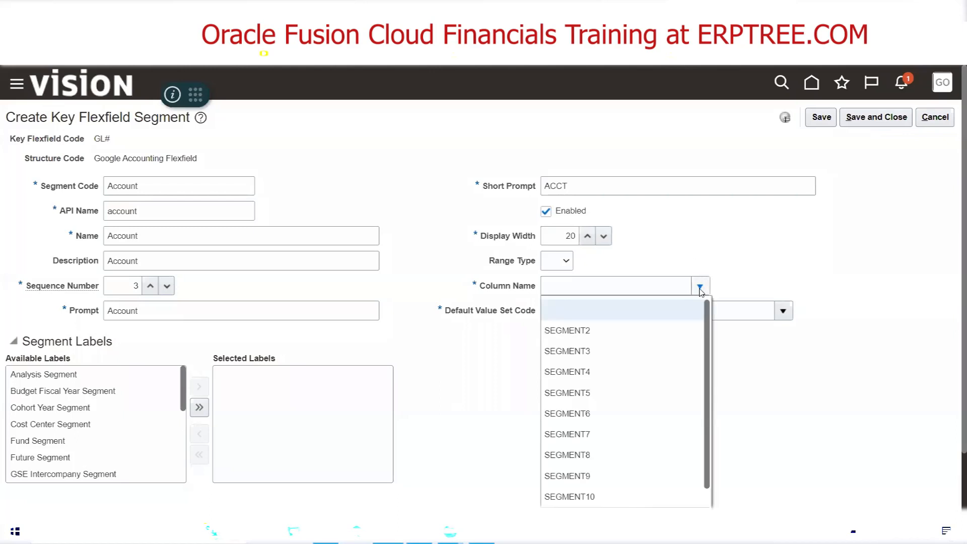
{"action": "left_click", "coordinate": [597, 349]}
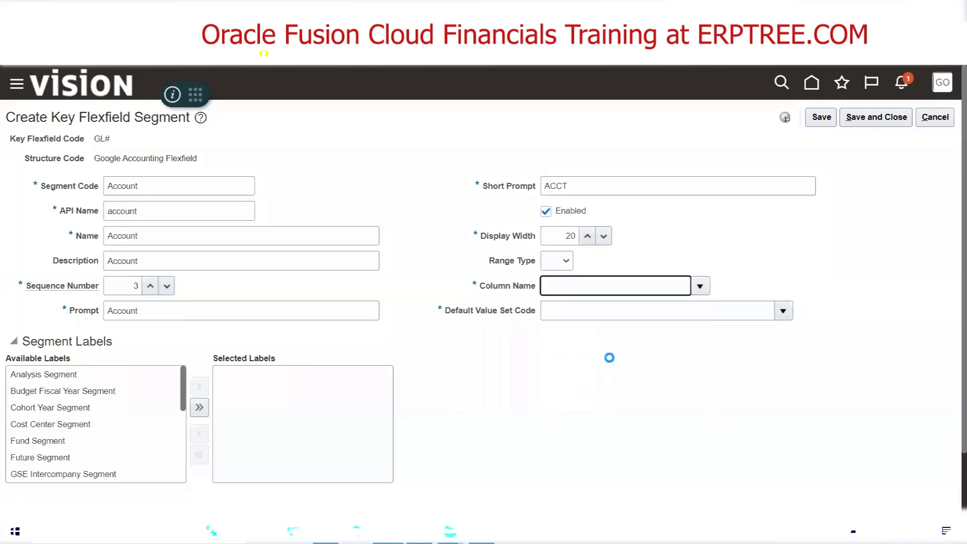
{"action": "left_click", "coordinate": [700, 287]}
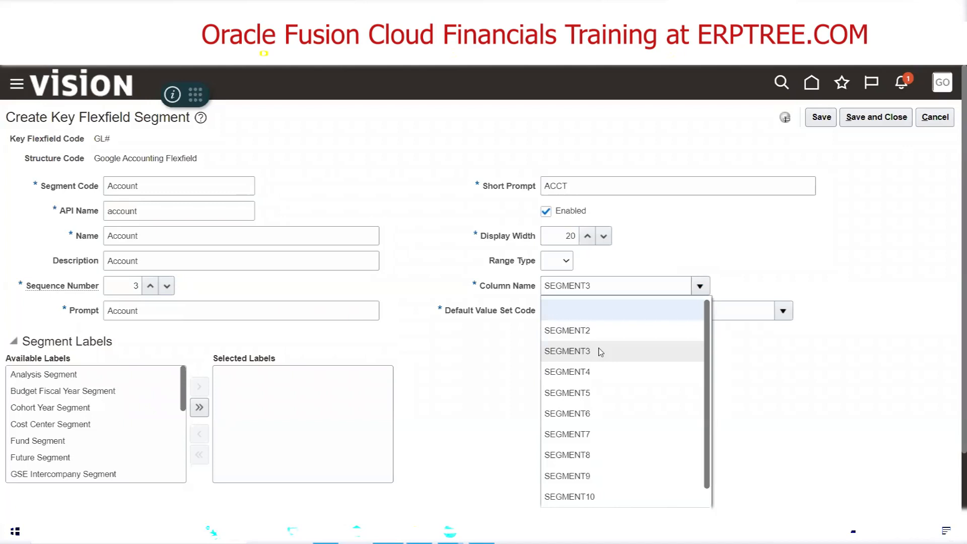
{"action": "left_click", "coordinate": [600, 351]}
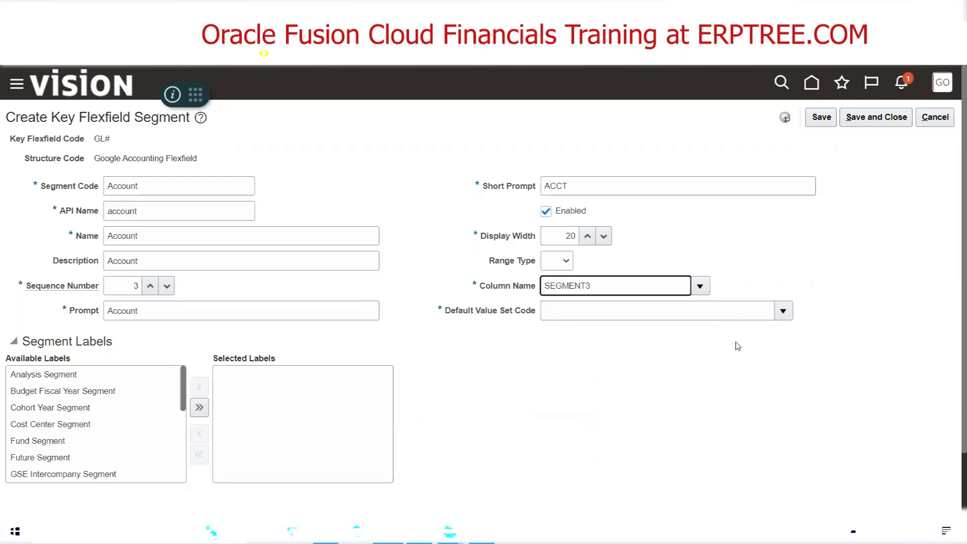
Search the value sets for Google Acc and assign Google Account as the Account segment's default value set
{"action": "left_click", "coordinate": [783, 312]}
{"action": "left_click", "coordinate": [563, 288]}
{"action": "left_click", "coordinate": [289, 233]}
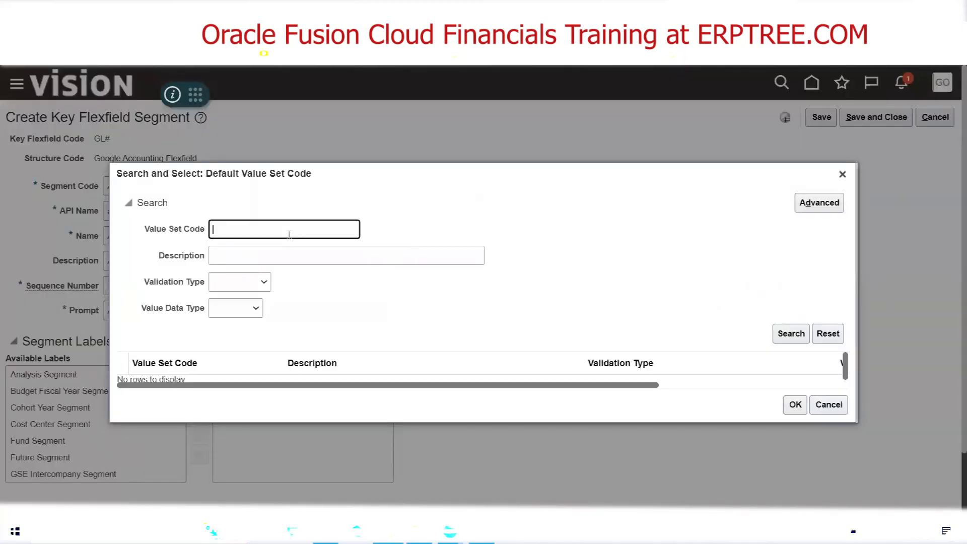
{"action": "type", "text": "Google Acc"}
{"action": "left_click", "coordinate": [790, 334]}
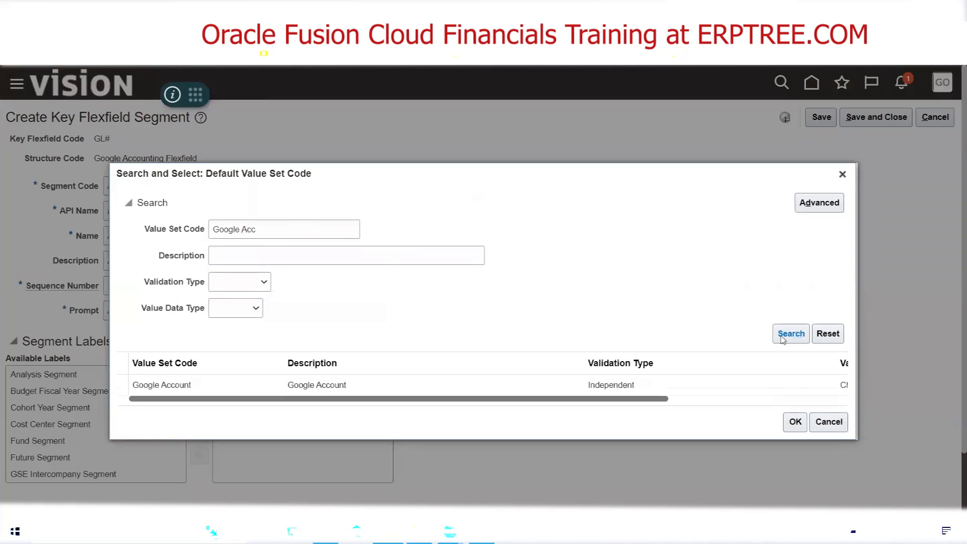
{"action": "left_click", "coordinate": [176, 377]}
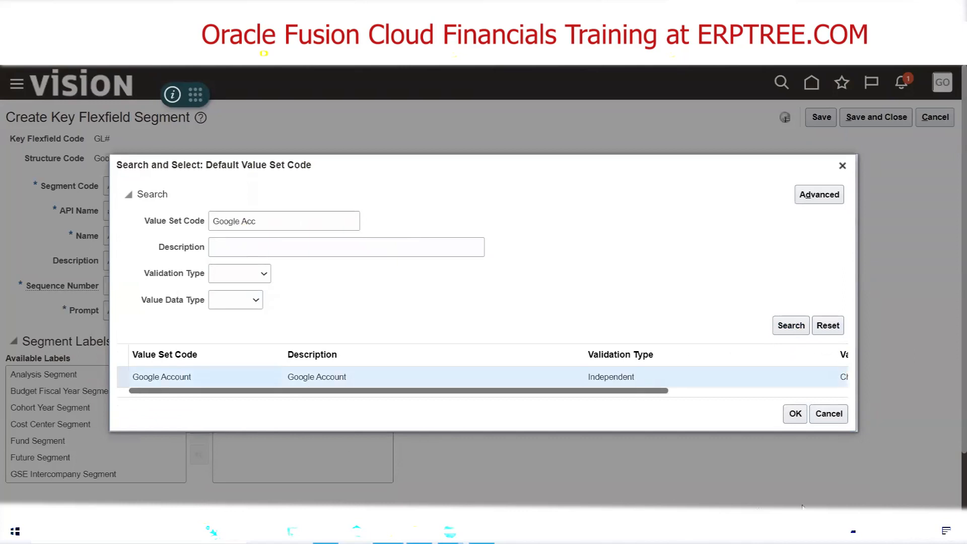
{"action": "left_click", "coordinate": [795, 414]}
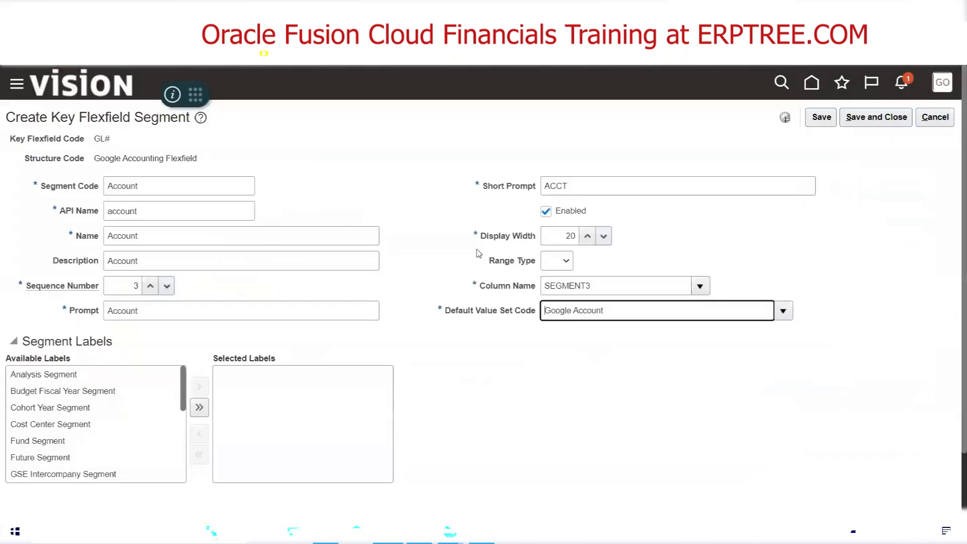
Check the Account label in the Excel checklist, assign the Natural Account Segment label in Oracle Fusion, and save and close the segment
{"action": "left_click", "coordinate": [387, 531]}
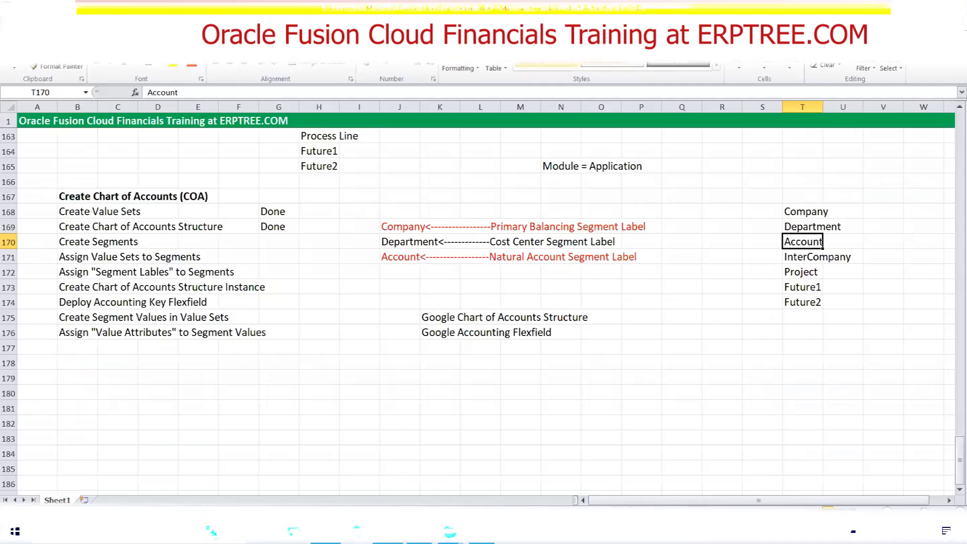
{"action": "left_click", "coordinate": [388, 531]}
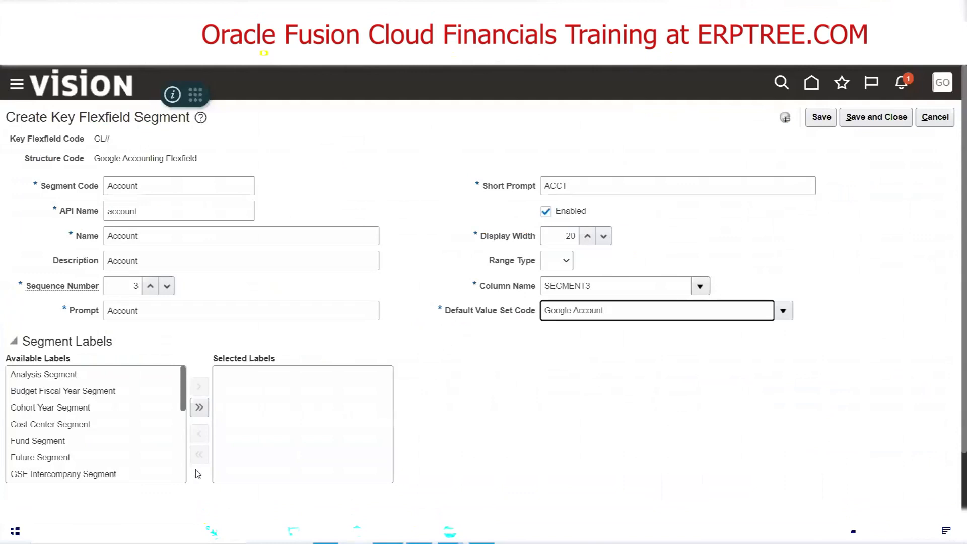
{"action": "left_click_drag", "start_coordinate": [184, 377], "coordinate": [187, 441]}
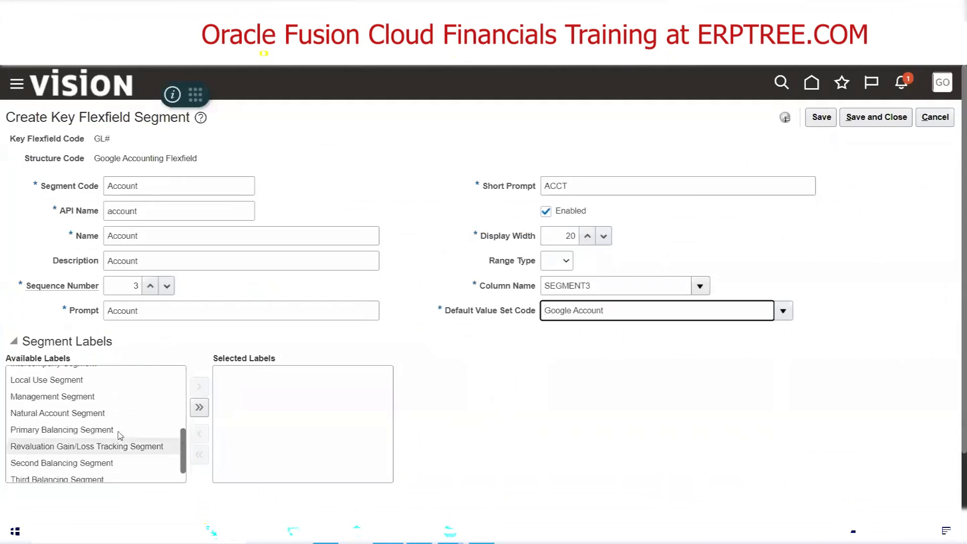
{"action": "left_click", "coordinate": [69, 416]}
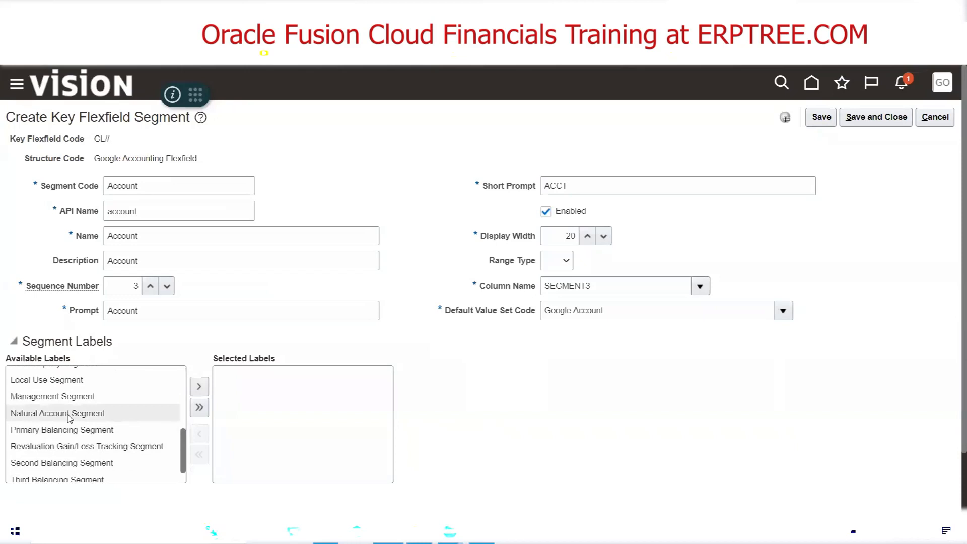
{"action": "double_click", "coordinate": [69, 416]}
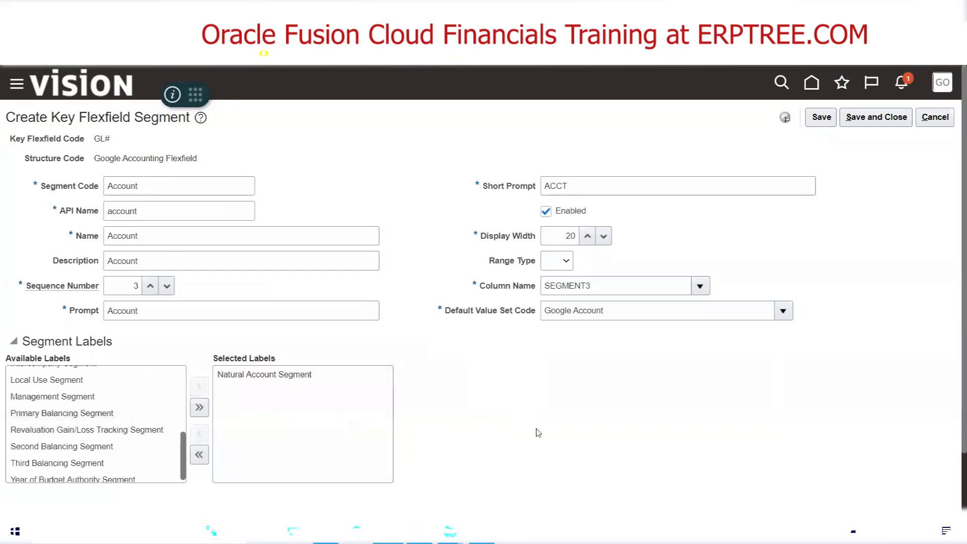
{"action": "left_click", "coordinate": [885, 122]}
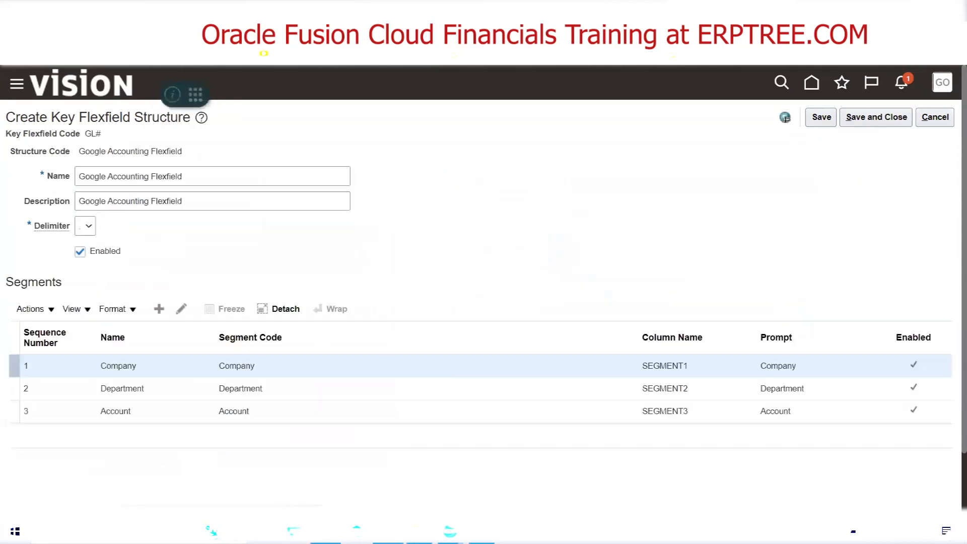
Look up the segment after Account in the Excel list, then add a new segment in Oracle Fusion with the code Intercompany
{"action": "left_click", "coordinate": [326, 531]}
{"action": "left_click", "coordinate": [799, 262]}
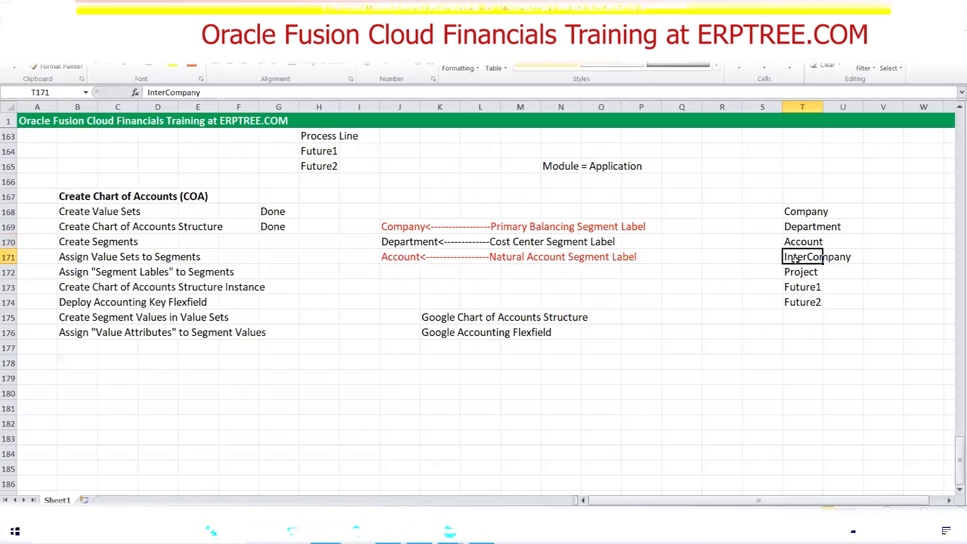
{"action": "key", "text": "alt+Tab"}
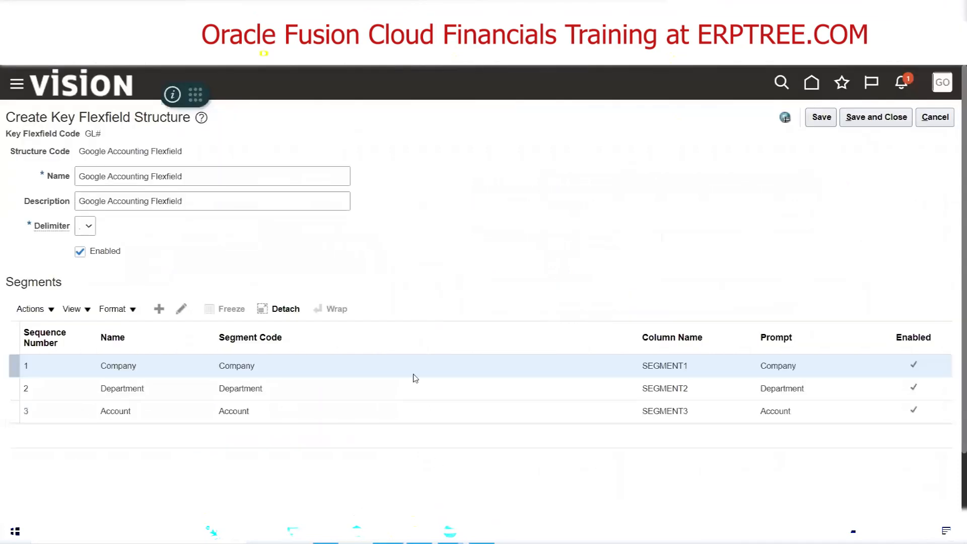
{"action": "left_click", "coordinate": [159, 310]}
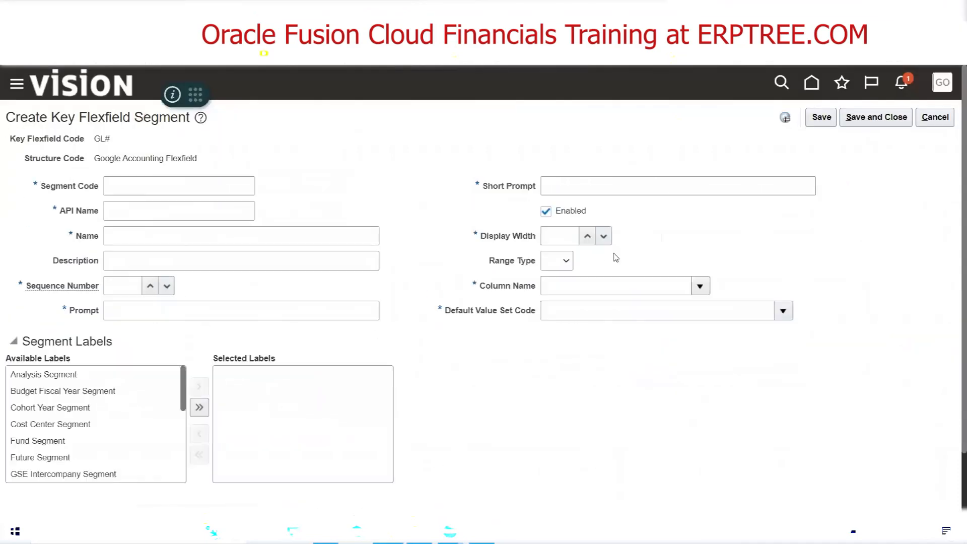
{"action": "left_click", "coordinate": [197, 191]}
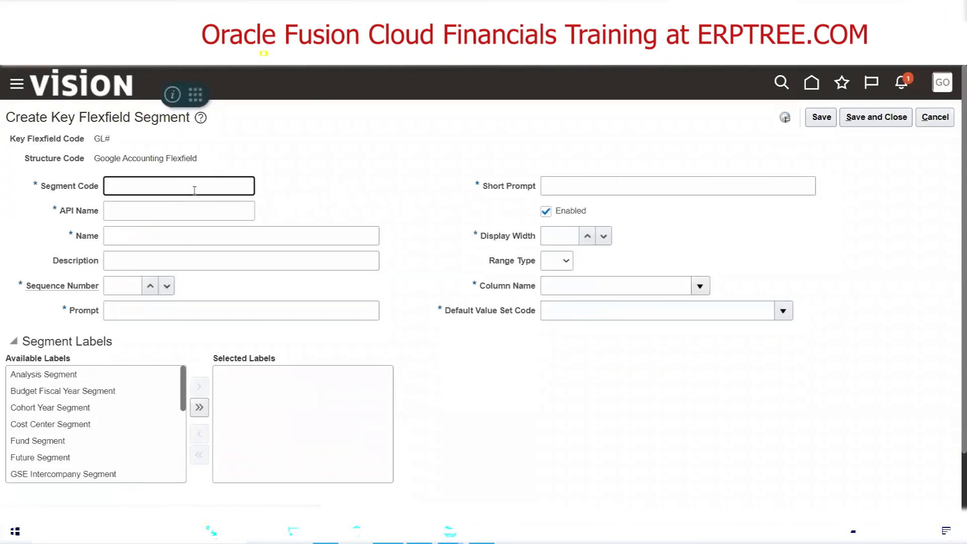
{"action": "type", "text": "Intercompany"}
{"action": "key", "text": "Tab"}
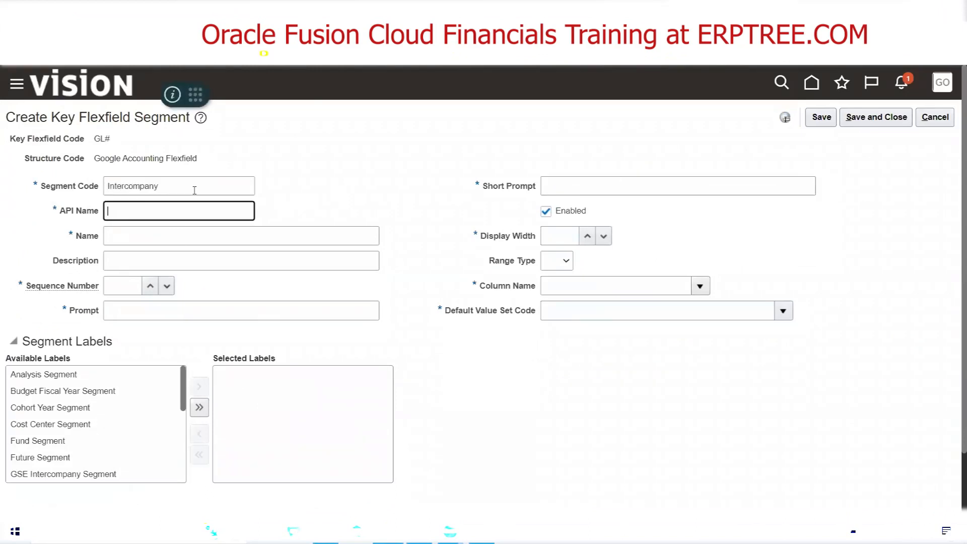
Copy the segment code Intercompany into the new segment's name and description
{"action": "key", "text": "shift+Tab"}
{"action": "key", "text": "ctrl+c"}
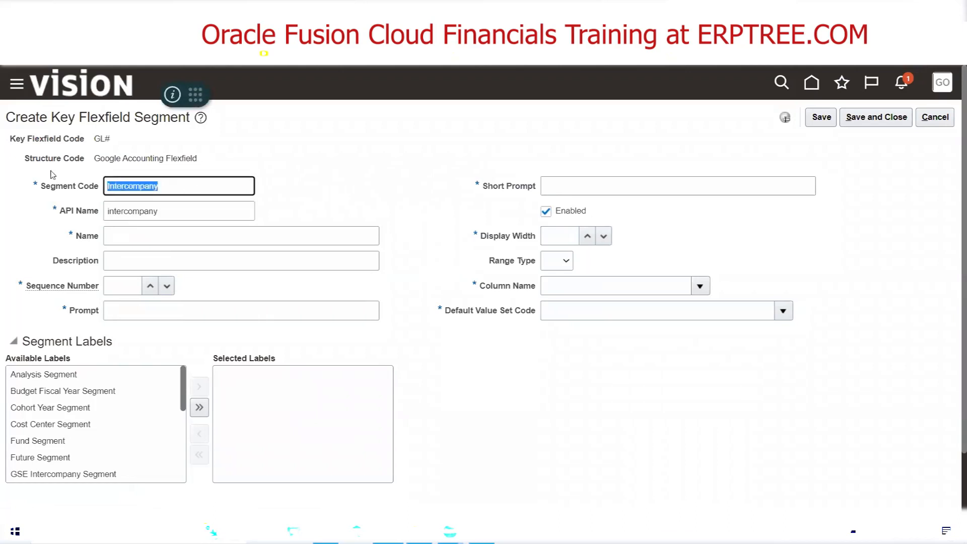
{"action": "left_click", "coordinate": [146, 236]}
{"action": "key", "text": "ctrl+v"}
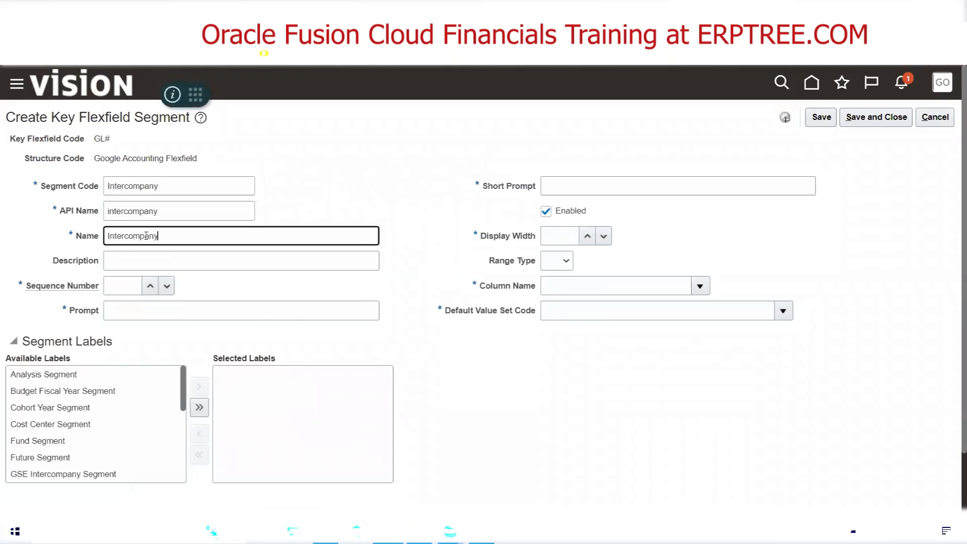
{"action": "key", "text": "Tab"}
{"action": "key", "text": "ctrl+v"}
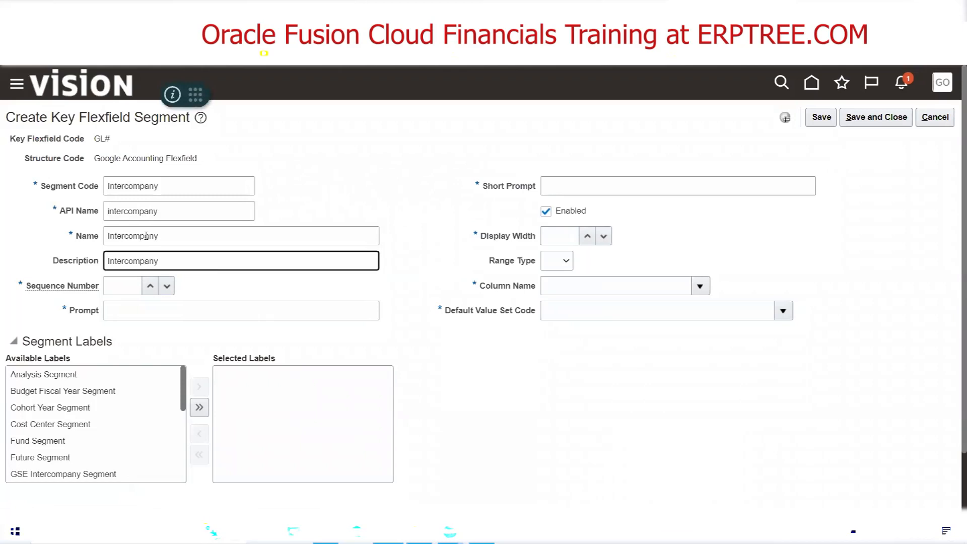
Set the Intercompany segment's sequence number to 4 and its prompt to Intercompany
{"action": "key", "text": "Tab"}
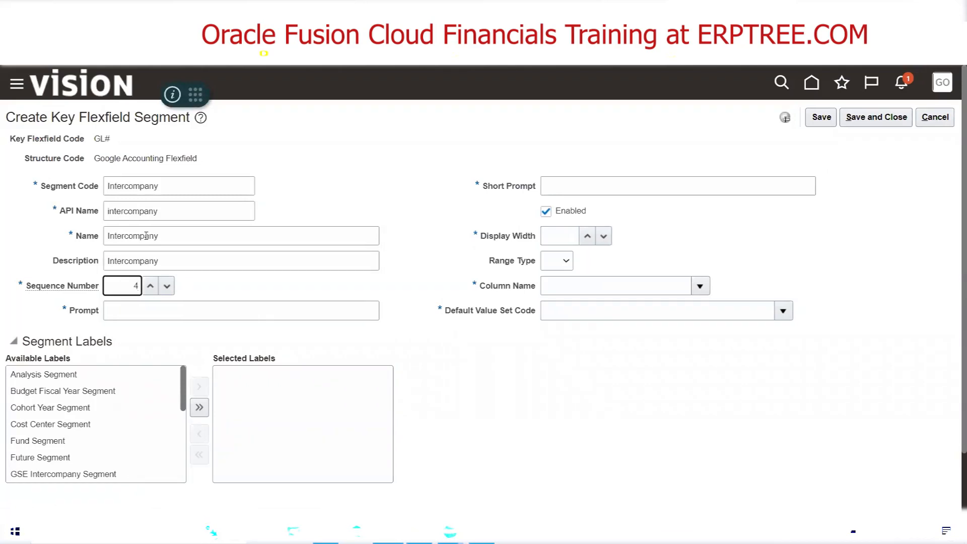
{"action": "key", "text": "Tab"}
{"action": "key", "text": "ctrl+v"}
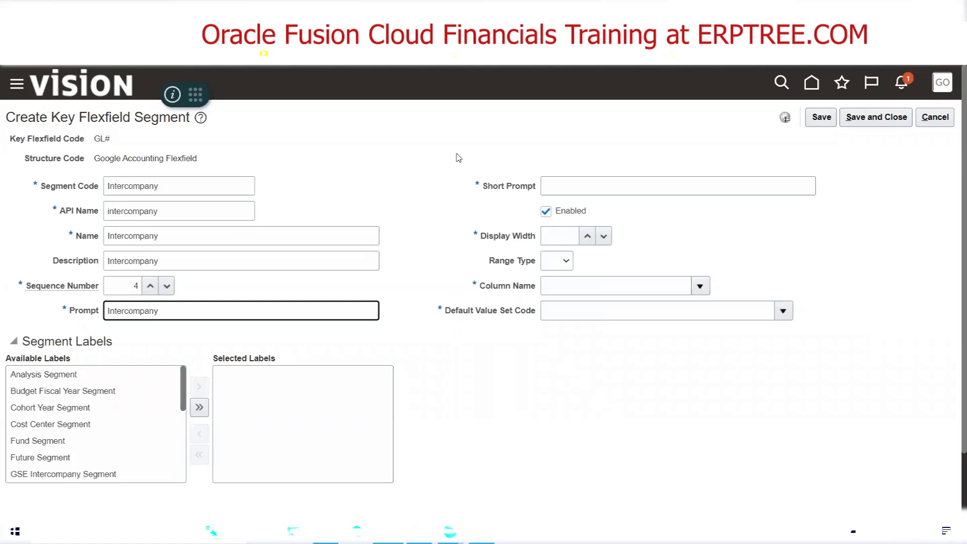
Set the Intercompany segment's short prompt to INTR, display width to 20 and column name to SEGMENT4
{"action": "left_click", "coordinate": [582, 190]}
{"action": "type", "text": "INTR"}
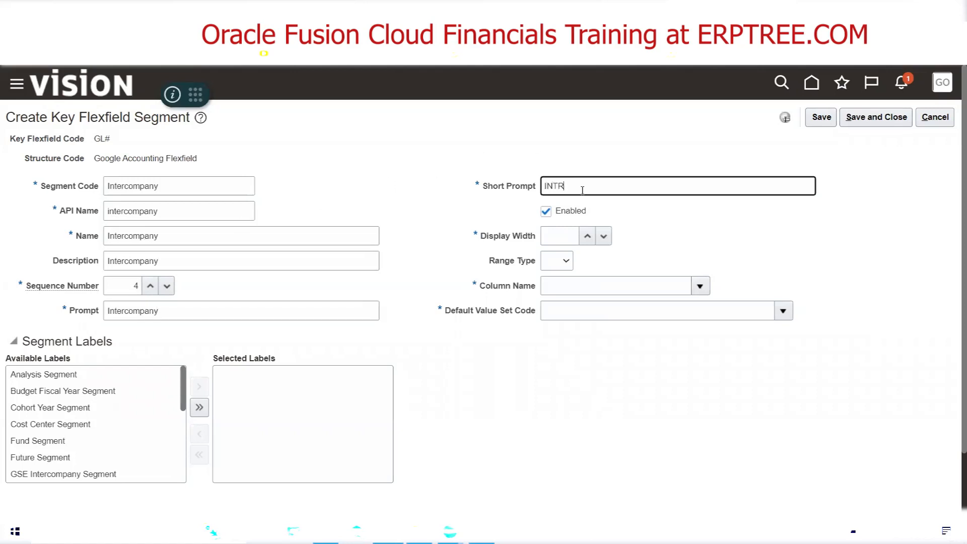
{"action": "key", "text": "Tab"}
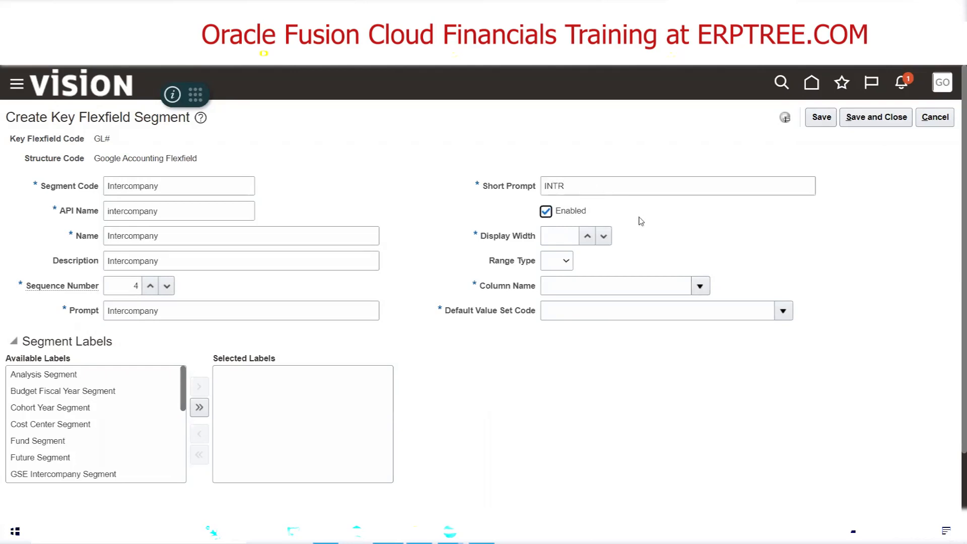
{"action": "left_click", "coordinate": [556, 235]}
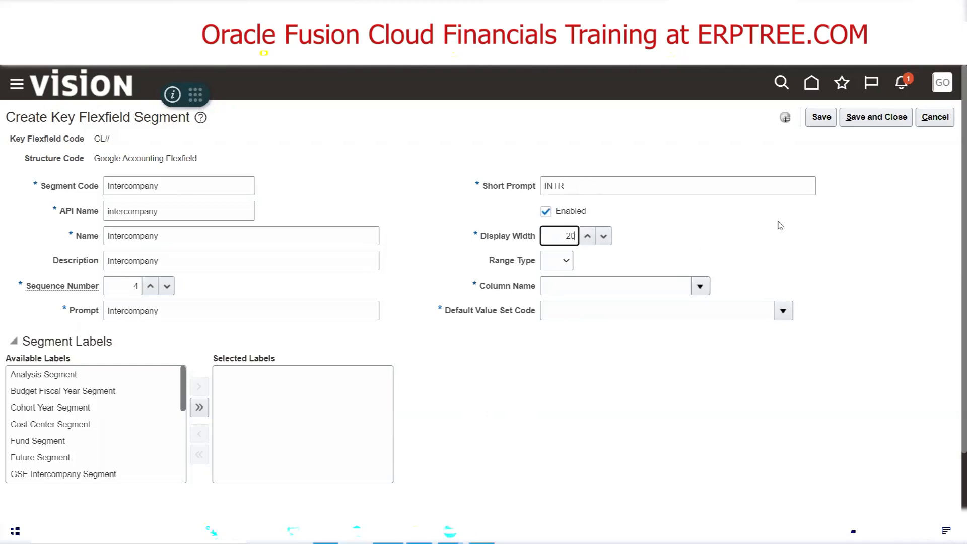
{"action": "left_click", "coordinate": [700, 286]}
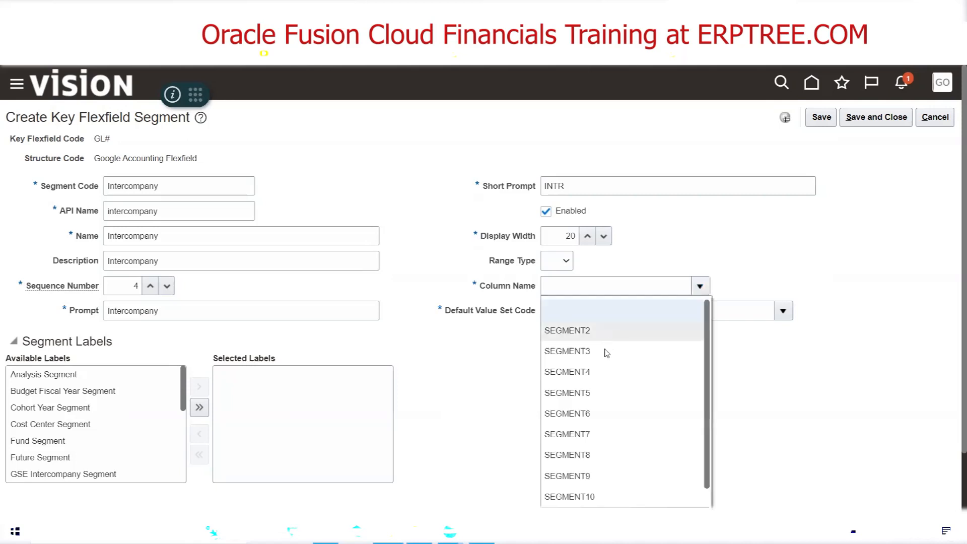
{"action": "left_click", "coordinate": [596, 371]}
Search the value sets for Google Inter and assign Google Intercompany as the Intercompany segment's default value set
{"action": "left_click", "coordinate": [783, 311]}
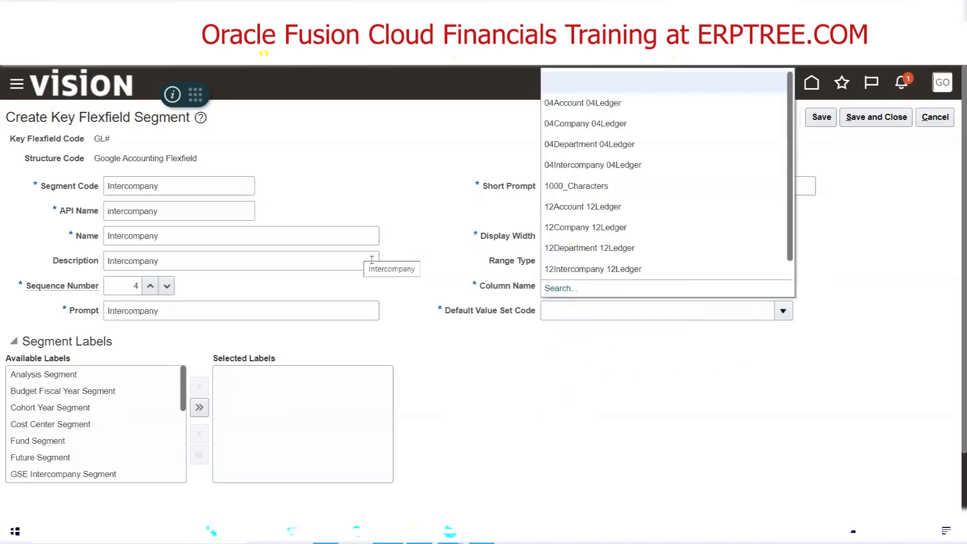
{"action": "left_click", "coordinate": [563, 289]}
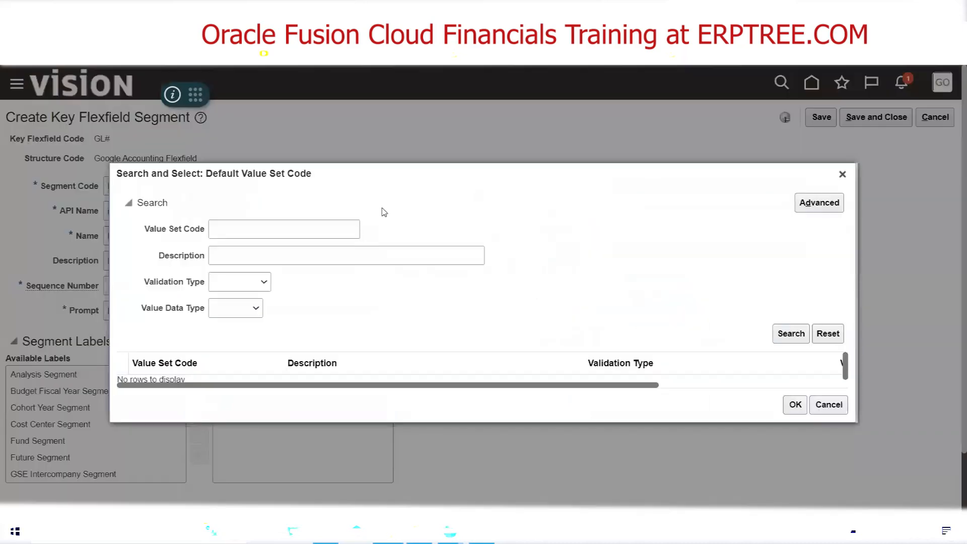
{"action": "left_click", "coordinate": [318, 232]}
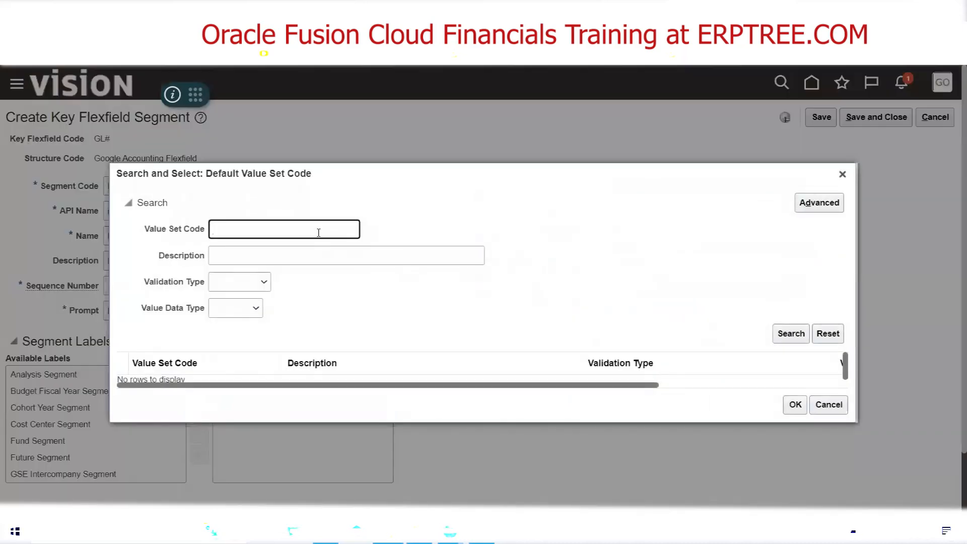
{"action": "type", "text": "Google Inter"}
{"action": "left_click", "coordinate": [786, 341]}
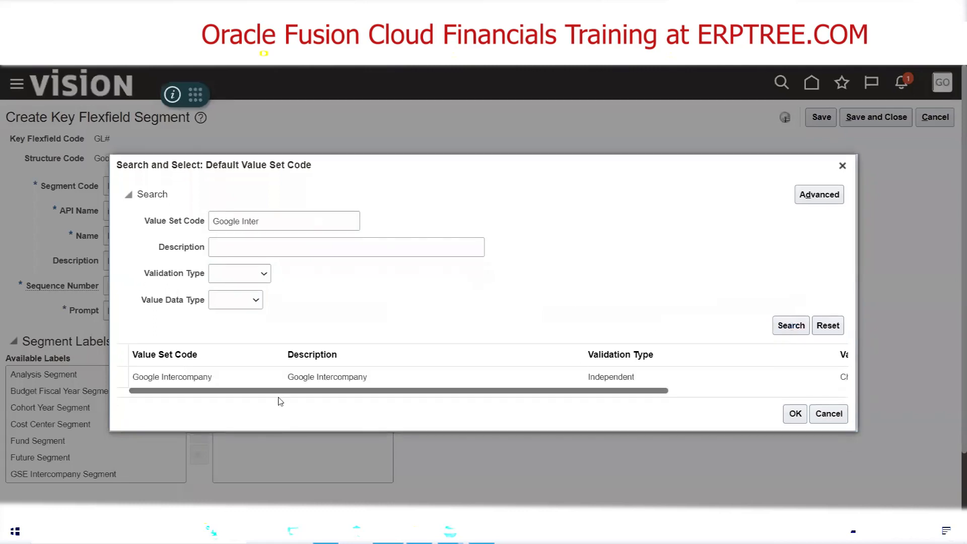
{"action": "left_click", "coordinate": [227, 379]}
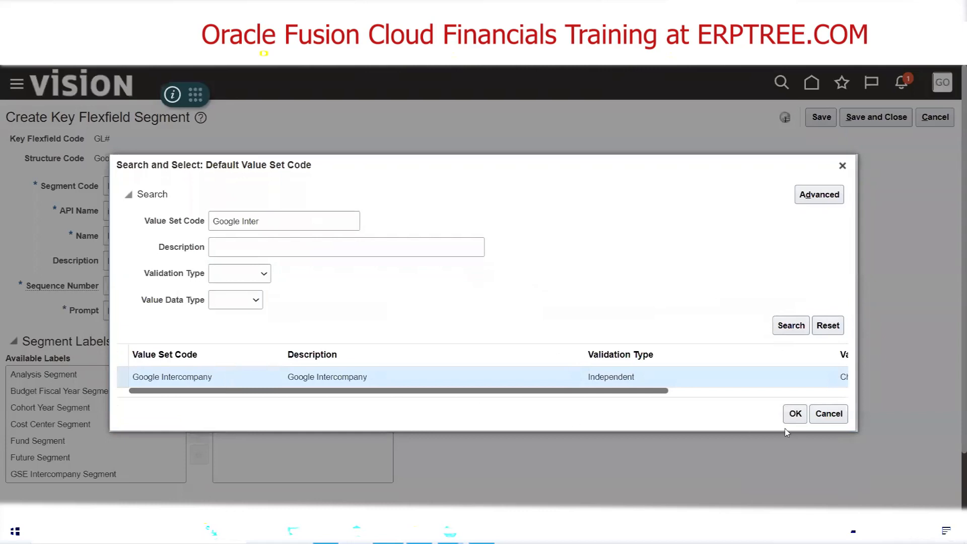
{"action": "left_click", "coordinate": [795, 414]}
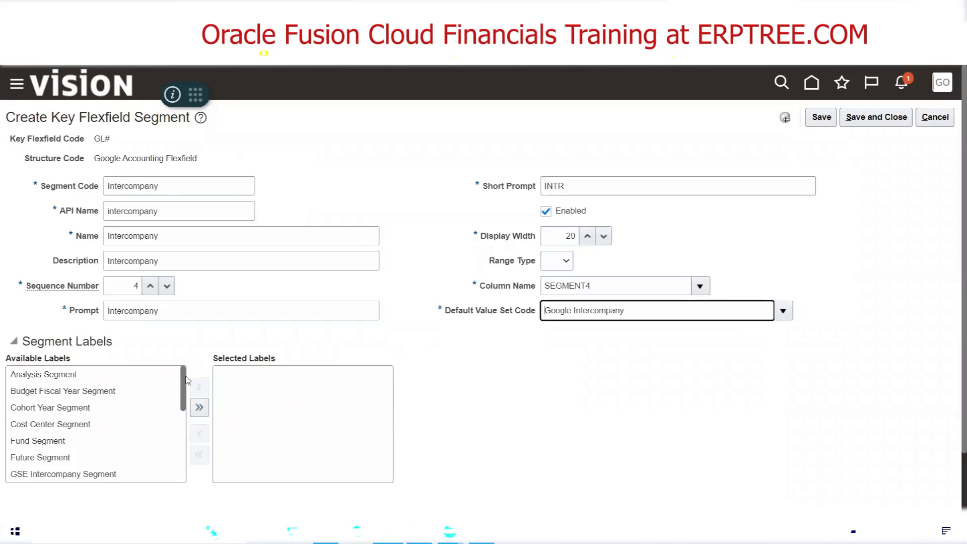
Assign the Intercompany Segment label to the Intercompany segment and switch to the Excel checklist
{"action": "left_click_drag", "start_coordinate": [185, 380], "coordinate": [195, 422]}
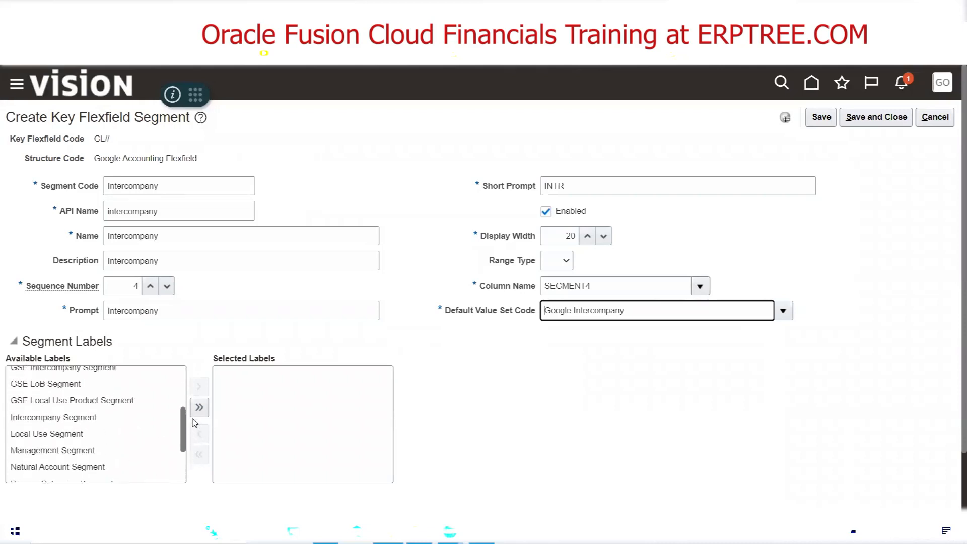
{"action": "left_click", "coordinate": [101, 422]}
{"action": "double_click", "coordinate": [100, 422]}
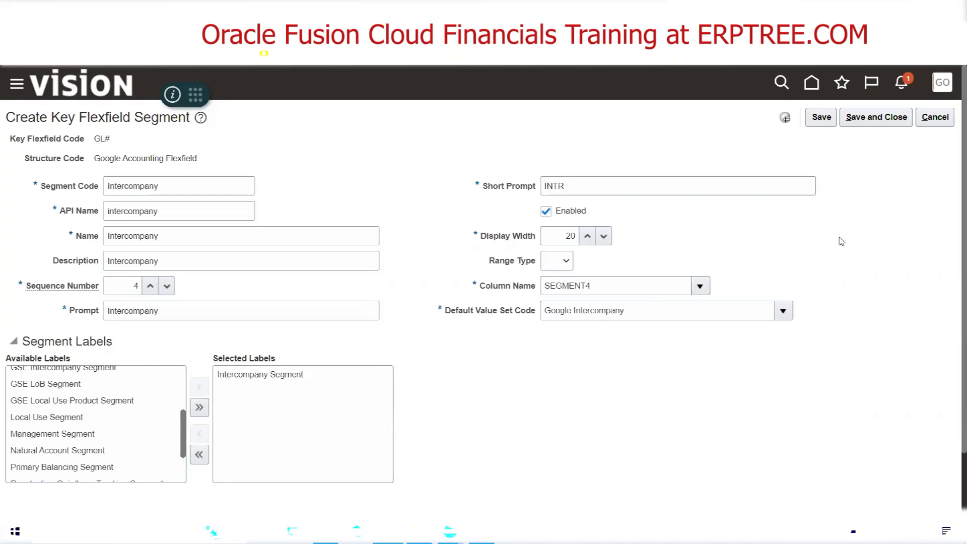
{"action": "key", "text": "alt+Tab"}
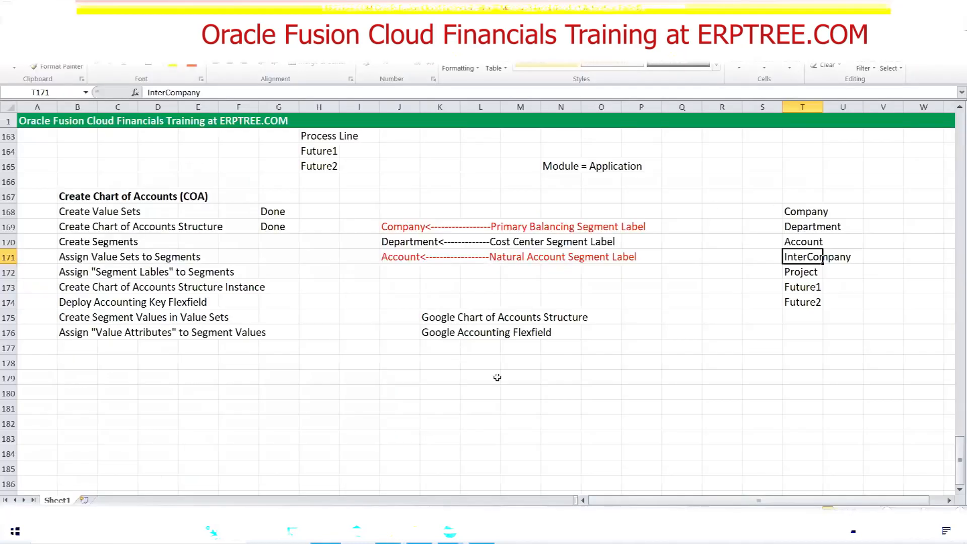
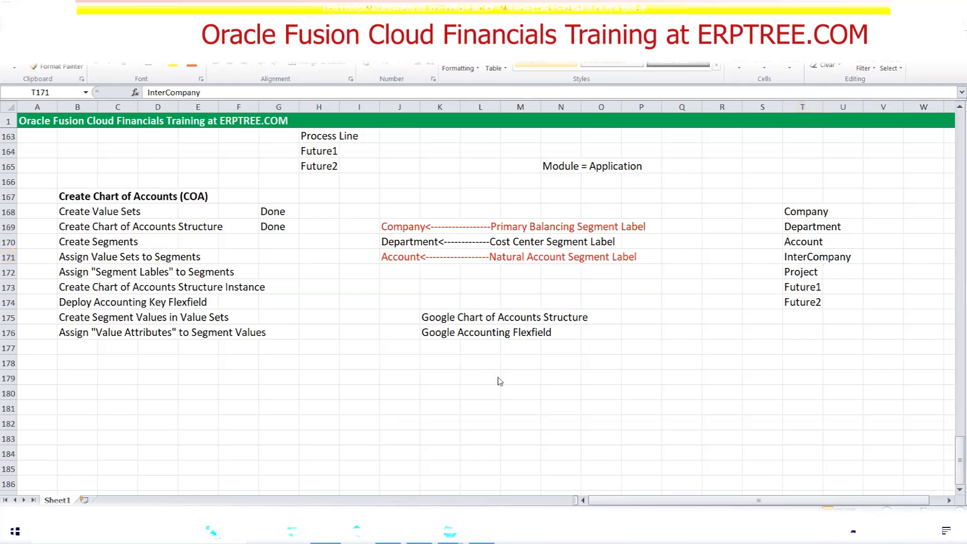
{"action": "key", "text": "alt+Tab"}
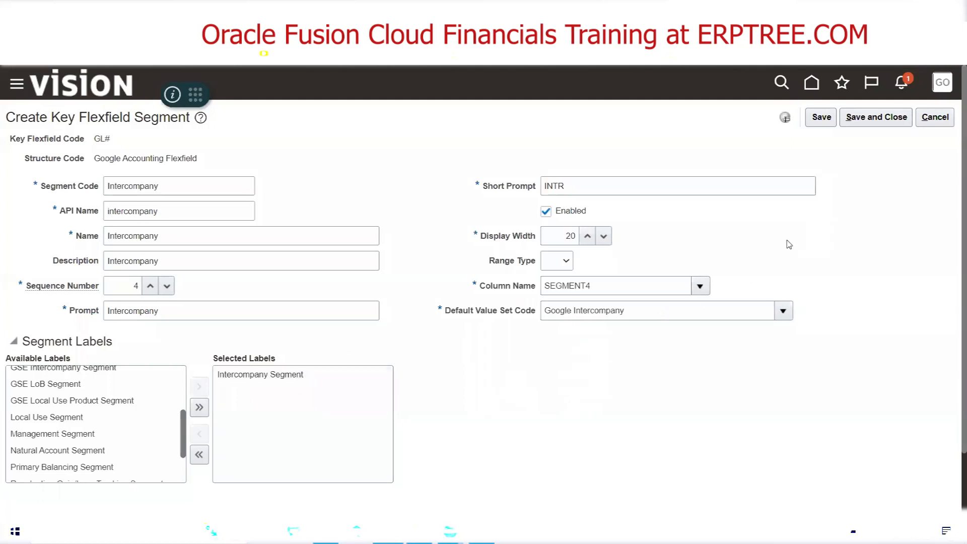
{"action": "key", "text": "alt+Tab"}
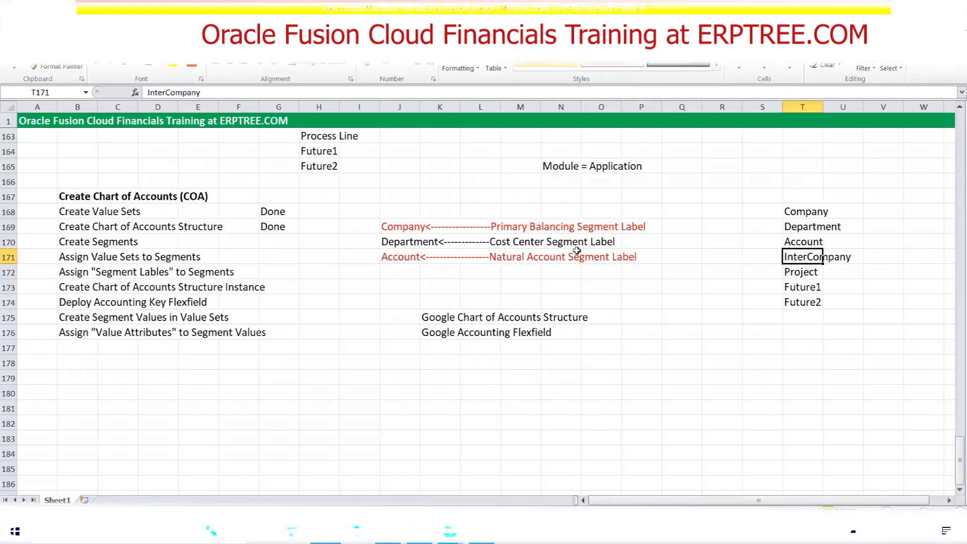
{"action": "key", "text": "alt+Tab"}
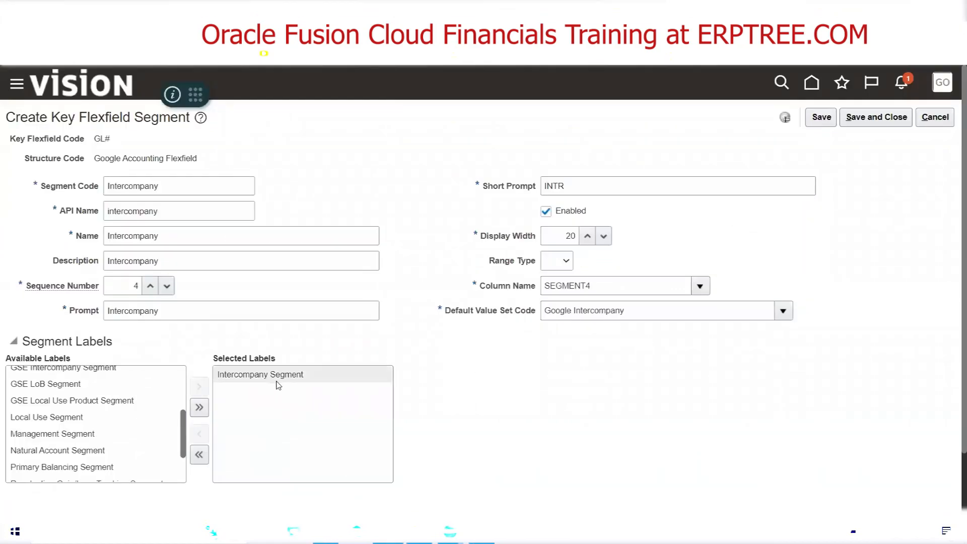
{"action": "key", "text": "alt+Tab"}
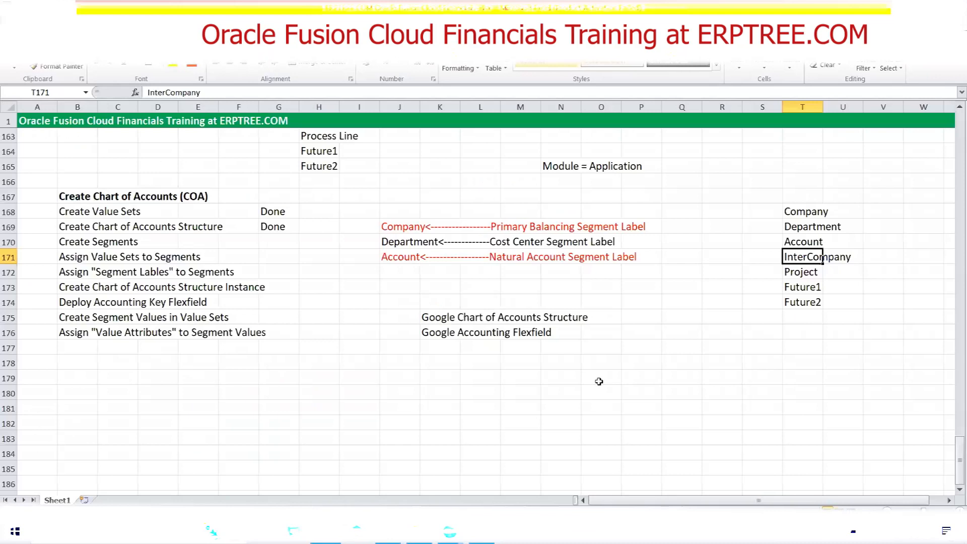
Enter the note "Intercompany<-----------Intercompany Segment Label" in cell J172, below the Account label note
{"action": "left_click", "coordinate": [393, 268]}
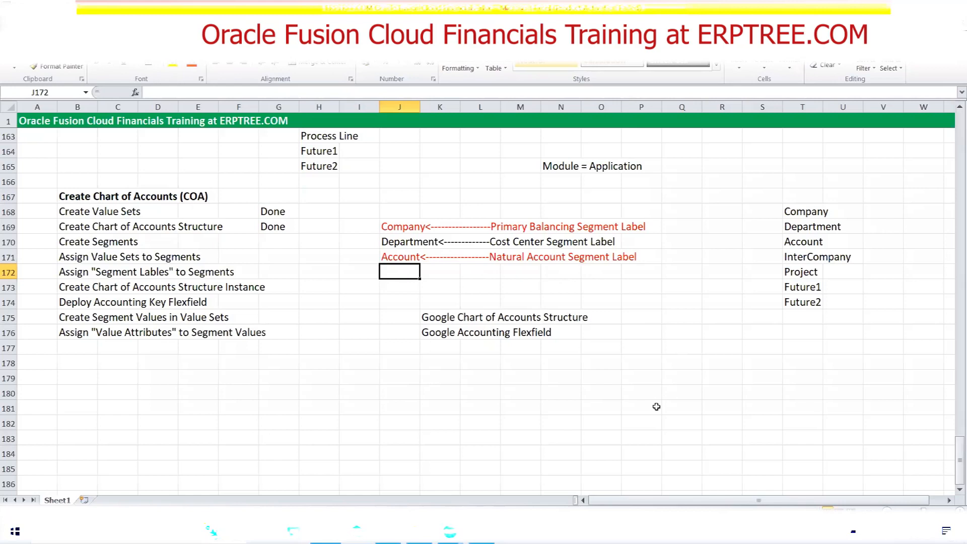
{"action": "type", "text": "Intercompany<"}
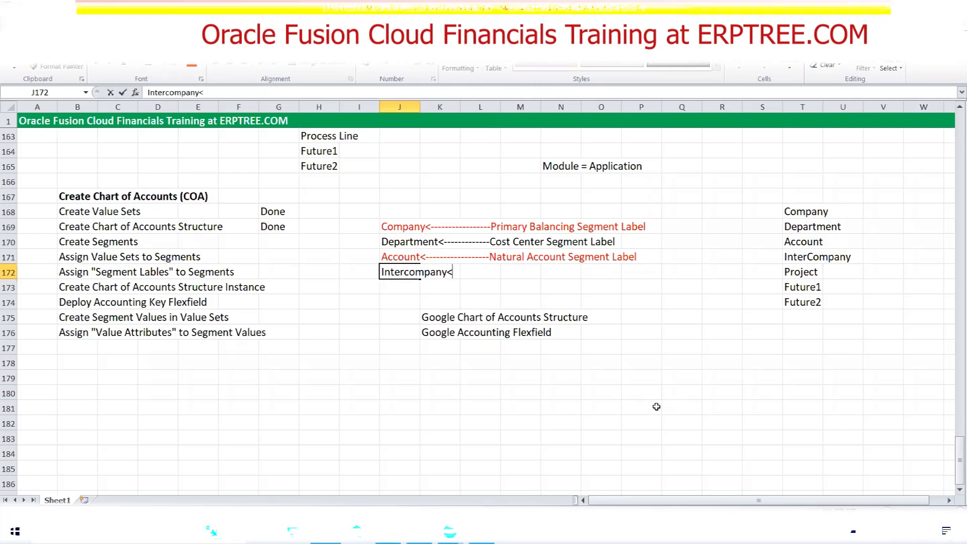
{"action": "type", "text": "-----------Intercompany Se"}
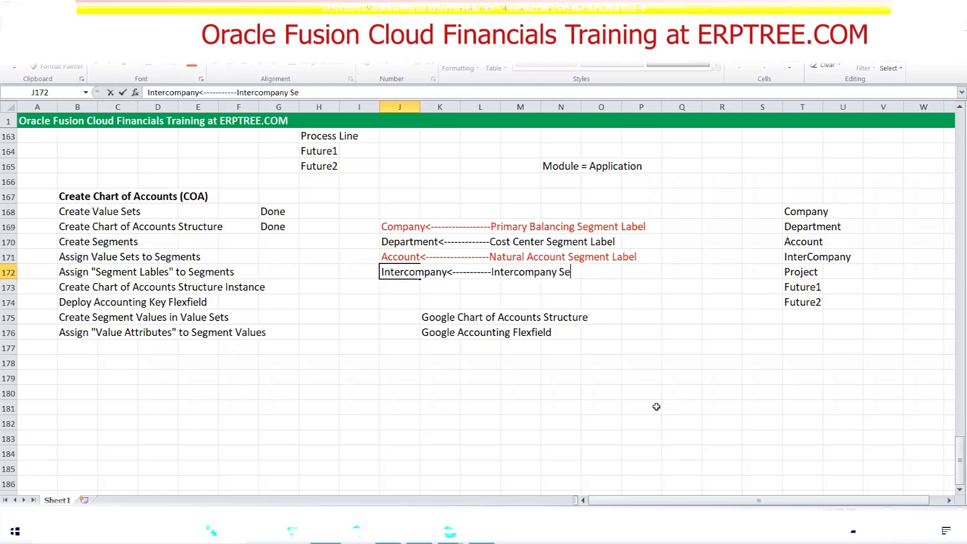
{"action": "type", "text": "gment Label"}
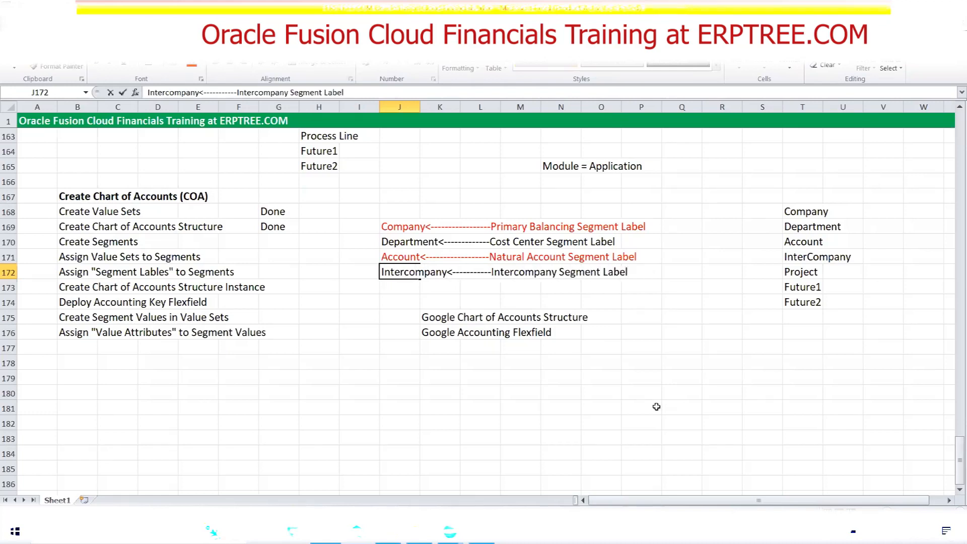
{"action": "key", "text": "ctrl+Return"}
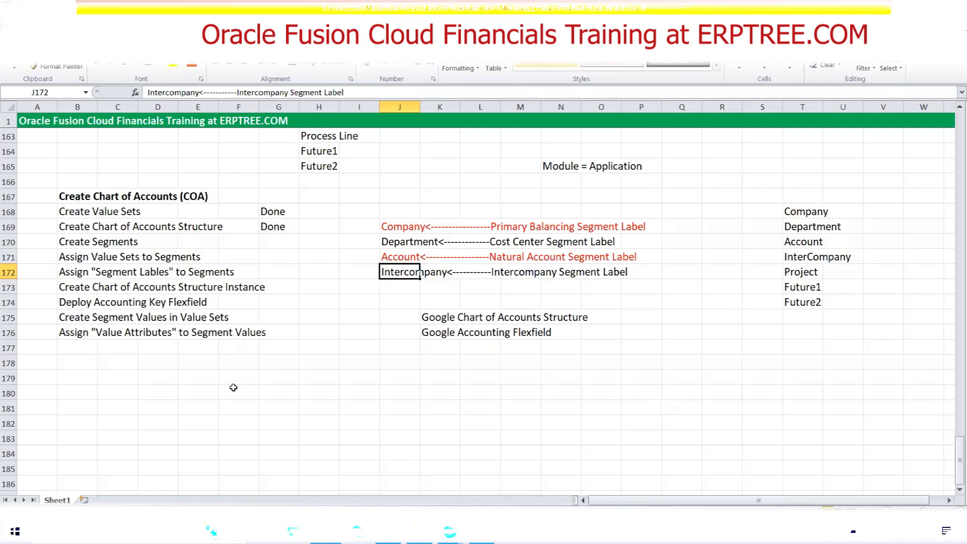
Switch to Oracle Fusion, save and close the Intercompany segment, and select Project in the Excel segment list
{"action": "left_click", "coordinate": [387, 532]}
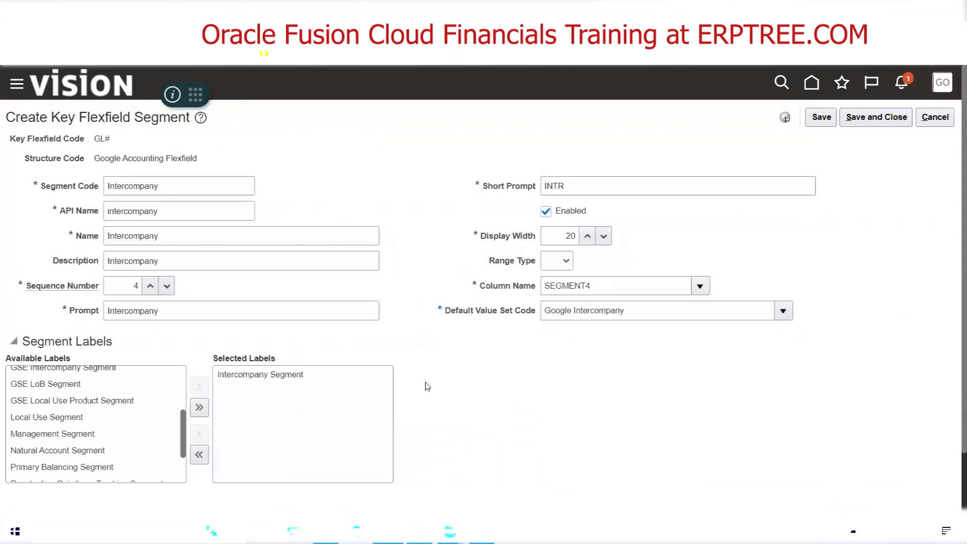
{"action": "left_click", "coordinate": [876, 118]}
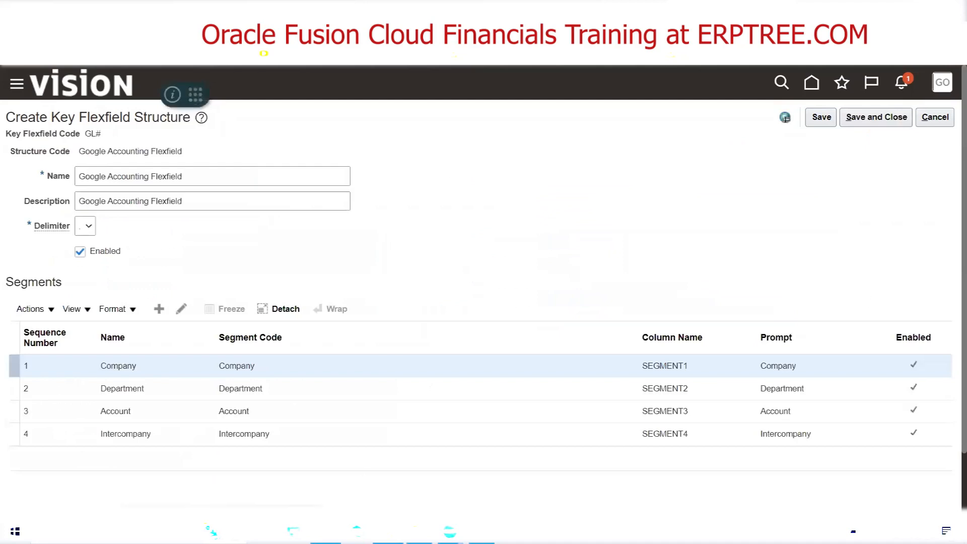
{"action": "left_click", "coordinate": [326, 531]}
{"action": "left_click", "coordinate": [800, 273]}
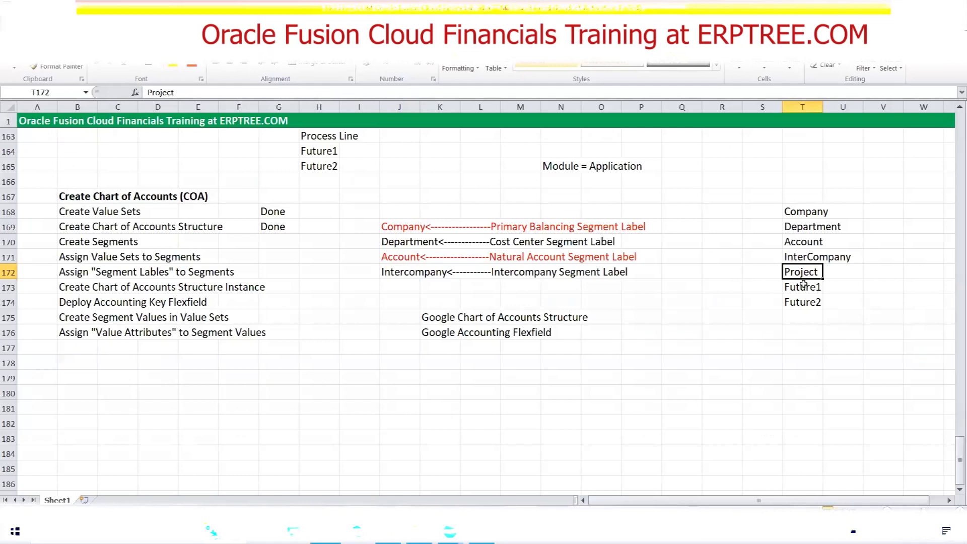
Switch to Oracle Fusion and start a new segment in the structure with the segment code Project
{"action": "key", "text": "alt+Tab"}
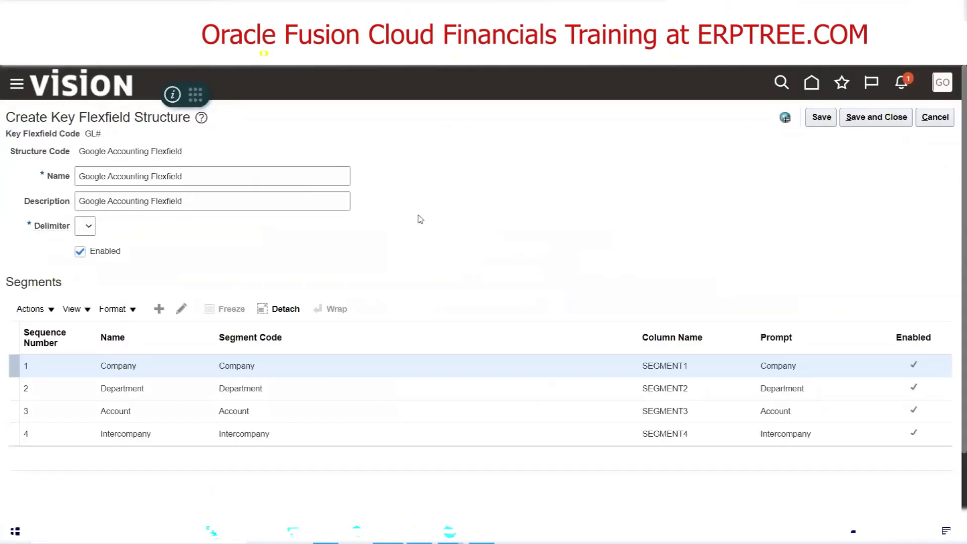
{"action": "left_click", "coordinate": [159, 309]}
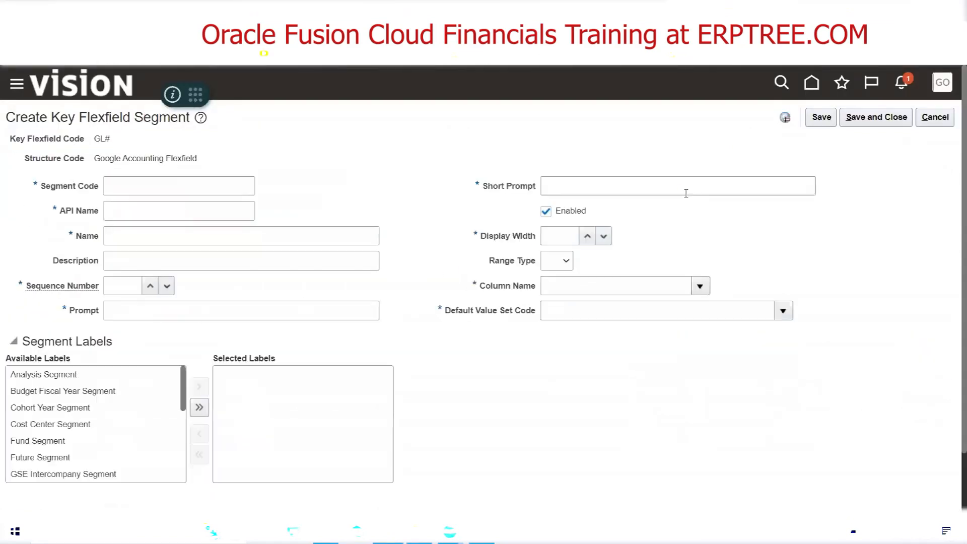
{"action": "left_click", "coordinate": [165, 189]}
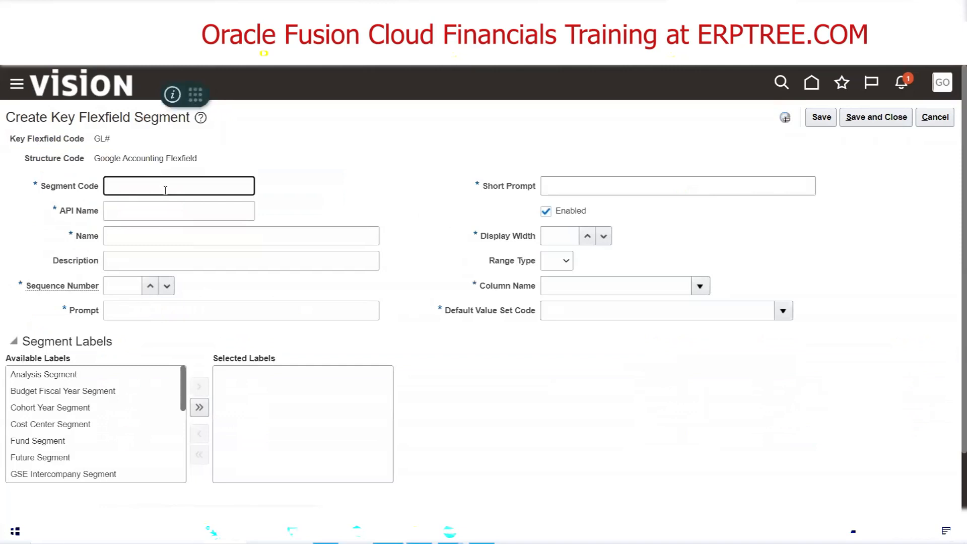
{"action": "type", "text": "Project"}
{"action": "key", "text": "Tab"}
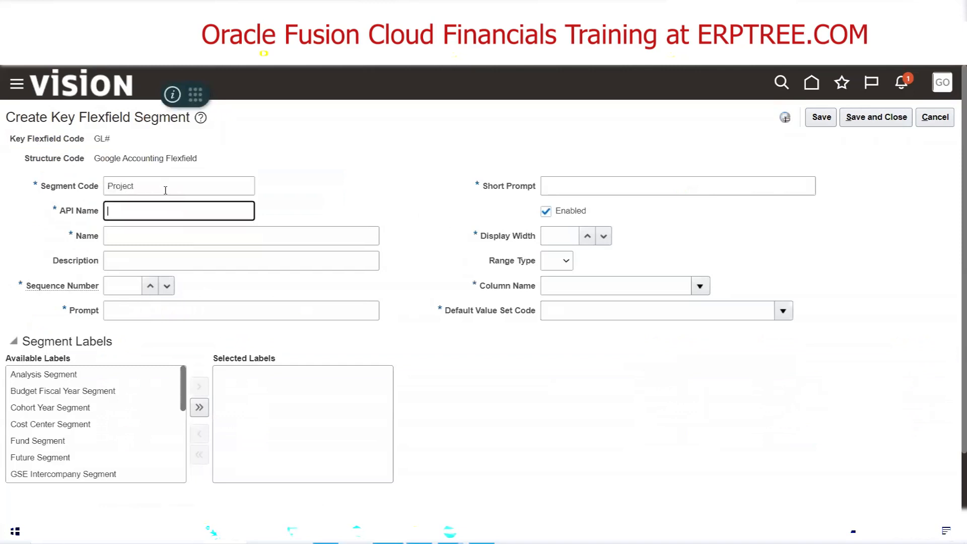
{"action": "left_click_drag", "start_coordinate": [158, 187], "coordinate": [99, 187]}
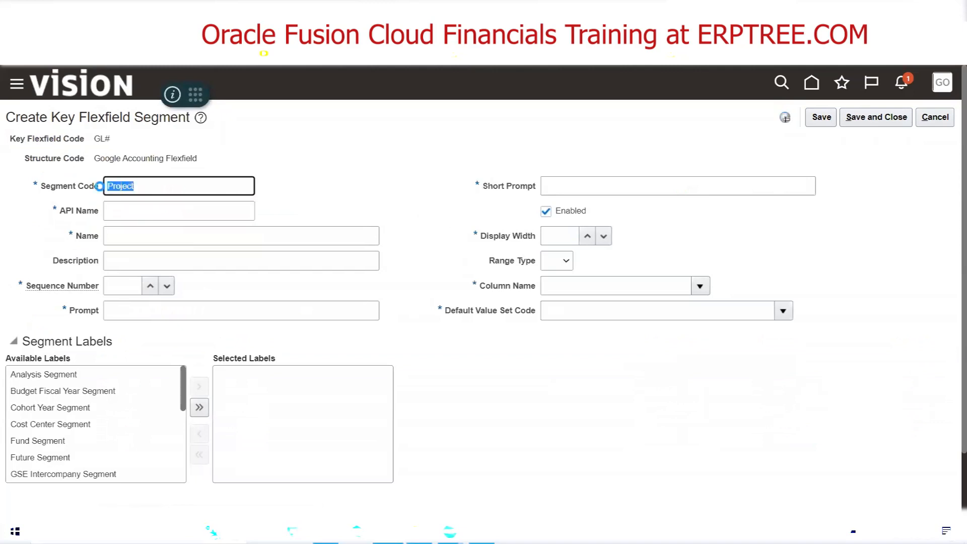
{"action": "key", "text": "Tab"}
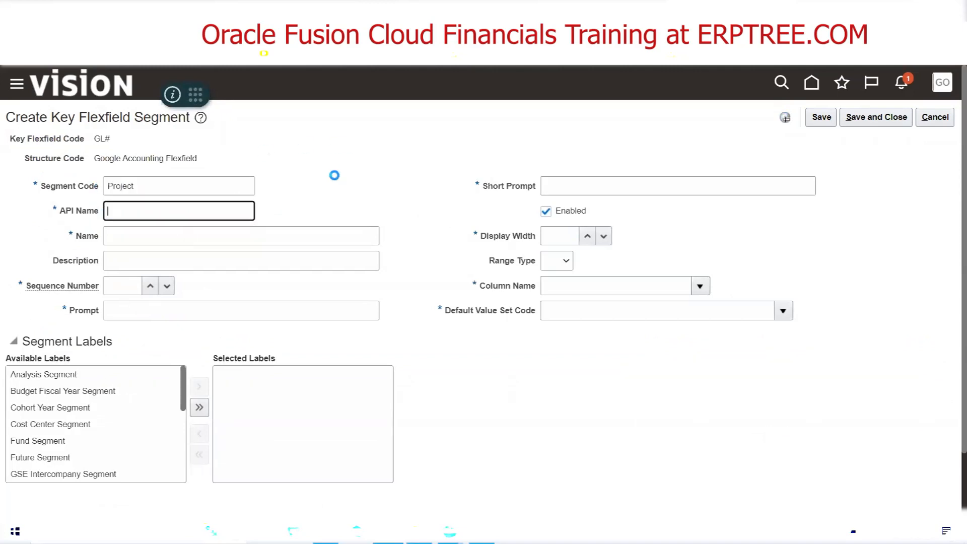
Enter Project as both the name and the description of the new segment
{"action": "left_click", "coordinate": [138, 234]}
{"action": "type", "text": "Project"}
{"action": "key", "text": "Tab"}
{"action": "type", "text": "Project"}
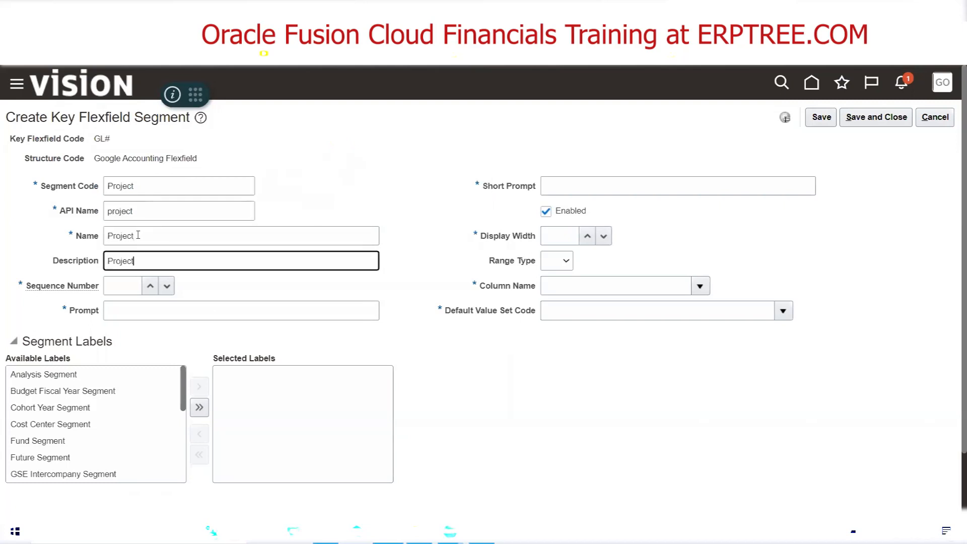
{"action": "key", "text": "Tab"}
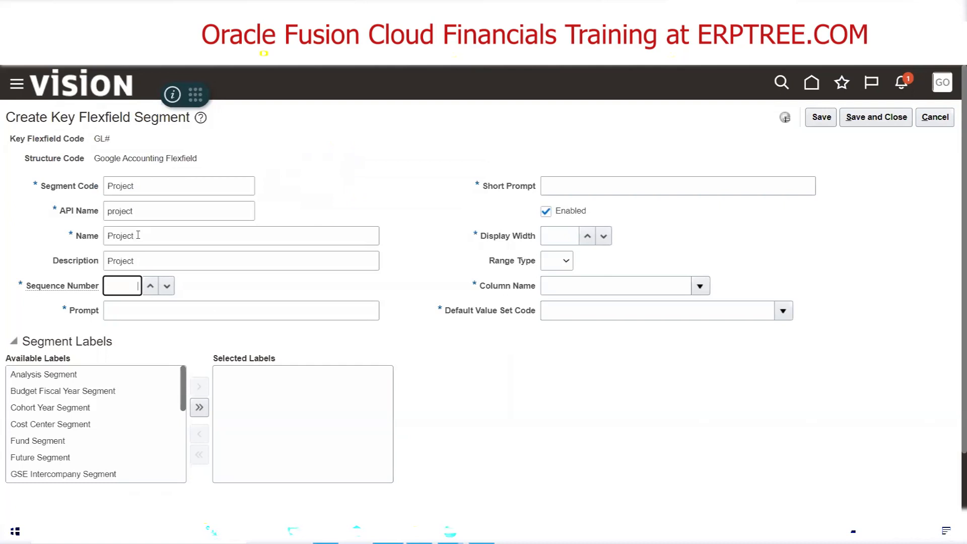
Set the Project segment's sequence number to 5 and its prompt to Project
{"action": "type", "text": "5"}
{"action": "key", "text": "Tab"}
{"action": "type", "text": "Project"}
{"action": "key", "text": "Tab"}
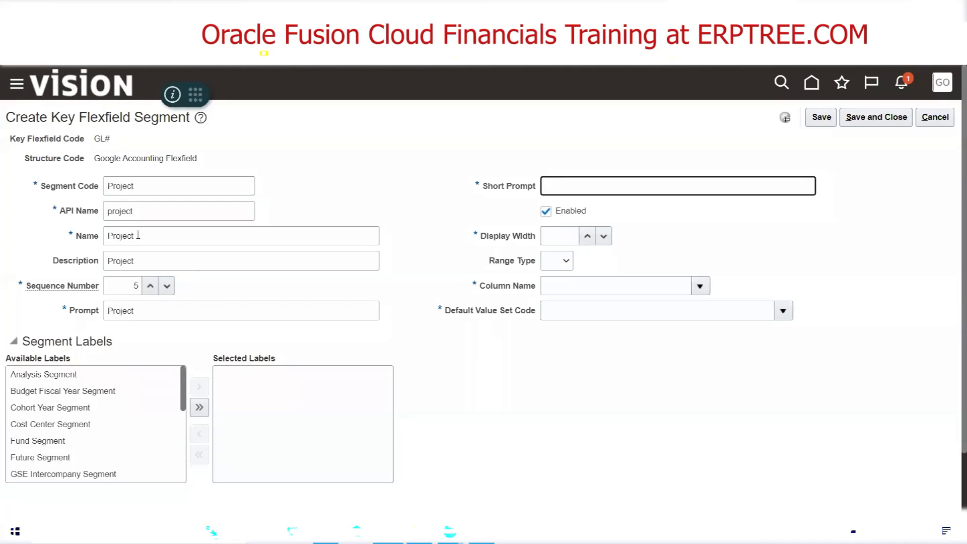
Set the Project segment's short prompt to PRJT, display width to 20 and column name to SEGMENT5
{"action": "type", "text": "PRJT"}
{"action": "key", "text": "Tab"}
{"action": "key", "text": "Tab"}
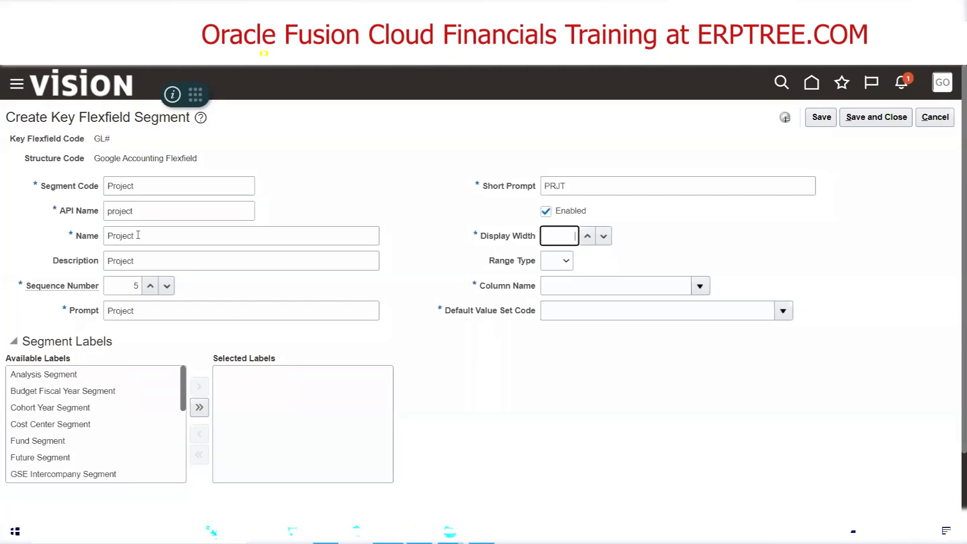
{"action": "type", "text": "20"}
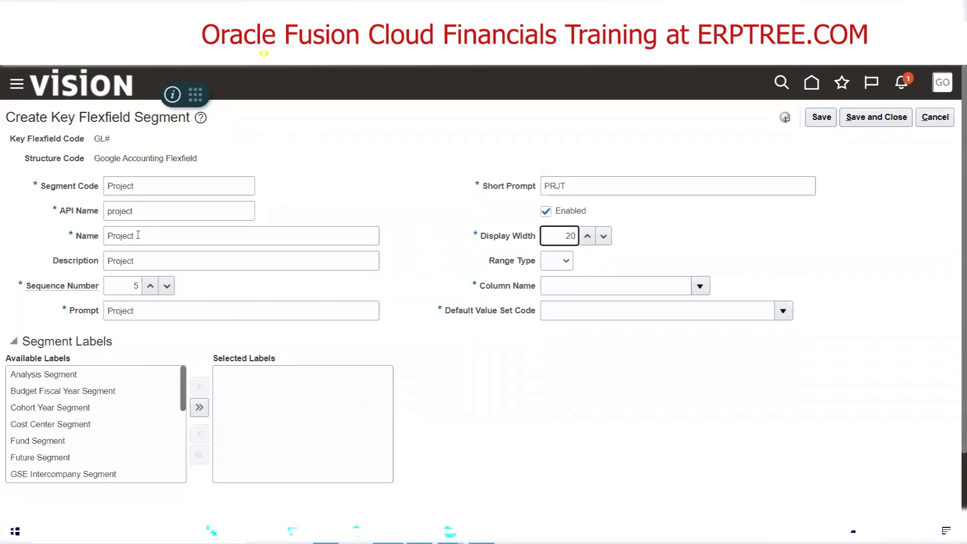
{"action": "left_click", "coordinate": [701, 287]}
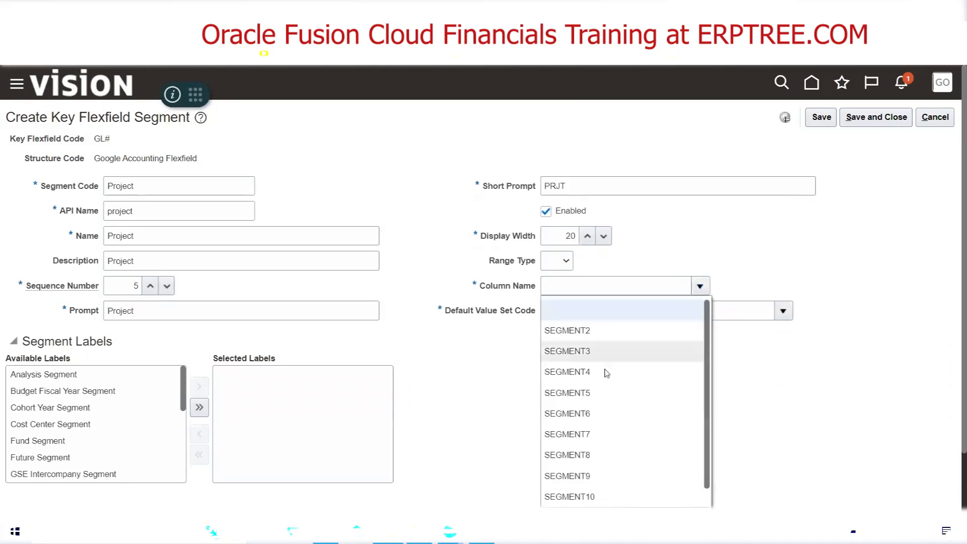
{"action": "left_click", "coordinate": [603, 396]}
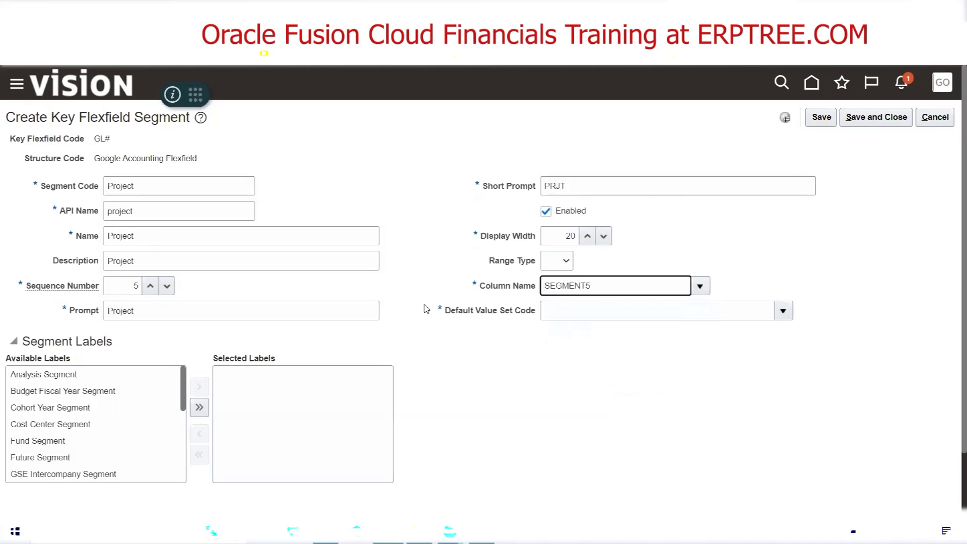
Search the value sets for GOOGLE Pr, assign Google Project as the default value set, and save and close the Project segment
{"action": "left_click", "coordinate": [782, 312]}
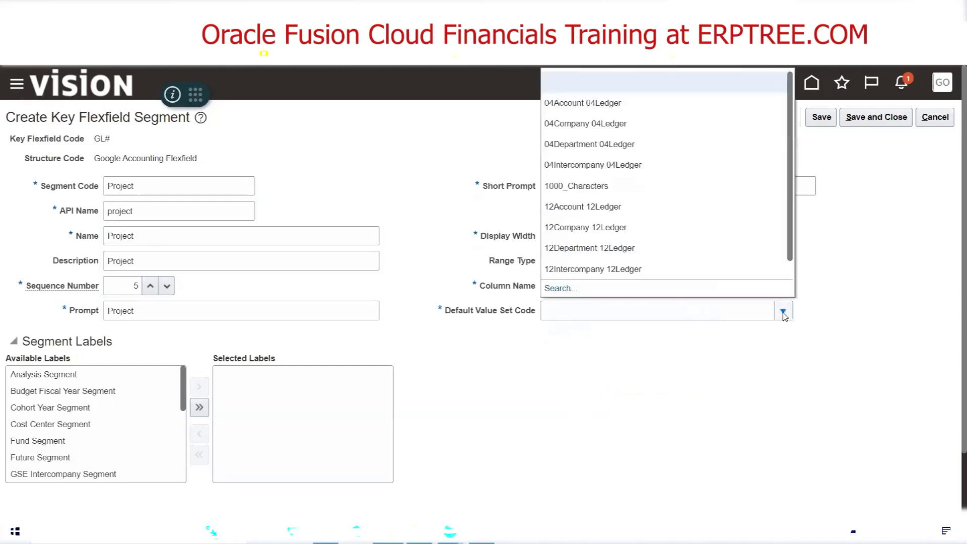
{"action": "left_click", "coordinate": [567, 292]}
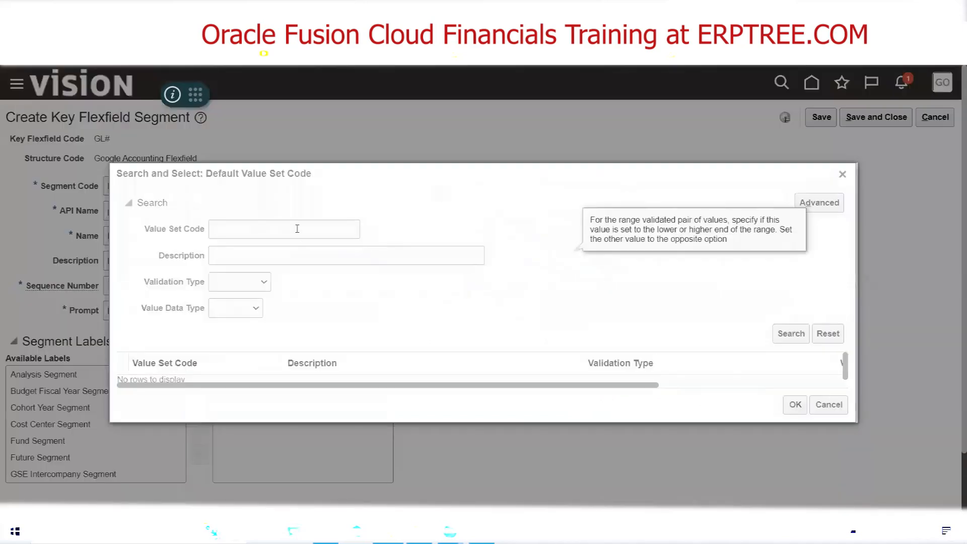
{"action": "left_click", "coordinate": [297, 229]}
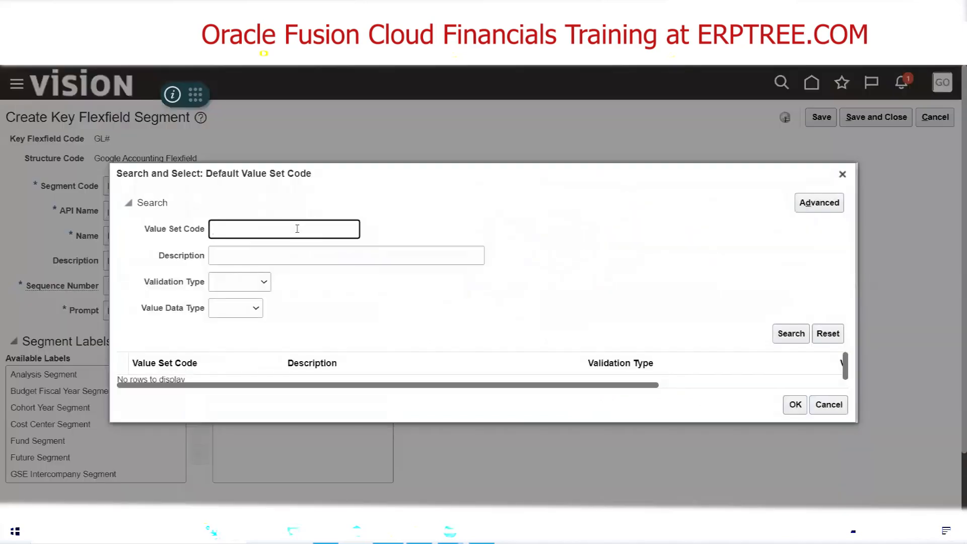
{"action": "type", "text": "GOOGLE Pr"}
{"action": "left_click", "coordinate": [791, 333]}
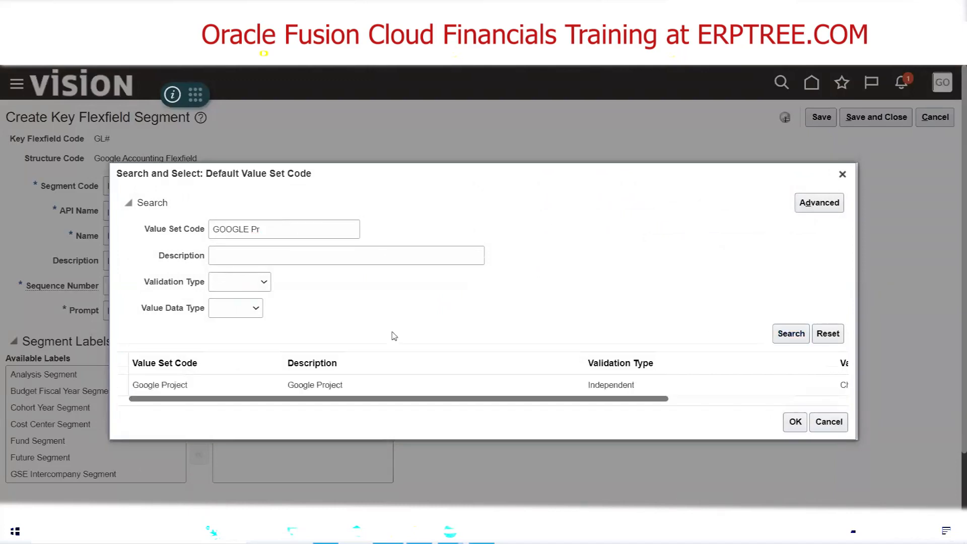
{"action": "left_click", "coordinate": [246, 378]}
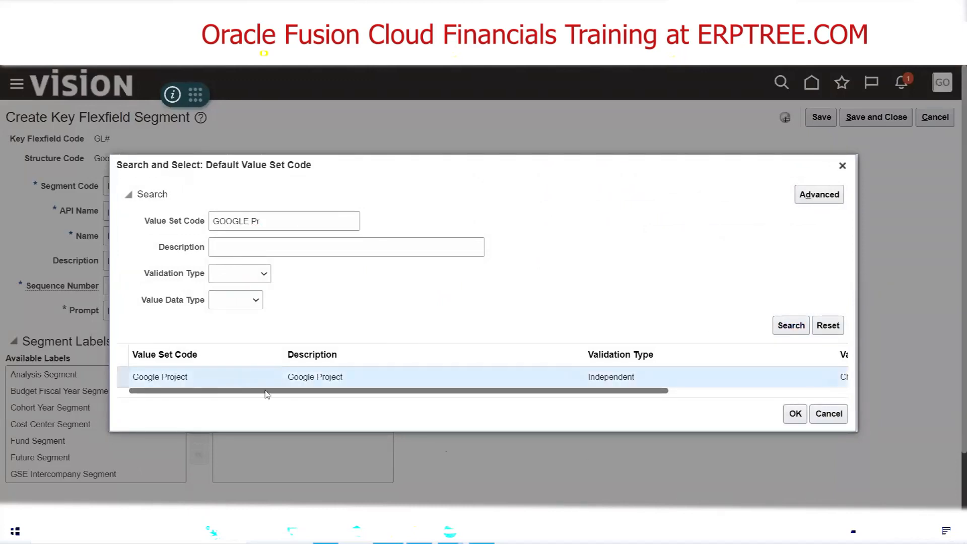
{"action": "left_click", "coordinate": [791, 416]}
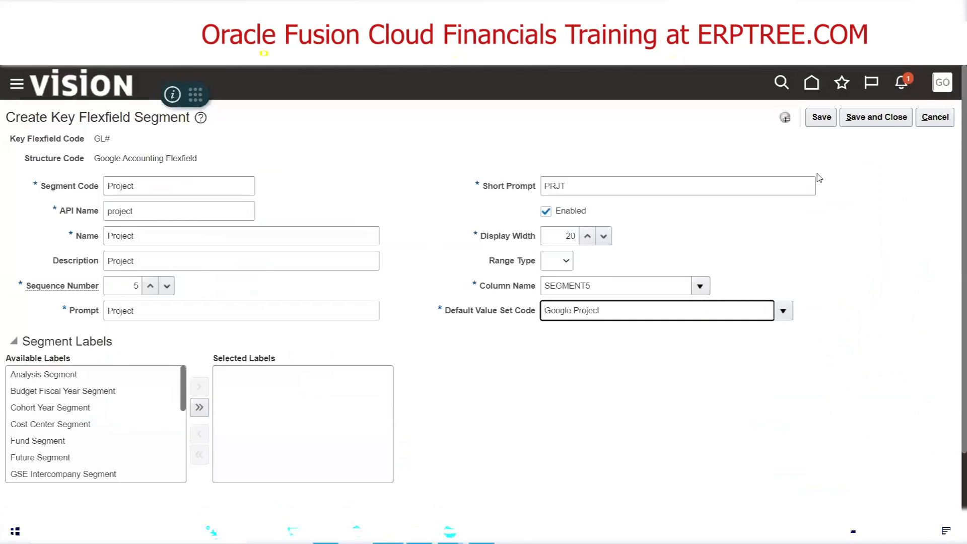
{"action": "left_click", "coordinate": [876, 118]}
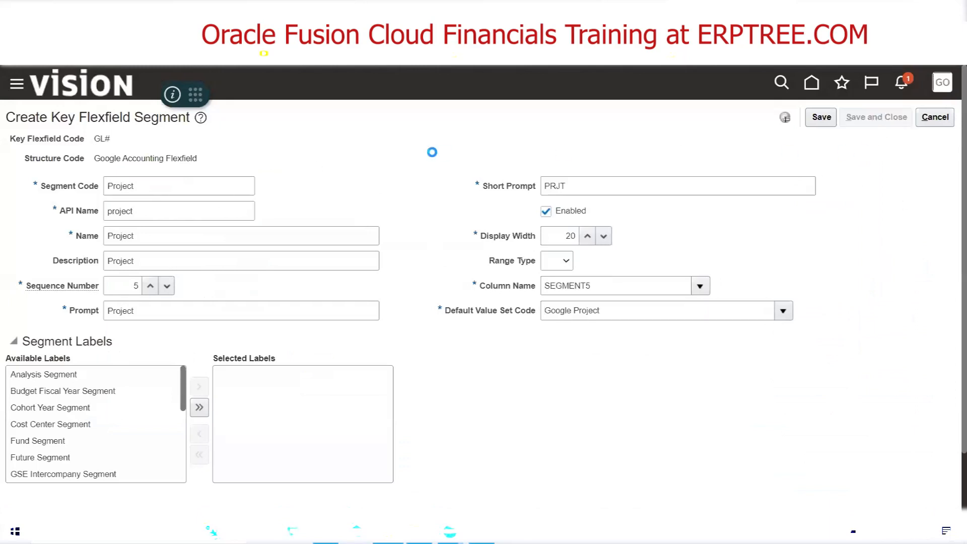
Start another new segment in the structure with the segment code Future1
{"action": "left_click", "coordinate": [159, 309]}
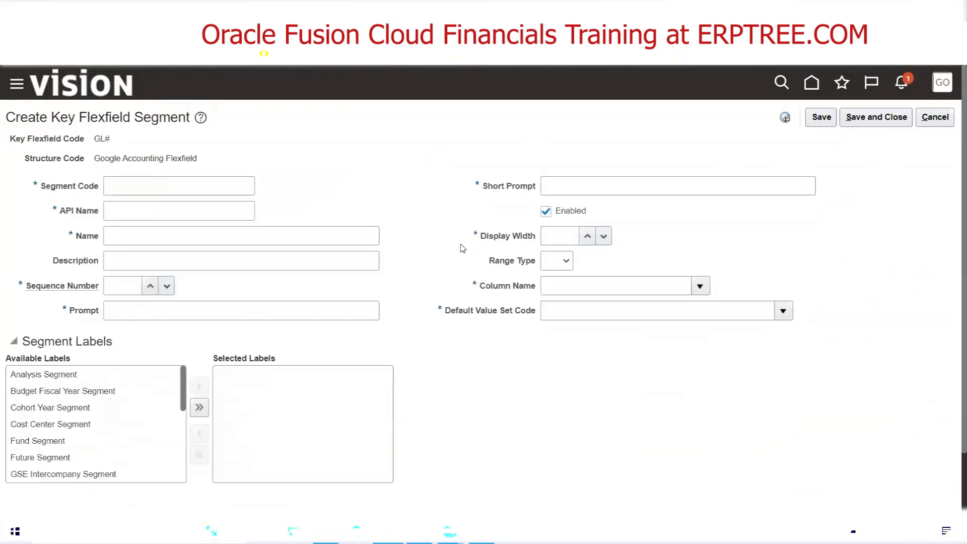
{"action": "left_click", "coordinate": [199, 191]}
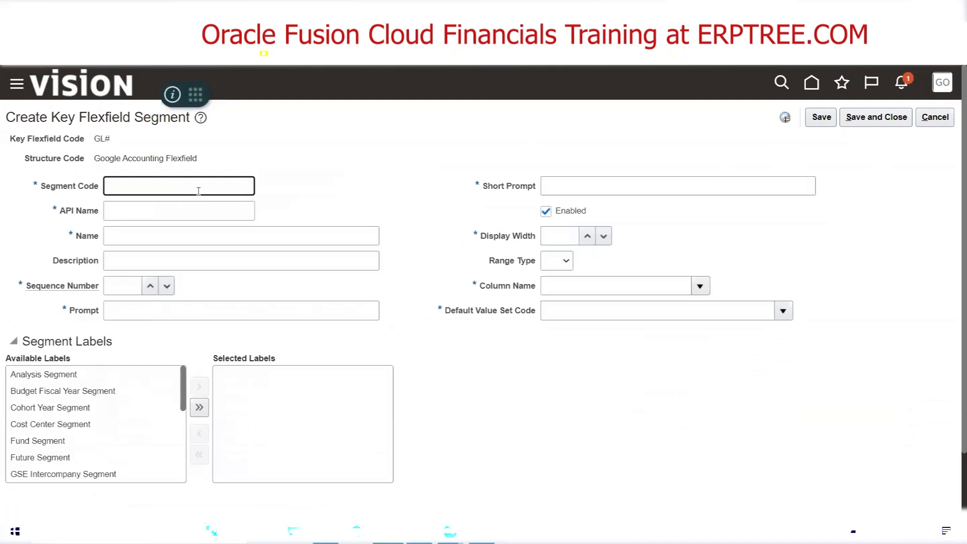
{"action": "type", "text": "Future1"}
{"action": "left_click_drag", "start_coordinate": [189, 189], "coordinate": [98, 192]}
{"action": "key", "text": "ctrl+c"}
{"action": "key", "text": "Tab"}
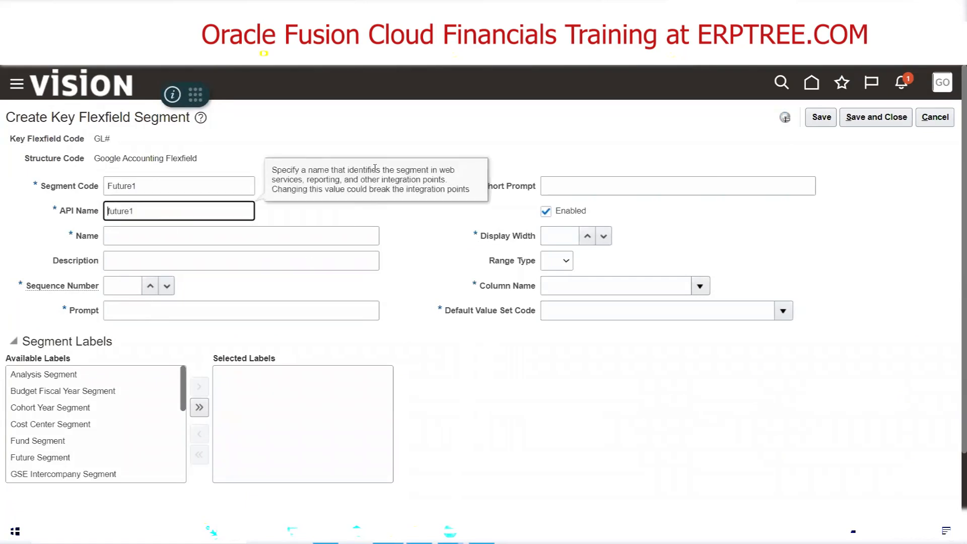
Set the Future1 segment's name, description and prompt to Future1 and its sequence number to 6
{"action": "left_click", "coordinate": [140, 231]}
{"action": "key", "text": "ctrl+v"}
{"action": "key", "text": "Tab"}
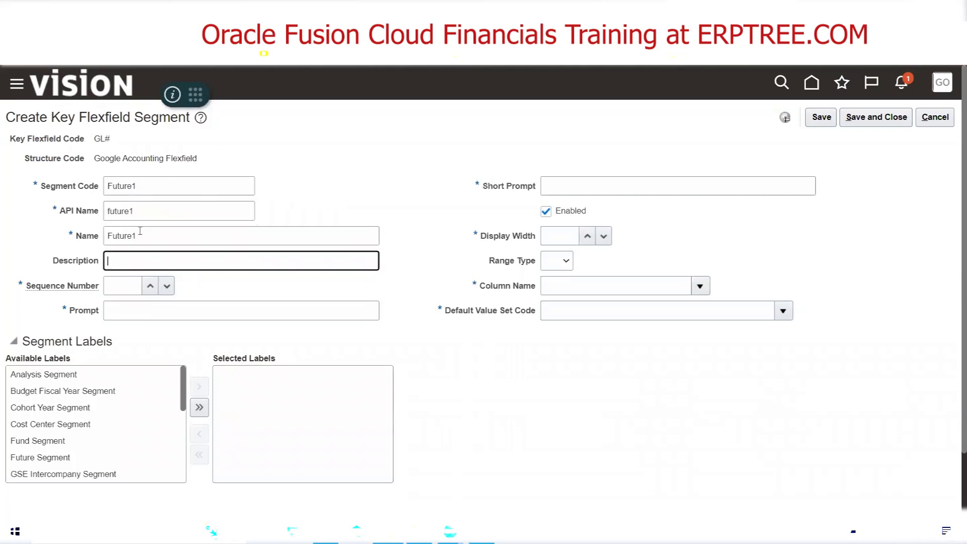
{"action": "key", "text": "ctrl+v"}
{"action": "key", "text": "Tab"}
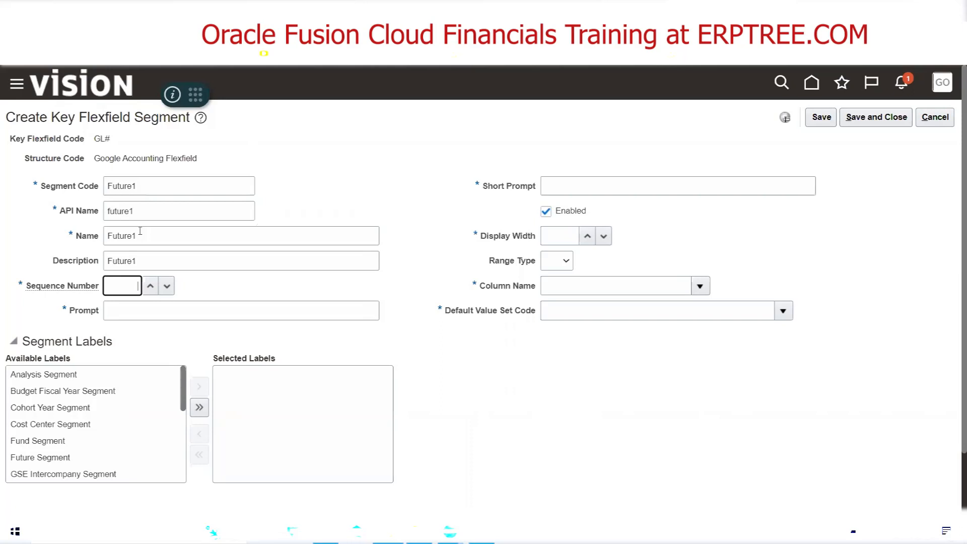
{"action": "type", "text": "6"}
{"action": "left_click", "coordinate": [132, 312]}
{"action": "key", "text": "ctrl+v"}
Set the Future1 segment's short prompt to FUT1, display width to 20 and column name to SEGMENT6
{"action": "left_click", "coordinate": [559, 195]}
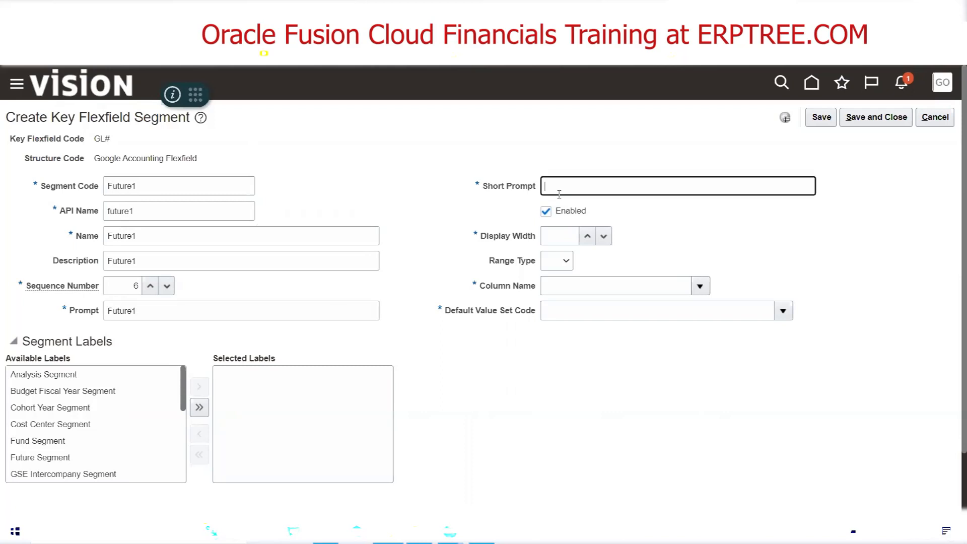
{"action": "type", "text": "FUT1"}
{"action": "key", "text": "Tab"}
{"action": "key", "text": "Tab"}
{"action": "type", "text": "20"}
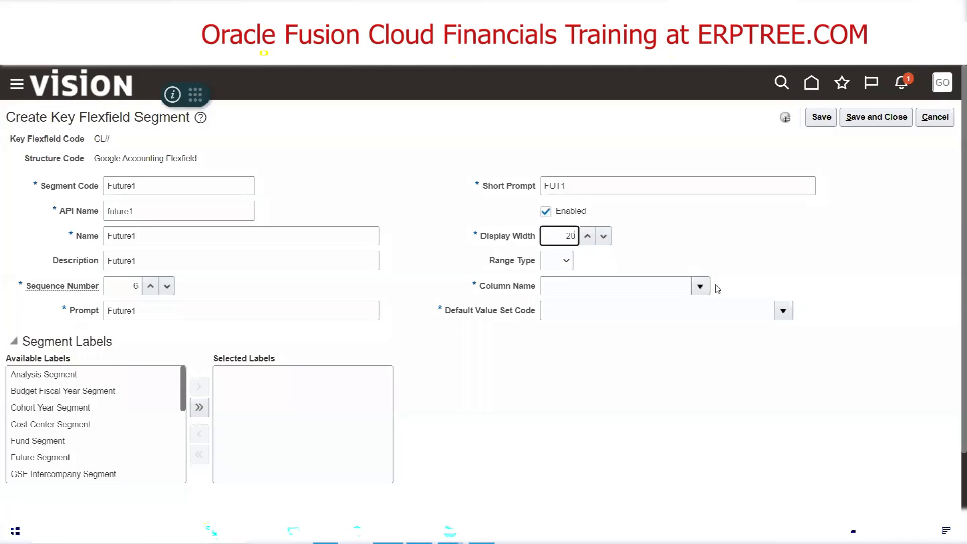
{"action": "left_click", "coordinate": [699, 285]}
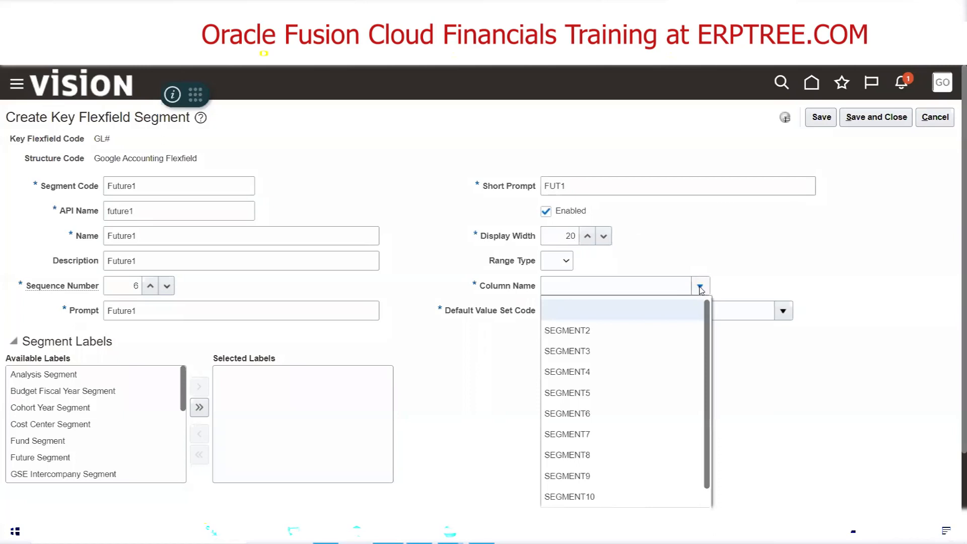
{"action": "left_click", "coordinate": [582, 421]}
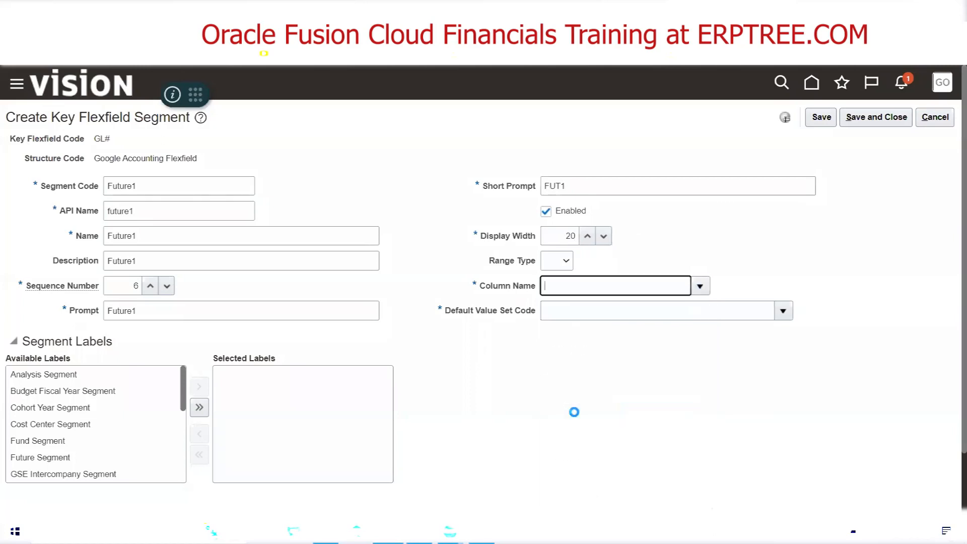
Search the default value sets for the value set code Google Future1
{"action": "left_click", "coordinate": [784, 312]}
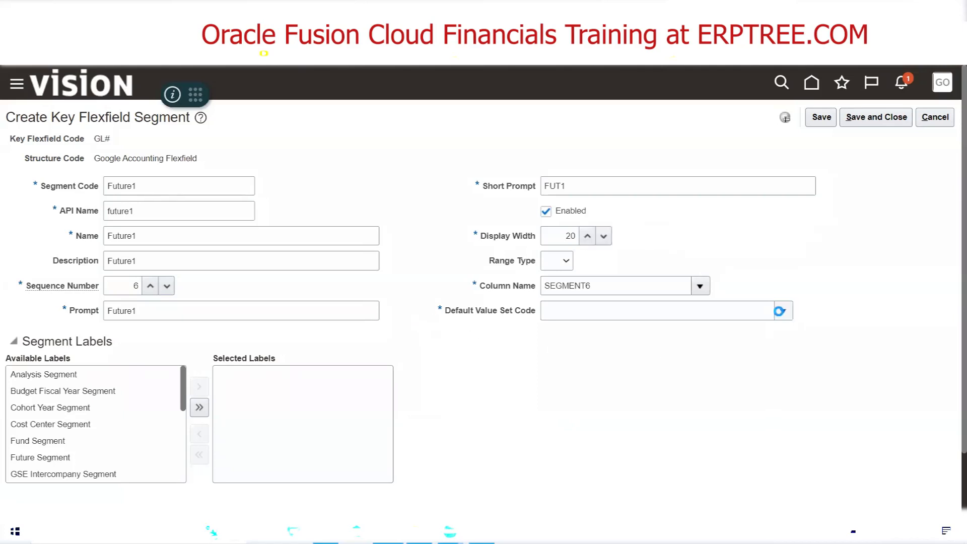
{"action": "left_click", "coordinate": [782, 311]}
{"action": "left_click", "coordinate": [560, 289]}
{"action": "left_click", "coordinate": [314, 234]}
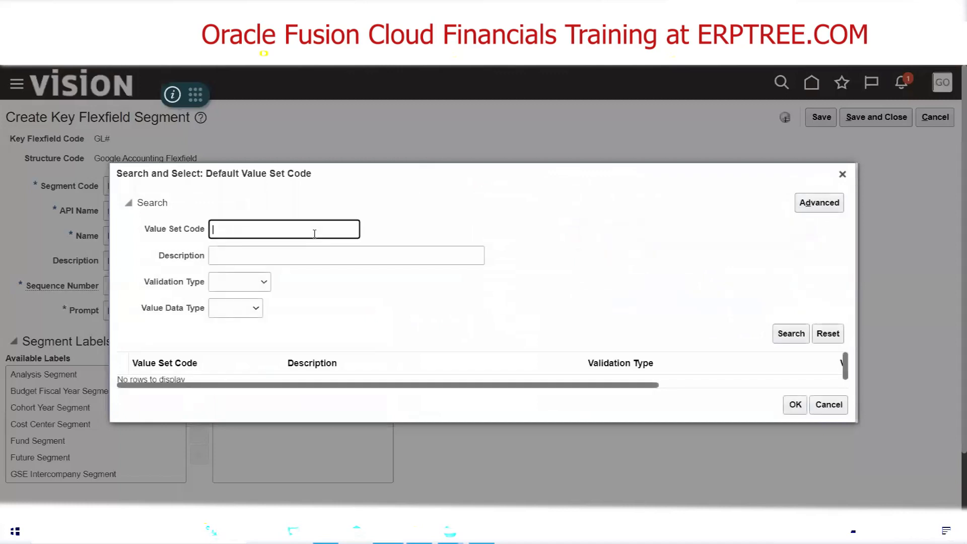
{"action": "type", "text": "Google Future1"}
{"action": "left_click", "coordinate": [803, 330]}
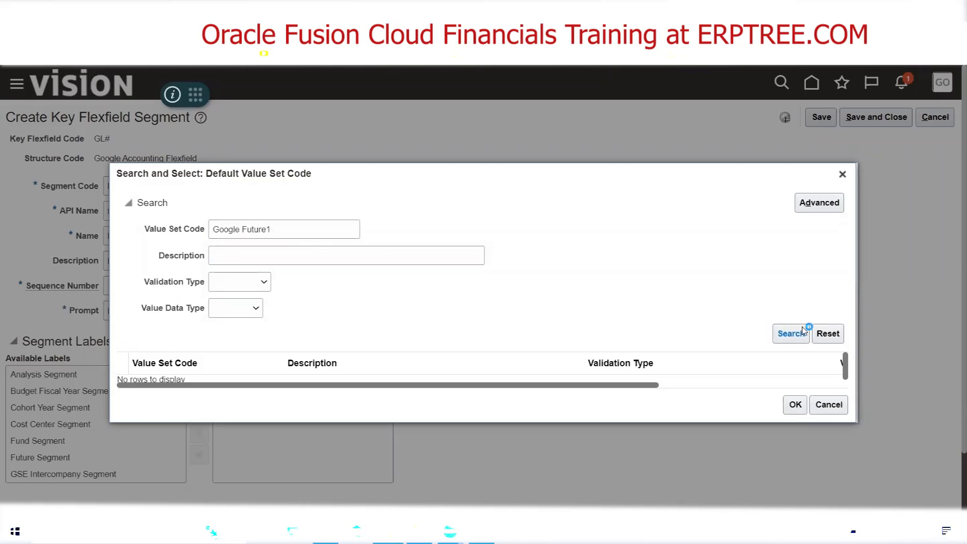
Assign Google Future1 as the Future1 segment's default value set, and save and close the segment
{"action": "left_click", "coordinate": [164, 379]}
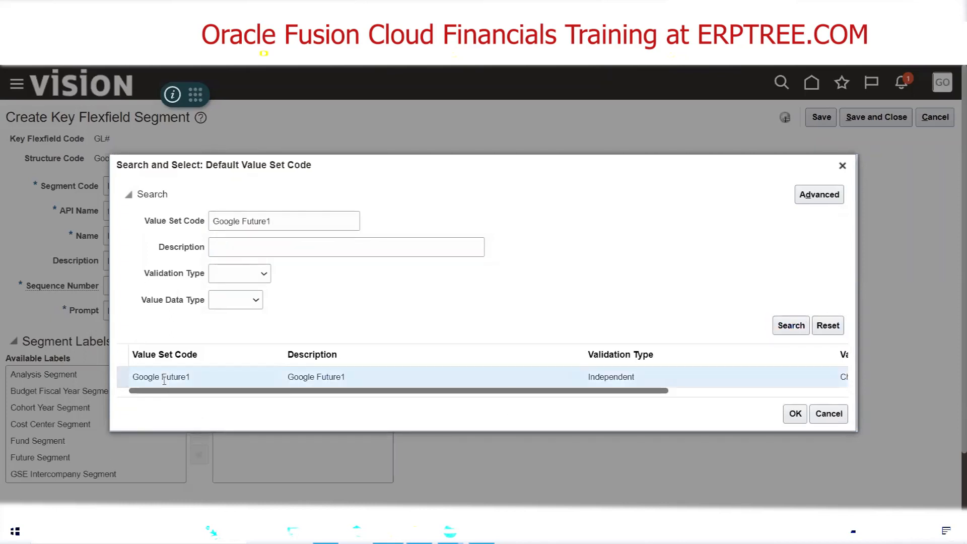
{"action": "left_click", "coordinate": [795, 414]}
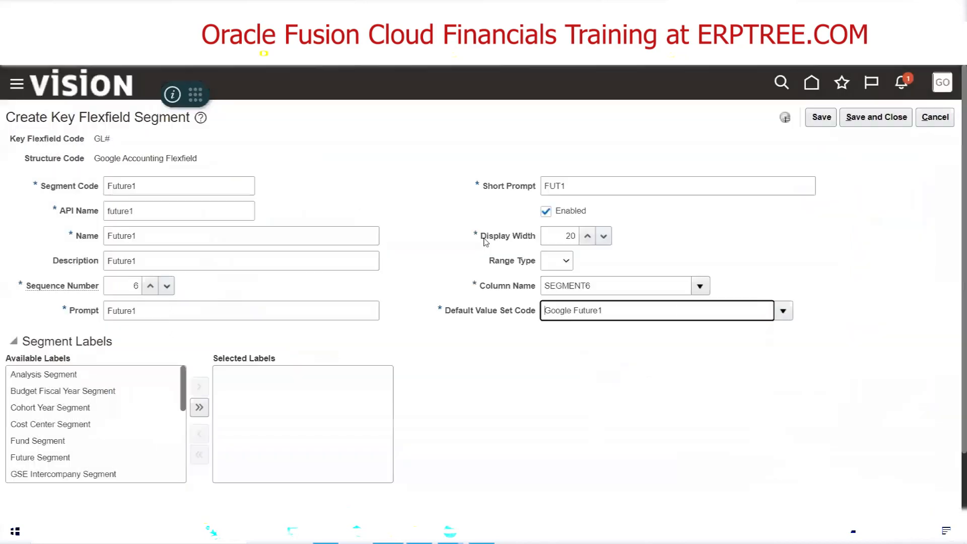
{"action": "left_click", "coordinate": [877, 117]}
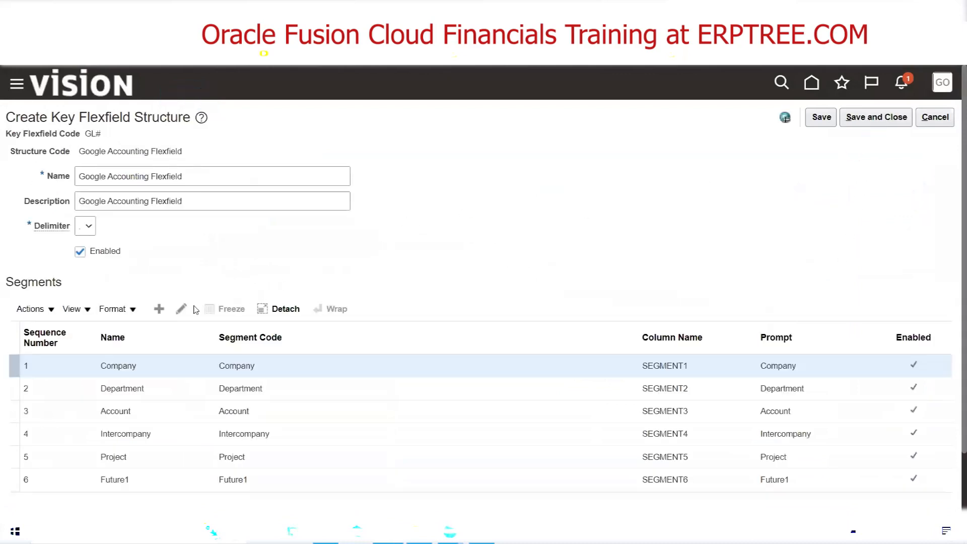
Start another new segment in the Google Accounting Flexfield structure with the segment code Future2
{"action": "left_click", "coordinate": [159, 309]}
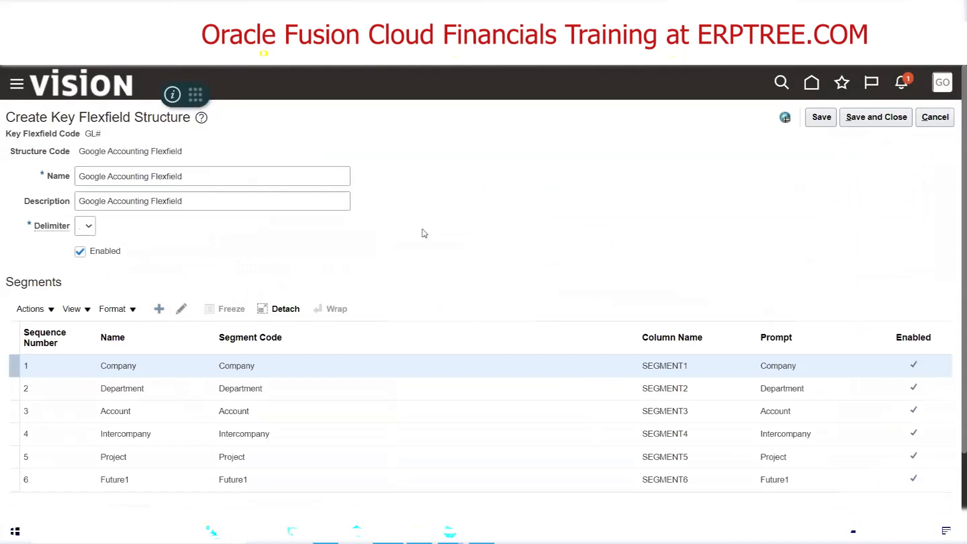
{"action": "left_click", "coordinate": [208, 189]}
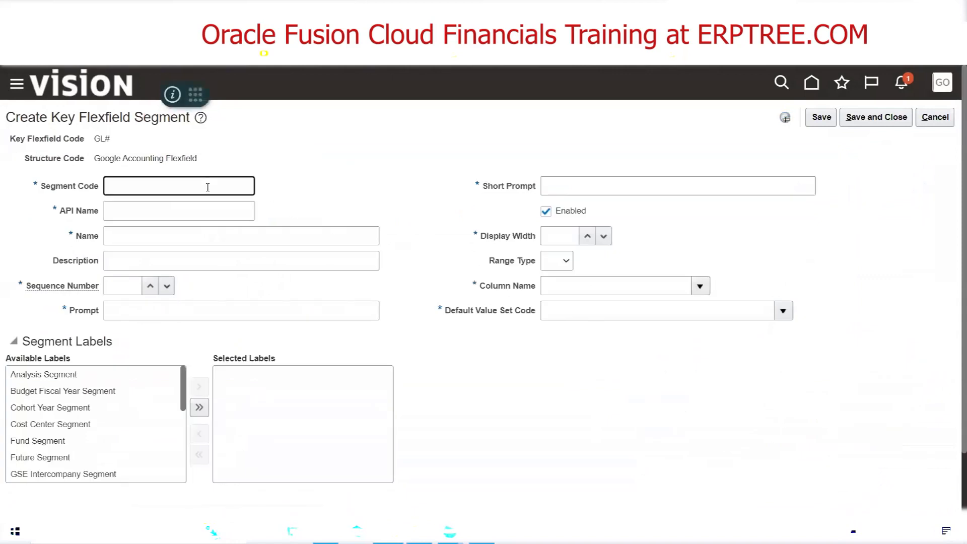
{"action": "type", "text": "Future2"}
{"action": "key", "text": "Tab"}
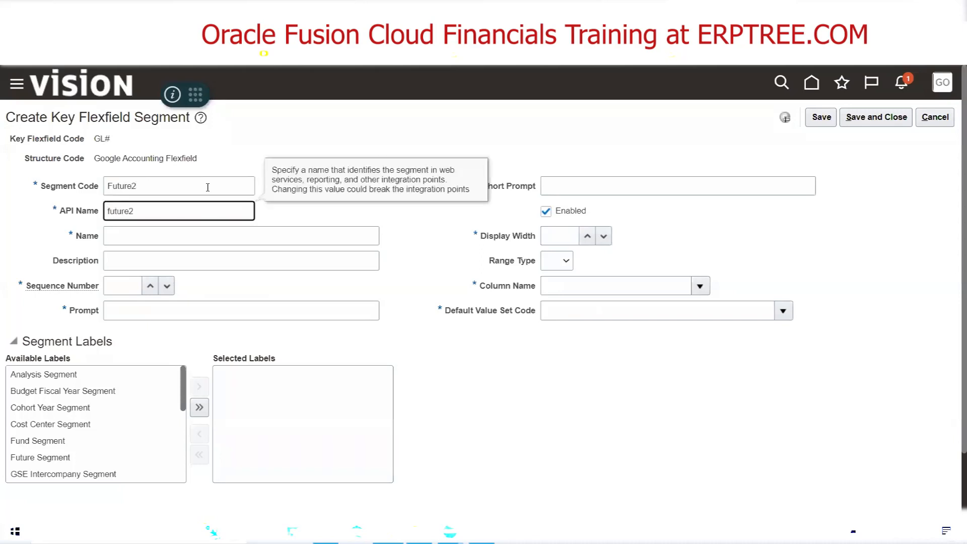
Set the Future2 segment's name, description and prompt to Future2 and its sequence number to 7
{"action": "key", "text": "shift+Tab"}
{"action": "key", "text": "ctrl+c"}
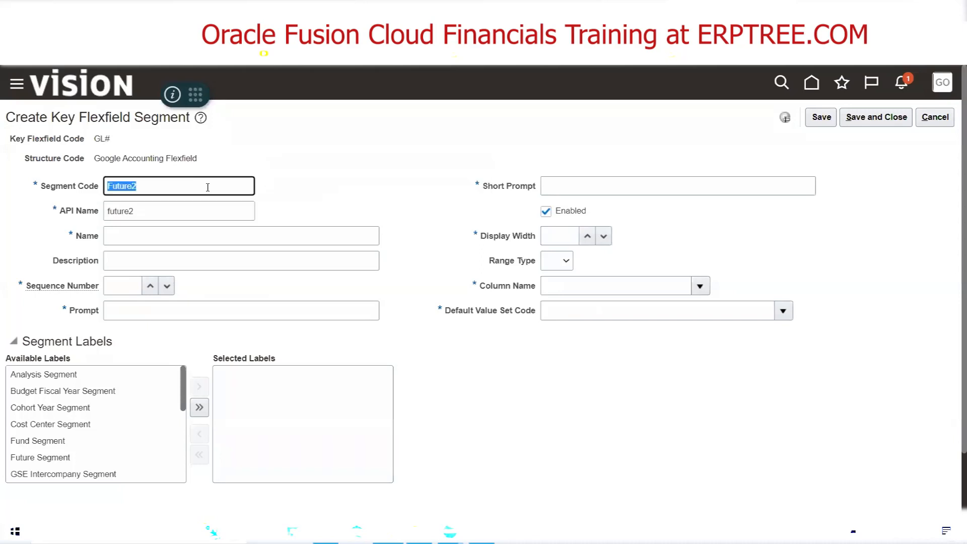
{"action": "left_click", "coordinate": [160, 237]}
{"action": "key", "text": "ctrl+v"}
{"action": "key", "text": "Tab"}
{"action": "key", "text": "ctrl+v"}
{"action": "left_click", "coordinate": [137, 285]}
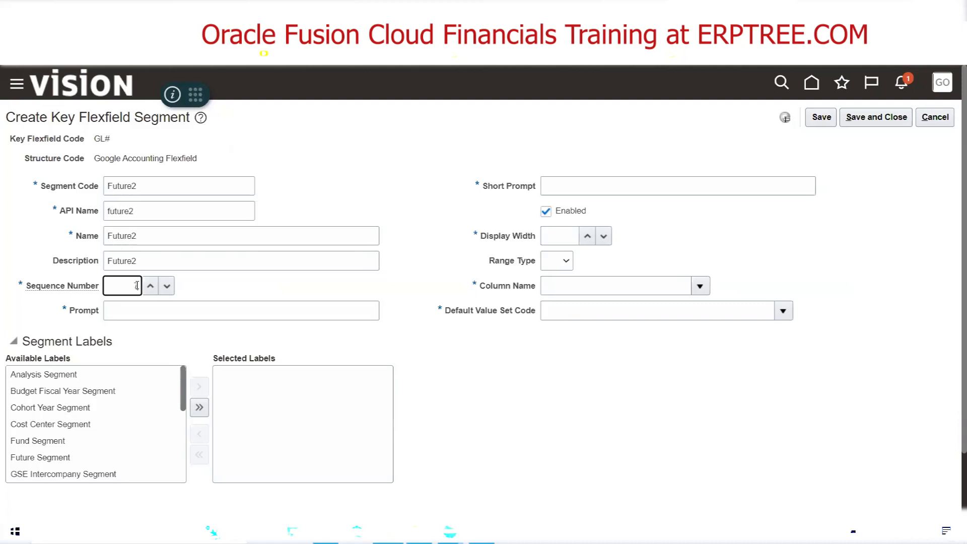
{"action": "type", "text": "7"}
{"action": "left_click", "coordinate": [143, 314]}
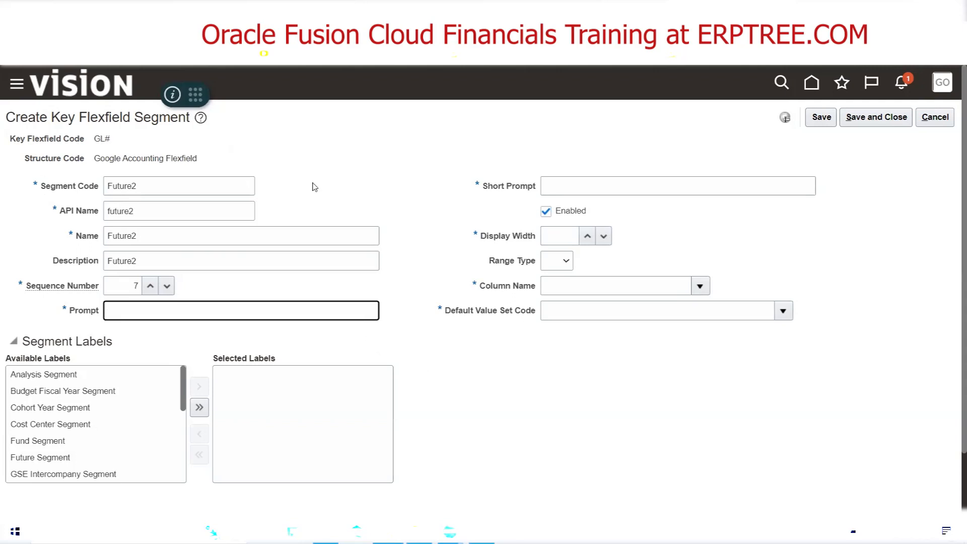
{"action": "key", "text": "ctrl+v"}
Set the Future2 segment's short prompt to Fut2, display width to 20 and column name to SEGMENT7
{"action": "key", "text": "Tab"}
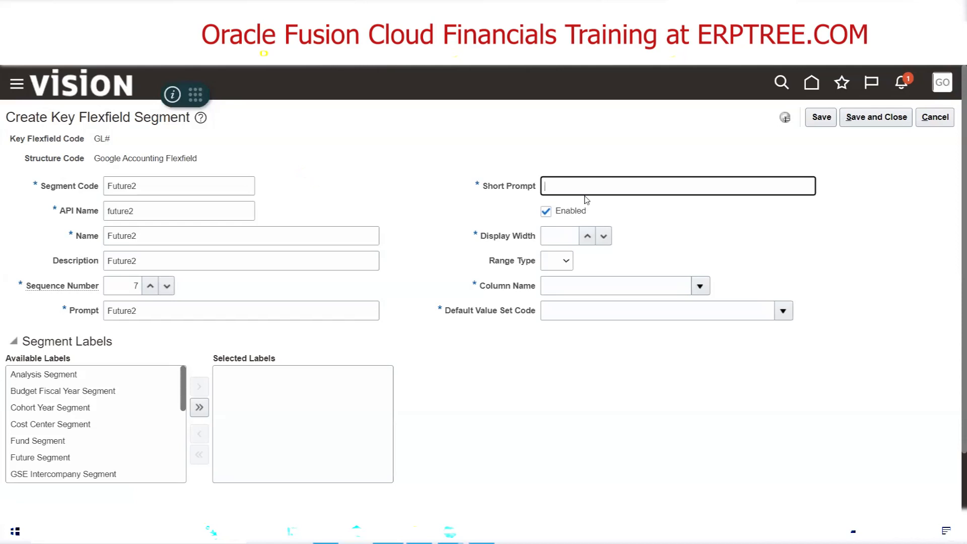
{"action": "type", "text": "fut2"}
{"action": "key", "text": "Tab"}
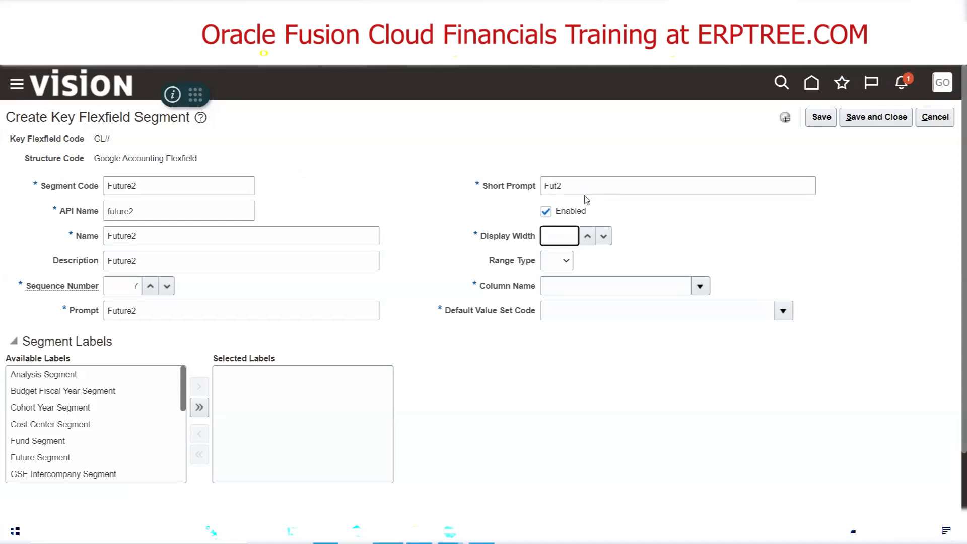
{"action": "type", "text": "20"}
{"action": "left_click", "coordinate": [700, 285]}
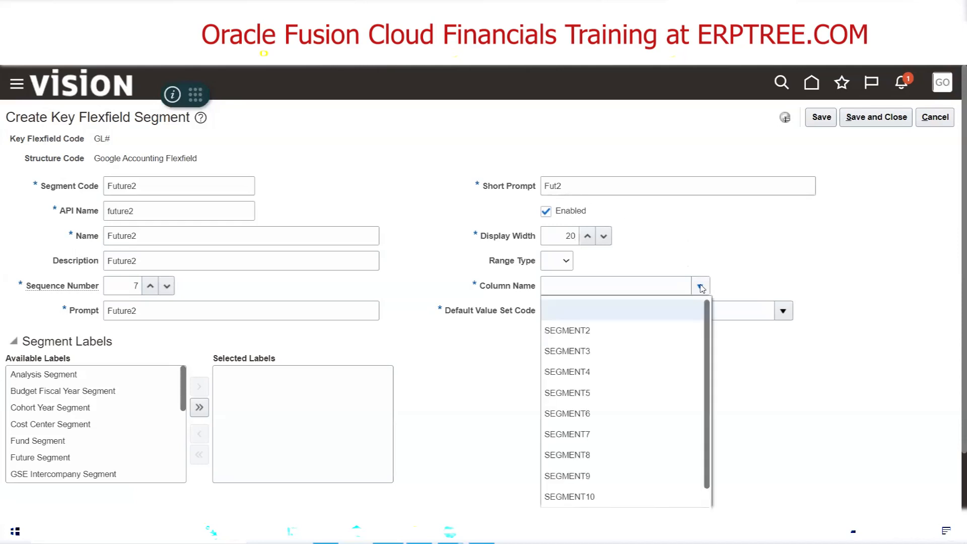
{"action": "left_click", "coordinate": [597, 434]}
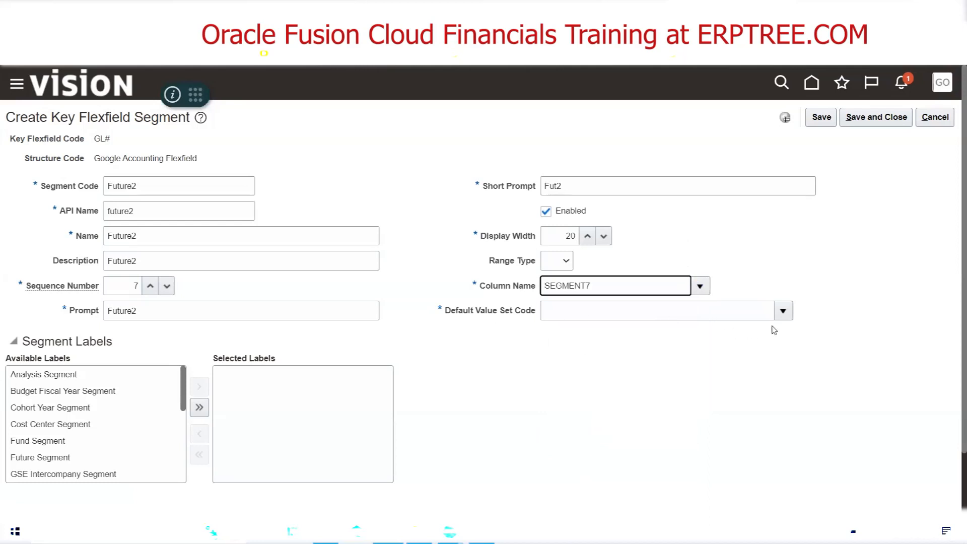
Search the value sets for Google Future2 and assign it as the Future2 segment's default value set
{"action": "left_click", "coordinate": [783, 312]}
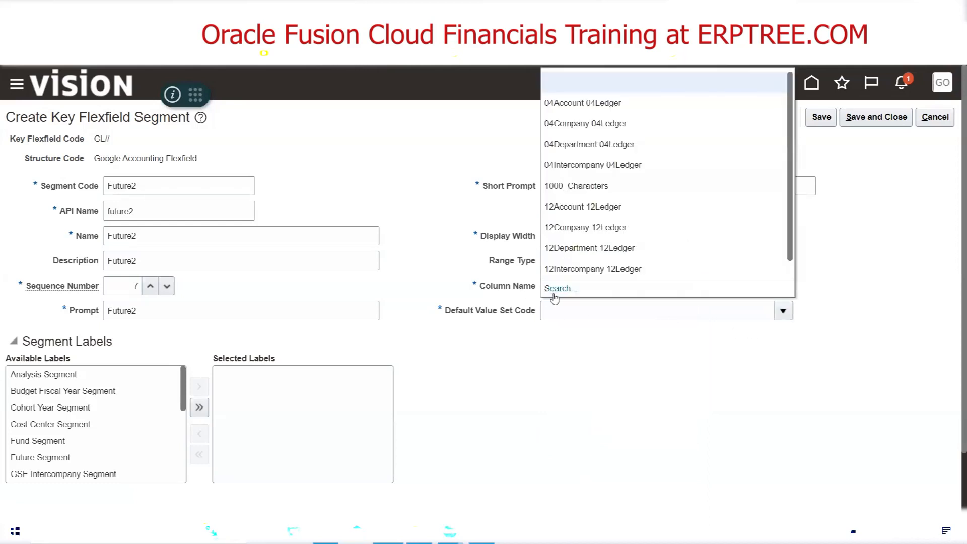
{"action": "left_click", "coordinate": [556, 289]}
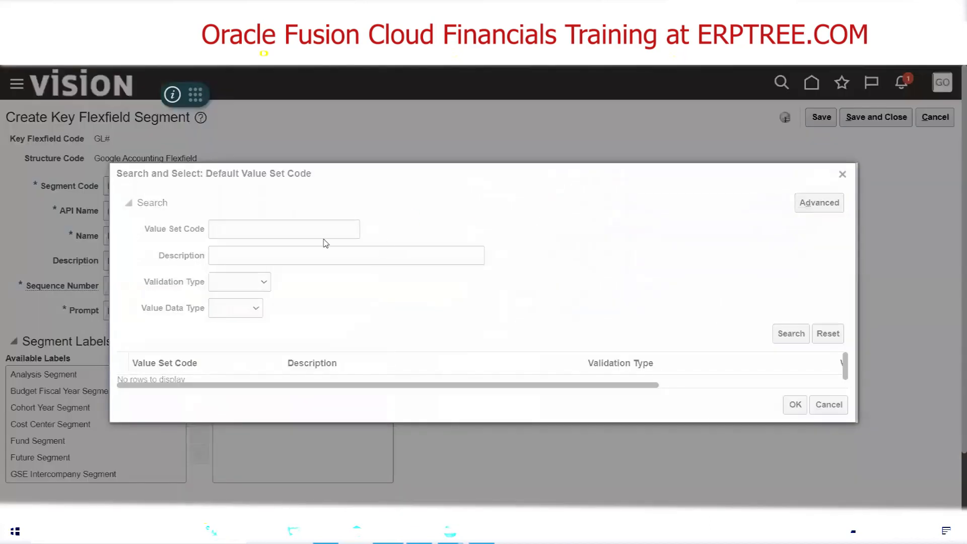
{"action": "left_click", "coordinate": [317, 233]}
{"action": "type", "text": "Google Future2"}
{"action": "left_click", "coordinate": [791, 334]}
{"action": "left_click", "coordinate": [222, 384]}
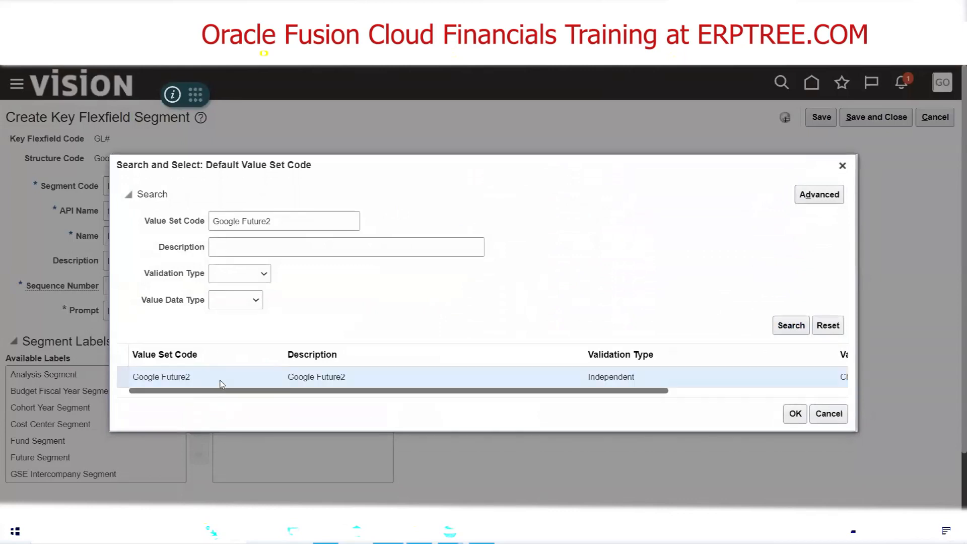
{"action": "left_click", "coordinate": [795, 414]}
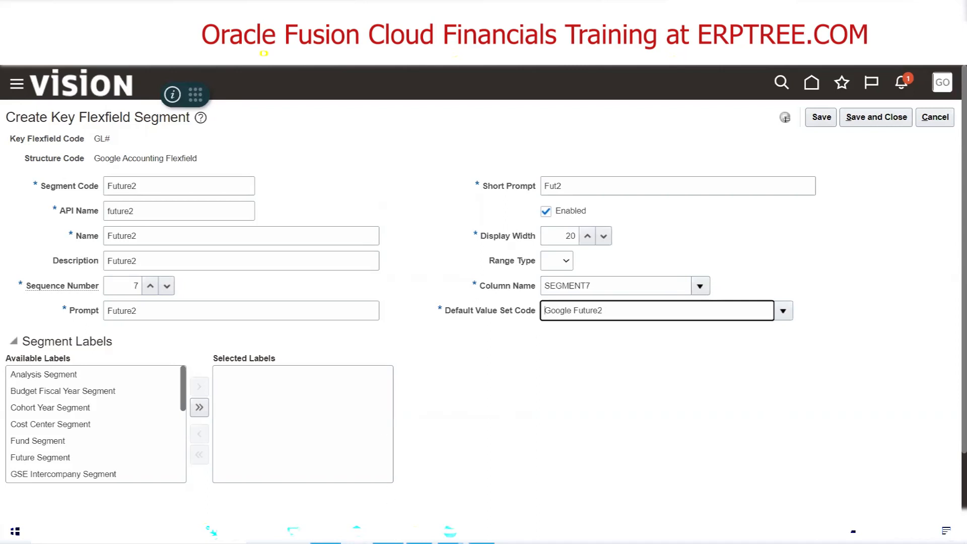
Switch to Excel, review the Google Corporation diagram of segments and their value sets, and return to the Future2 segment in Oracle Fusion
{"action": "key", "text": "alt+Tab"}
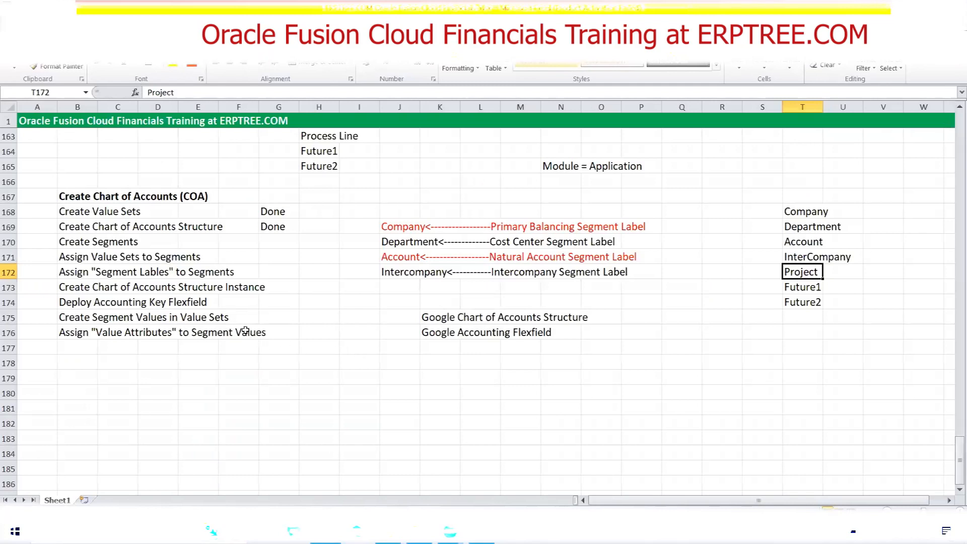
{"action": "scroll", "coordinate": [247, 334], "scroll_direction": "up", "scroll_amount": 4}
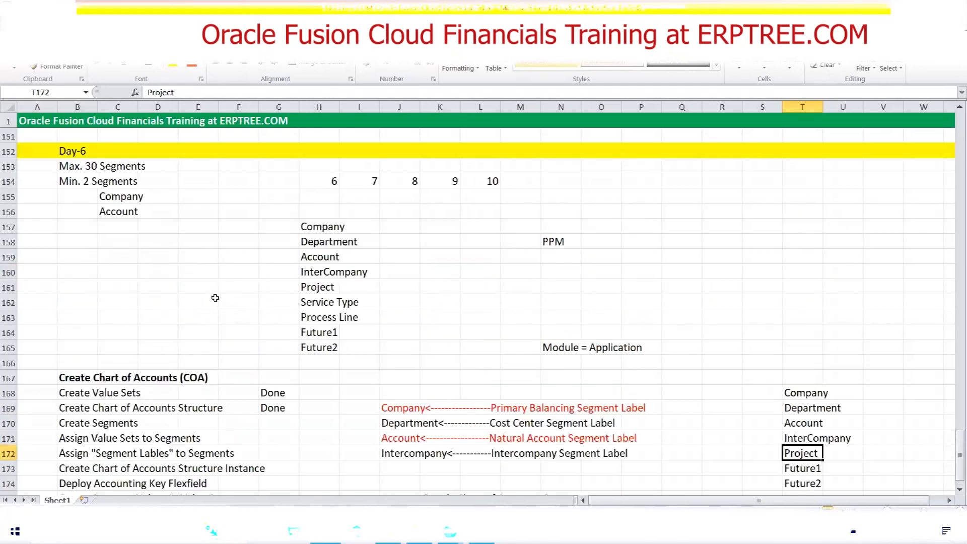
{"action": "scroll", "coordinate": [215, 298], "scroll_direction": "up", "scroll_amount": 6}
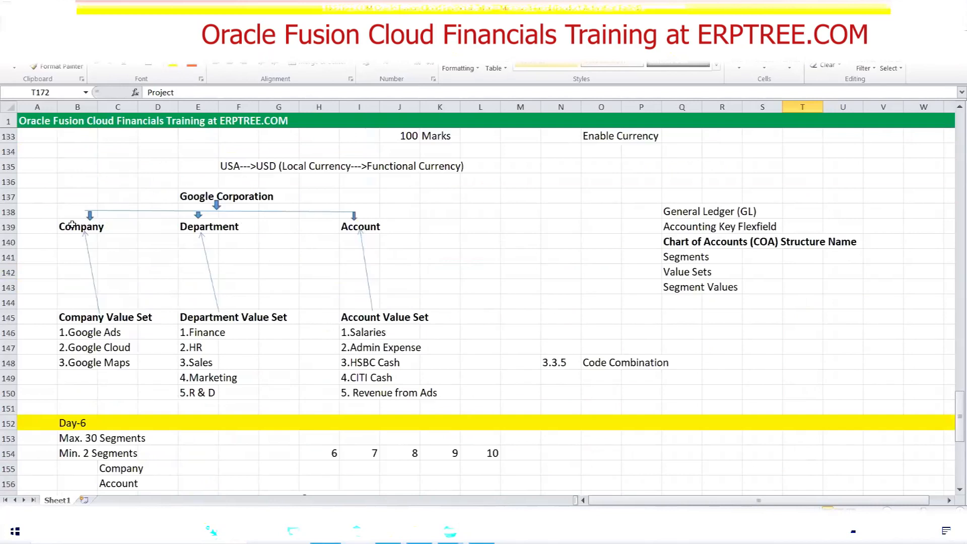
{"action": "left_click", "coordinate": [388, 531]}
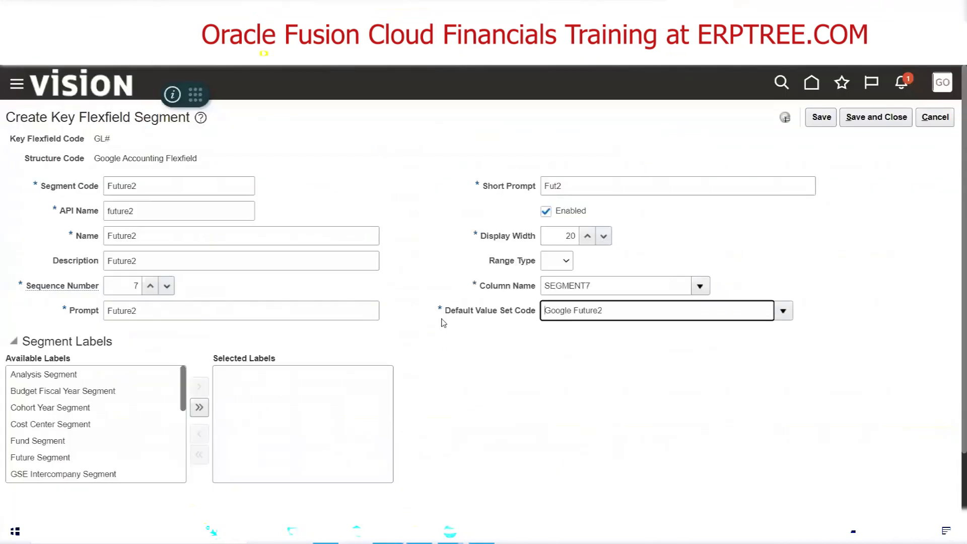
Examine the Future2 segment's default value set code, highlighting its Google prefix and its Future2 part separately
{"action": "left_click_drag", "start_coordinate": [445, 309], "coordinate": [536, 313]}
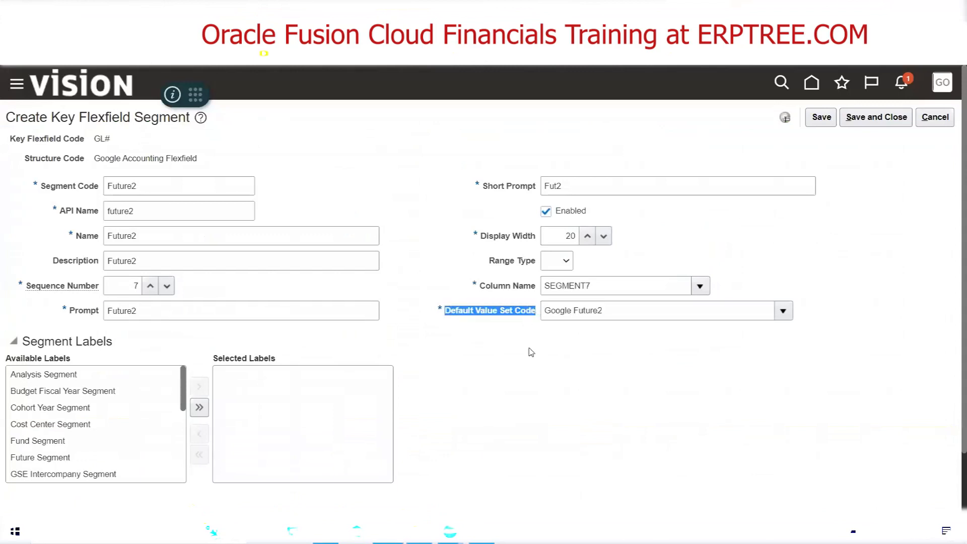
{"action": "double_click", "coordinate": [572, 310]}
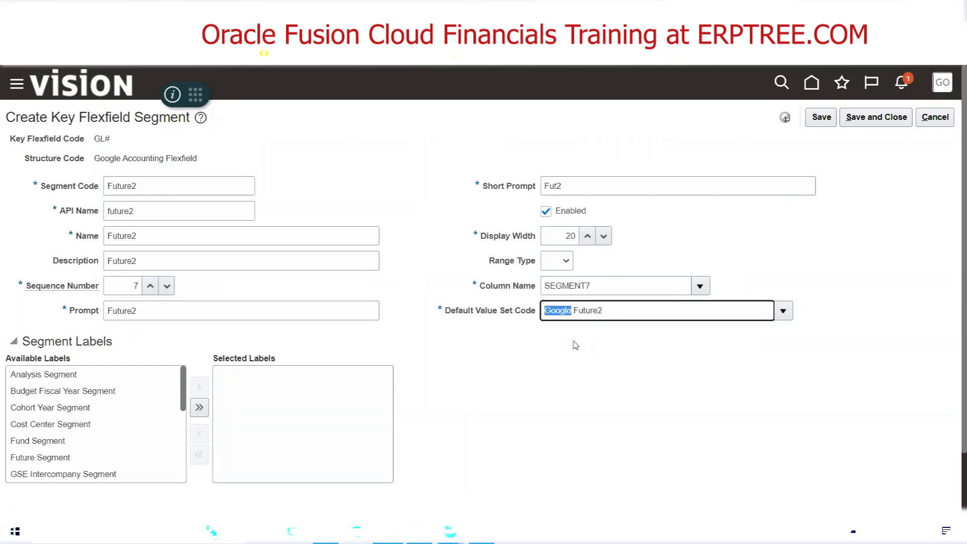
{"action": "left_click_drag", "start_coordinate": [606, 313], "coordinate": [574, 313]}
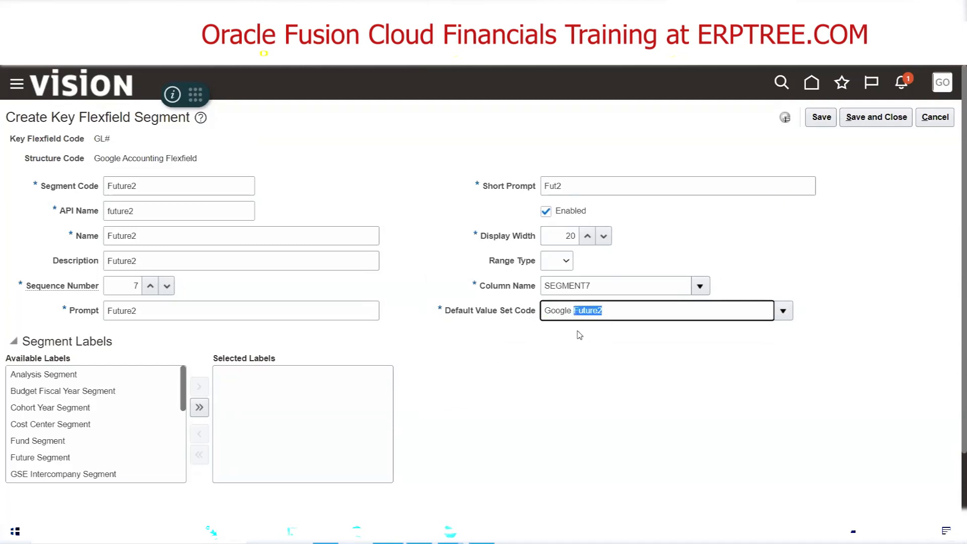
{"action": "left_click", "coordinate": [572, 312]}
{"action": "left_click_drag", "start_coordinate": [572, 312], "coordinate": [543, 313]}
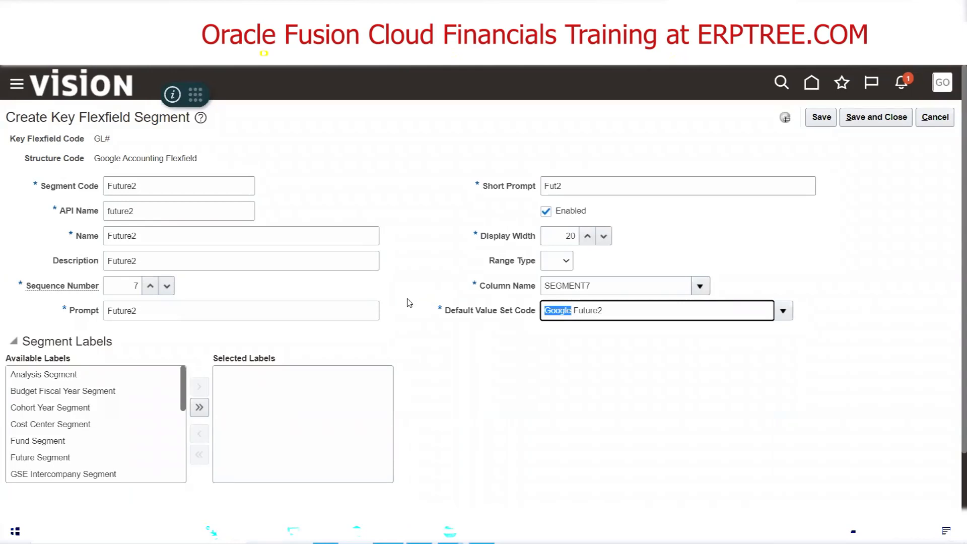
{"action": "left_click", "coordinate": [572, 310]}
{"action": "double_click", "coordinate": [572, 310]}
{"action": "left_click", "coordinate": [710, 235]}
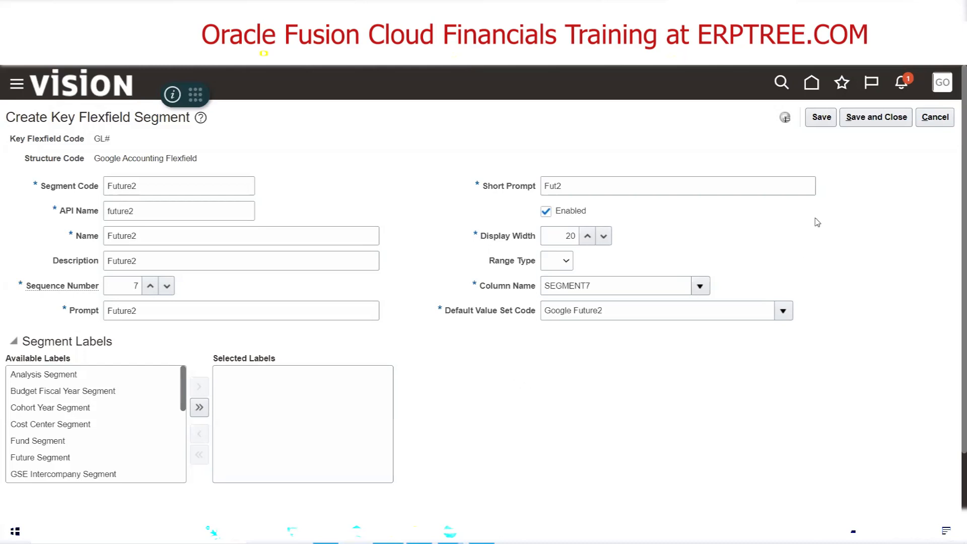
Save and close the Future2 segment and review the structure's full segment list
{"action": "left_click", "coordinate": [876, 118]}
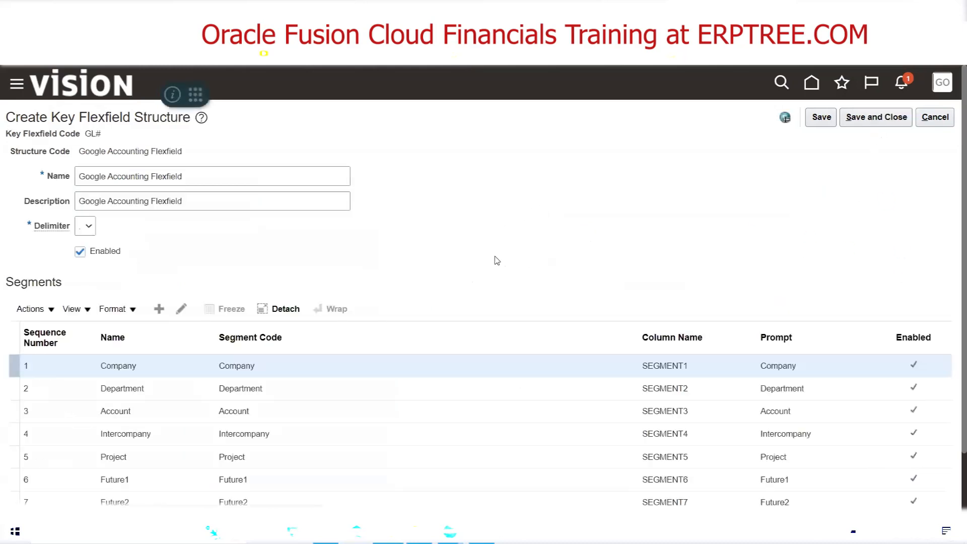
{"action": "scroll", "coordinate": [499, 261], "scroll_direction": "down", "scroll_amount": 2}
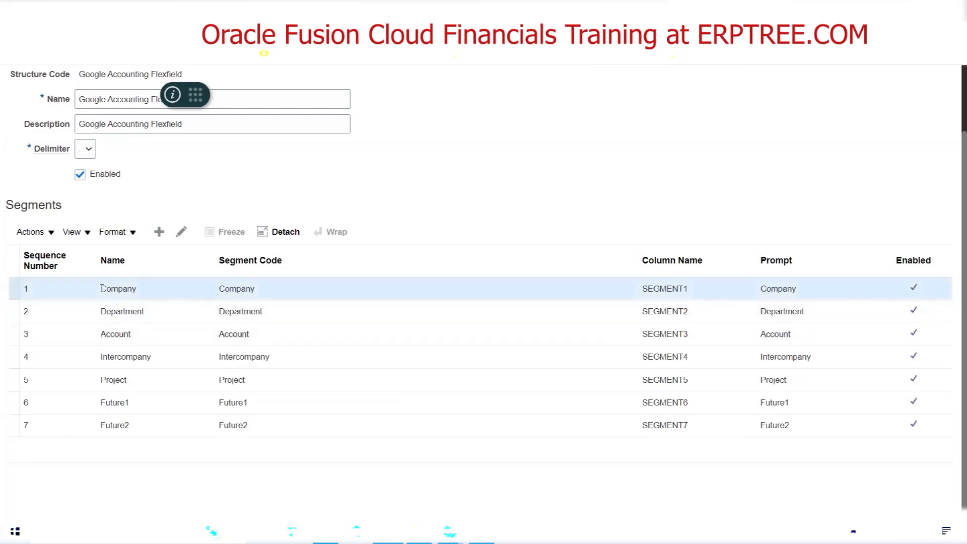
Open the Company segment for editing, examine its segment code and name, and save and close it
{"action": "left_click", "coordinate": [181, 232]}
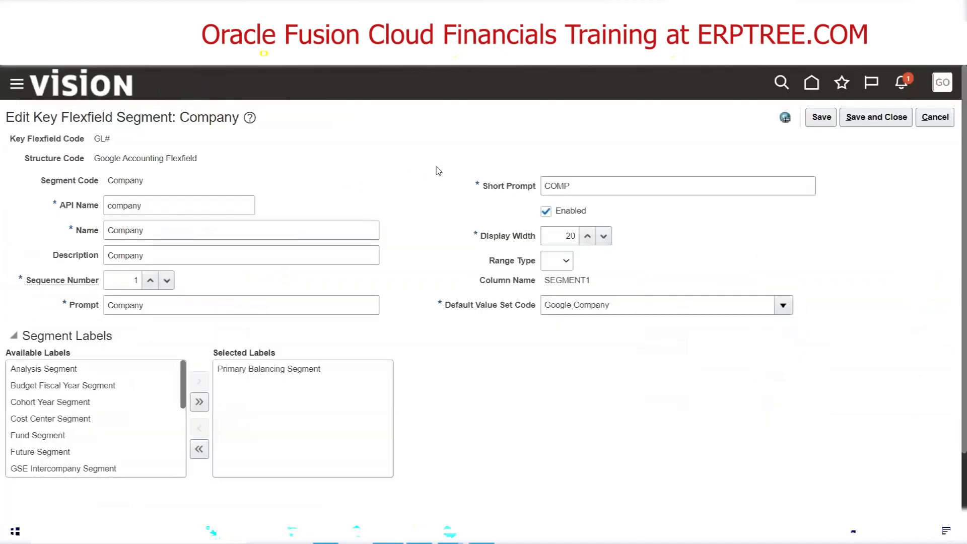
{"action": "double_click", "coordinate": [125, 179]}
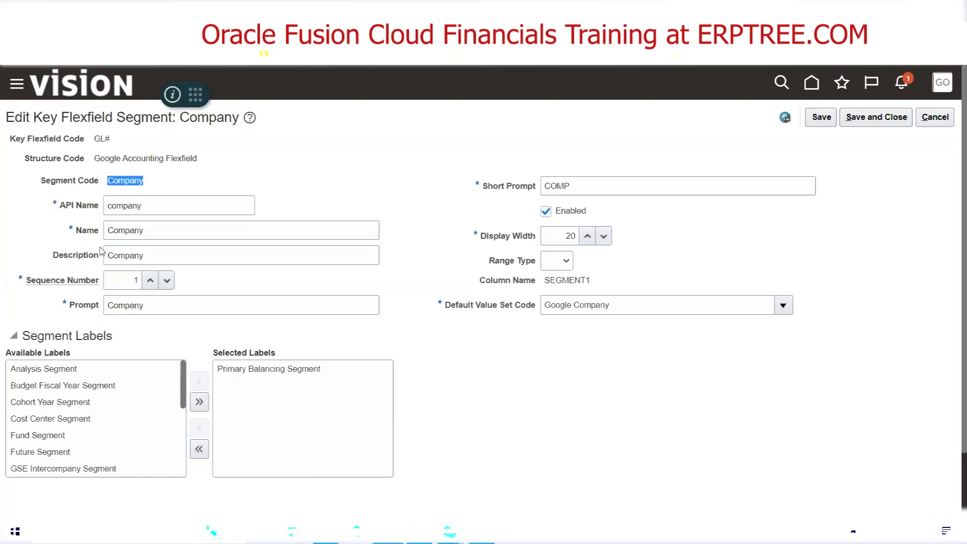
{"action": "double_click", "coordinate": [87, 232]}
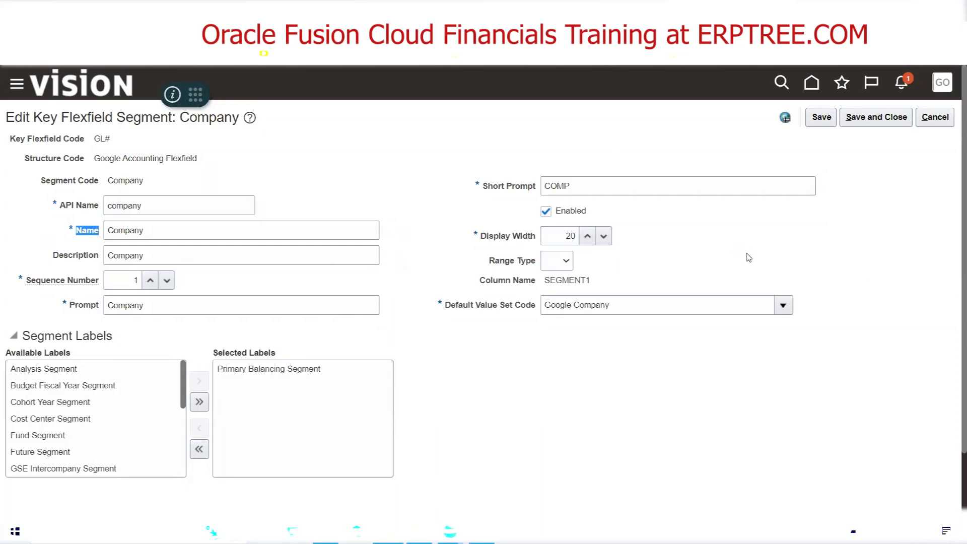
{"action": "left_click", "coordinate": [877, 117]}
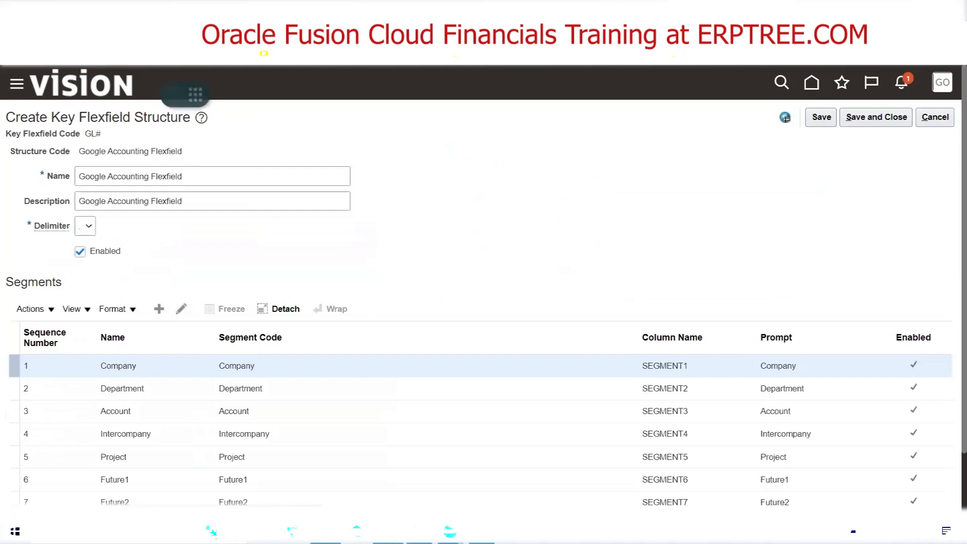
Switch to the Excel checklist and mark Create Segments, Assign Value Sets to Segments and Assign "Segment Lables" to Segments as Done
{"action": "left_click", "coordinate": [325, 532]}
{"action": "scroll", "coordinate": [289, 346], "scroll_direction": "down", "scroll_amount": 9}
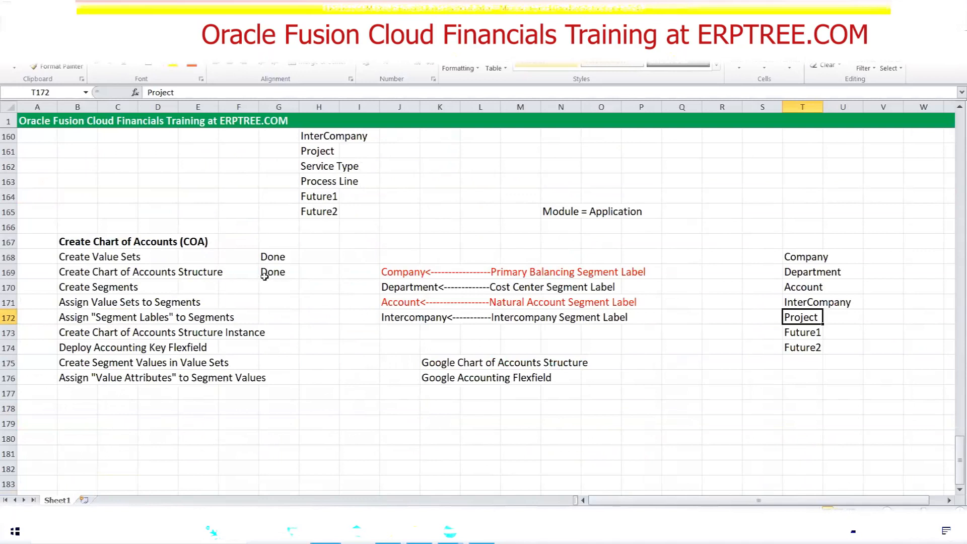
{"action": "left_click", "coordinate": [79, 288]}
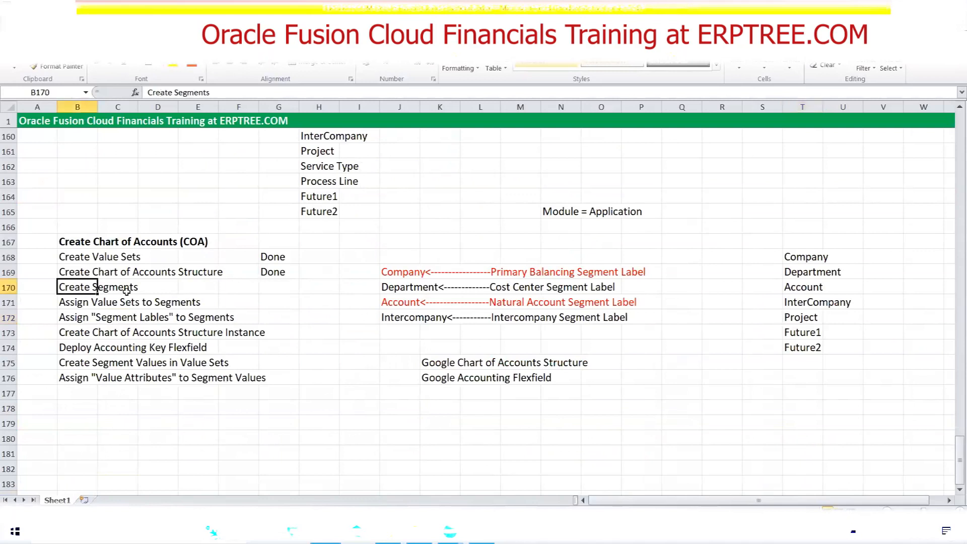
{"action": "left_click", "coordinate": [271, 288]}
{"action": "type", "text": "done"}
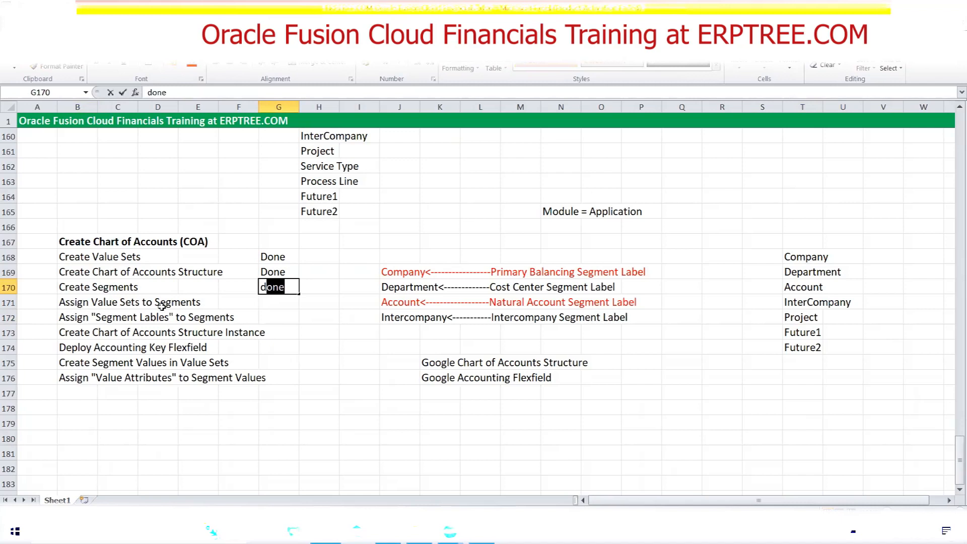
{"action": "left_click", "coordinate": [276, 304]}
{"action": "type", "text": "done"}
{"action": "key", "text": "Tab"}
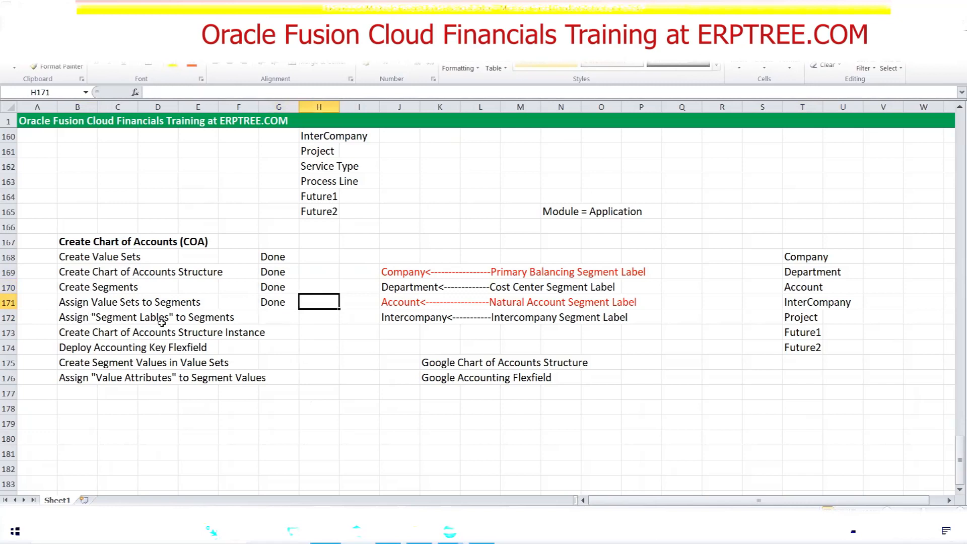
{"action": "left_click", "coordinate": [285, 321]}
{"action": "type", "text": "d"}
{"action": "key", "text": "Tab"}
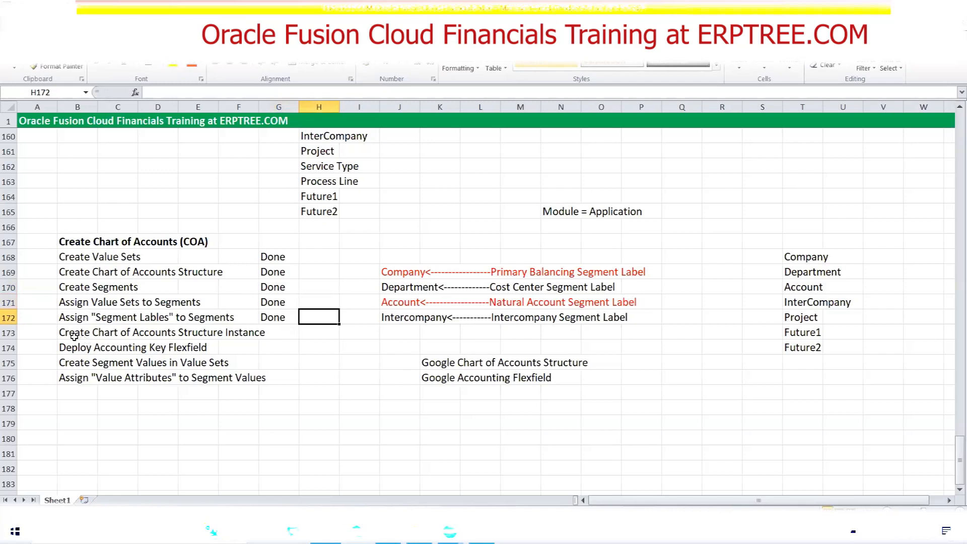
Highlight the Create Chart of Accounts Structure Instance item in the checklist and switch back to Oracle Fusion
{"action": "left_click", "coordinate": [267, 332]}
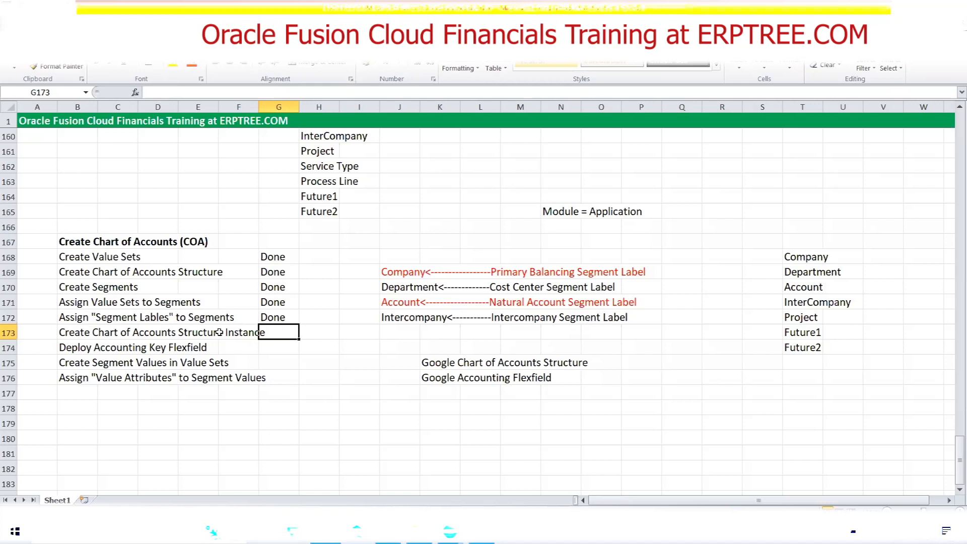
{"action": "left_click_drag", "start_coordinate": [58, 336], "coordinate": [252, 336]}
{"action": "left_click", "coordinate": [387, 531]}
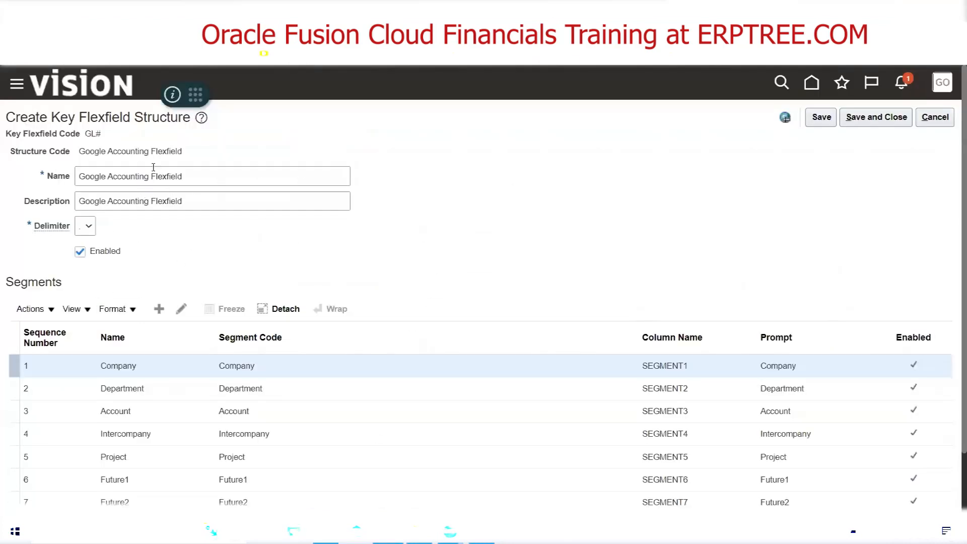
Save and close the Google Accounting Flexfield structure and return to Manage Chart of Accounts Structures
{"action": "scroll", "coordinate": [144, 342], "scroll_direction": "down", "scroll_amount": 2}
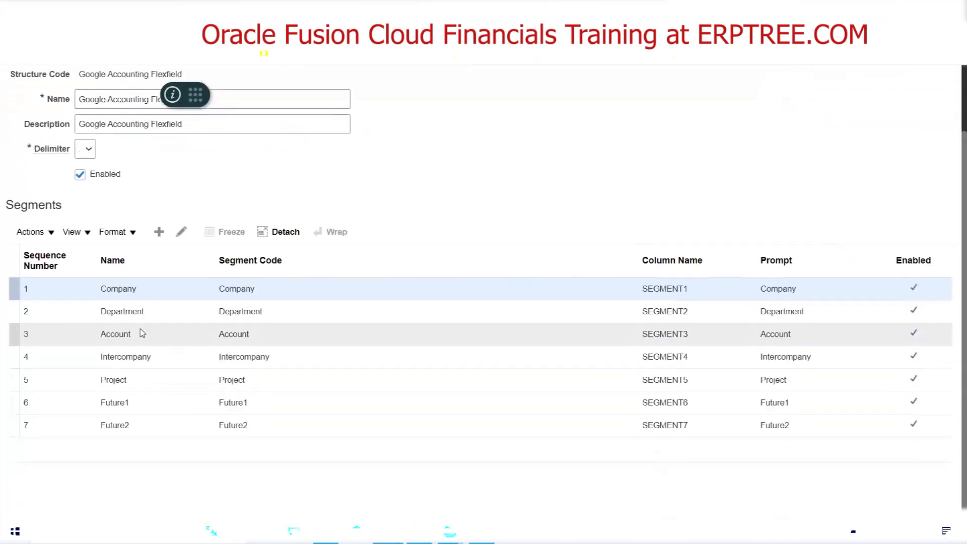
{"action": "scroll", "coordinate": [475, 241], "scroll_direction": "up", "scroll_amount": 2}
{"action": "scroll", "coordinate": [475, 240], "scroll_direction": "up", "scroll_amount": 1}
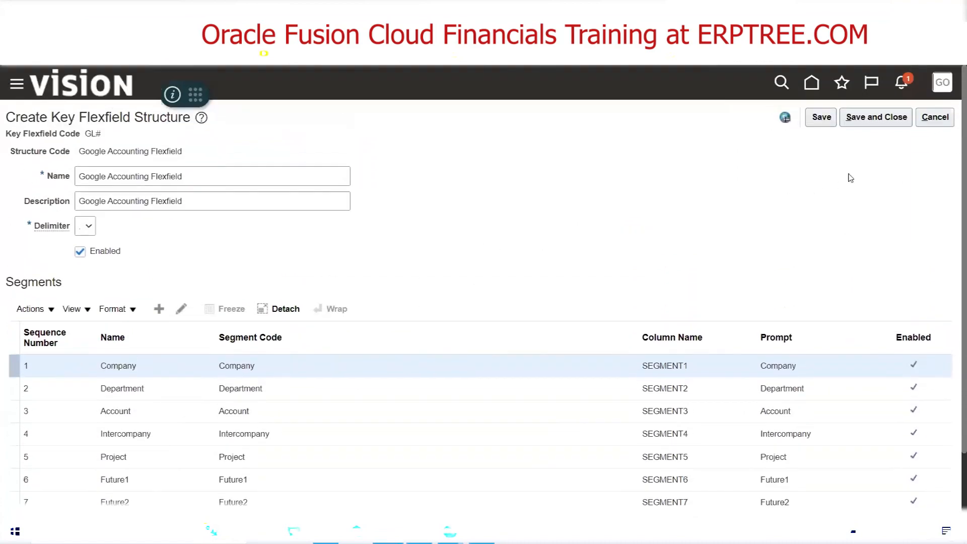
{"action": "left_click", "coordinate": [875, 118]}
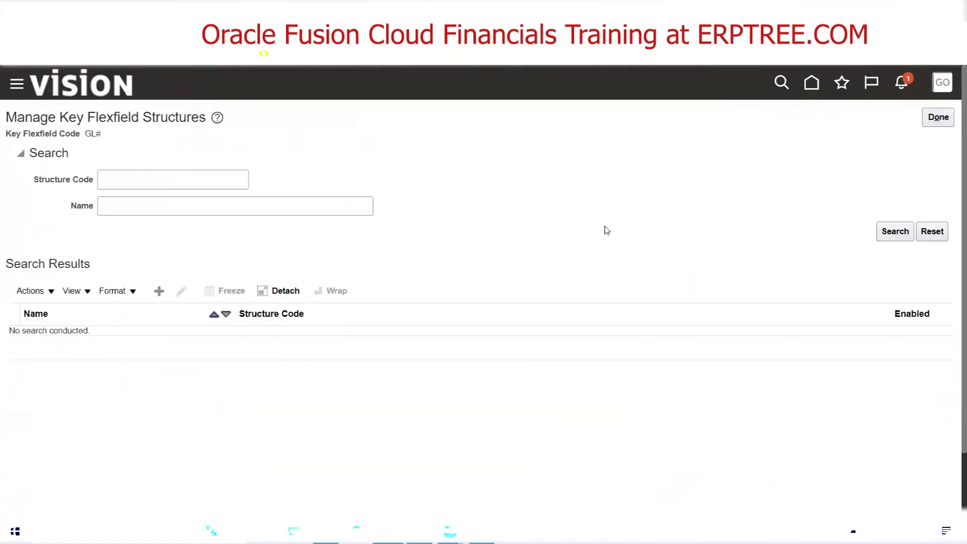
{"action": "left_click", "coordinate": [938, 120]}
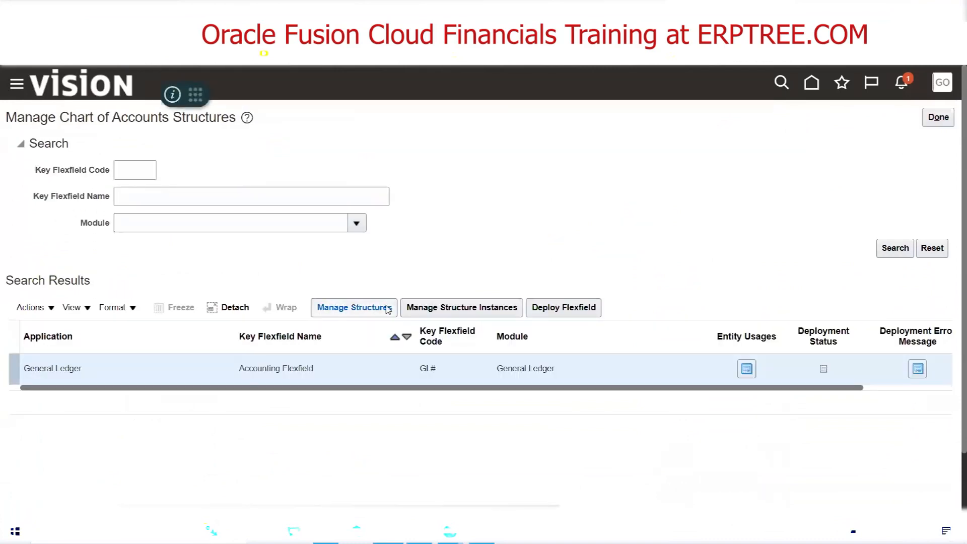
Open the structure instances of the General Ledger Accounting Flexfield and start creating a new one
{"action": "left_click", "coordinate": [464, 316]}
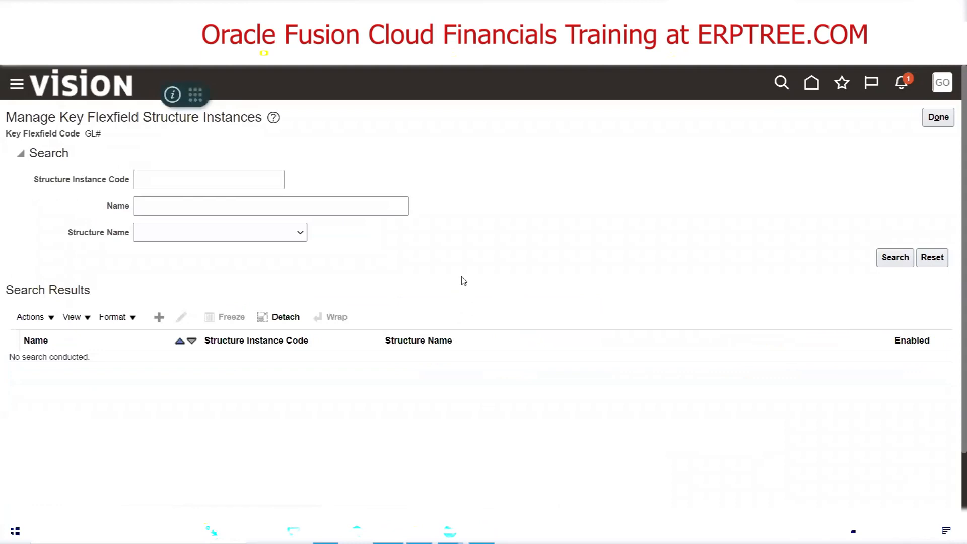
{"action": "left_click", "coordinate": [158, 323]}
{"action": "left_click", "coordinate": [157, 321]}
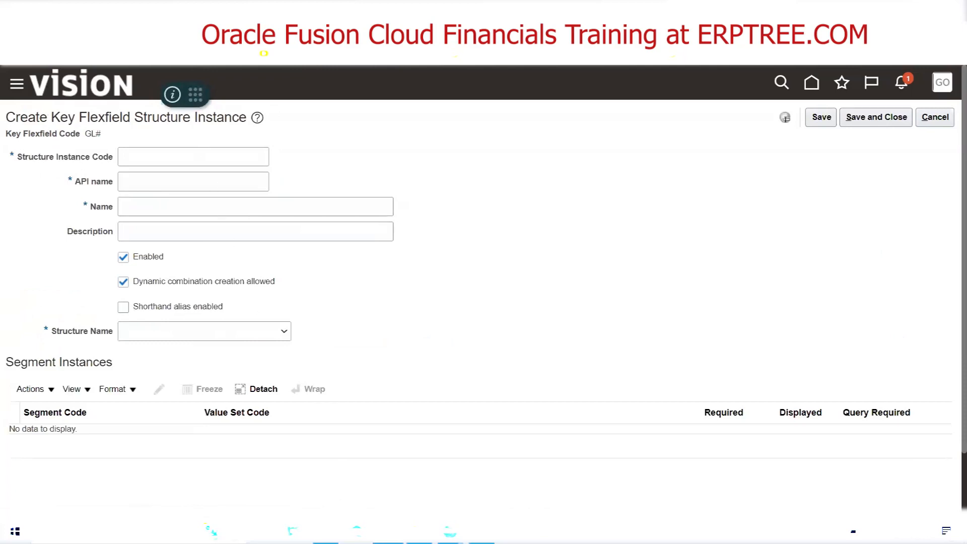
Switch to Excel and clear the Google Chart of Accounts Structure note from cell K175
{"action": "left_click", "coordinate": [449, 531]}
{"action": "left_click", "coordinate": [427, 365]}
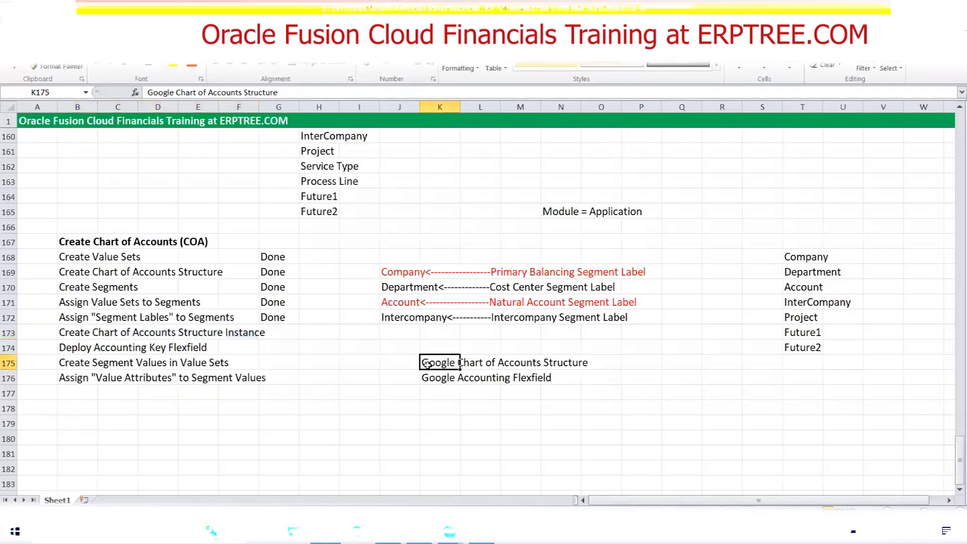
{"action": "key", "text": "Delete"}
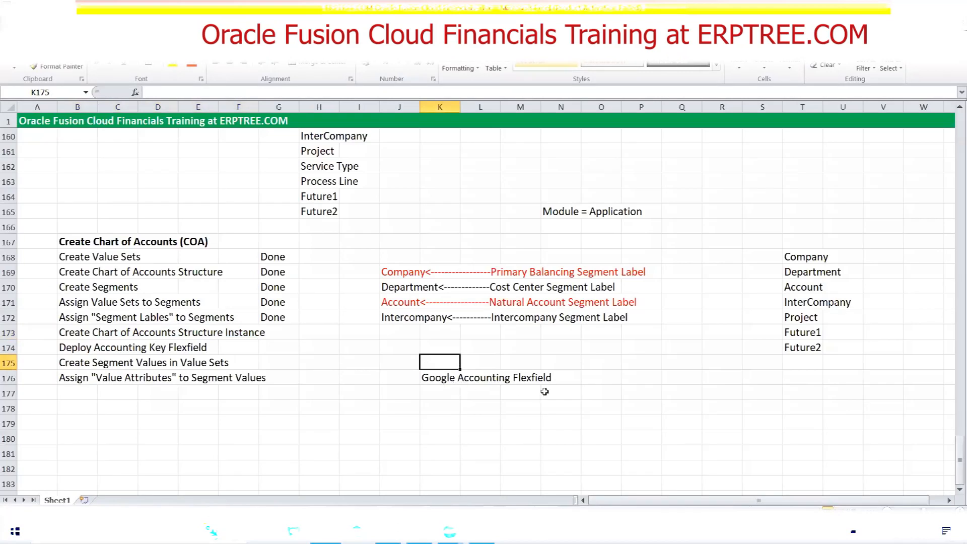
Enter Google Accounting Flex in cell K177, below the Google Accounting Flexfield note, and save the workbook
{"action": "left_click", "coordinate": [439, 391]}
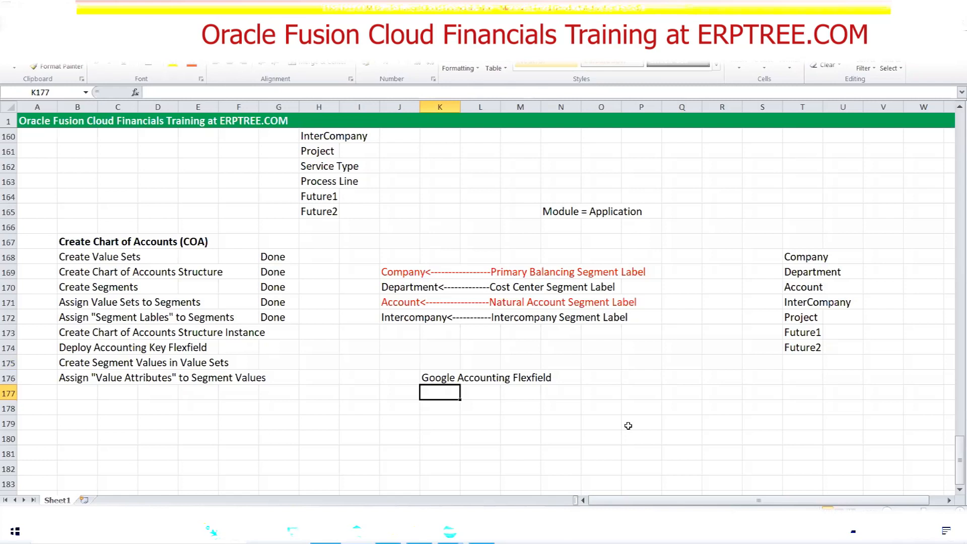
{"action": "type", "text": "Google Accounting Flex"}
{"action": "key", "text": "BackSpace"}
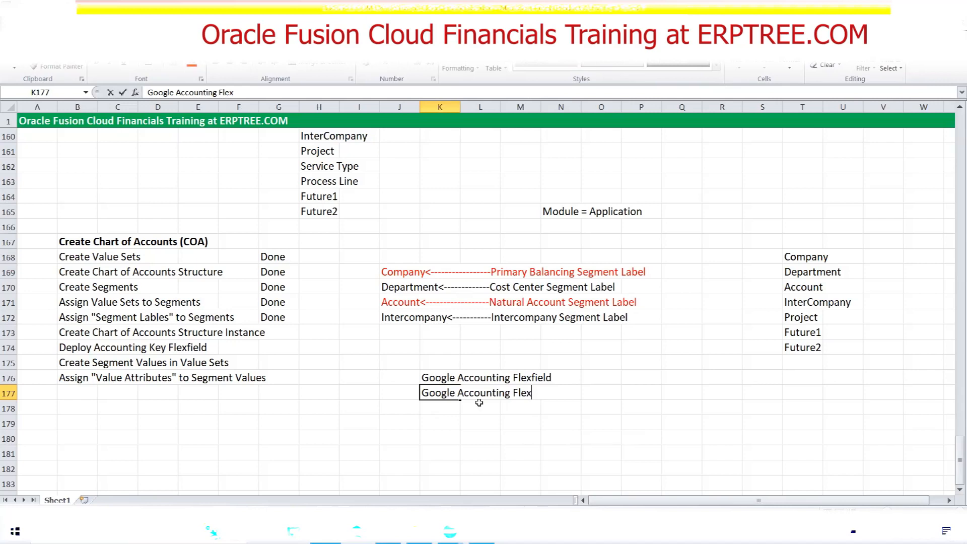
{"action": "key", "text": "ctrl+s"}
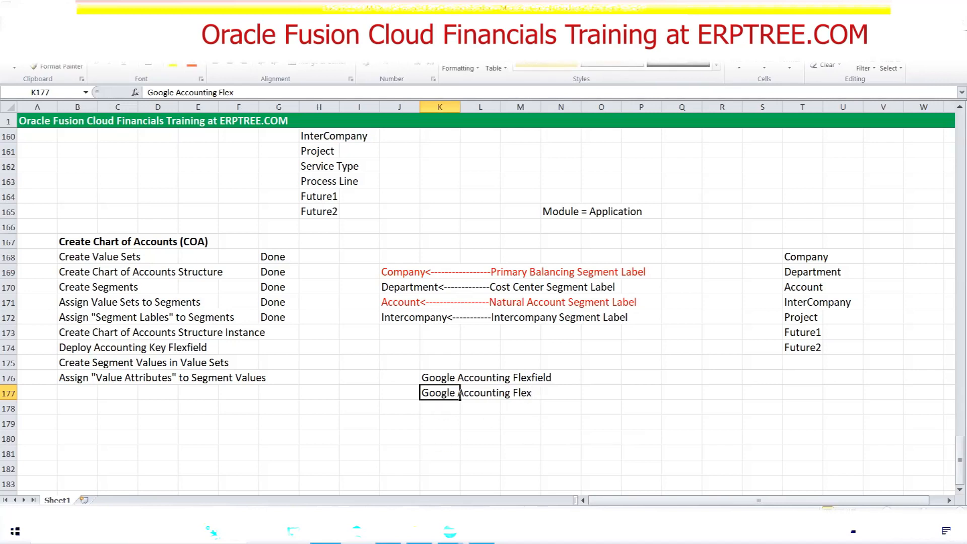
Return to Oracle Fusion and set the new structure instance's code to Google Accounting Flex
{"action": "key", "text": "alt+Tab"}
{"action": "left_click", "coordinate": [218, 157]}
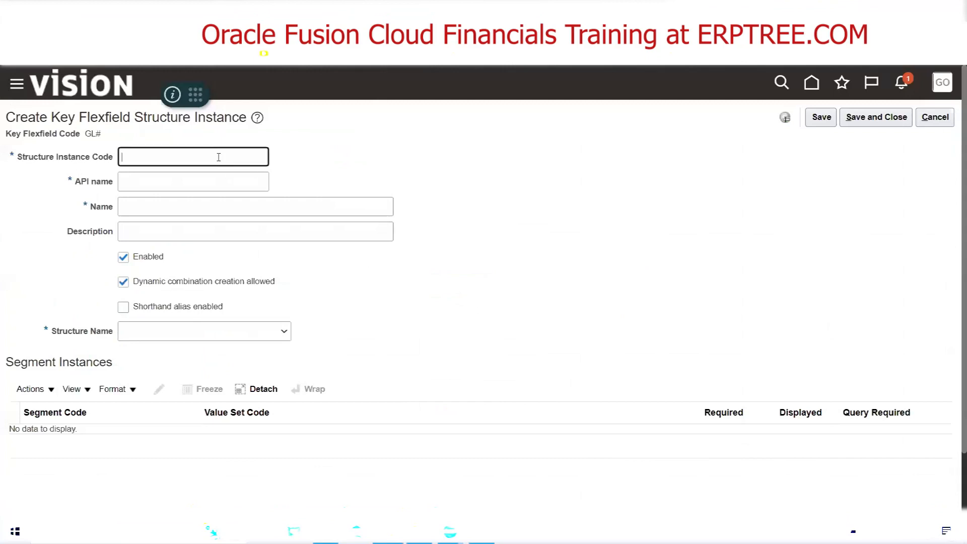
{"action": "type", "text": "Google Accounting Flex"}
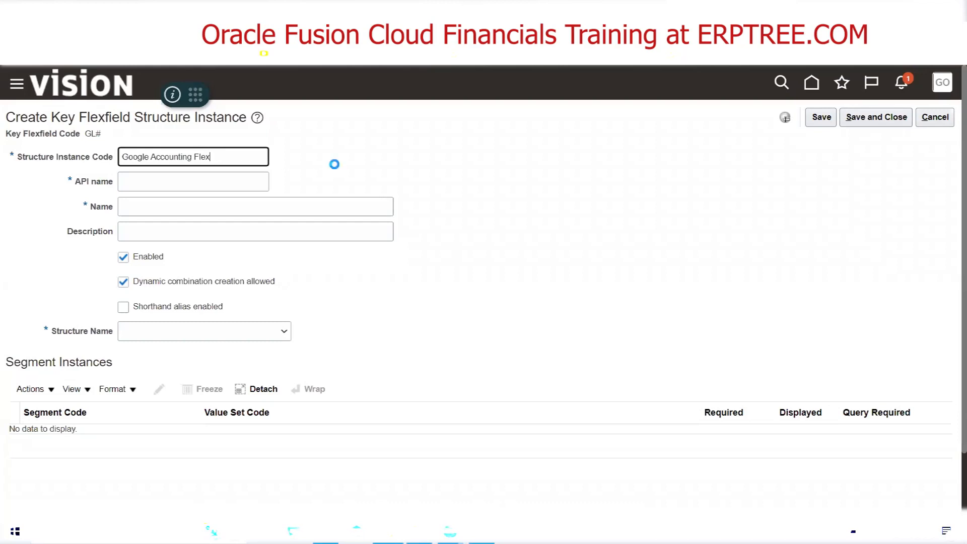
{"action": "key", "text": "Tab"}
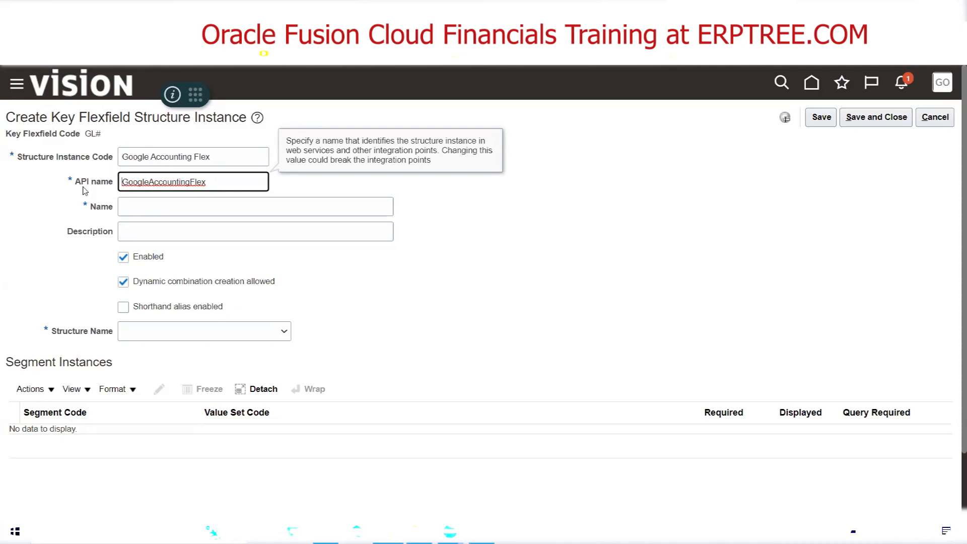
Copy the structure instance code Google Accounting Flex into the instance's name and description
{"action": "left_click", "coordinate": [205, 151]}
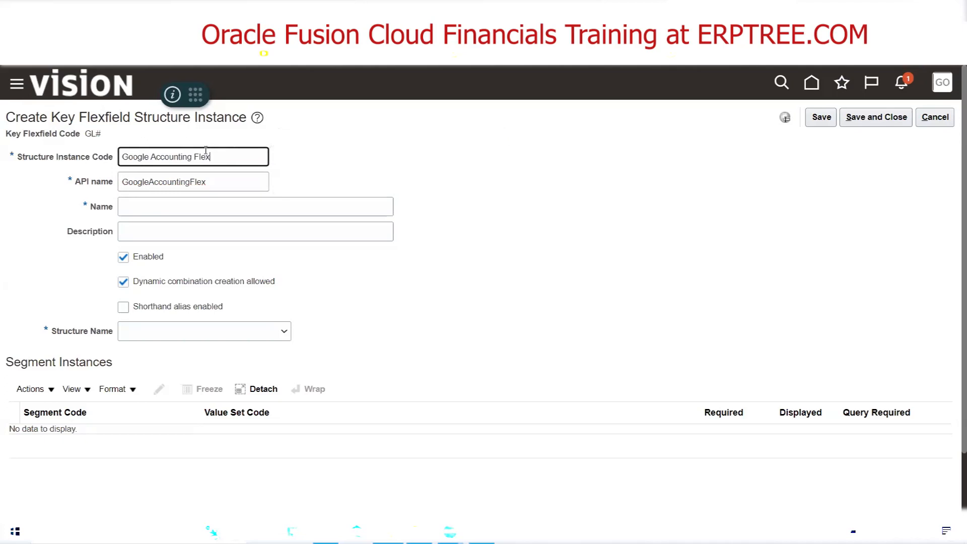
{"action": "left_click_drag", "start_coordinate": [205, 151], "coordinate": [105, 152]}
{"action": "key", "text": "ctrl+c"}
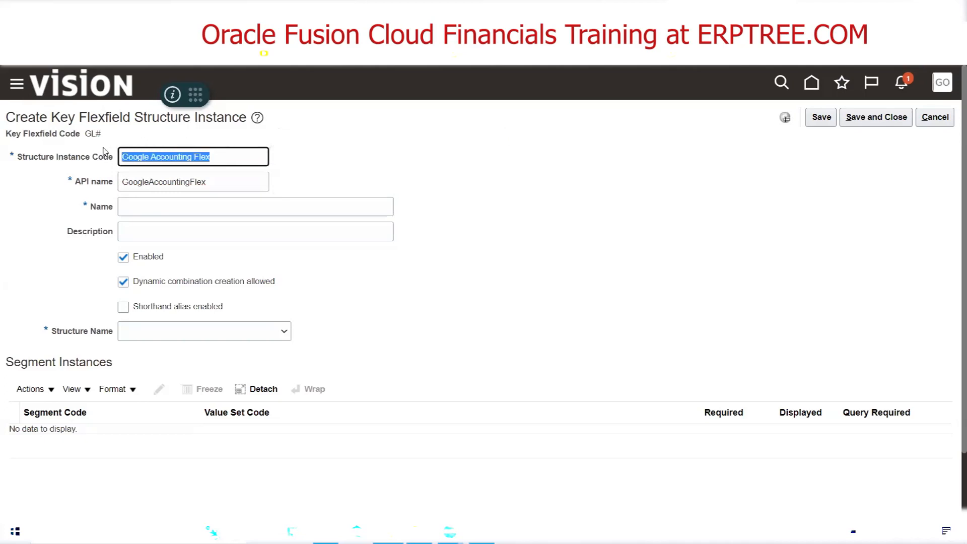
{"action": "left_click", "coordinate": [150, 212]}
{"action": "key", "text": "ctrl+v"}
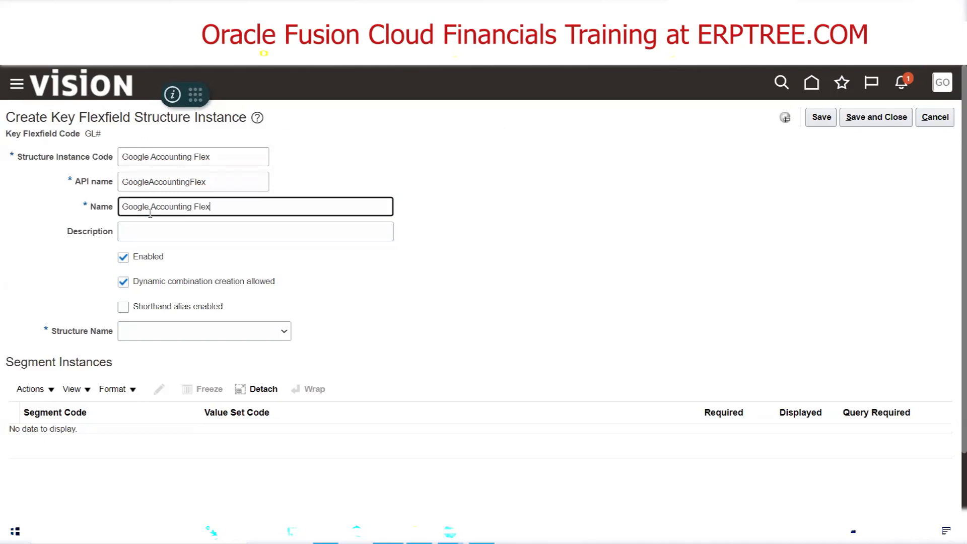
{"action": "key", "text": "Tab"}
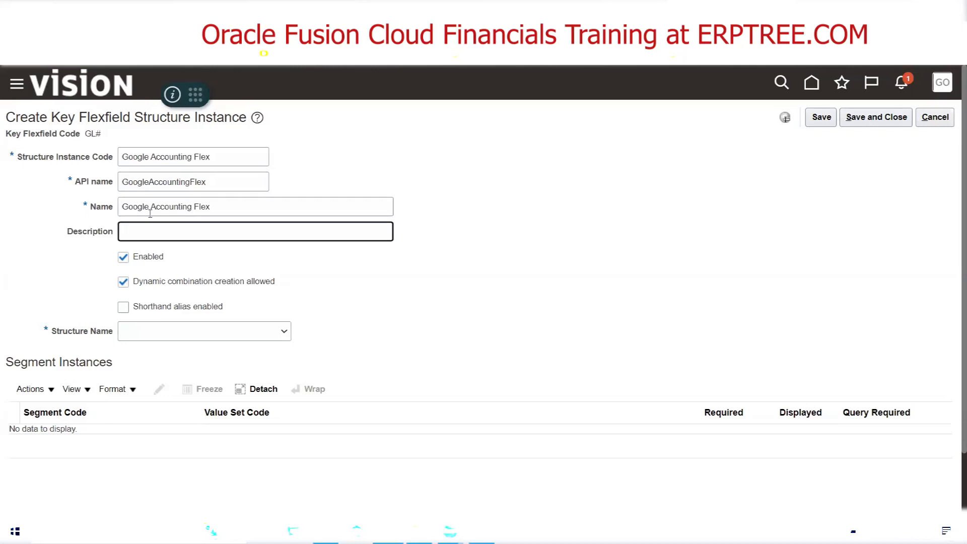
{"action": "key", "text": "ctrl+v"}
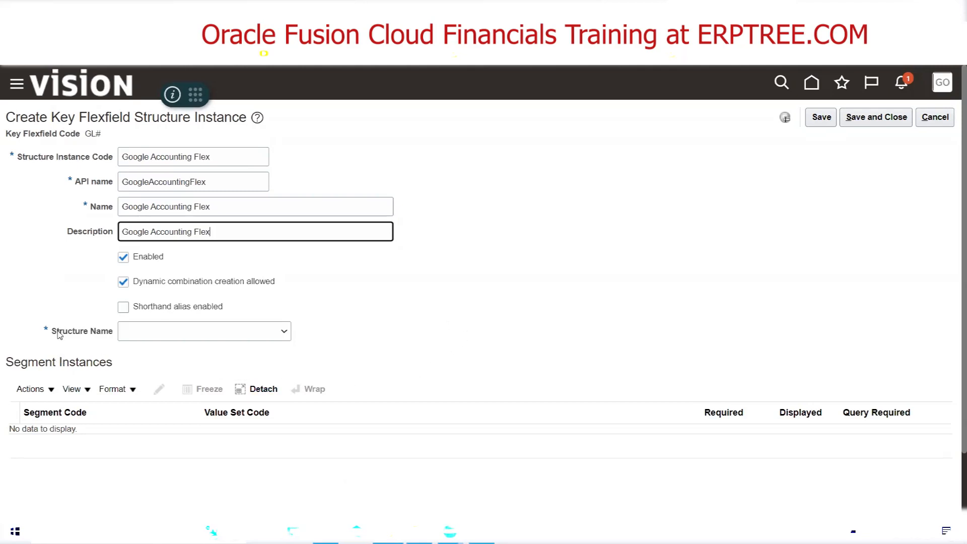
Set the structure instance's structure name to Google Accounting Flexfield
{"action": "left_click", "coordinate": [215, 334]}
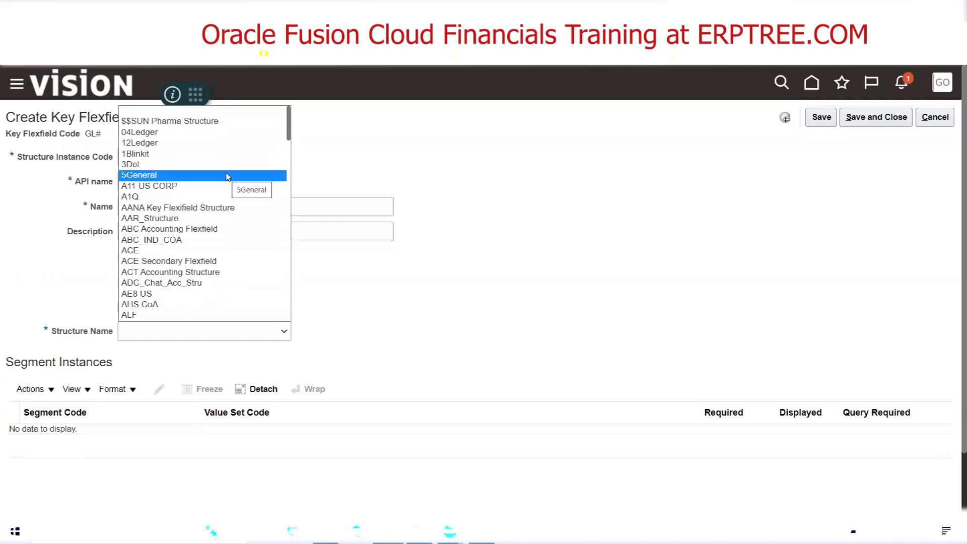
{"action": "key", "text": "g"}
{"action": "key", "text": "g"}
{"action": "key", "text": "g"}
{"action": "key", "text": "g"}
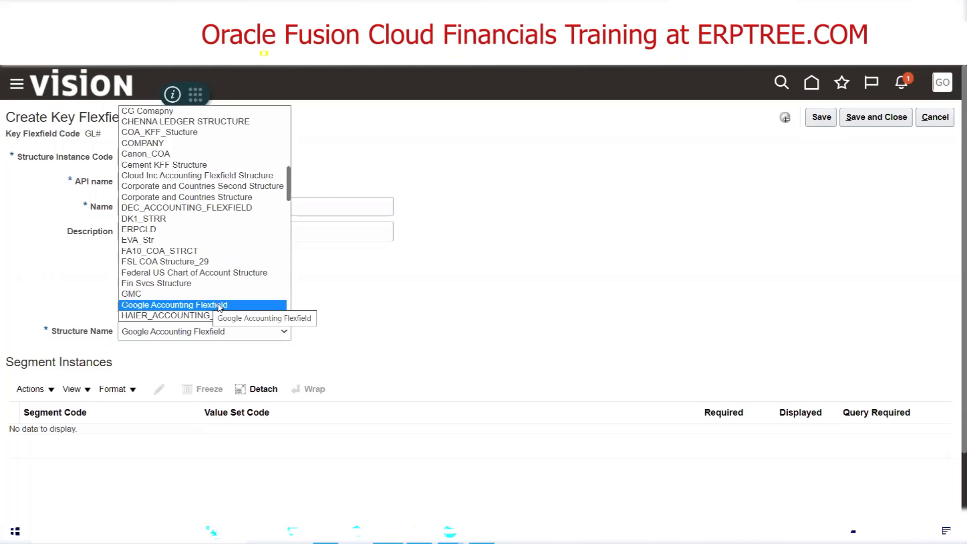
{"action": "left_click", "coordinate": [220, 306]}
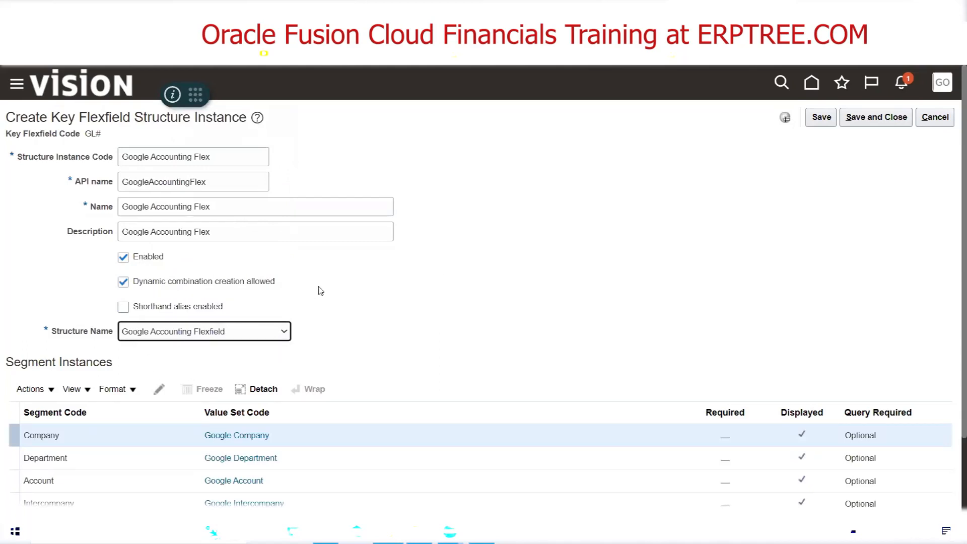
Mark the Company segment instance as required in the structure instance
{"action": "scroll", "coordinate": [320, 291], "scroll_direction": "down", "scroll_amount": 2}
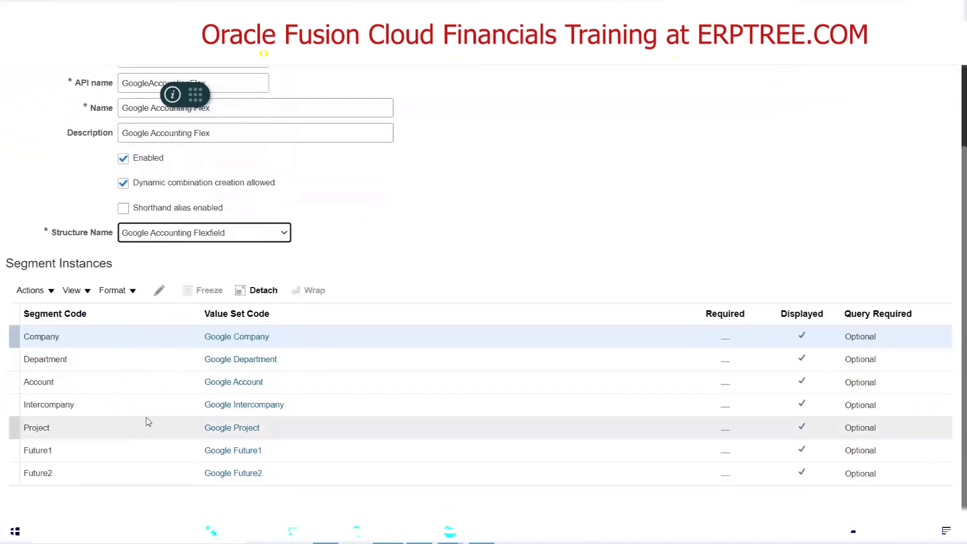
{"action": "scroll", "coordinate": [466, 191], "scroll_direction": "up", "scroll_amount": 2}
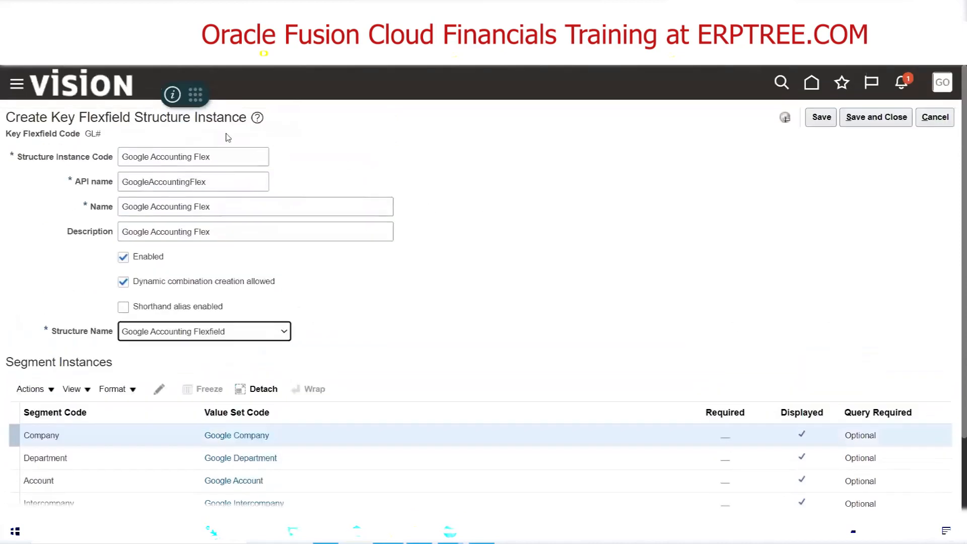
{"action": "scroll", "coordinate": [472, 268], "scroll_direction": "down", "scroll_amount": 2}
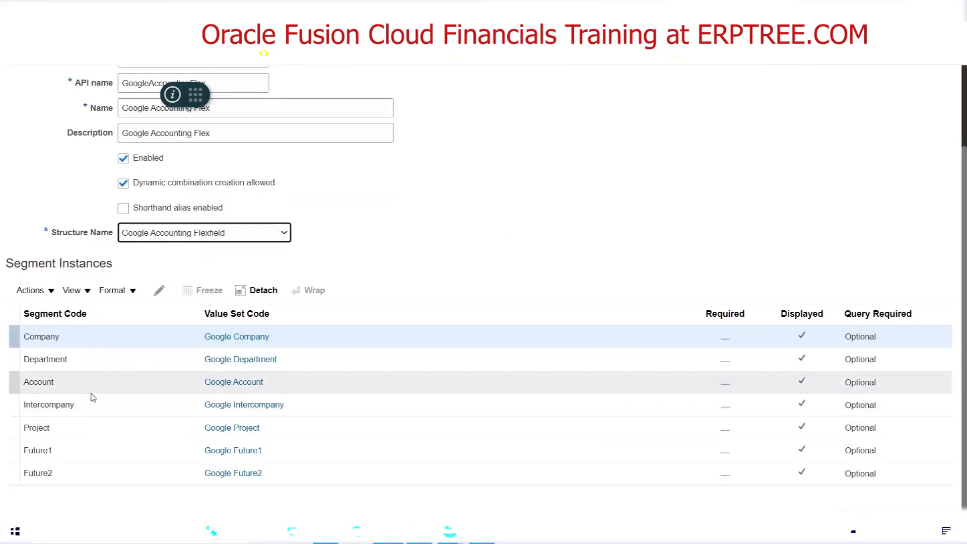
{"action": "scroll", "coordinate": [357, 257], "scroll_direction": "up", "scroll_amount": 2}
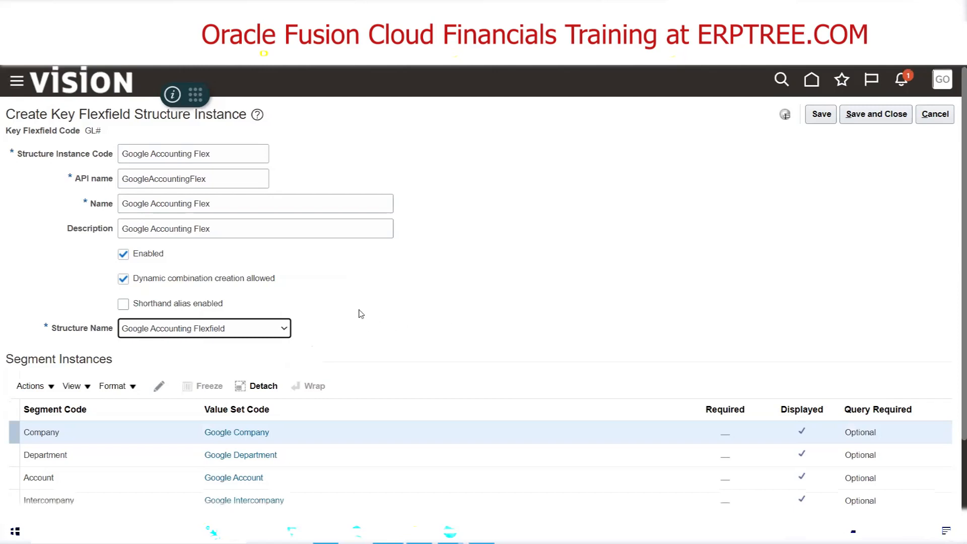
{"action": "scroll", "coordinate": [352, 325], "scroll_direction": "down", "scroll_amount": 2}
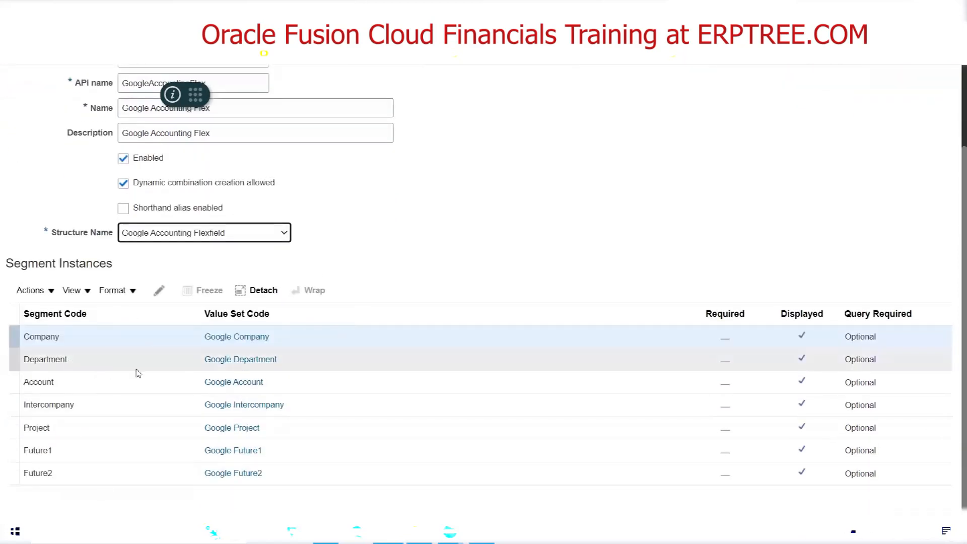
{"action": "left_click", "coordinate": [37, 342]}
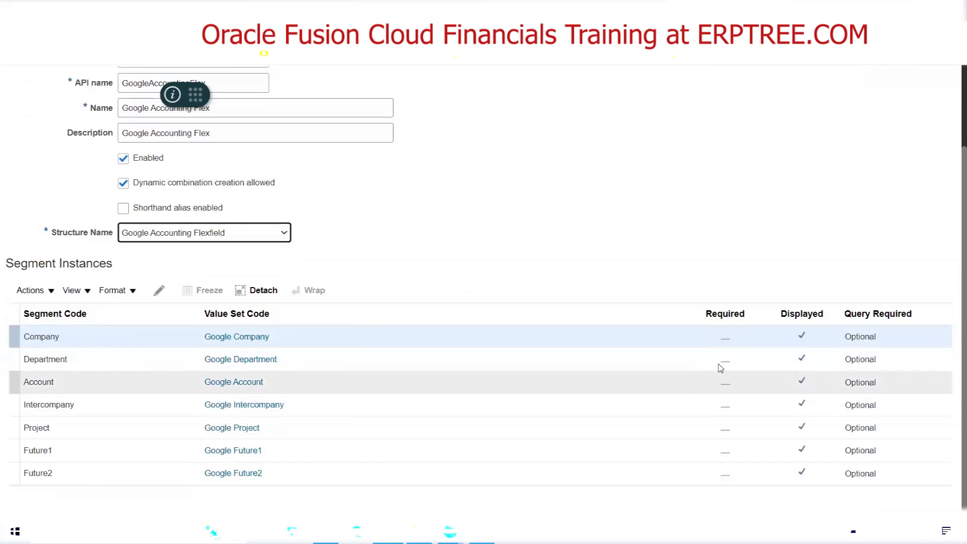
{"action": "left_click", "coordinate": [69, 340]}
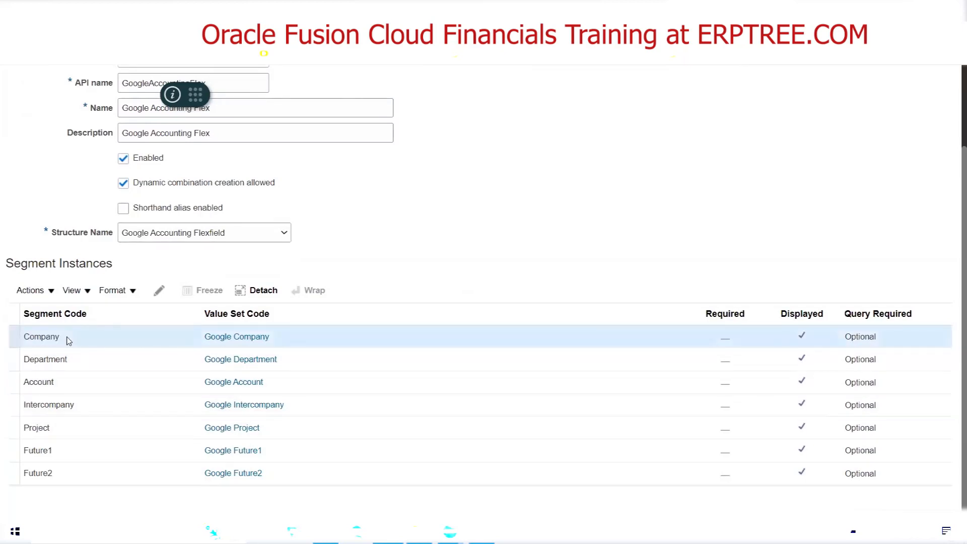
{"action": "left_click", "coordinate": [158, 293]}
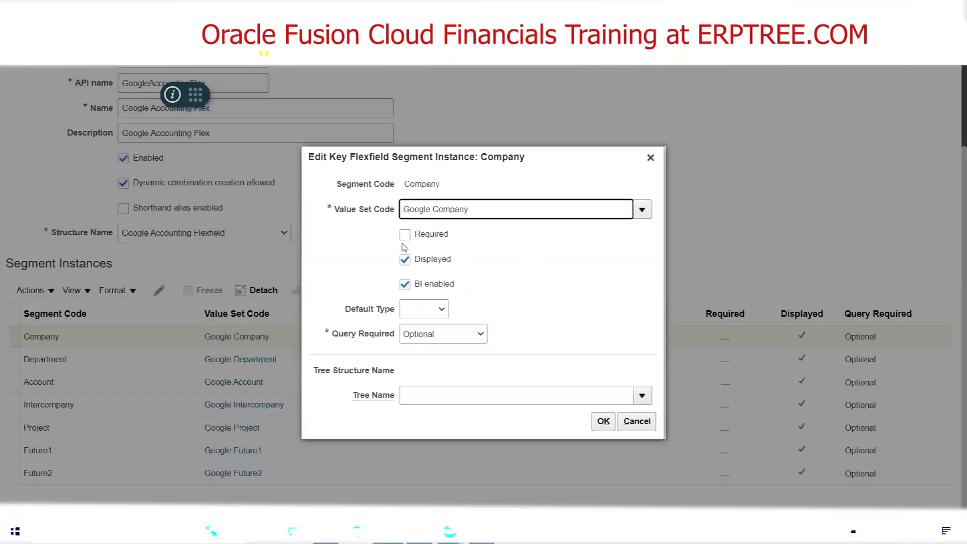
{"action": "left_click", "coordinate": [405, 234]}
{"action": "left_click", "coordinate": [603, 421]}
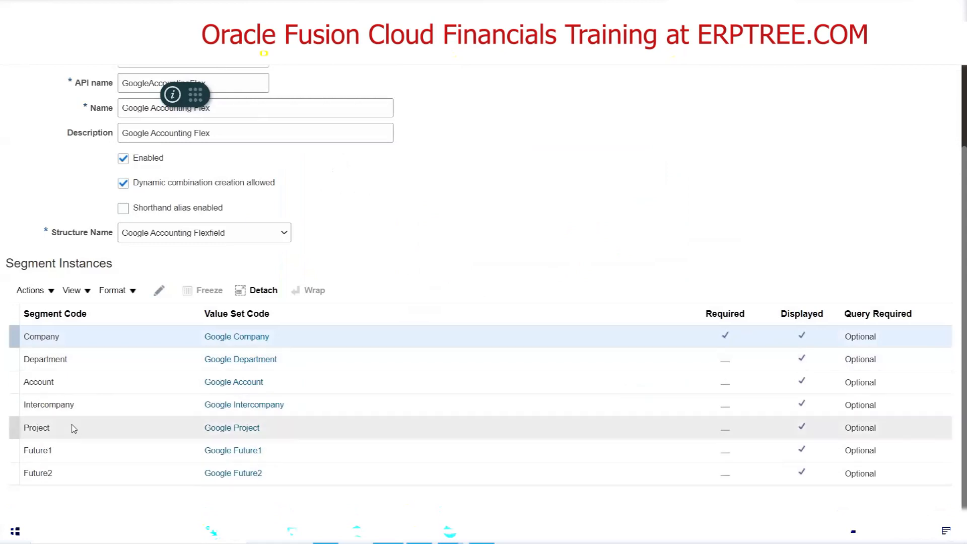
Make the Department and Account segment instances required
{"action": "left_click", "coordinate": [76, 362]}
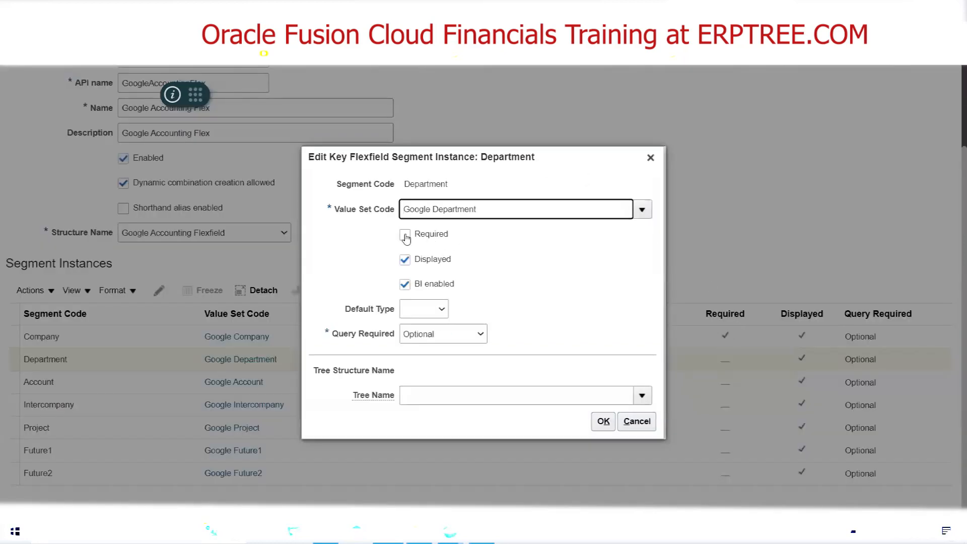
{"action": "left_click", "coordinate": [405, 234]}
{"action": "left_click", "coordinate": [605, 421]}
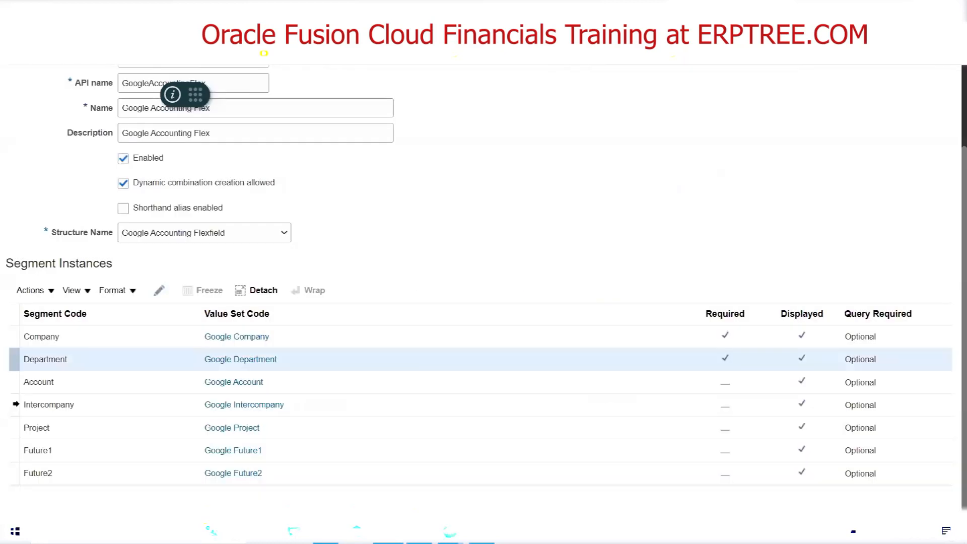
{"action": "left_click", "coordinate": [41, 381]}
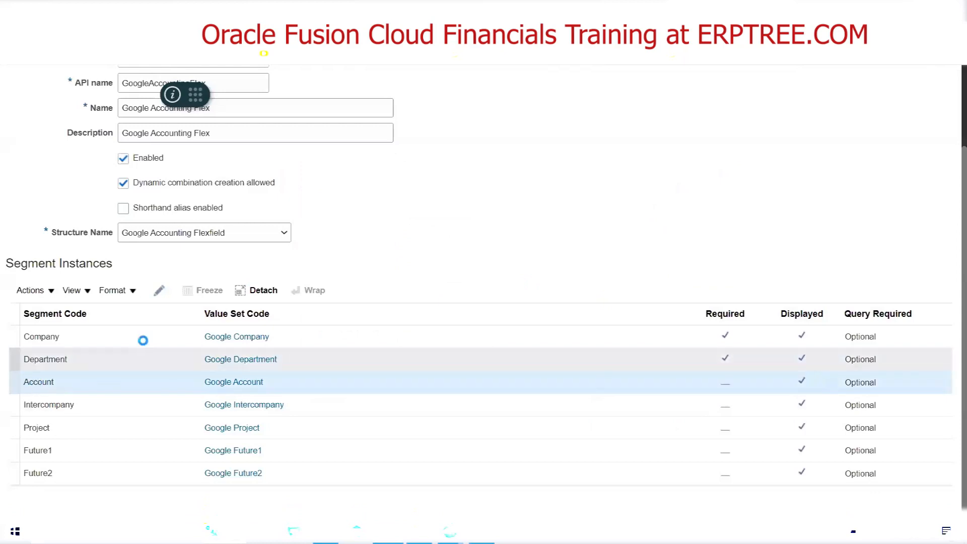
{"action": "left_click", "coordinate": [159, 290]}
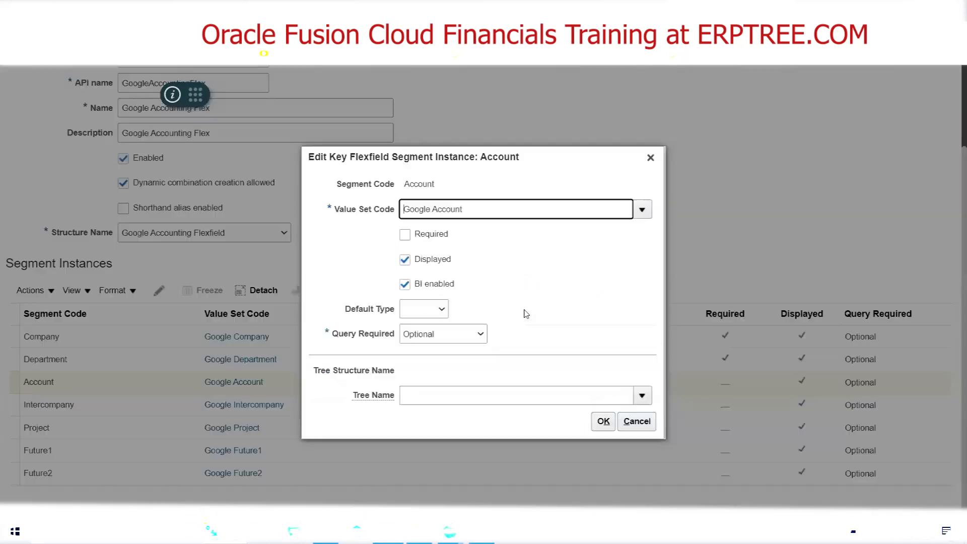
{"action": "left_click", "coordinate": [404, 235]}
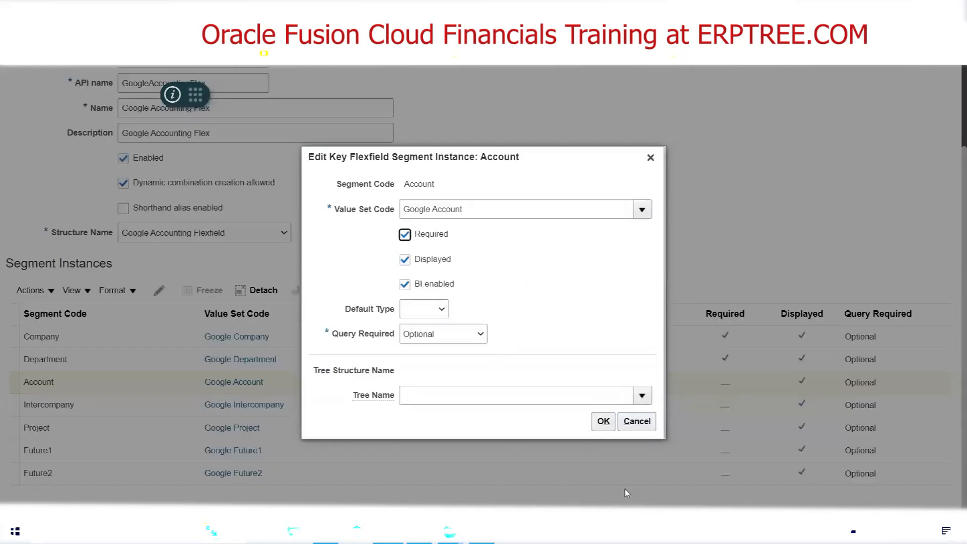
{"action": "left_click", "coordinate": [604, 421]}
Make the Intercompany and Project segment instances required
{"action": "left_click", "coordinate": [67, 404]}
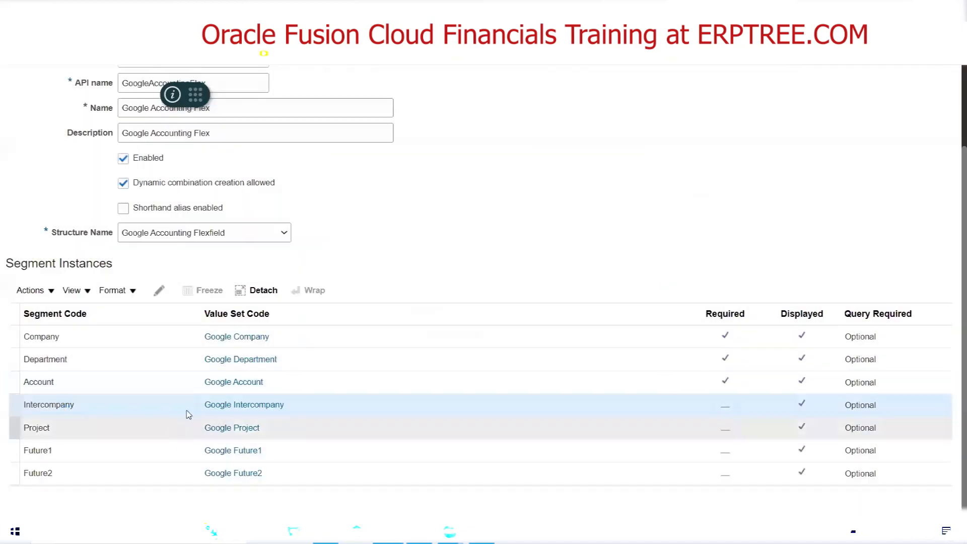
{"action": "left_click", "coordinate": [159, 290]}
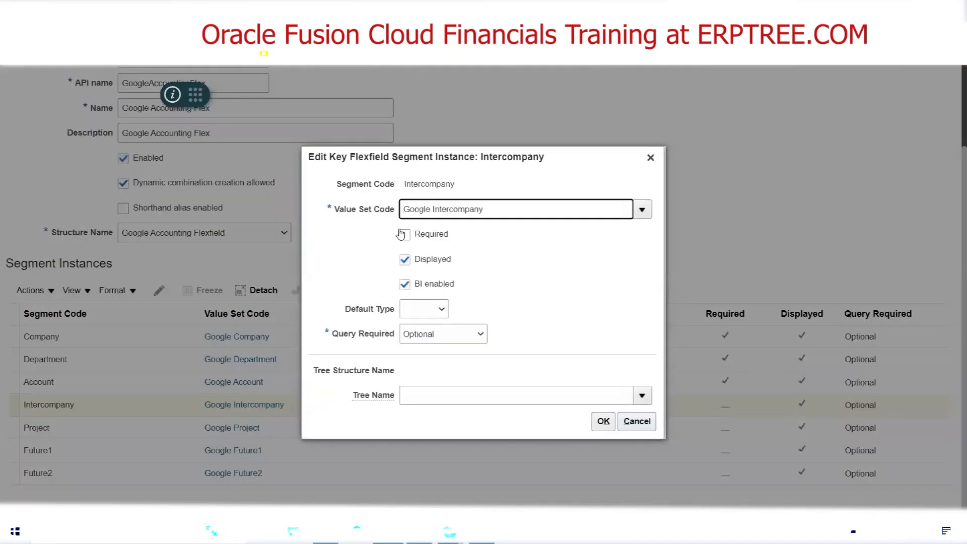
{"action": "left_click", "coordinate": [404, 235]}
{"action": "left_click", "coordinate": [603, 421]}
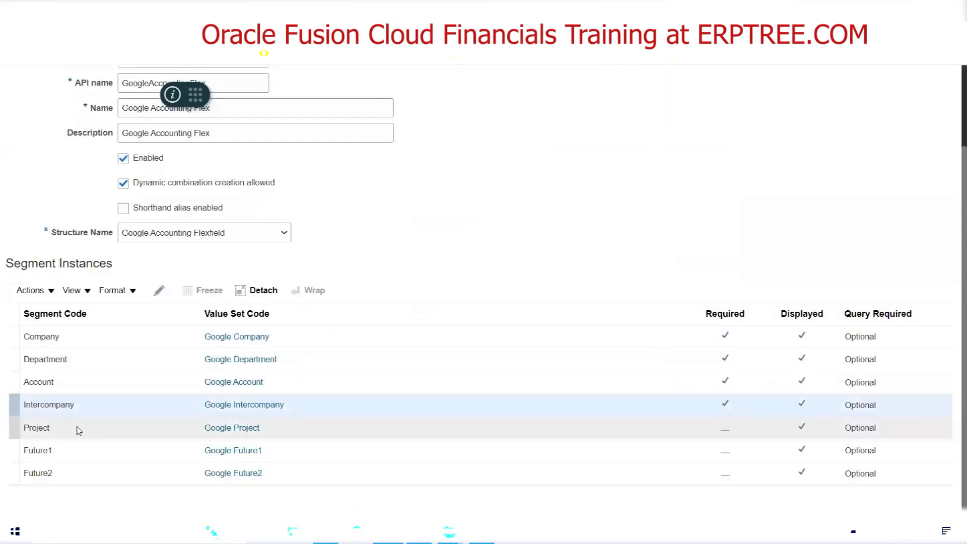
{"action": "left_click", "coordinate": [77, 428]}
{"action": "left_click", "coordinate": [157, 295]}
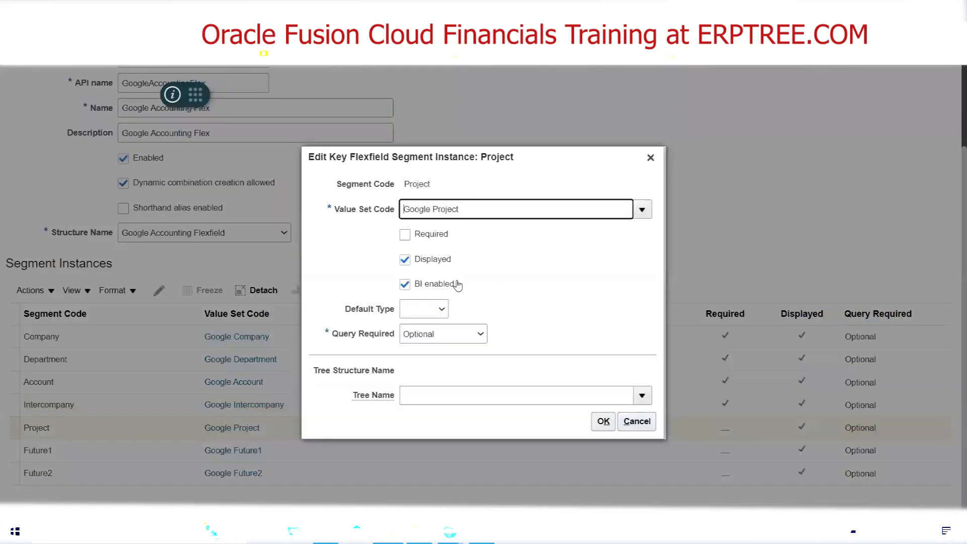
{"action": "left_click", "coordinate": [405, 235]}
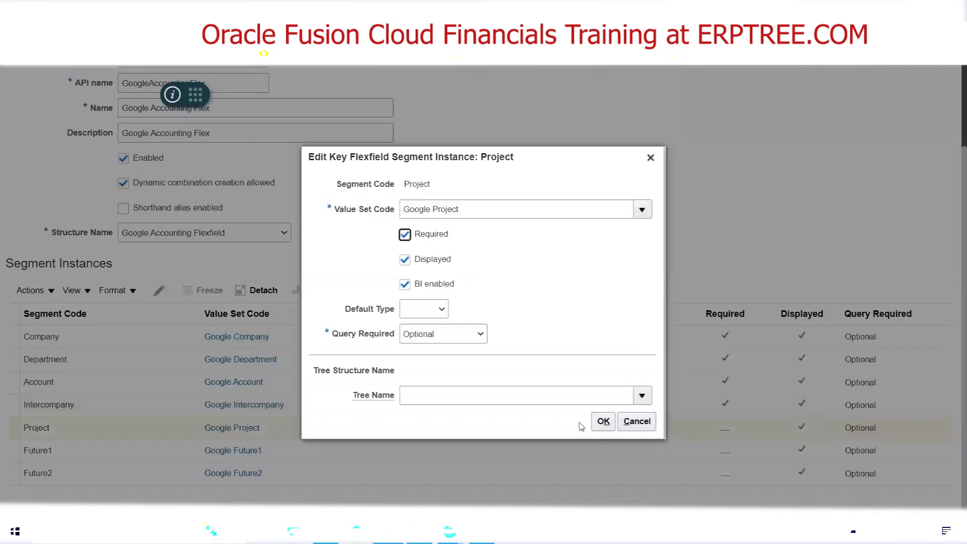
{"action": "left_click", "coordinate": [604, 421]}
Make the Future1 and Future2 segment instances required
{"action": "left_click", "coordinate": [57, 452]}
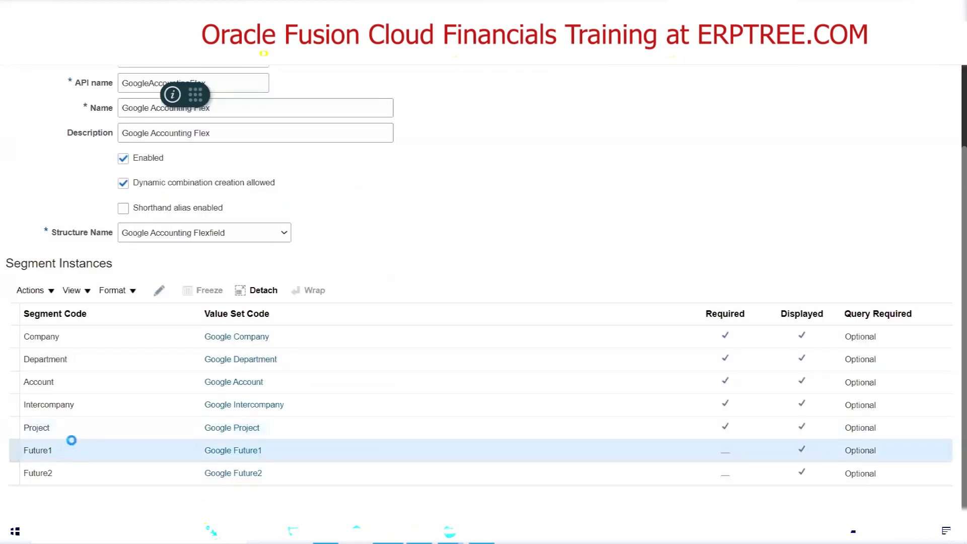
{"action": "left_click", "coordinate": [159, 292]}
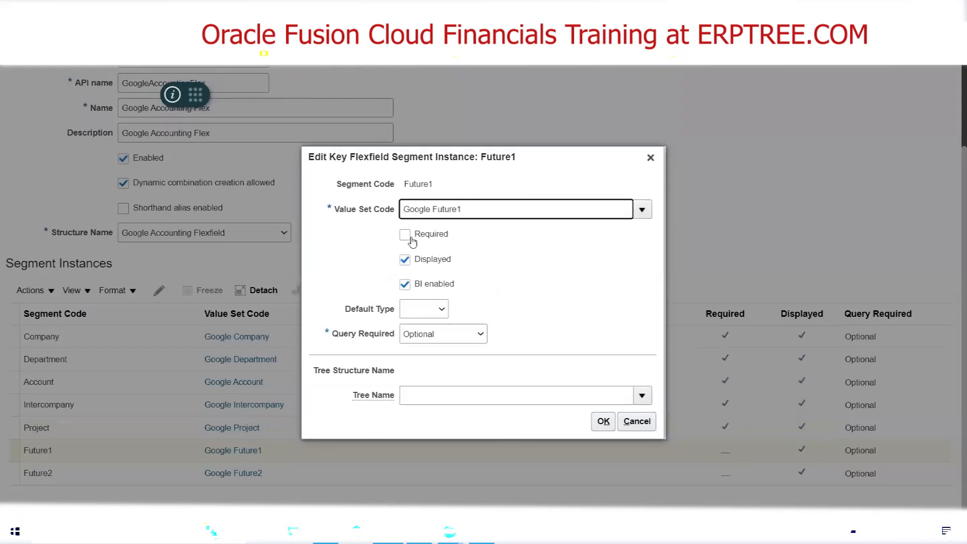
{"action": "left_click", "coordinate": [405, 235]}
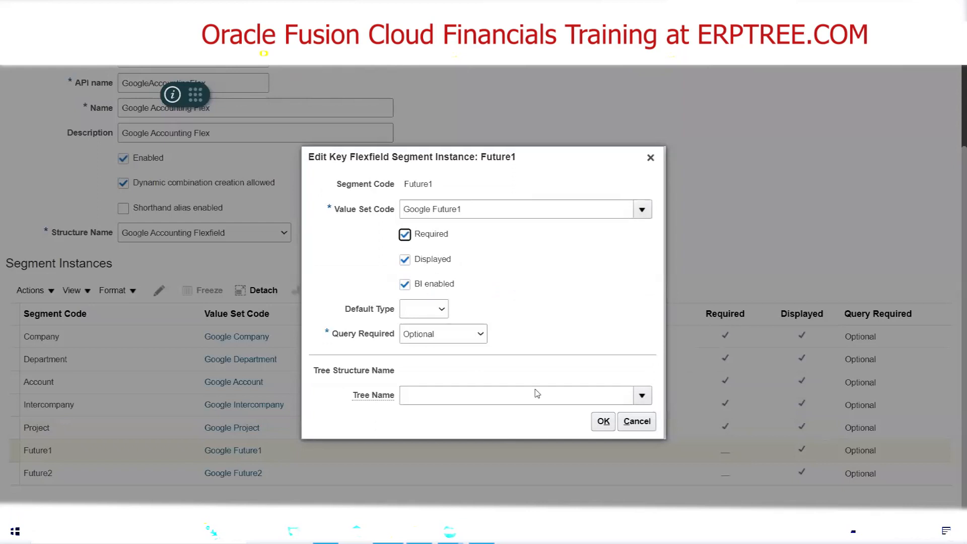
{"action": "left_click", "coordinate": [603, 422]}
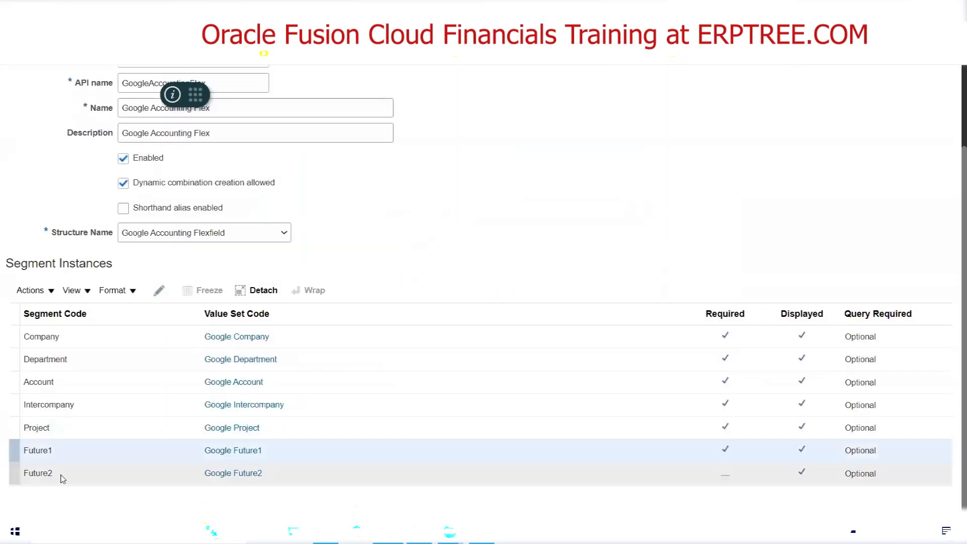
{"action": "left_click", "coordinate": [60, 475]}
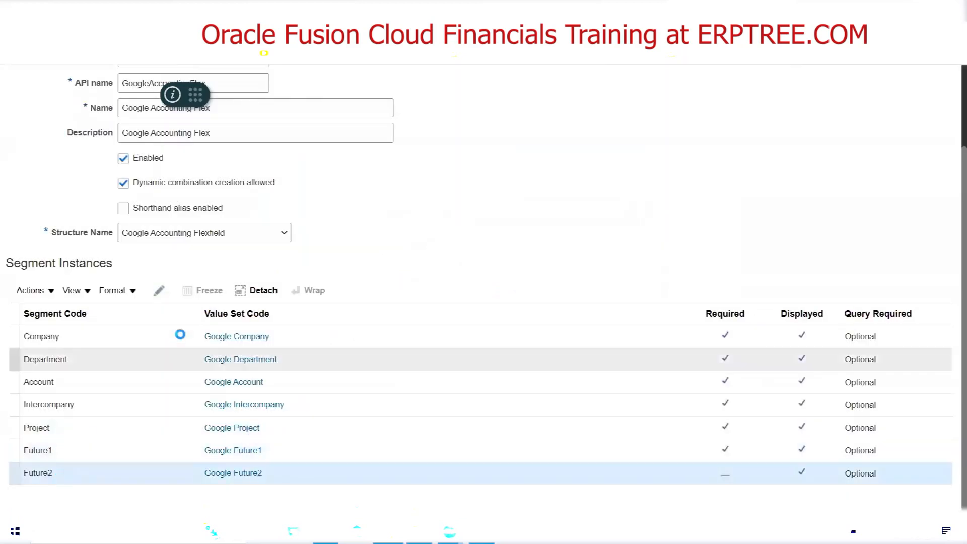
{"action": "left_click", "coordinate": [159, 291]}
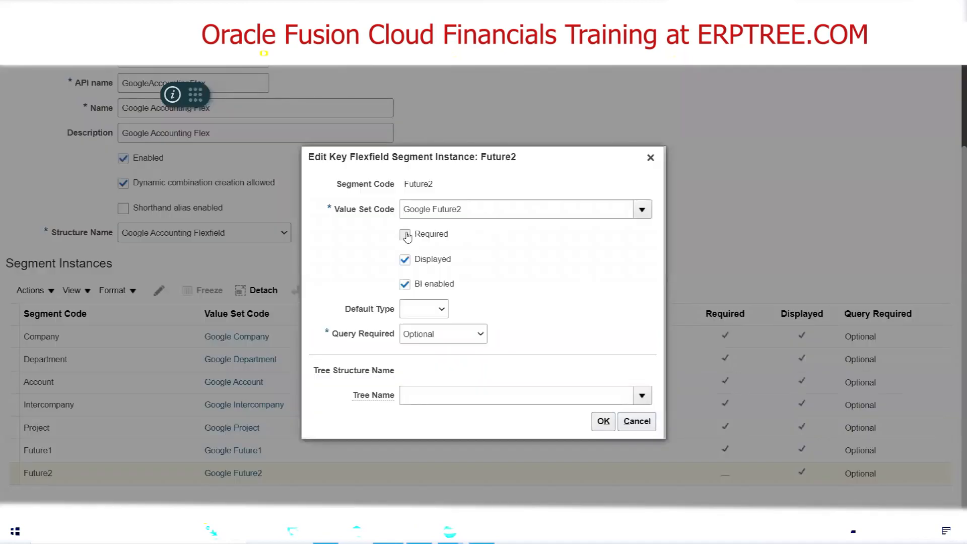
{"action": "left_click", "coordinate": [406, 235]}
{"action": "left_click", "coordinate": [603, 421]}
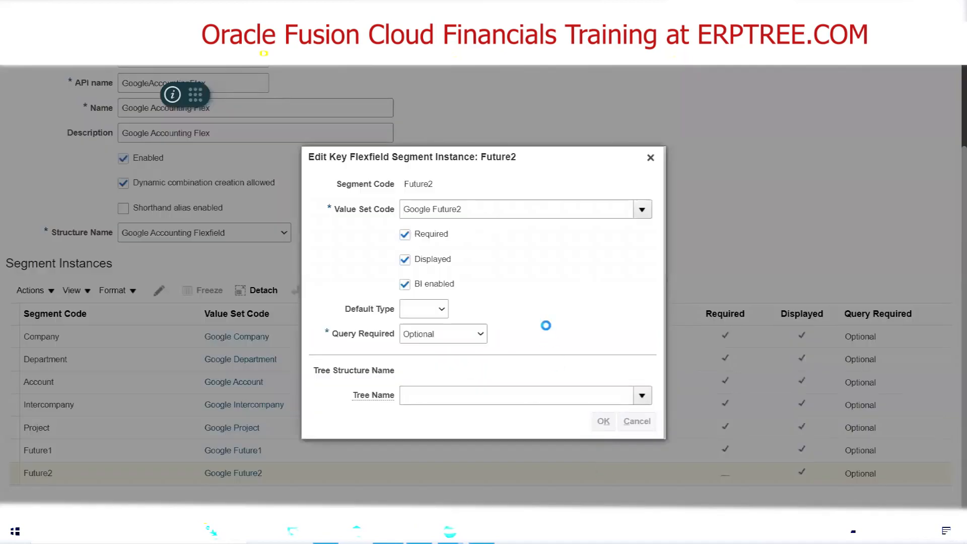
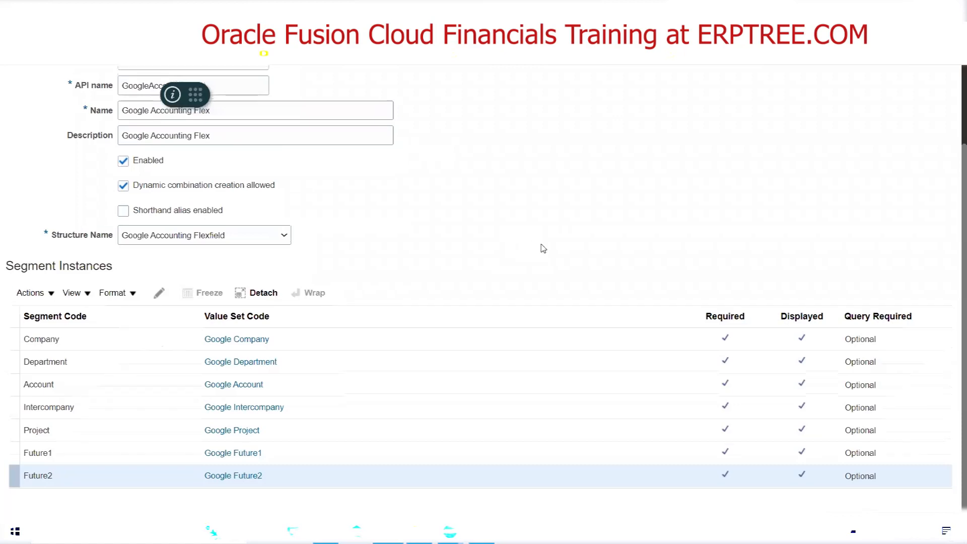
Review the segment instances, save and close the Google Accounting Flex structure instance, and return to the chart of accounts structures page
{"action": "scroll", "coordinate": [542, 248], "scroll_direction": "up", "scroll_amount": 2}
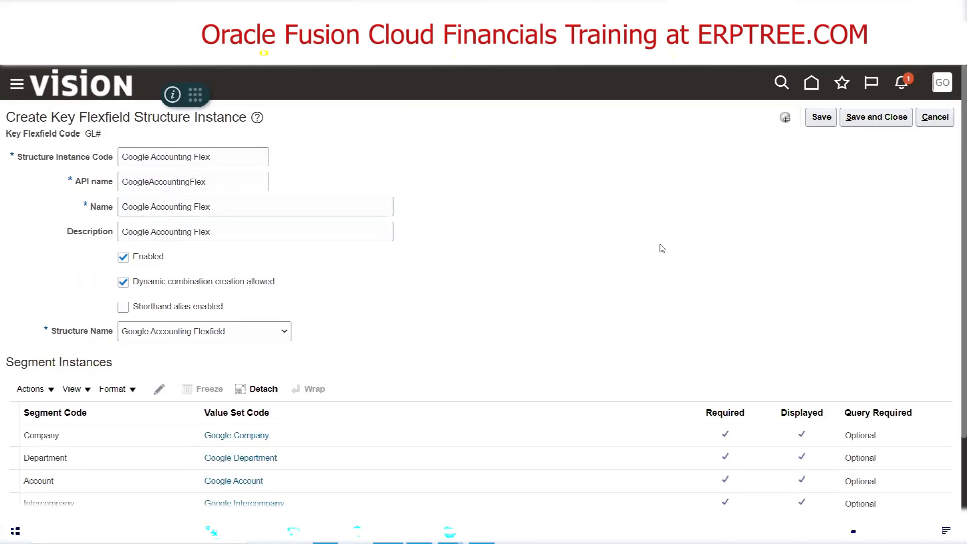
{"action": "scroll", "coordinate": [712, 243], "scroll_direction": "down", "scroll_amount": 2}
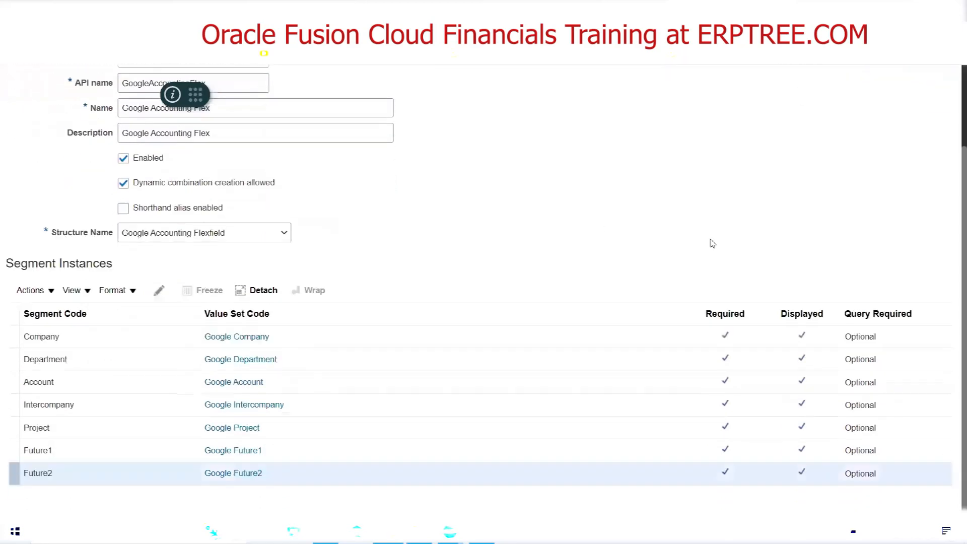
{"action": "scroll", "coordinate": [713, 243], "scroll_direction": "up", "scroll_amount": 2}
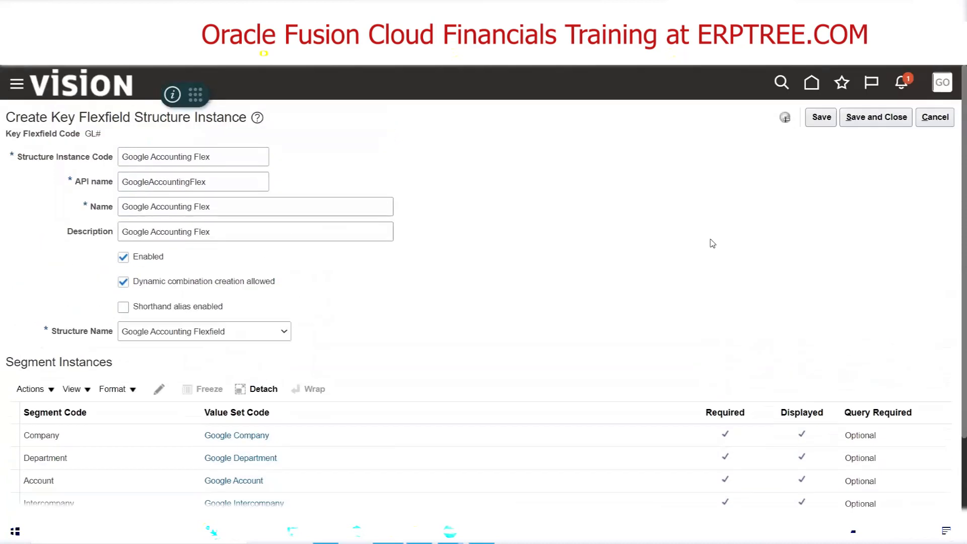
{"action": "left_click", "coordinate": [869, 122]}
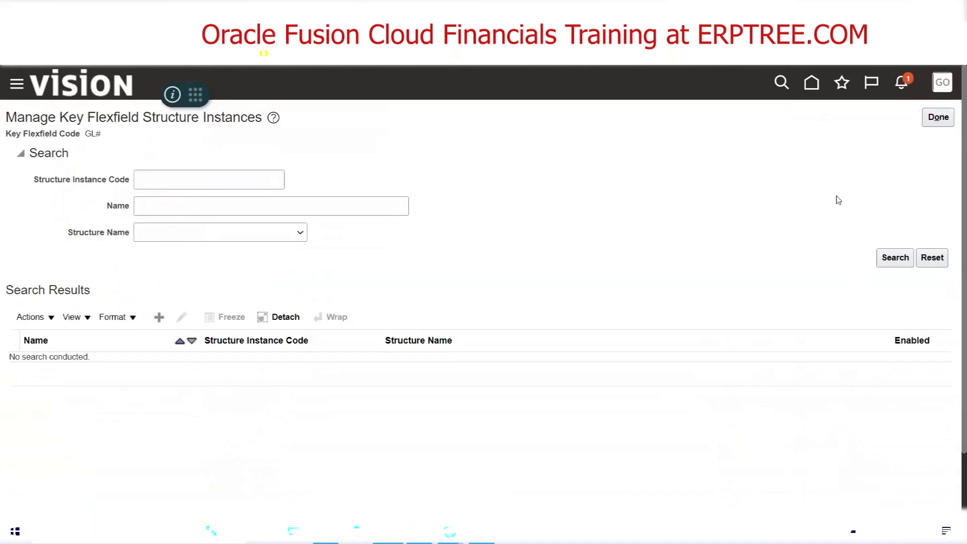
{"action": "left_click", "coordinate": [937, 118]}
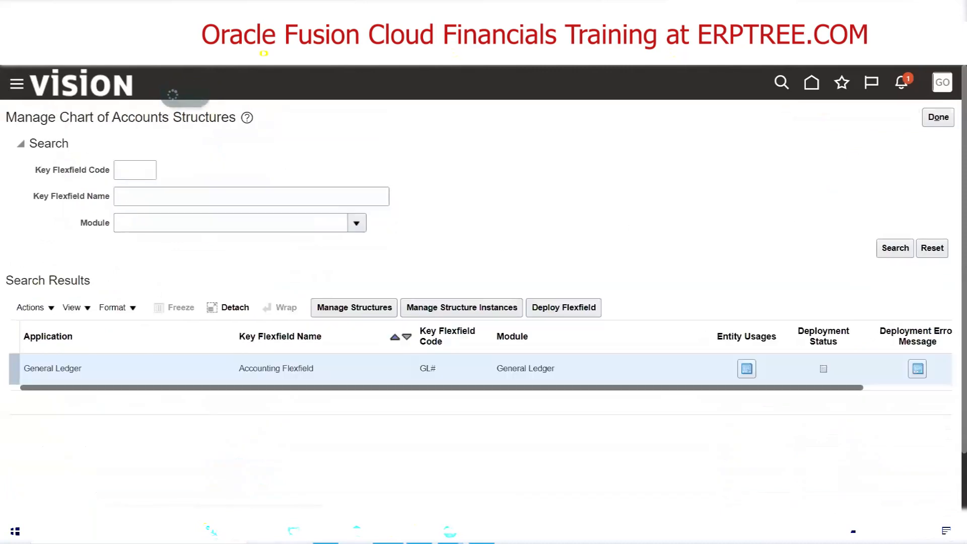
Switch to the Excel checklist and mark Create Chart of Accounts Structure Instance as Done
{"action": "left_click", "coordinate": [326, 532]}
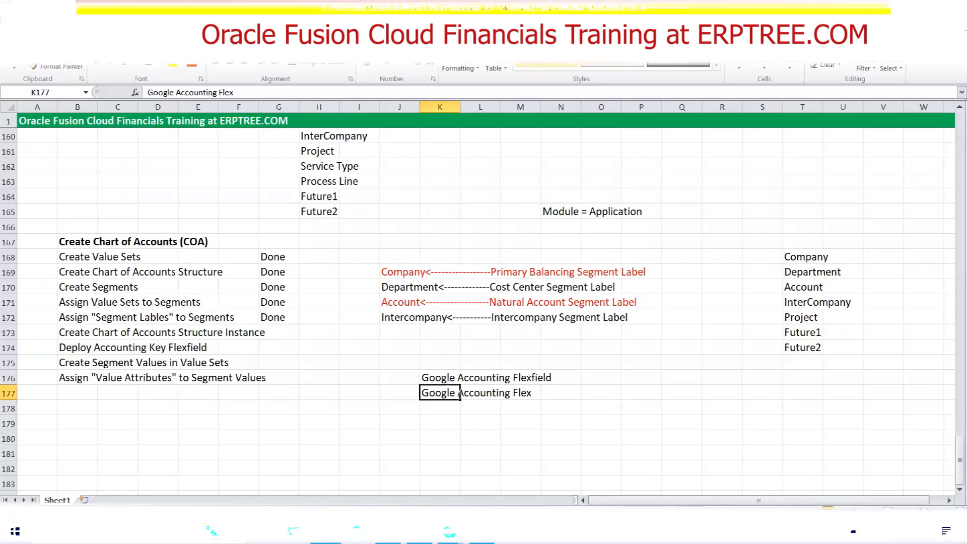
{"action": "left_click", "coordinate": [270, 332]}
{"action": "type", "text": "Done"}
{"action": "key", "text": "Tab"}
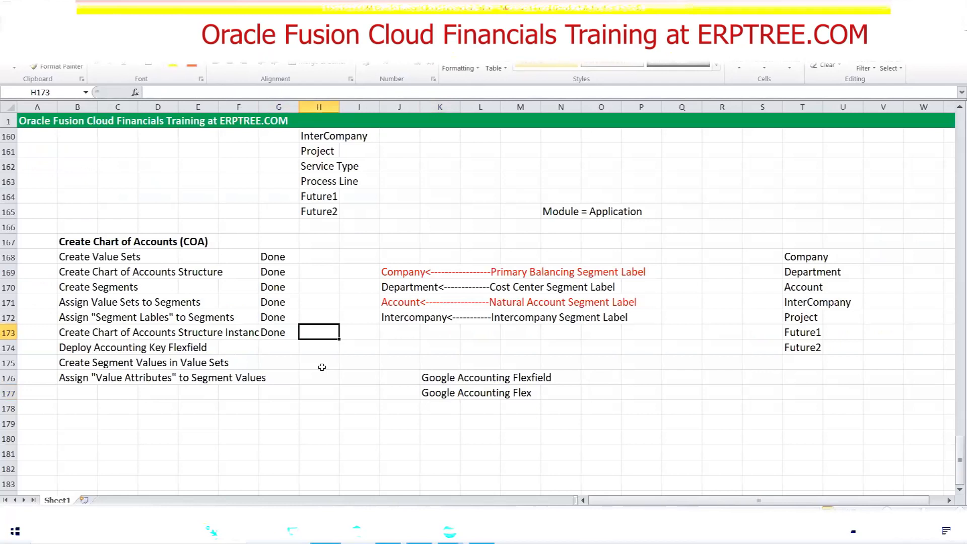
Switch back to Oracle Fusion, list all General Ledger key flexfield structures and look through them, then return to the chart of accounts structures page
{"action": "left_click", "coordinate": [447, 532]}
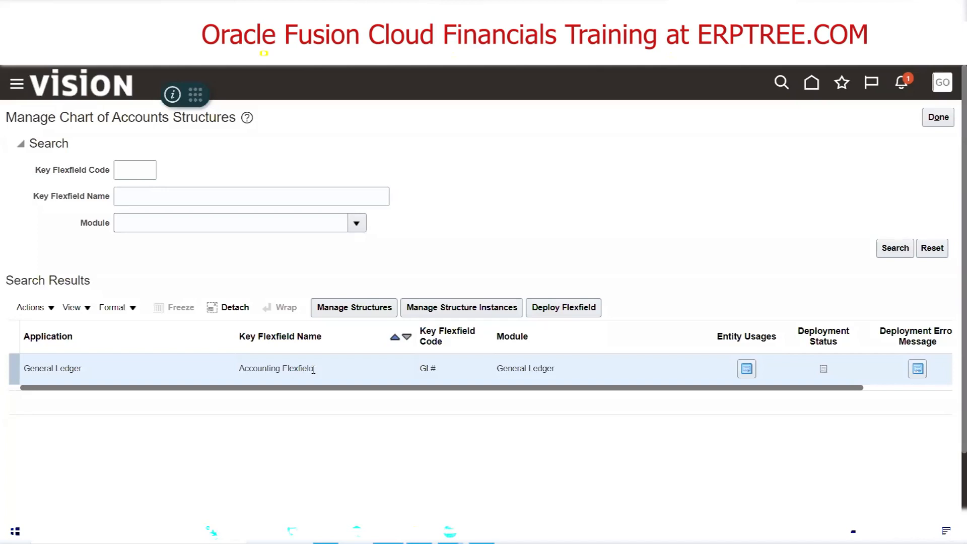
{"action": "left_click", "coordinate": [339, 316]}
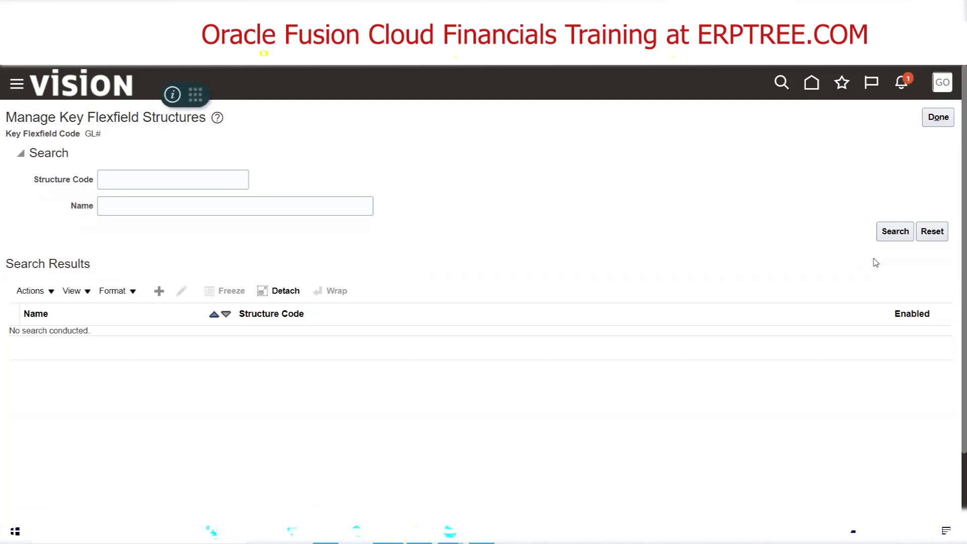
{"action": "left_click", "coordinate": [894, 237]}
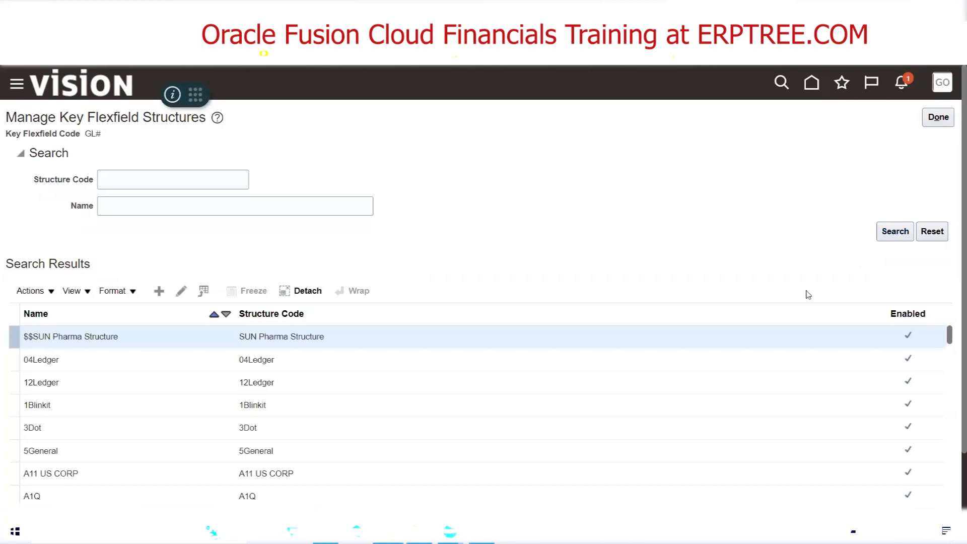
{"action": "scroll", "coordinate": [466, 403], "scroll_direction": "down", "scroll_amount": 10}
{"action": "scroll", "coordinate": [467, 393], "scroll_direction": "down", "scroll_amount": 10}
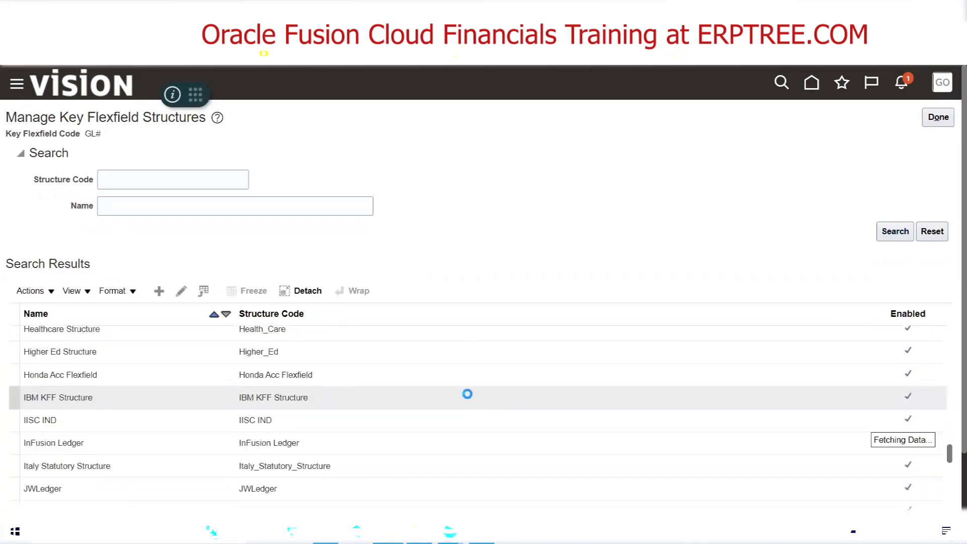
{"action": "scroll", "coordinate": [468, 394], "scroll_direction": "down", "scroll_amount": 15}
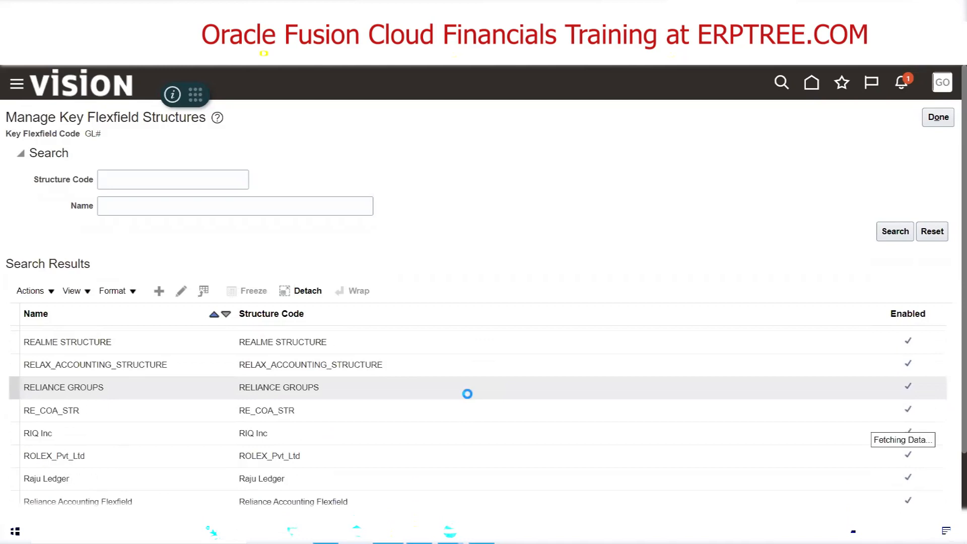
{"action": "scroll", "coordinate": [467, 394], "scroll_direction": "down", "scroll_amount": 10}
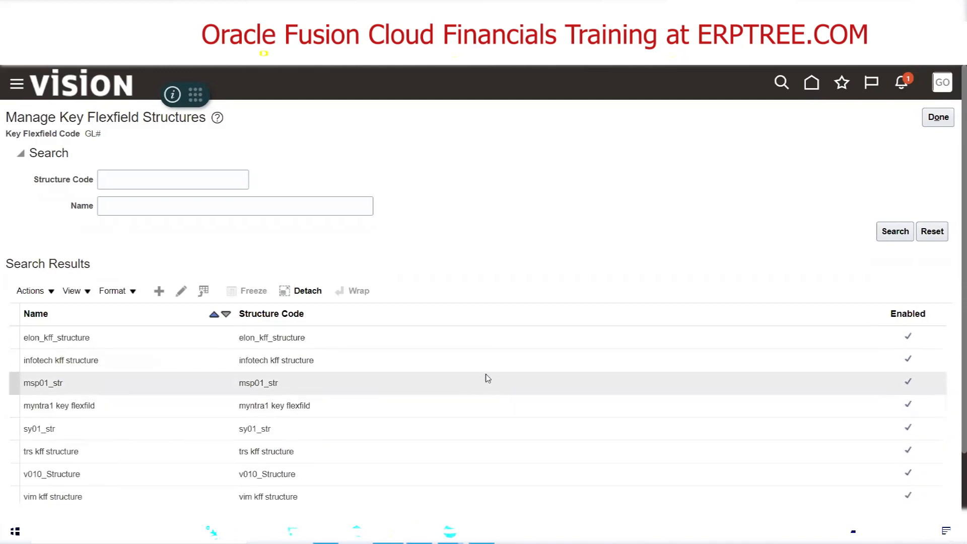
{"action": "scroll", "coordinate": [489, 377], "scroll_direction": "up", "scroll_amount": 5}
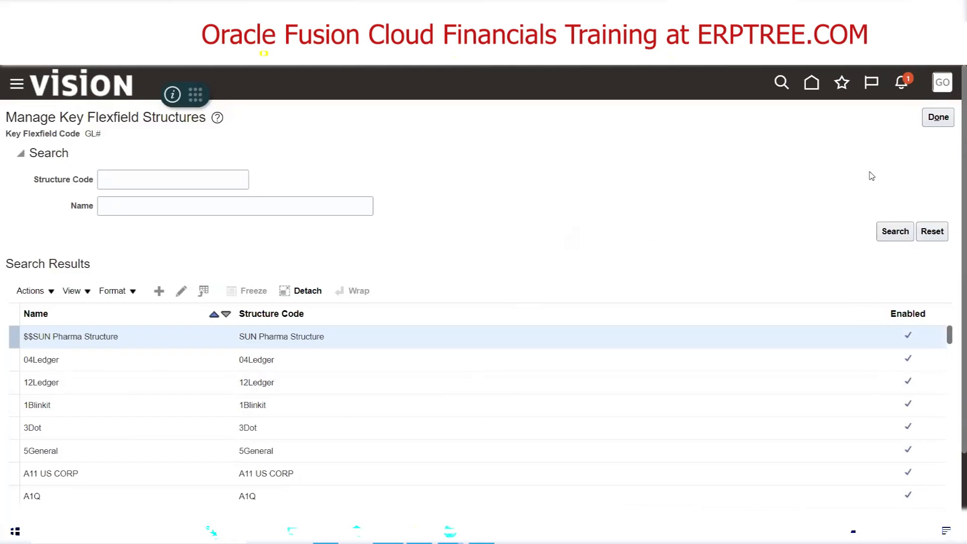
{"action": "left_click", "coordinate": [938, 117]}
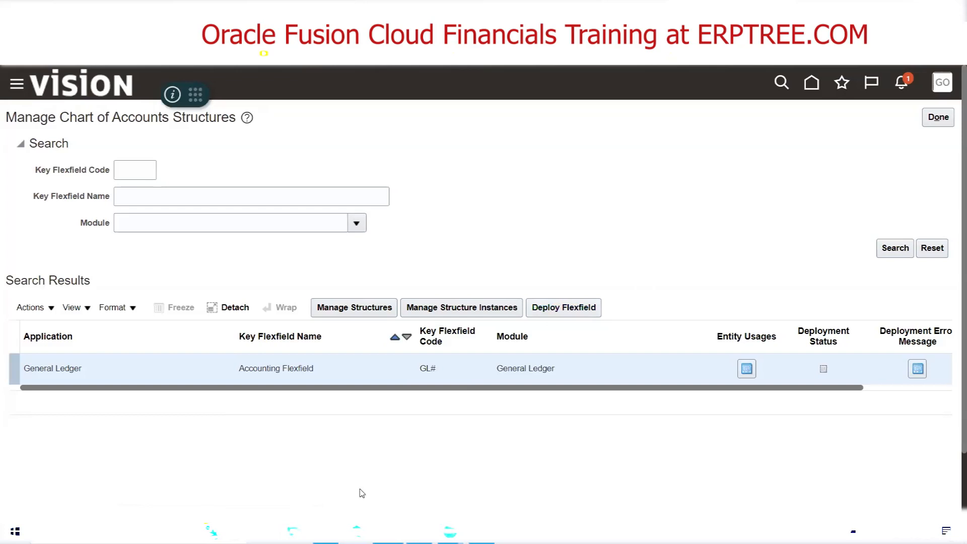
{"action": "left_click", "coordinate": [326, 532]}
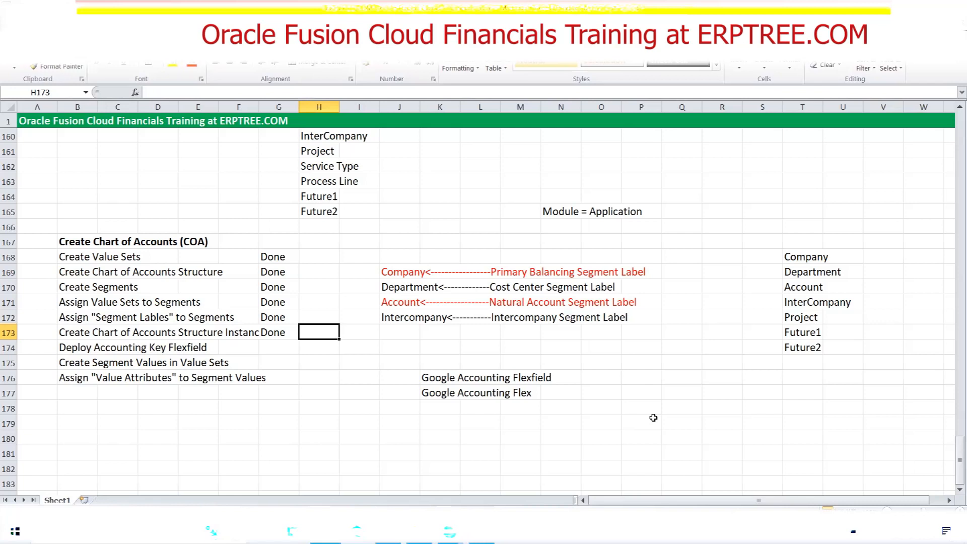
{"action": "left_click", "coordinate": [388, 532]}
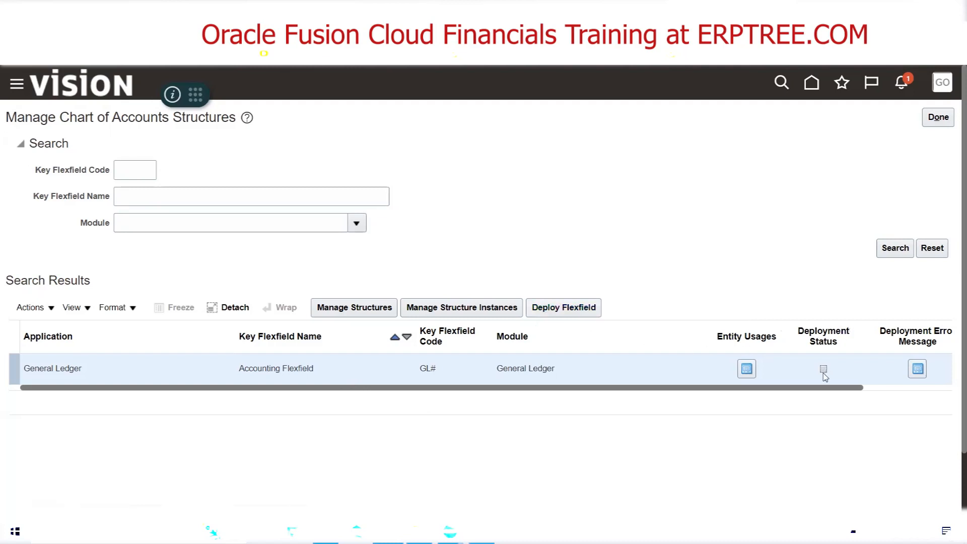
{"action": "mouse_move", "coordinate": [824, 374]}
{"action": "left_click", "coordinate": [388, 307]}
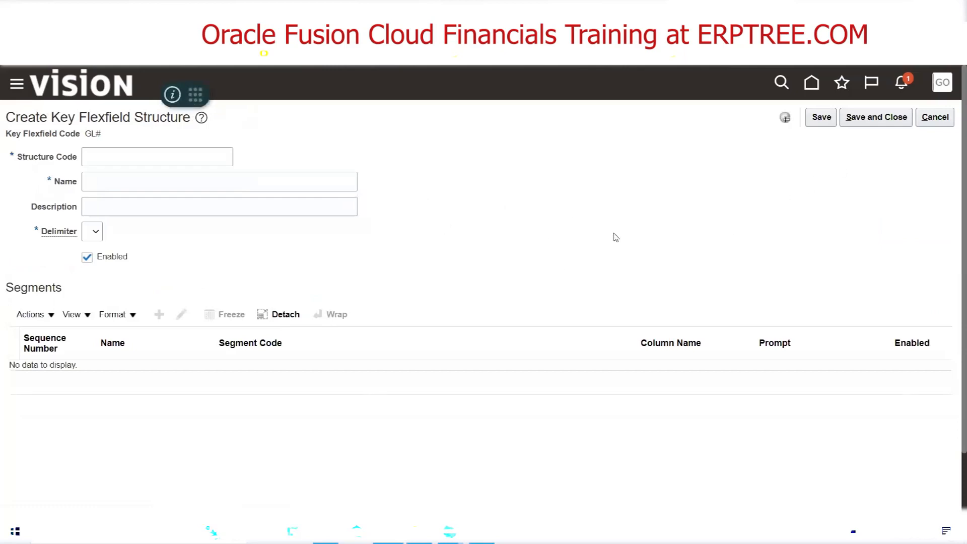
{"action": "left_click", "coordinate": [945, 117]}
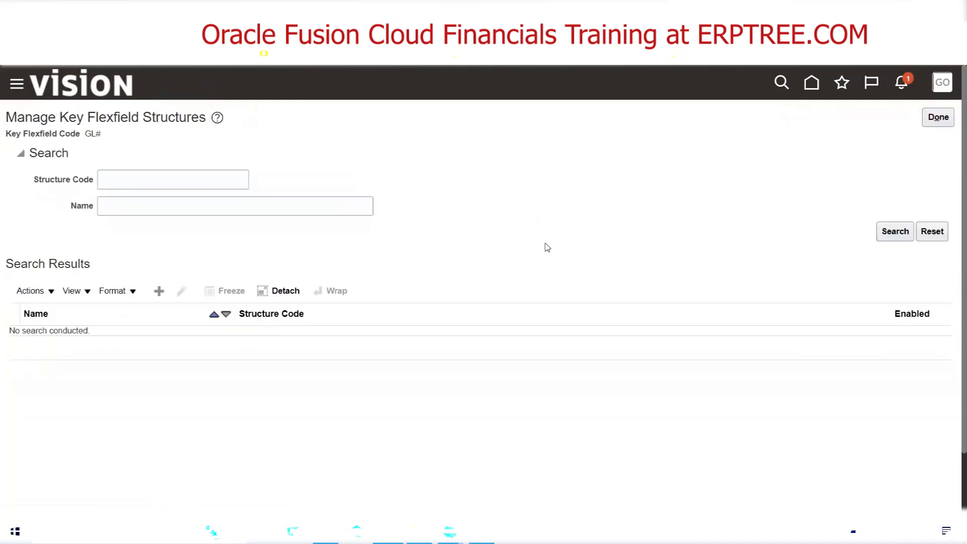
{"action": "left_click", "coordinate": [937, 117]}
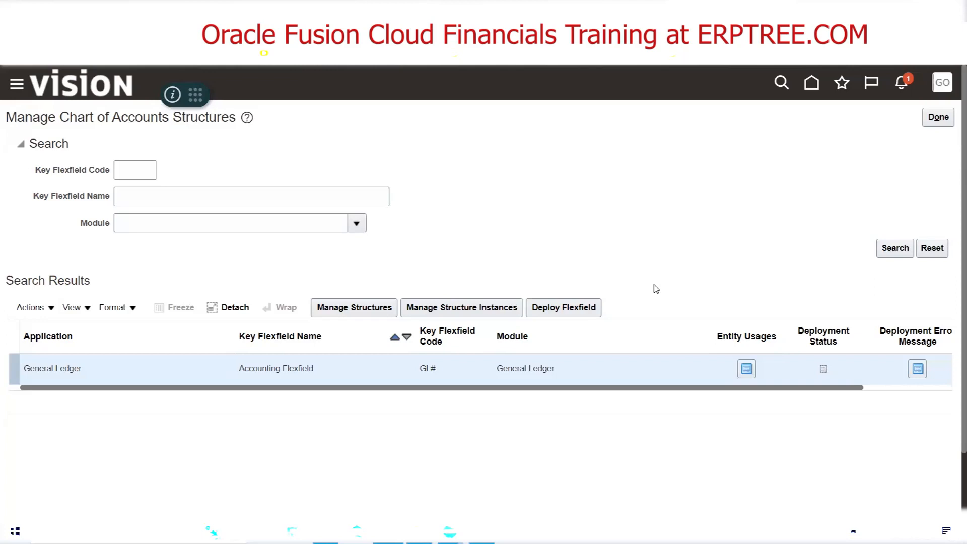
Deploy the General Ledger Accounting Flexfield and expand the flexfield metadata validation details
{"action": "left_click", "coordinate": [571, 309]}
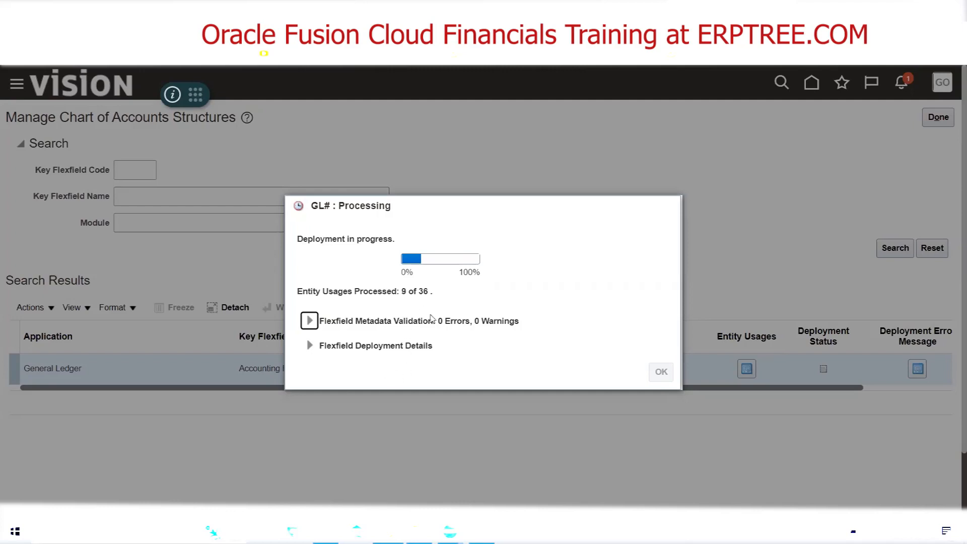
{"action": "left_click_drag", "start_coordinate": [440, 321], "coordinate": [476, 322]}
{"action": "left_click", "coordinate": [434, 335]}
{"action": "left_click_drag", "start_coordinate": [439, 321], "coordinate": [470, 321]}
{"action": "left_click", "coordinate": [464, 372]}
{"action": "left_click", "coordinate": [309, 321]}
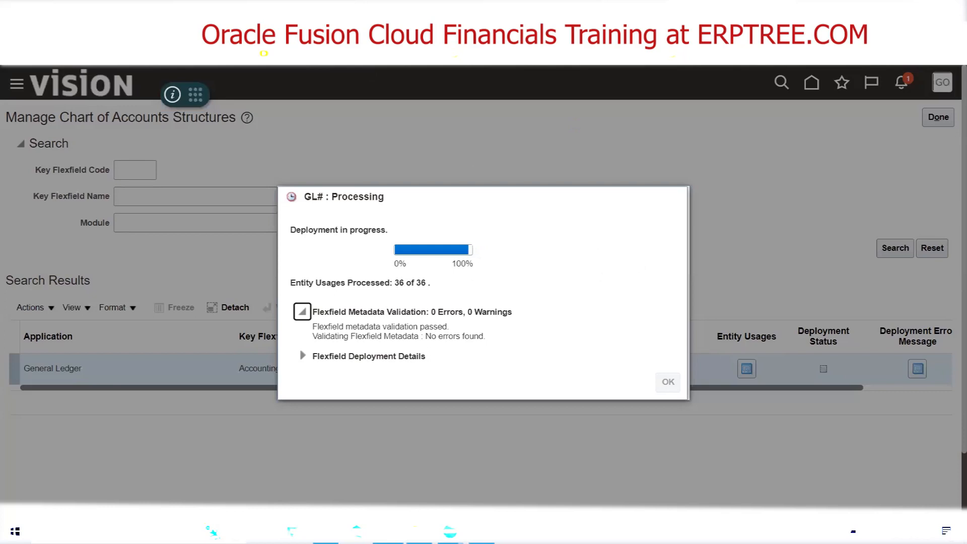
{"action": "left_click", "coordinate": [450, 532]}
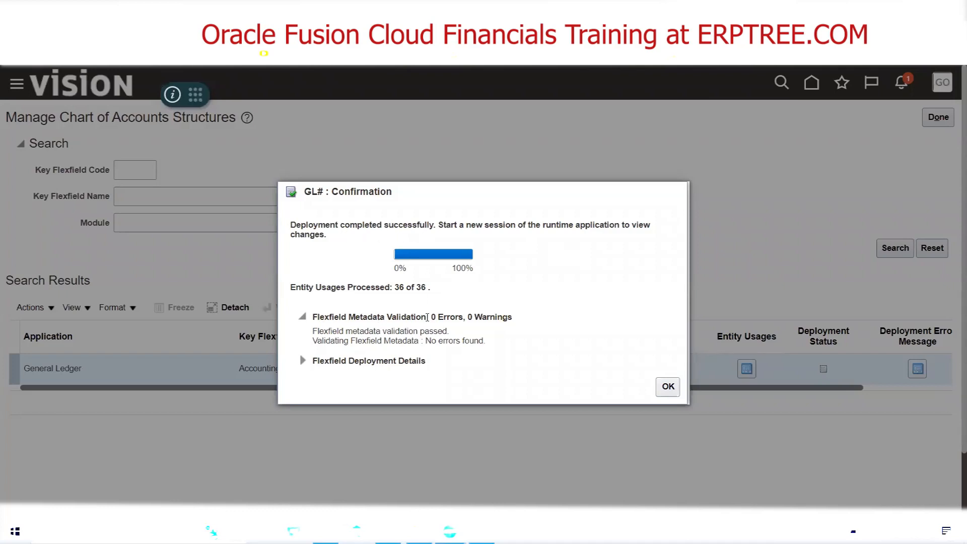
Check the metadata validation result for errors and warnings, and close the deployment confirmation
{"action": "left_click_drag", "start_coordinate": [431, 318], "coordinate": [518, 319]}
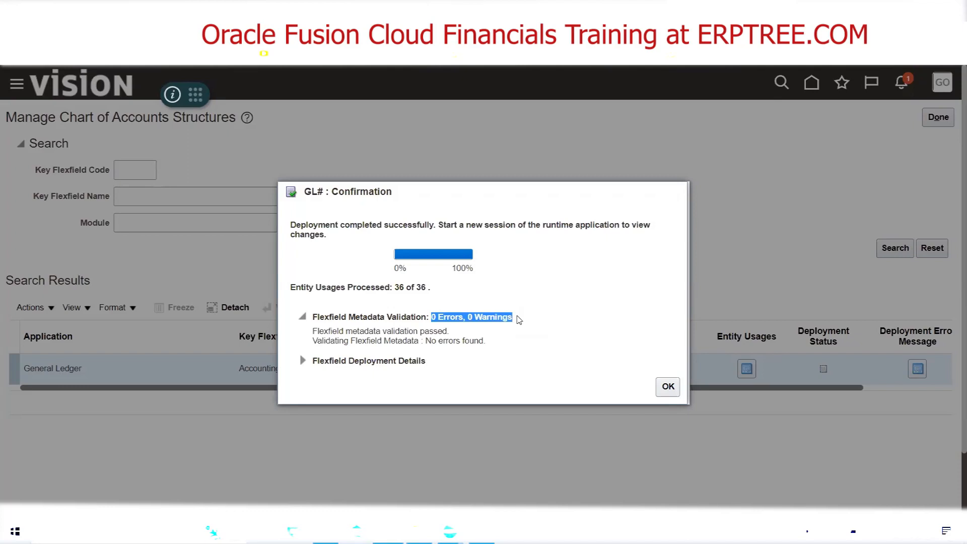
{"action": "left_click", "coordinate": [518, 319]}
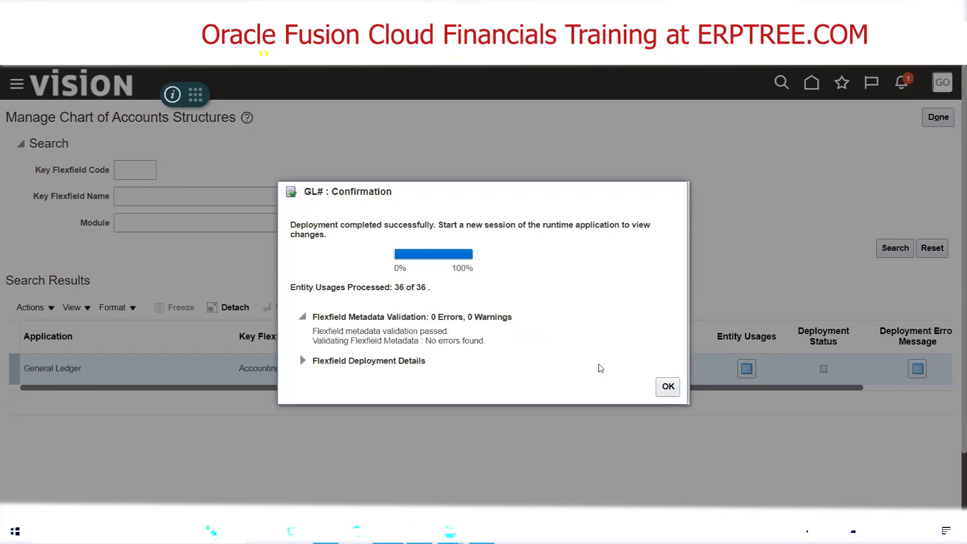
{"action": "left_click", "coordinate": [665, 389]}
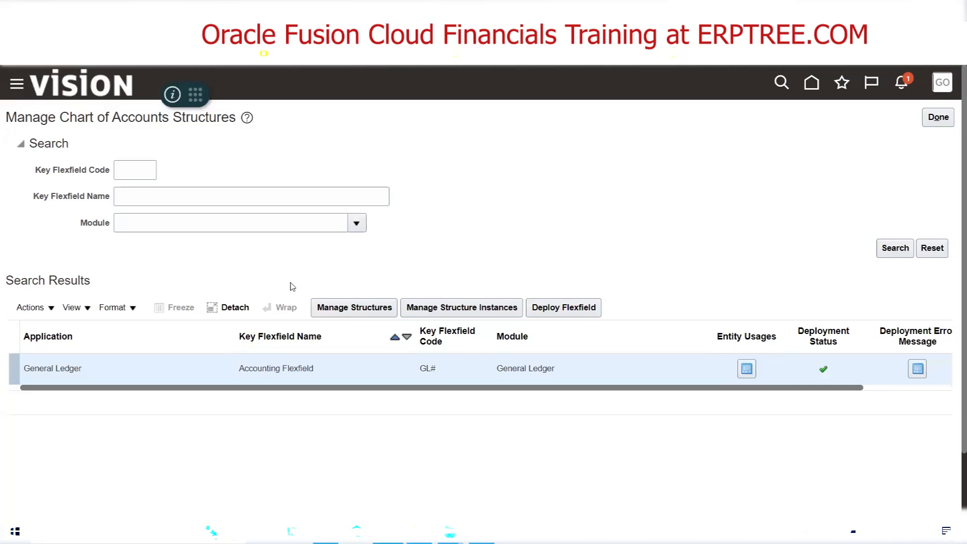
List all key flexfield structures and open the ALF structure for editing
{"action": "left_click", "coordinate": [337, 309]}
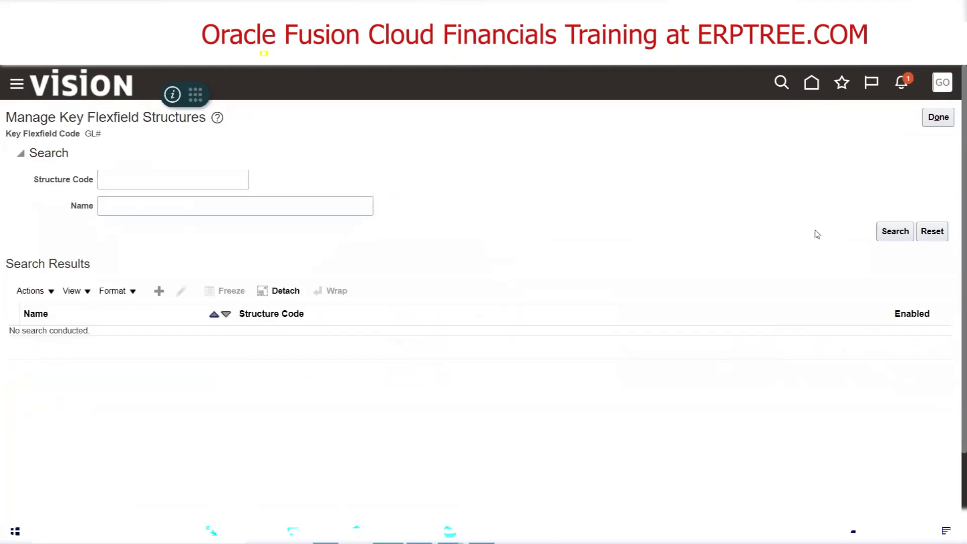
{"action": "left_click", "coordinate": [895, 231]}
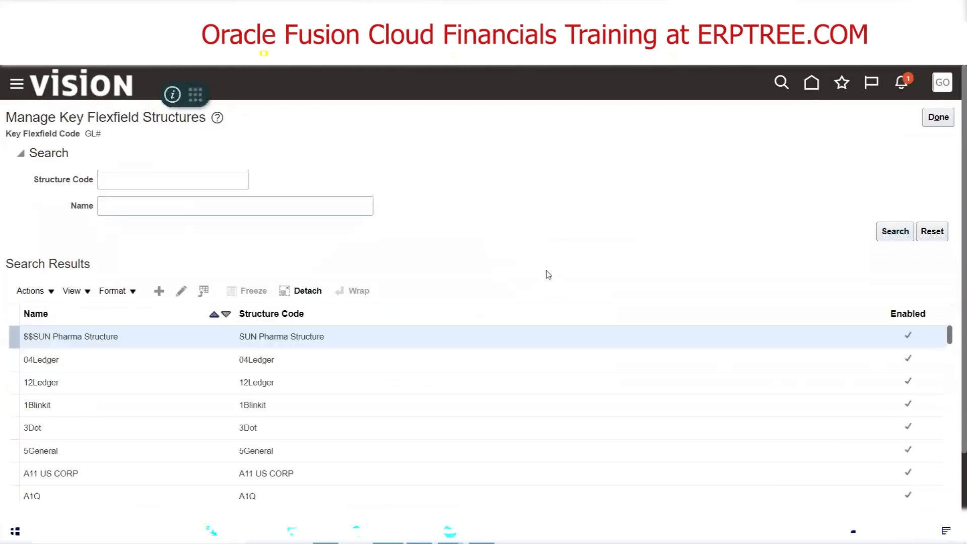
{"action": "left_click", "coordinate": [129, 361]}
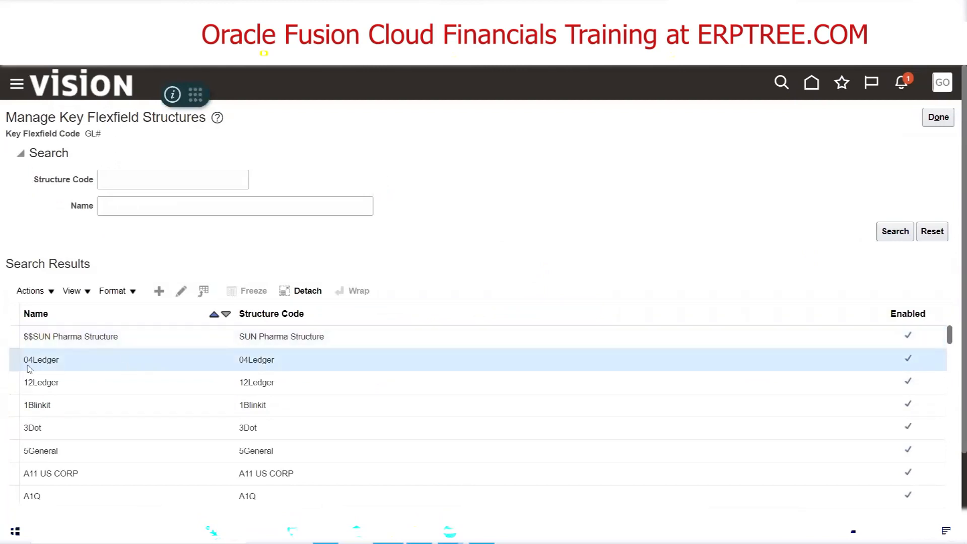
{"action": "scroll", "coordinate": [191, 383], "scroll_direction": "down", "scroll_amount": 5}
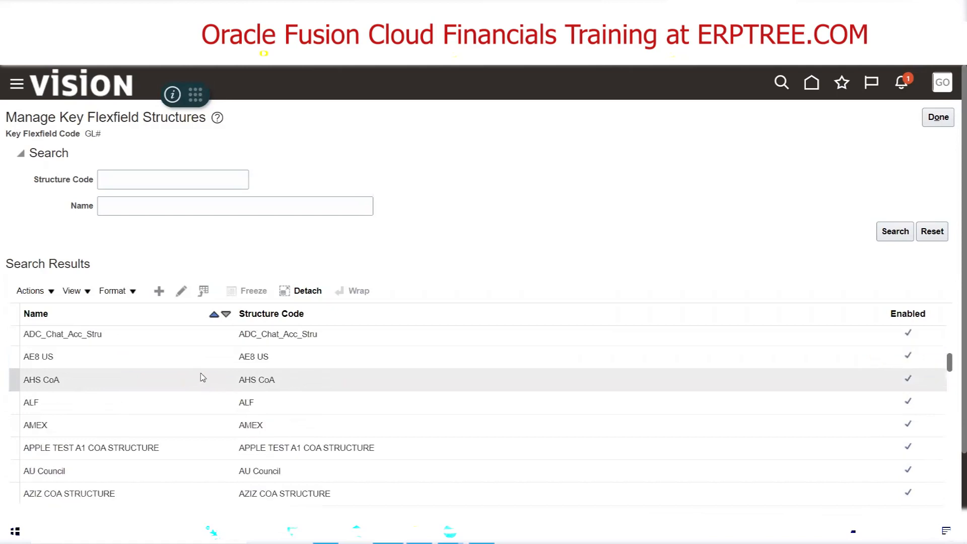
{"action": "left_click", "coordinate": [112, 402]}
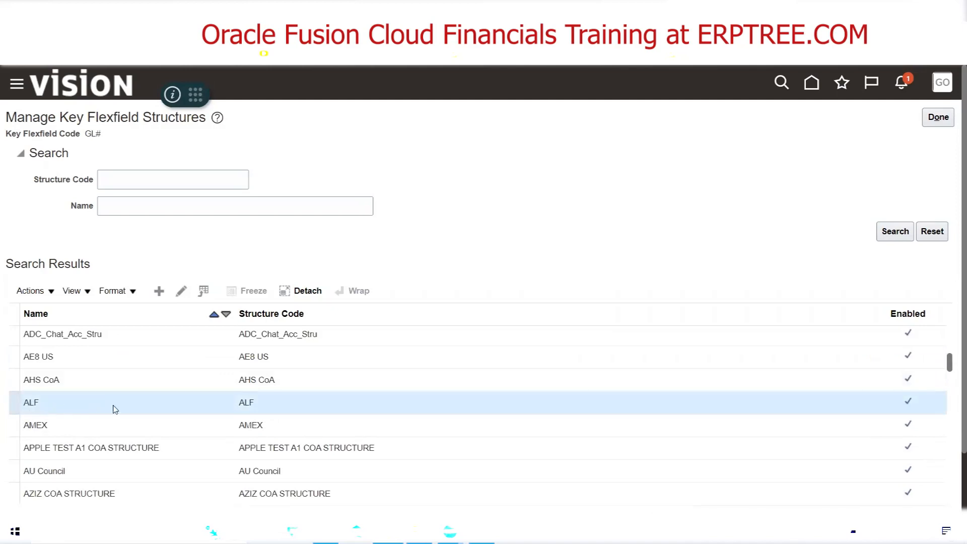
{"action": "left_click", "coordinate": [181, 292]}
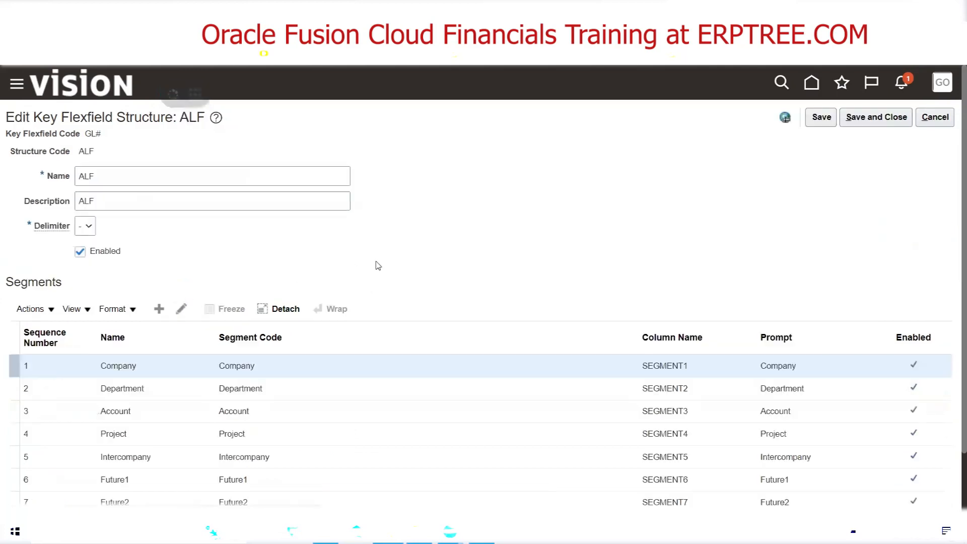
Review the segments of the ALF structure and open its Company segment to view the assigned label
{"action": "scroll", "coordinate": [378, 265], "scroll_direction": "down", "scroll_amount": 2}
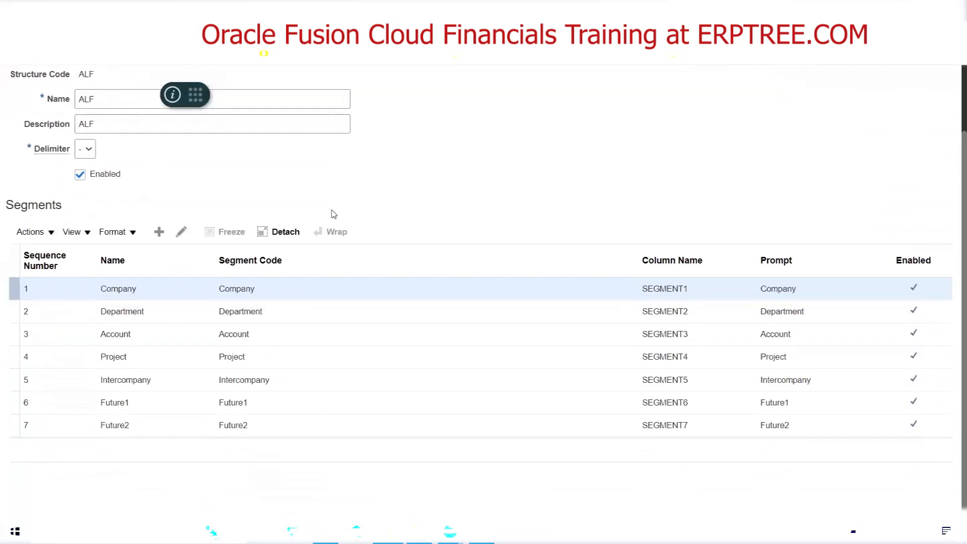
{"action": "scroll", "coordinate": [333, 213], "scroll_direction": "up", "scroll_amount": 1}
{"action": "scroll", "coordinate": [333, 214], "scroll_direction": "up", "scroll_amount": 2}
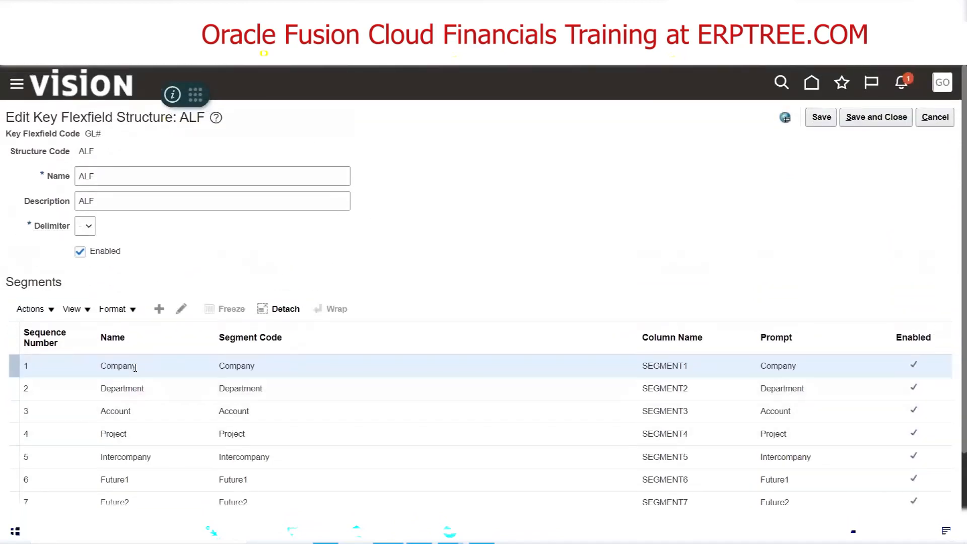
{"action": "left_click", "coordinate": [181, 310]}
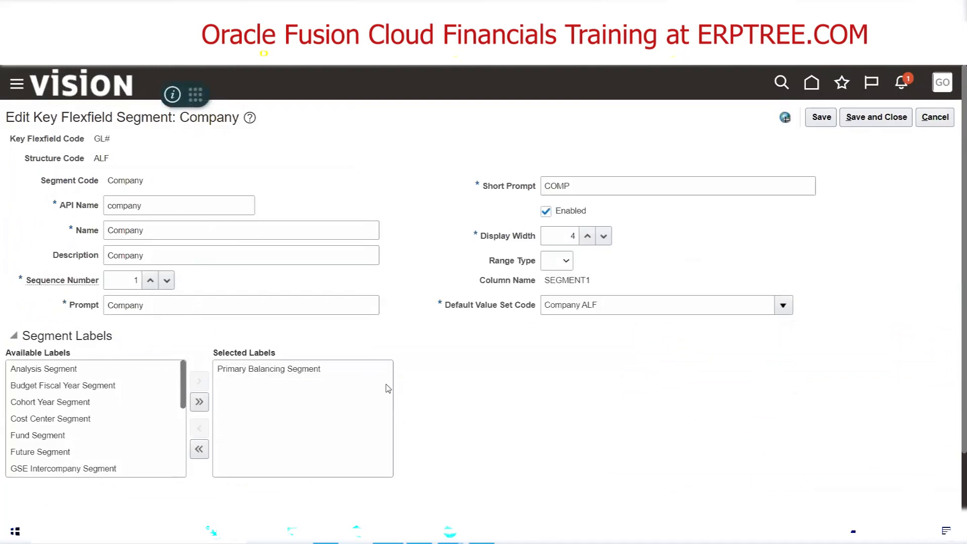
Remove the Primary Balancing Segment label from the Company segment, save the segment and the ALF structure, and return to the chart of accounts structures
{"action": "left_click", "coordinate": [312, 373]}
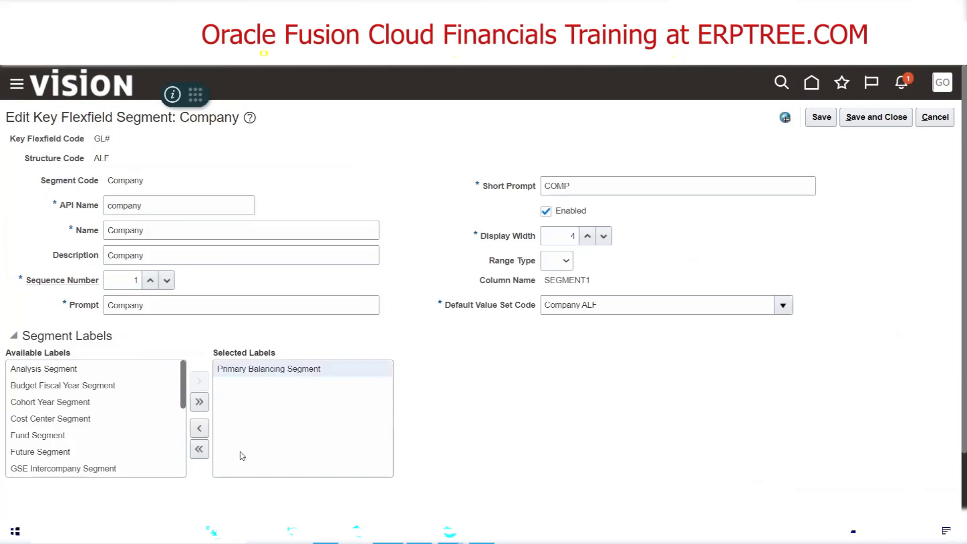
{"action": "left_click", "coordinate": [202, 432]}
{"action": "left_click", "coordinate": [877, 117]}
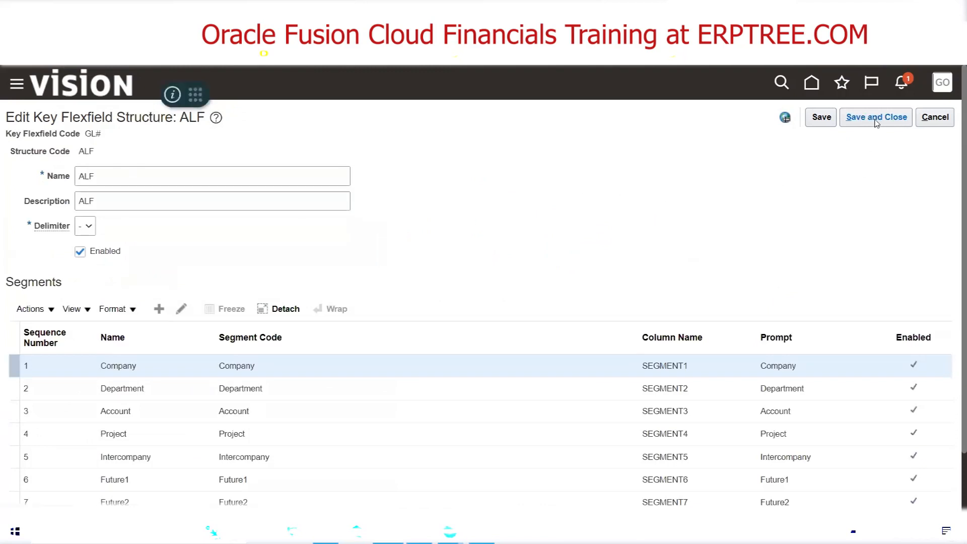
{"action": "left_click", "coordinate": [876, 121]}
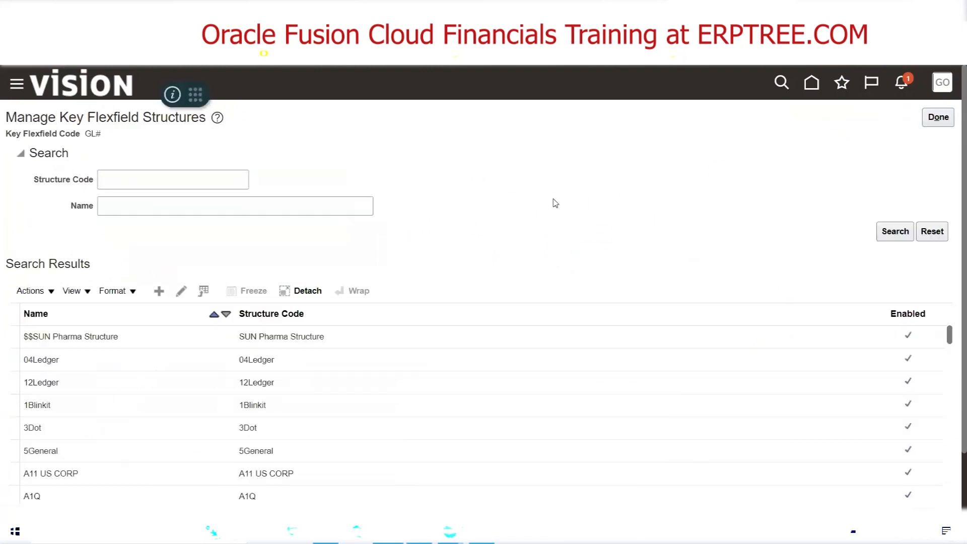
{"action": "left_click", "coordinate": [938, 117]}
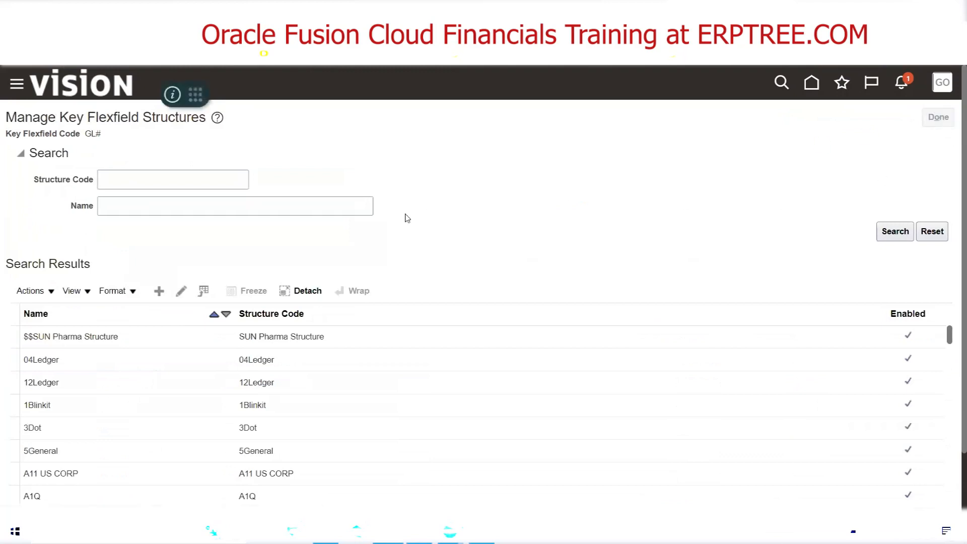
Deploy the accounting flexfield, read the metadata validation details for the required label and affected structure, and close the deployment result
{"action": "left_click", "coordinate": [579, 307]}
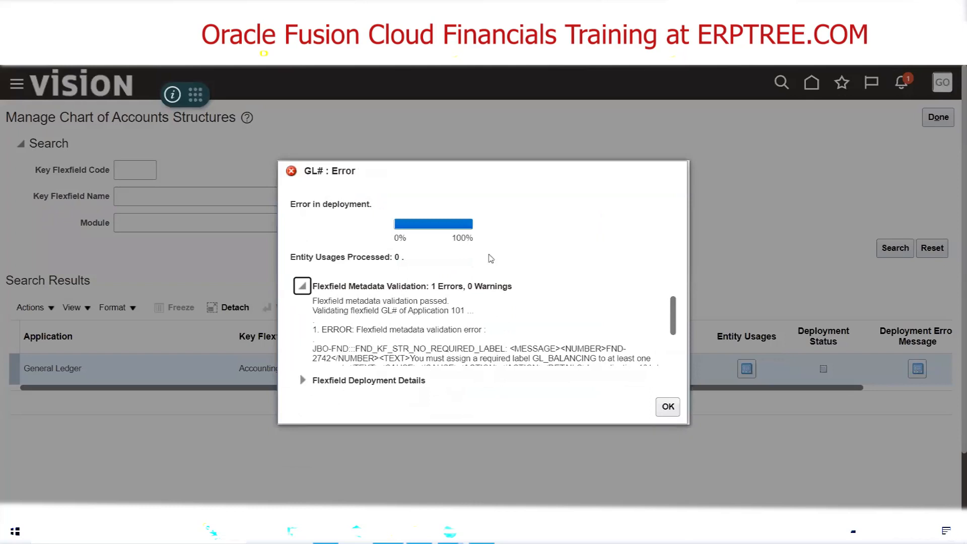
{"action": "left_click", "coordinate": [303, 286]}
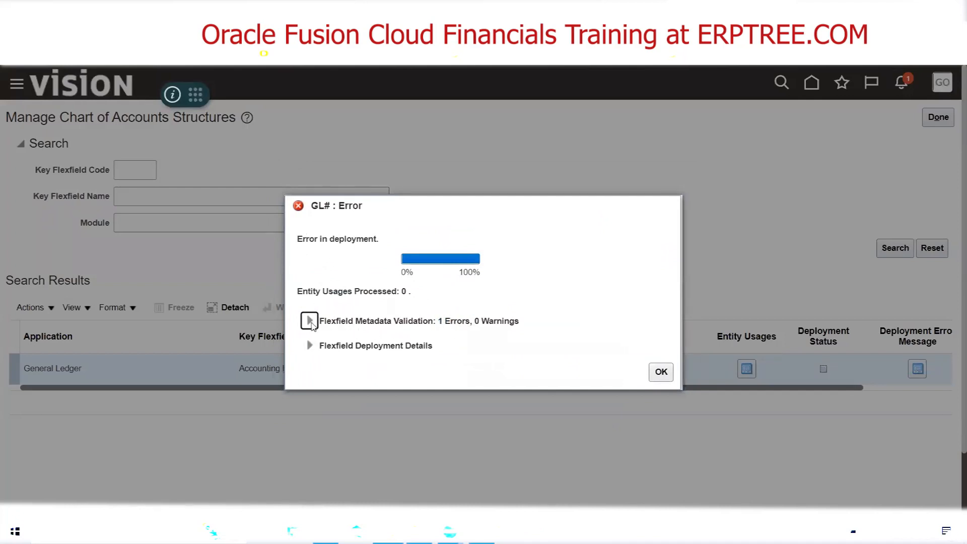
{"action": "left_click", "coordinate": [309, 321]}
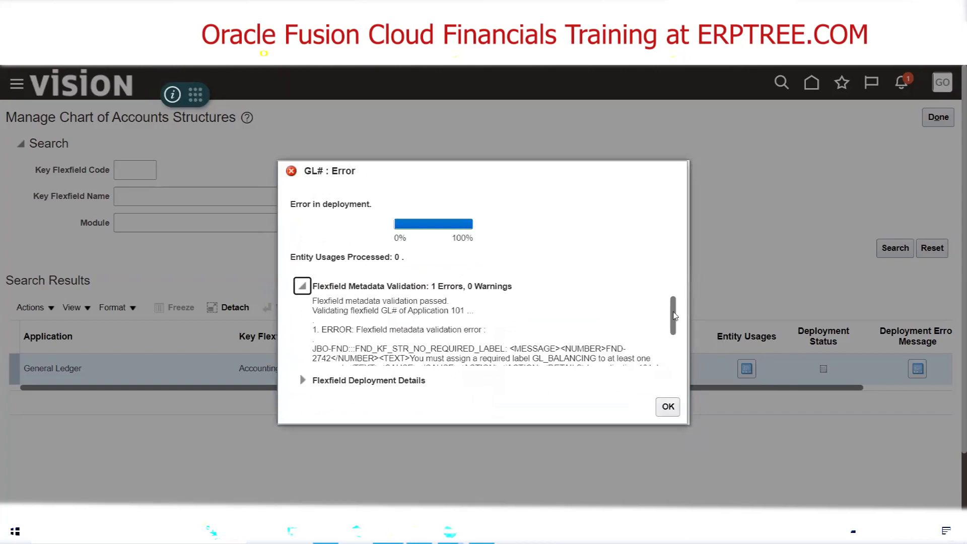
{"action": "left_click_drag", "start_coordinate": [675, 316], "coordinate": [674, 335]}
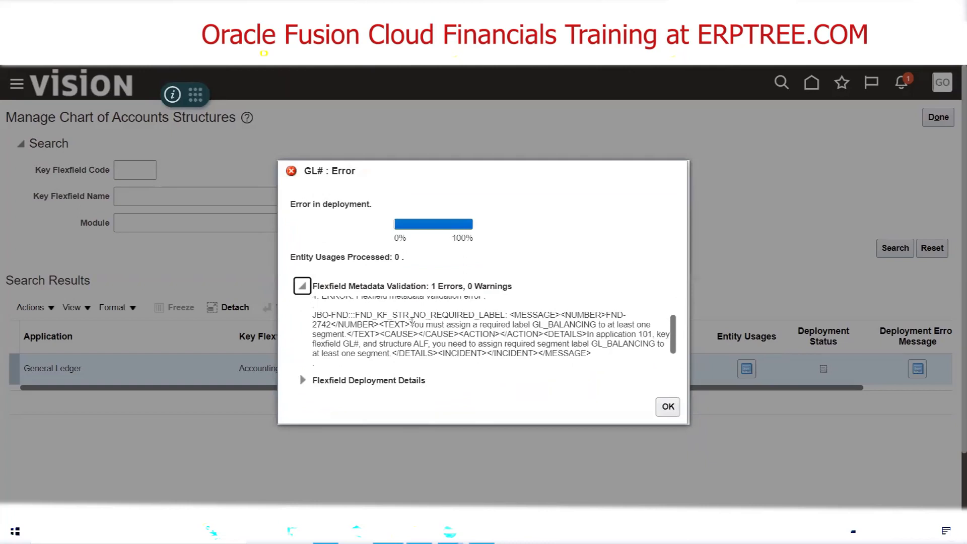
{"action": "left_click_drag", "start_coordinate": [411, 324], "coordinate": [599, 325]}
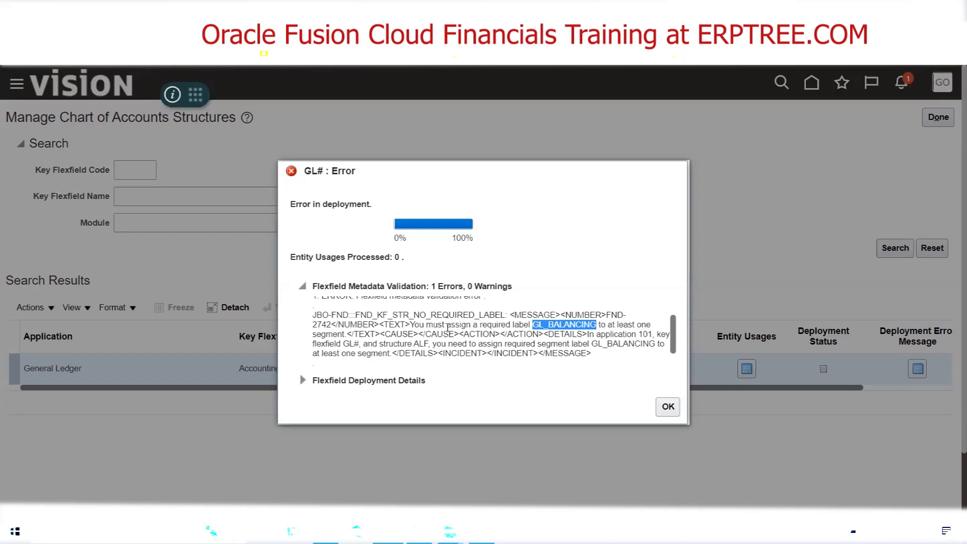
{"action": "left_click_drag", "start_coordinate": [410, 325], "coordinate": [592, 327]}
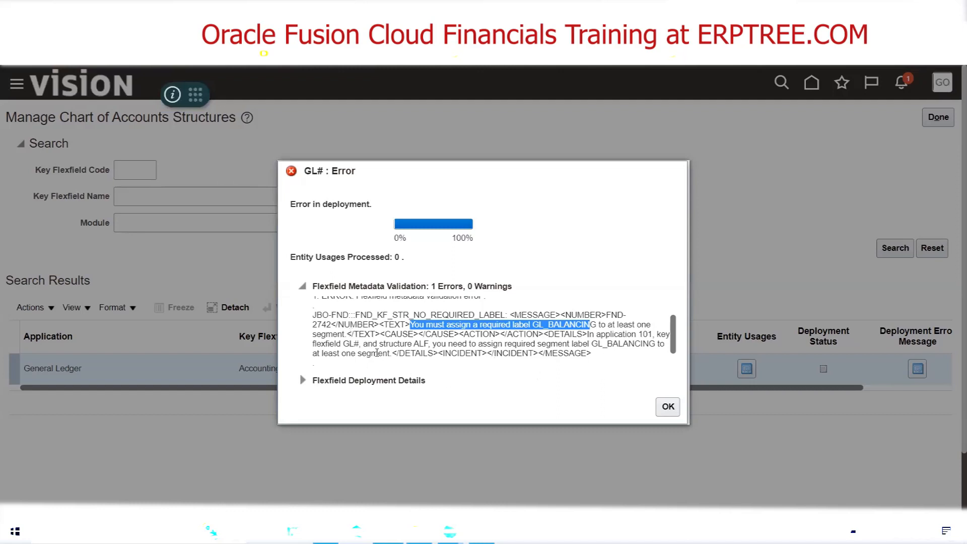
{"action": "left_click_drag", "start_coordinate": [414, 344], "coordinate": [429, 343]}
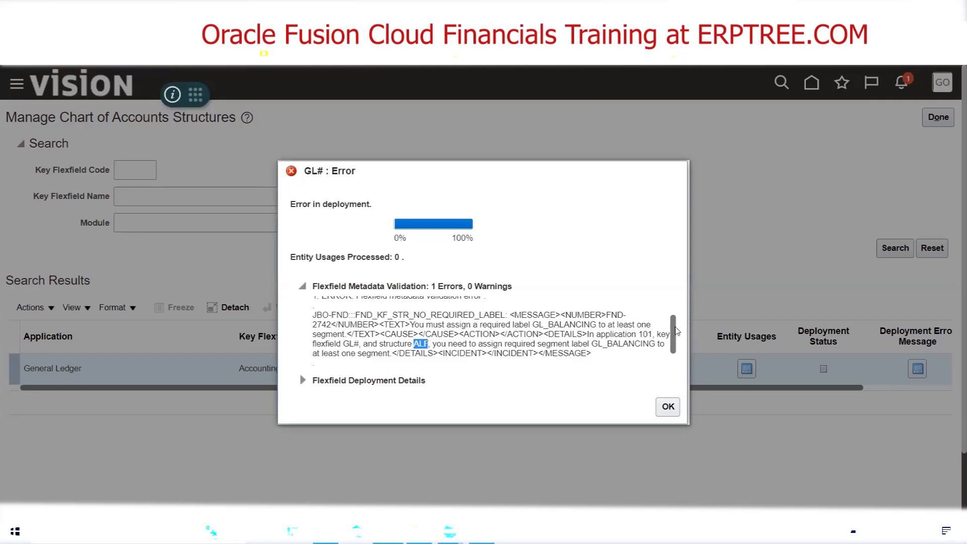
{"action": "scroll", "coordinate": [675, 332], "scroll_direction": "down", "scroll_amount": 1}
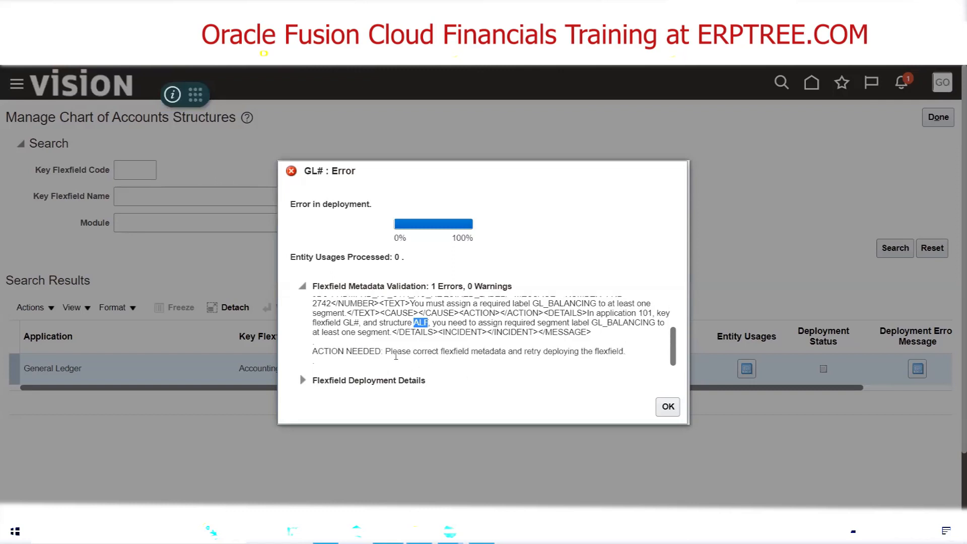
{"action": "left_click", "coordinate": [668, 407]}
List all key flexfield structures again and open the ALF structure for editing
{"action": "left_click", "coordinate": [361, 315]}
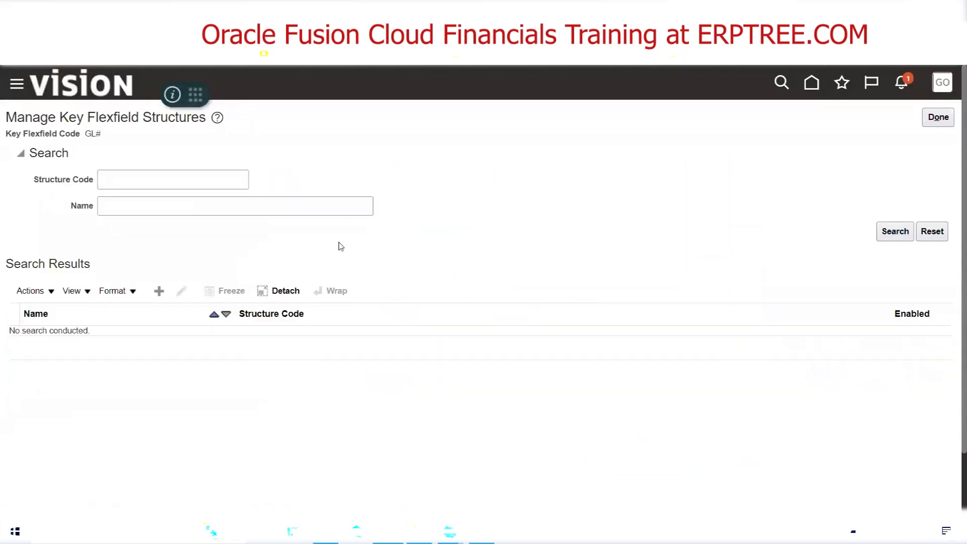
{"action": "scroll", "coordinate": [348, 376], "scroll_direction": "down", "scroll_amount": 2}
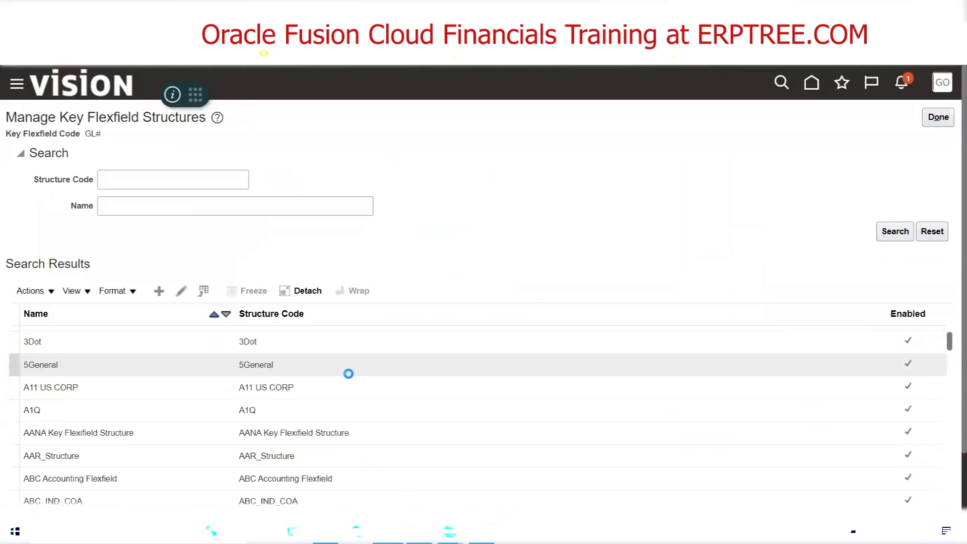
{"action": "scroll", "coordinate": [348, 374], "scroll_direction": "down", "scroll_amount": 2}
{"action": "scroll", "coordinate": [352, 378], "scroll_direction": "down", "scroll_amount": 2}
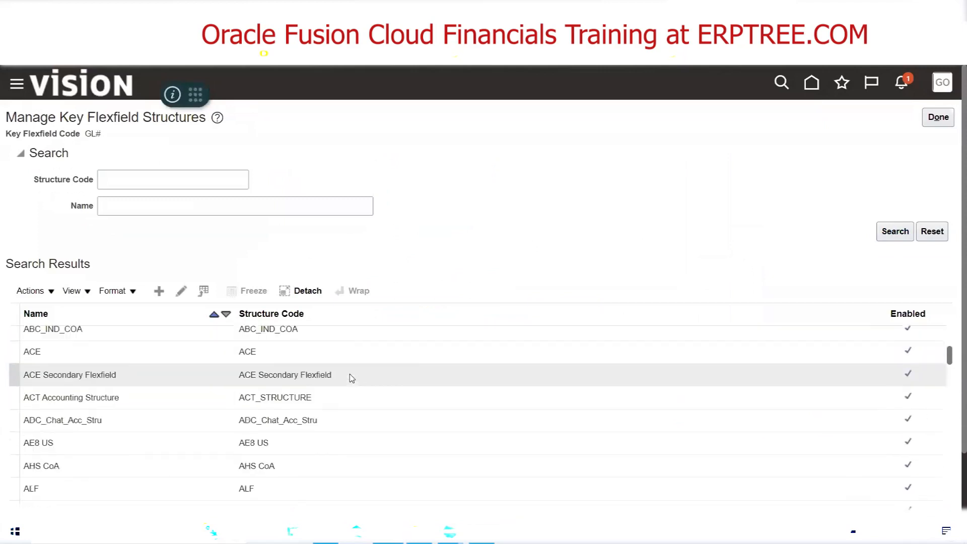
{"action": "scroll", "coordinate": [351, 378], "scroll_direction": "down", "scroll_amount": 2}
{"action": "left_click", "coordinate": [62, 405]}
{"action": "left_click", "coordinate": [181, 292]}
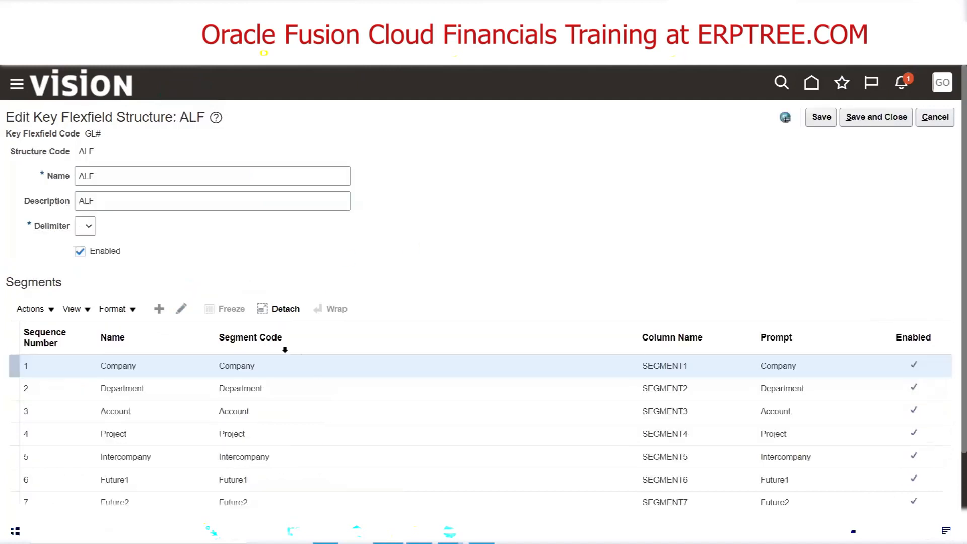
Assign the Primary Balancing Segment label to the Company segment of the ALF structure and save the segment
{"action": "left_click", "coordinate": [181, 309]}
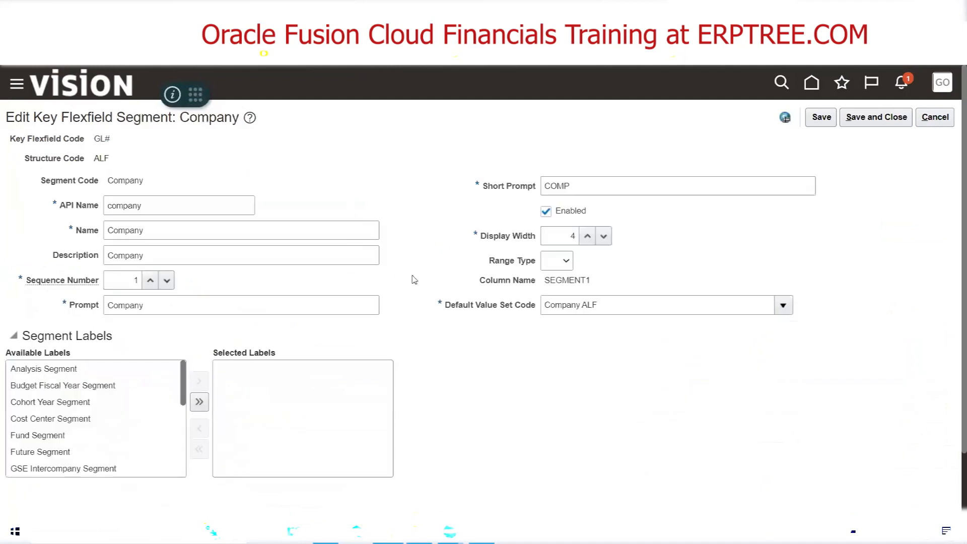
{"action": "left_click_drag", "start_coordinate": [184, 387], "coordinate": [184, 438]}
{"action": "left_click", "coordinate": [99, 446]}
{"action": "double_click", "coordinate": [100, 447]}
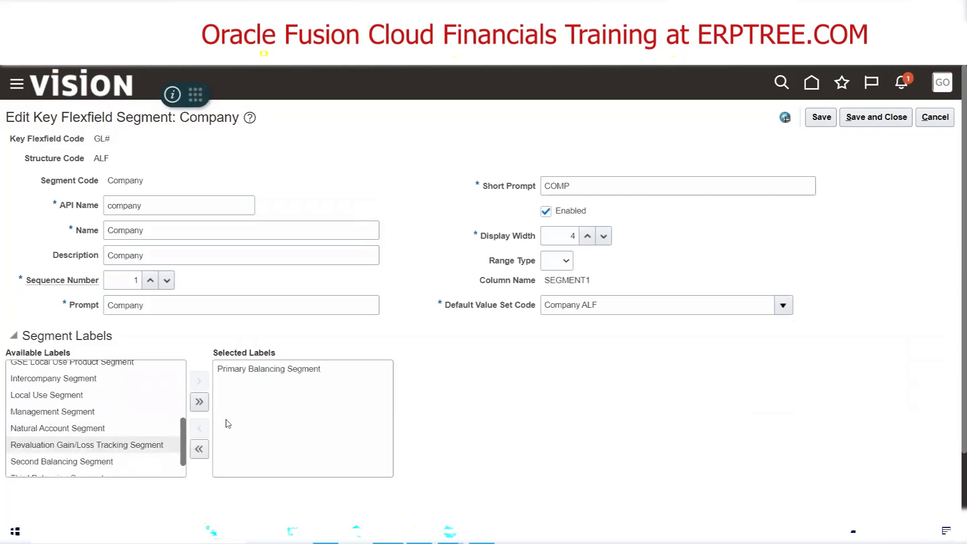
{"action": "left_click", "coordinate": [878, 119]}
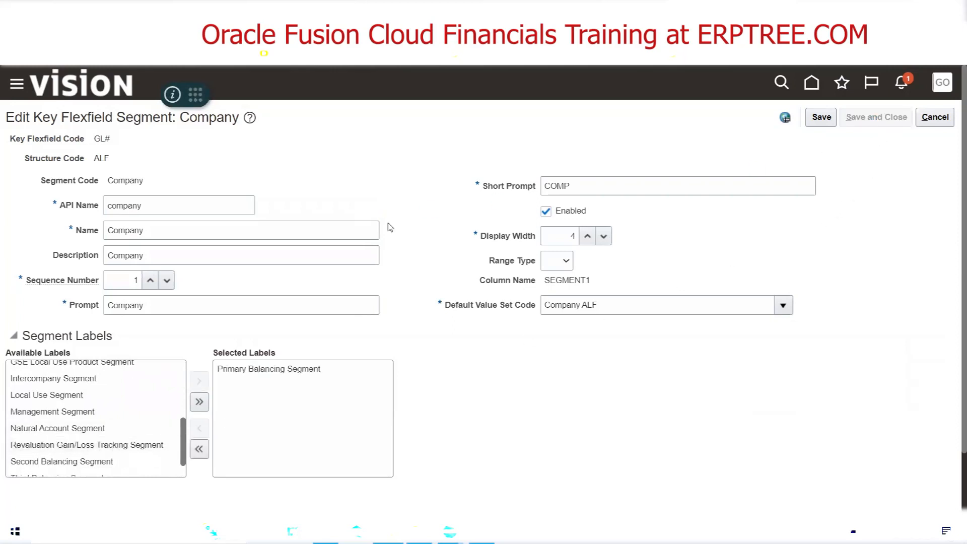
Remove the Natural Account Segment label from the Account segment, save the segment and the ALF structure, and leave the structures list
{"action": "left_click", "coordinate": [162, 412]}
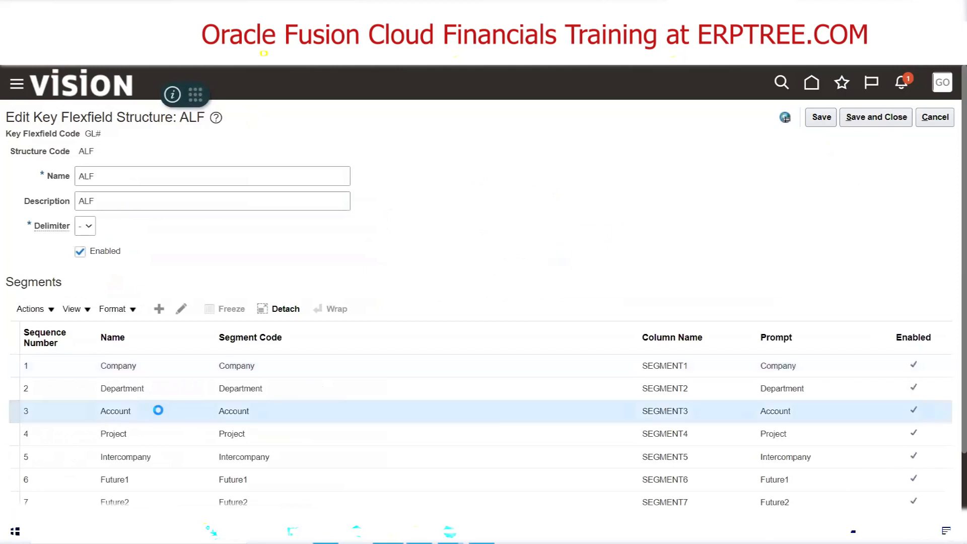
{"action": "left_click", "coordinate": [181, 308]}
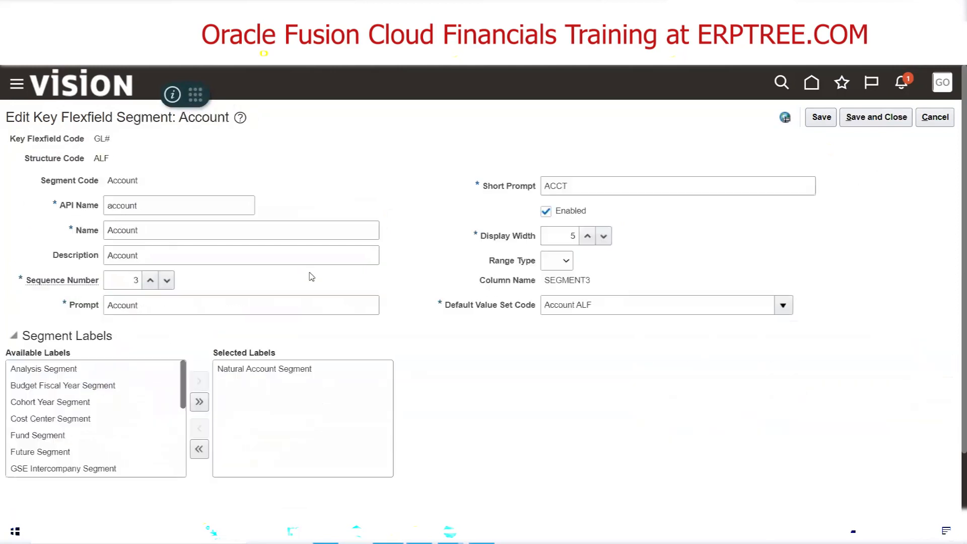
{"action": "left_click", "coordinate": [289, 372]}
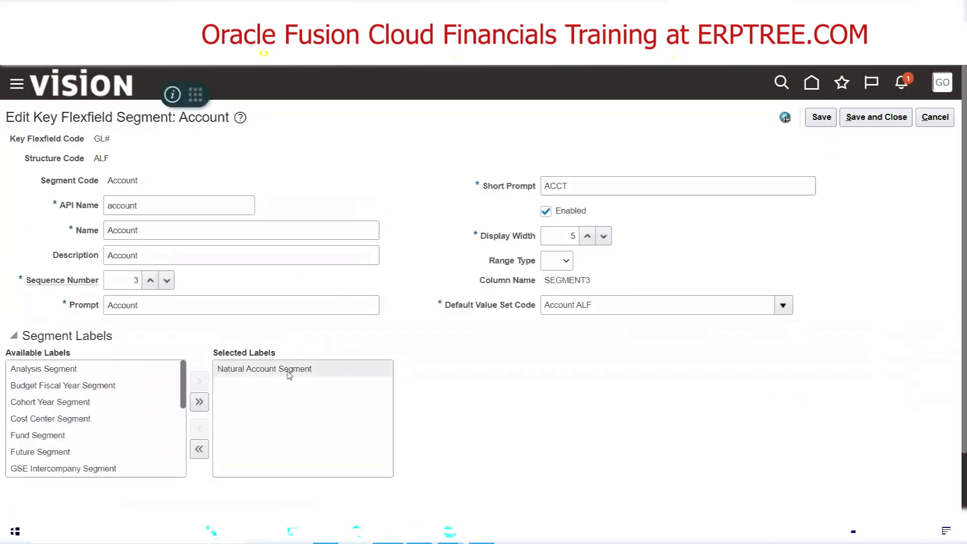
{"action": "left_click", "coordinate": [200, 428]}
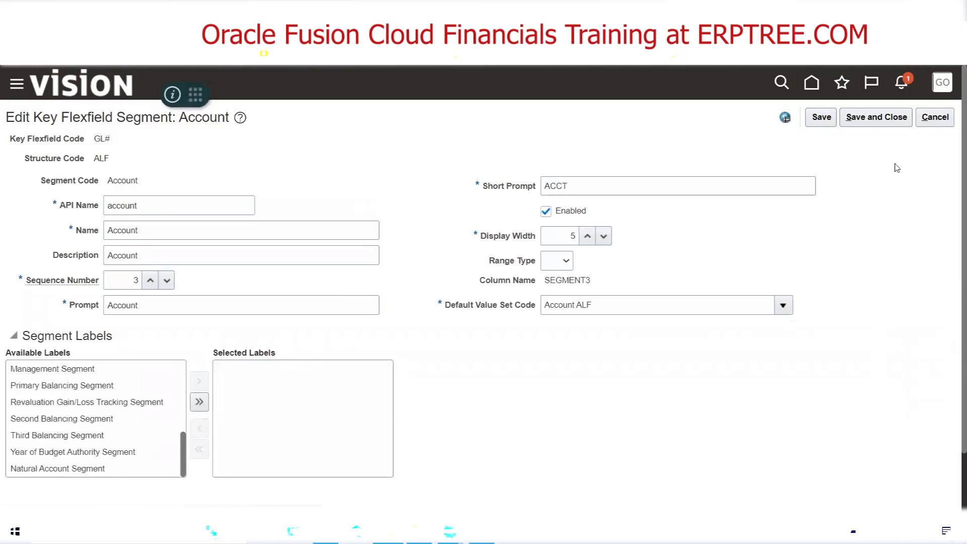
{"action": "left_click", "coordinate": [876, 117]}
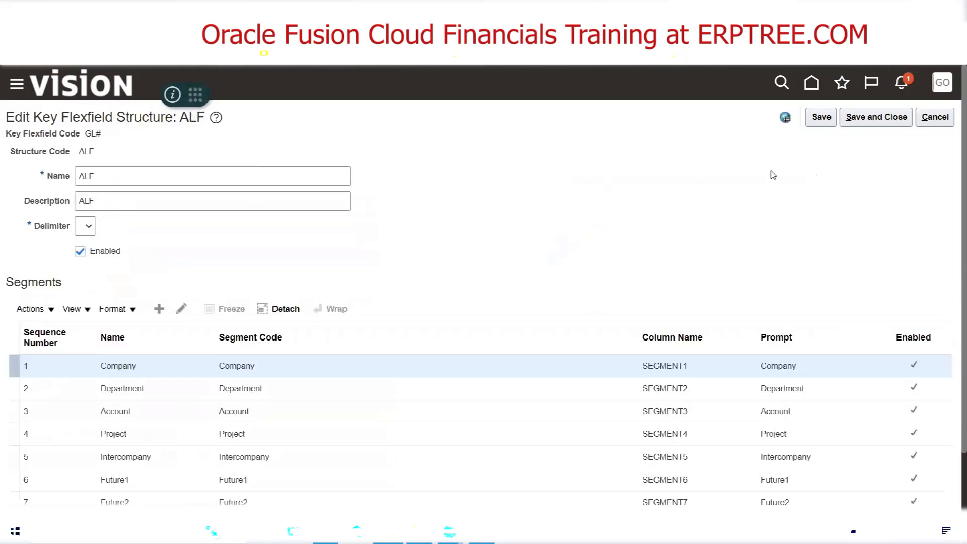
{"action": "left_click", "coordinate": [876, 119]}
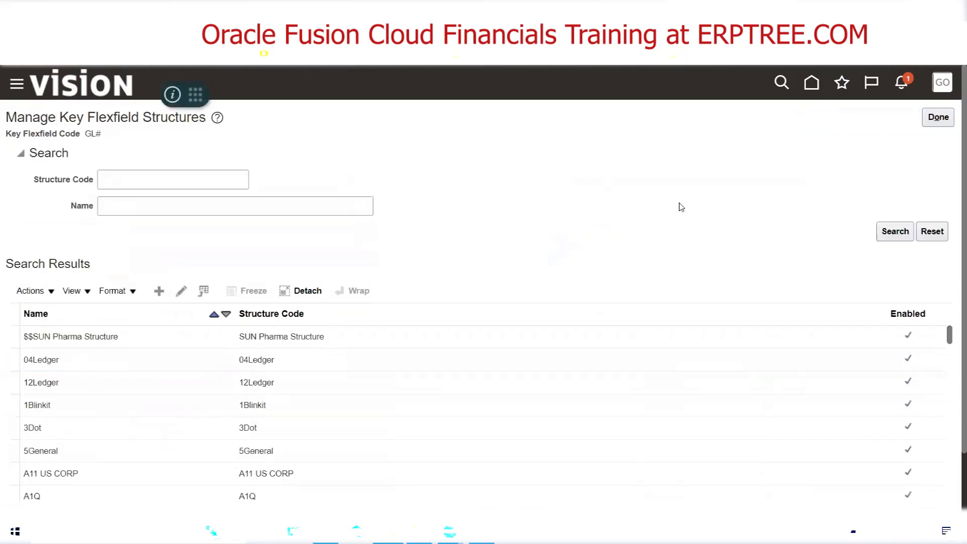
{"action": "left_click", "coordinate": [939, 119]}
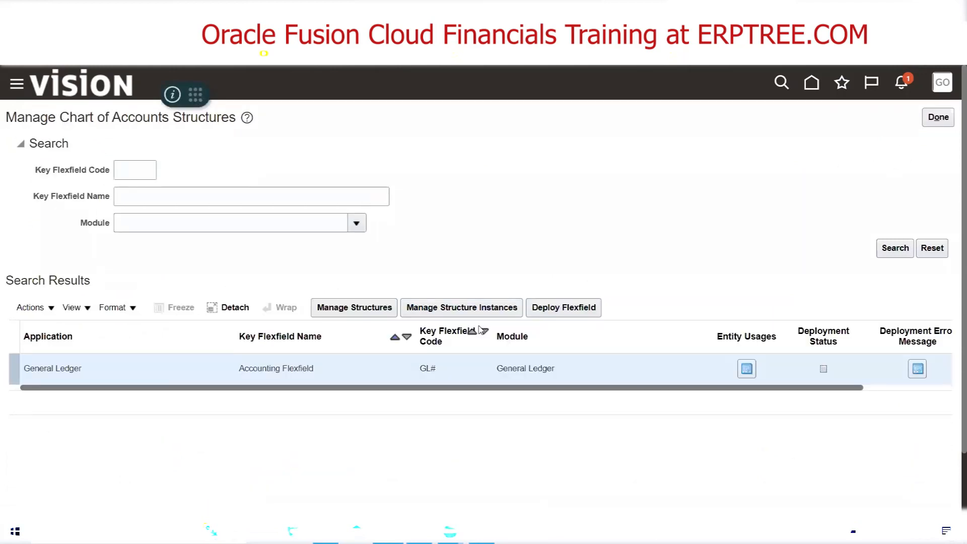
Redeploy the accounting flexfield, check which required label and structure the validation message names, and close the deployment result
{"action": "left_click", "coordinate": [561, 308]}
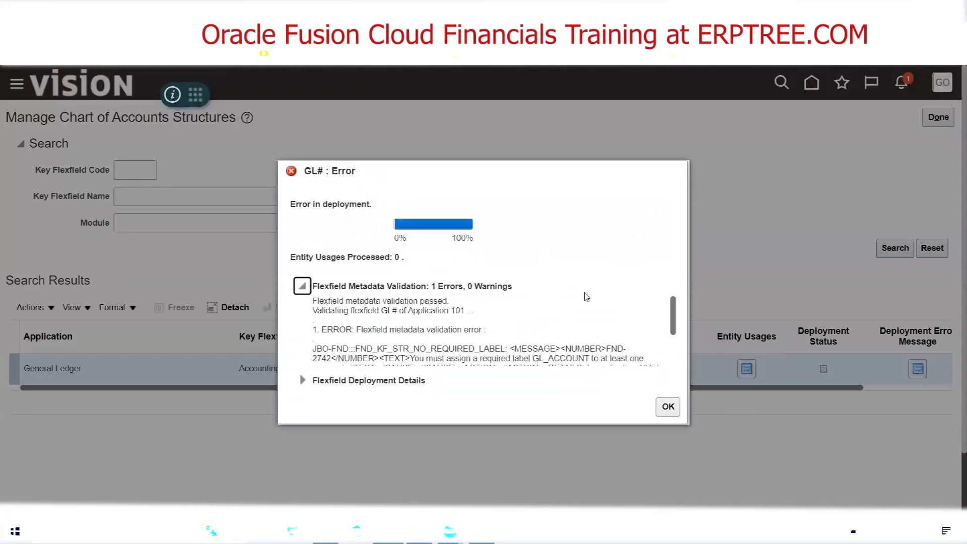
{"action": "left_click_drag", "start_coordinate": [674, 309], "coordinate": [486, 373]}
{"action": "scroll", "coordinate": [496, 335], "scroll_direction": "down", "scroll_amount": 3}
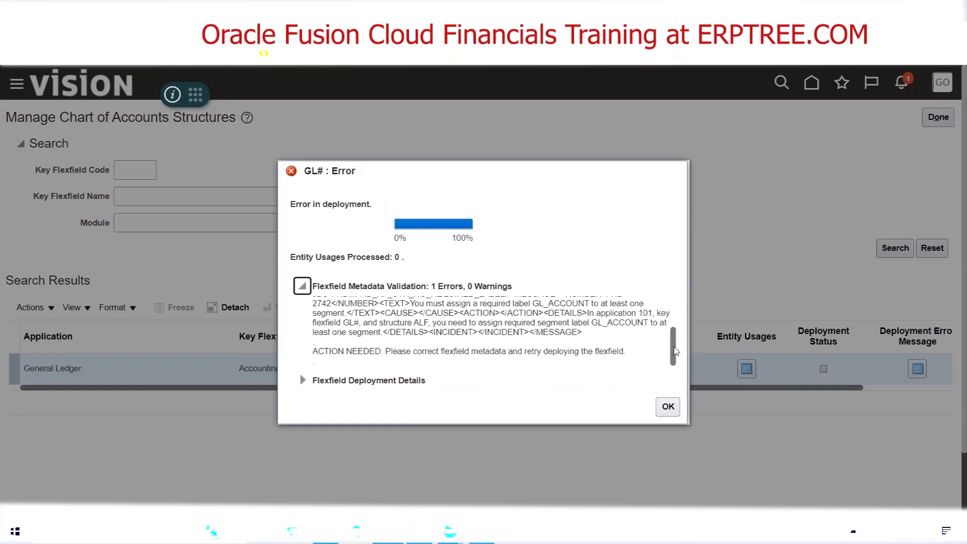
{"action": "scroll", "coordinate": [675, 351], "scroll_direction": "up", "scroll_amount": 2}
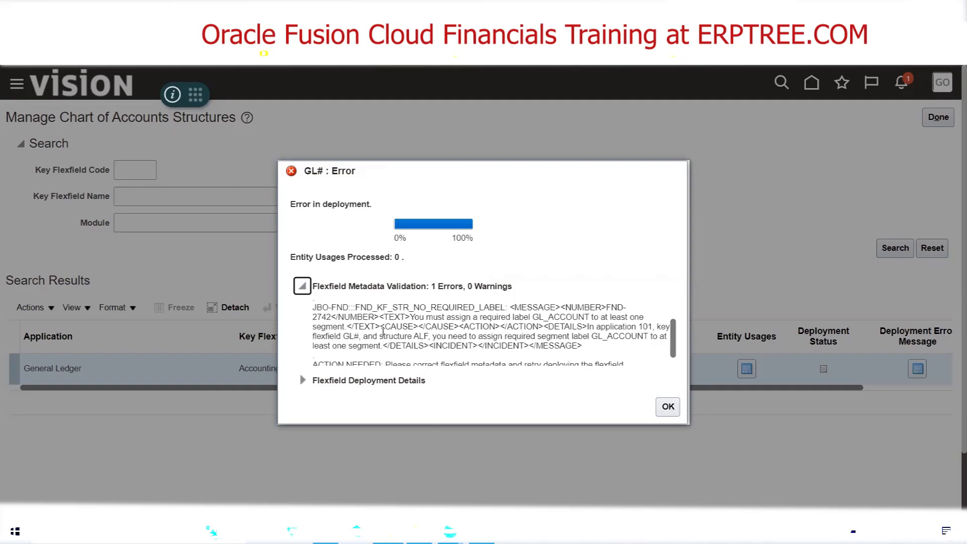
{"action": "left_click_drag", "start_coordinate": [380, 337], "coordinate": [414, 336]}
{"action": "left_click", "coordinate": [421, 335]}
{"action": "double_click", "coordinate": [420, 336]}
{"action": "left_click", "coordinate": [668, 406]}
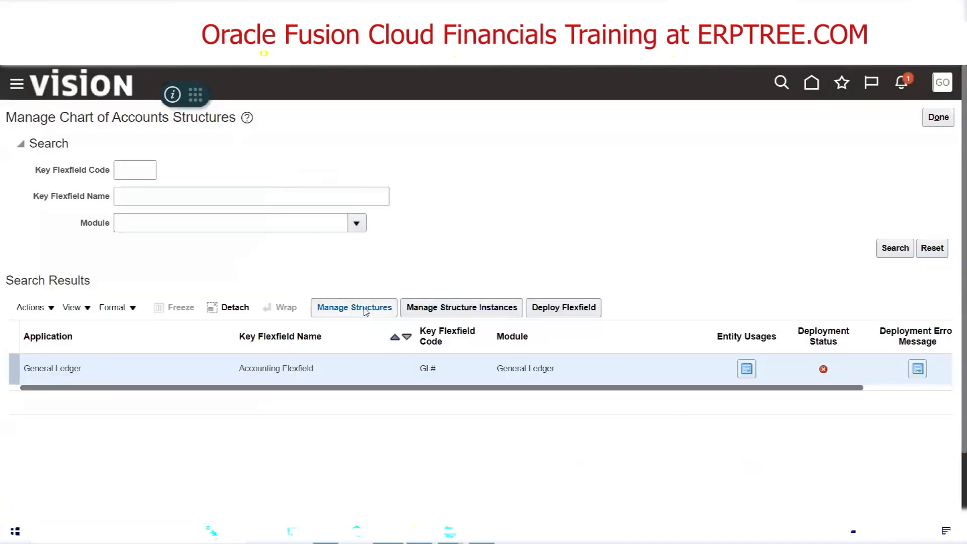
Find the key flexfield structure with structure code ALF and open it for editing
{"action": "left_click", "coordinate": [362, 309]}
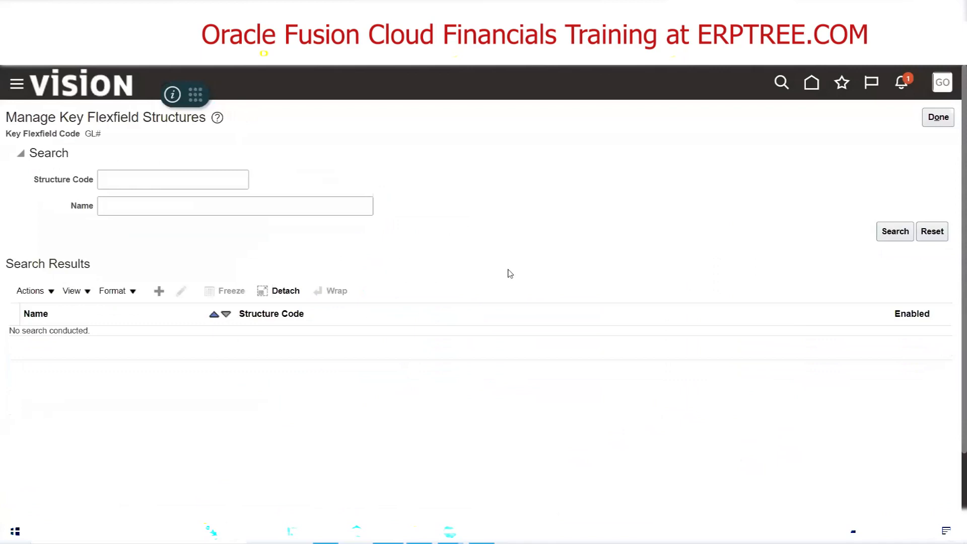
{"action": "left_click", "coordinate": [212, 180]}
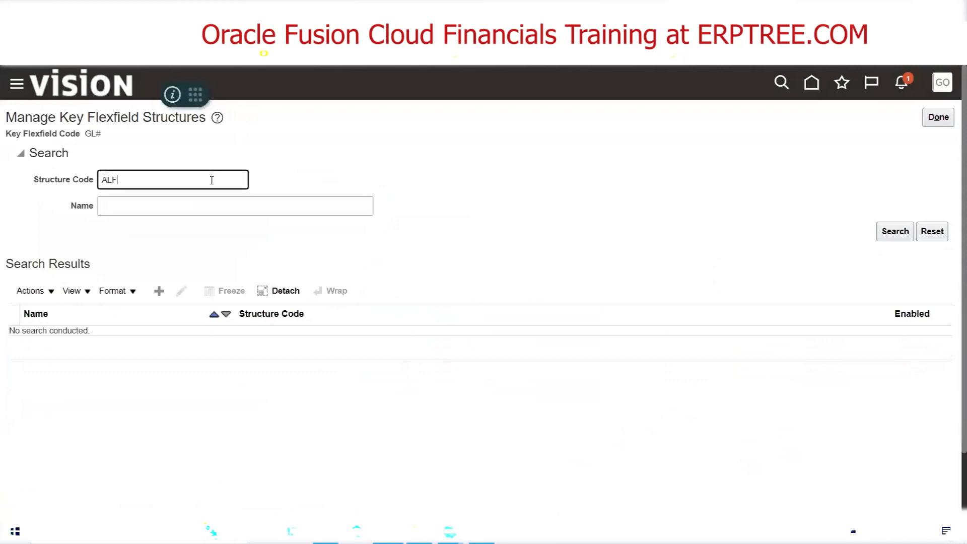
{"action": "key", "text": "Return"}
{"action": "left_click", "coordinate": [183, 296]}
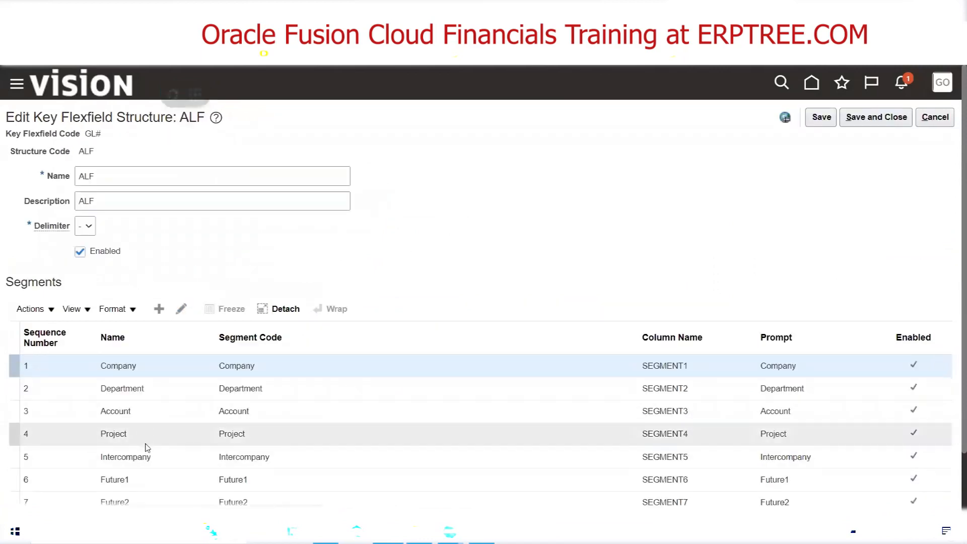
Open the Account segment of the ALF structure and assign it the Natural Account Segment label
{"action": "left_click", "coordinate": [145, 406]}
{"action": "left_click", "coordinate": [182, 309]}
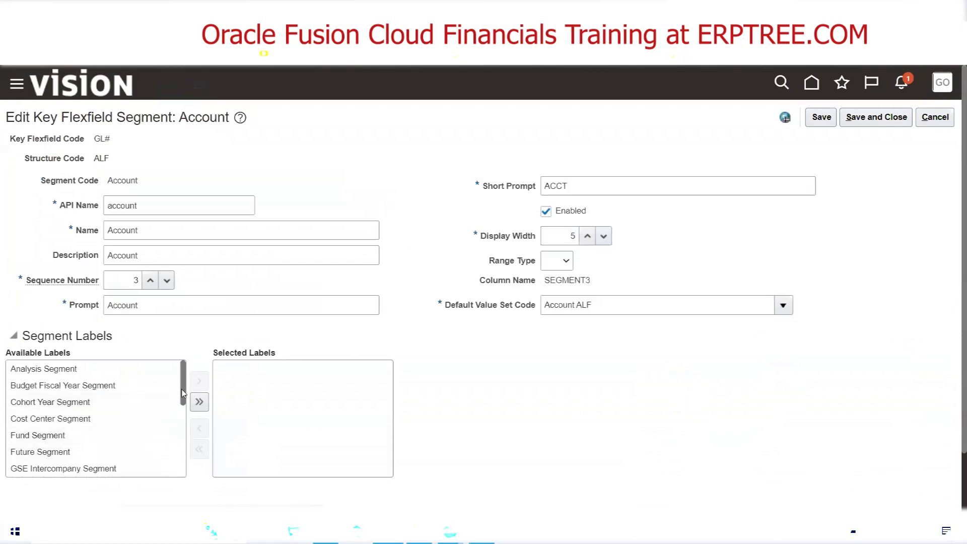
{"action": "left_click_drag", "start_coordinate": [182, 392], "coordinate": [180, 447]}
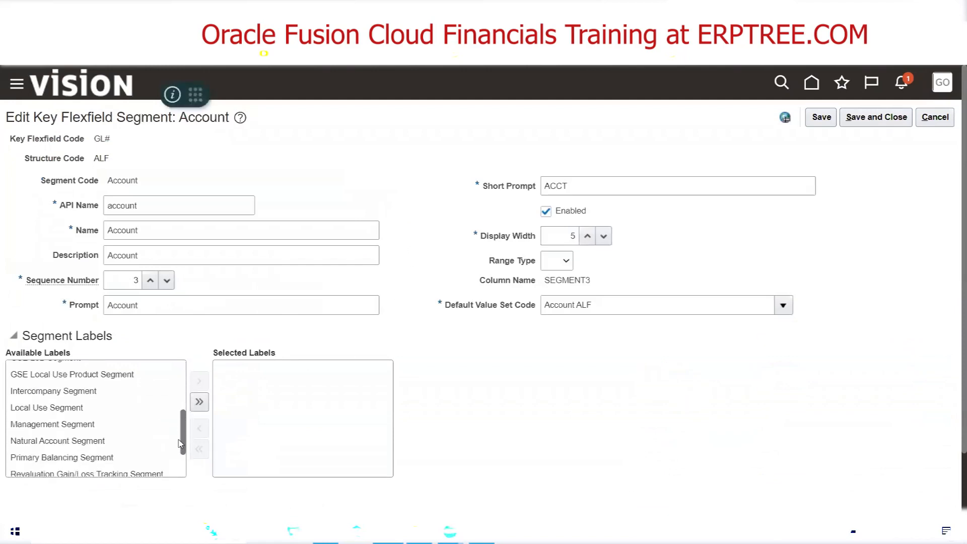
{"action": "double_click", "coordinate": [98, 442]}
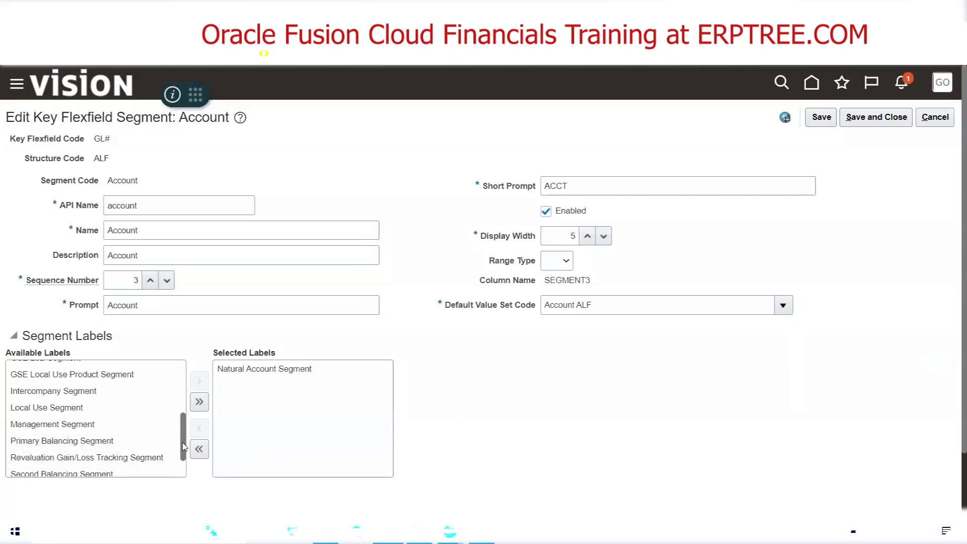
Also assign the Primary Balancing Segment label to the Account segment, save the segment and the ALF structure, and leave the structures list
{"action": "left_click_drag", "start_coordinate": [183, 447], "coordinate": [184, 386]}
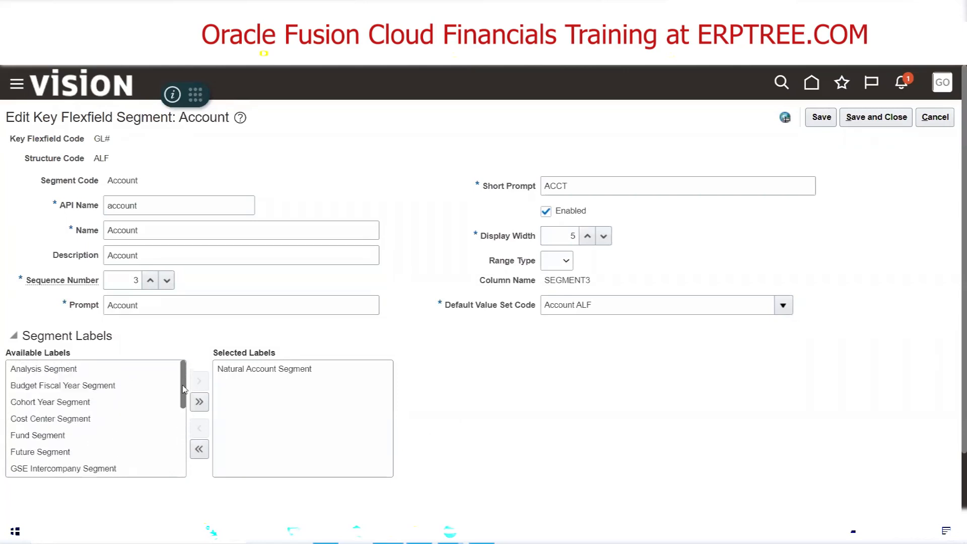
{"action": "scroll", "coordinate": [111, 443], "scroll_direction": "down", "scroll_amount": 5}
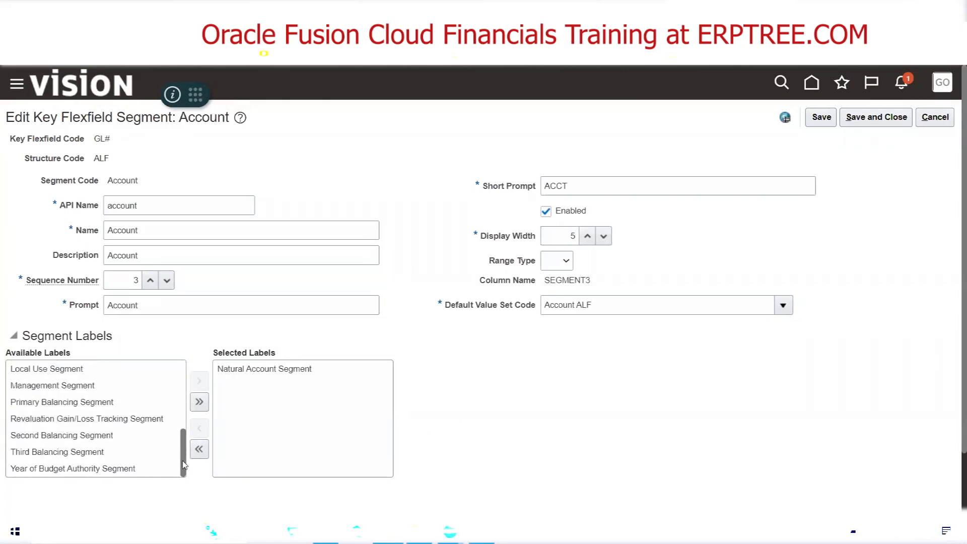
{"action": "double_click", "coordinate": [103, 403]}
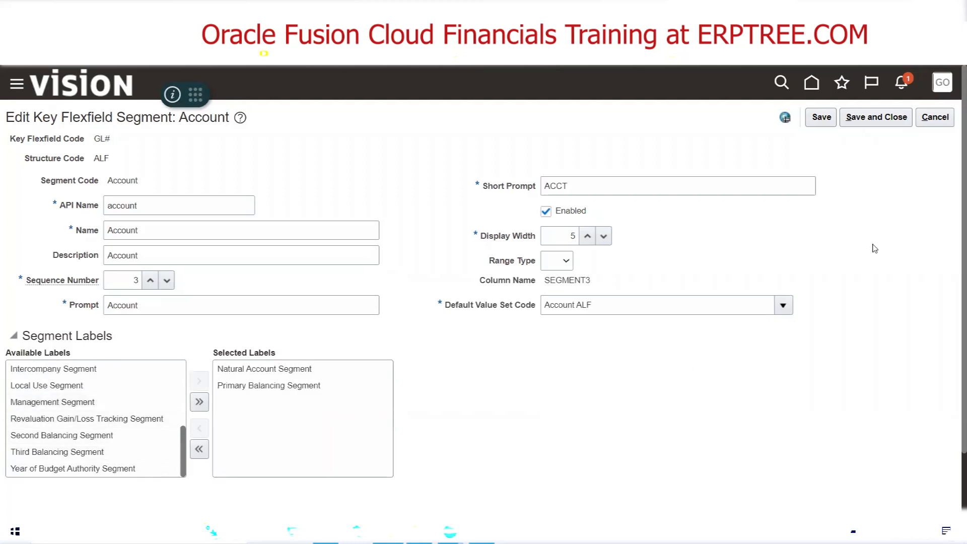
{"action": "left_click", "coordinate": [889, 119]}
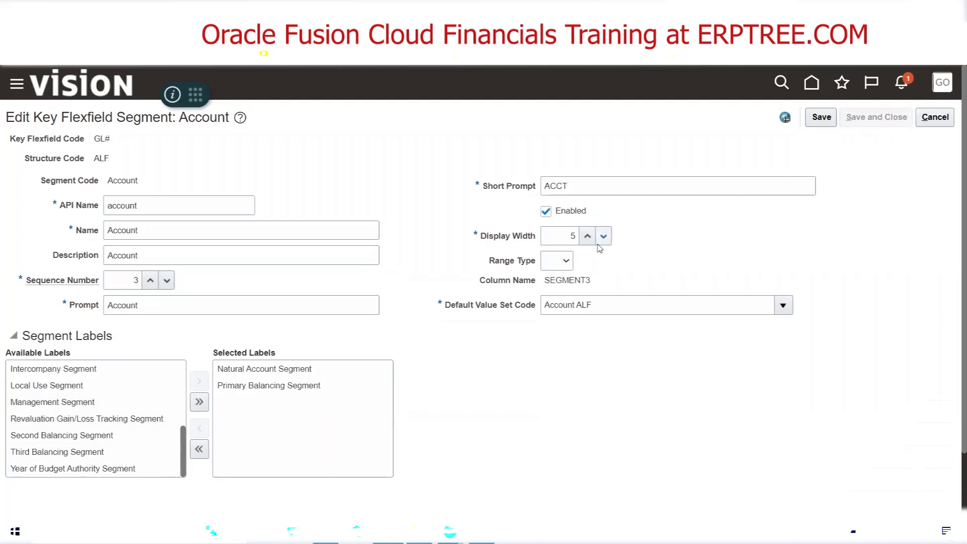
{"action": "left_click", "coordinate": [876, 117]}
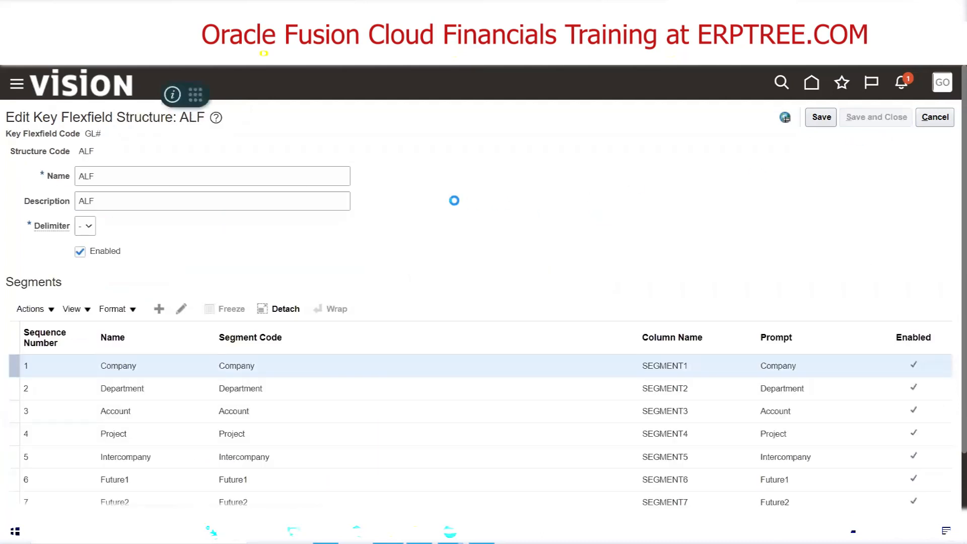
{"action": "left_click", "coordinate": [937, 116]}
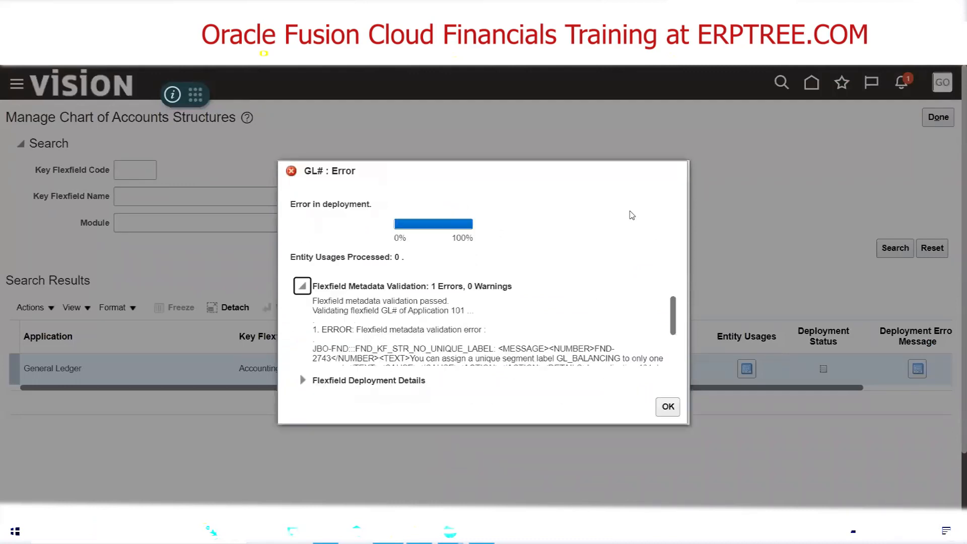
Redeploy the accounting flexfield, read which unique segment label and structure the validation error names, and close the deployment result
{"action": "left_click_drag", "start_coordinate": [674, 316], "coordinate": [674, 327]}
{"action": "scroll", "coordinate": [424, 344], "scroll_direction": "up", "scroll_amount": 1}
{"action": "scroll", "coordinate": [572, 272], "scroll_direction": "down", "scroll_amount": 1}
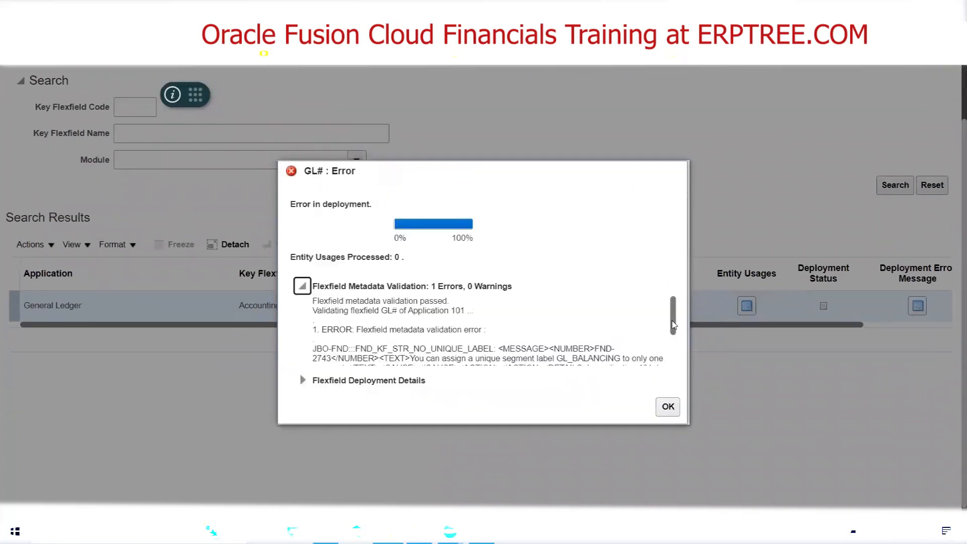
{"action": "left_click_drag", "start_coordinate": [674, 324], "coordinate": [674, 346]}
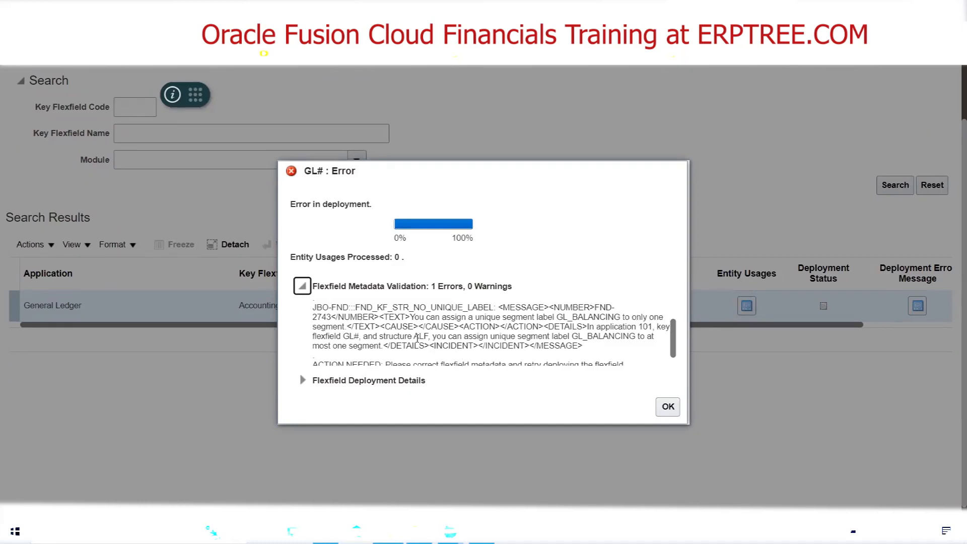
{"action": "left_click_drag", "start_coordinate": [415, 335], "coordinate": [422, 337]}
{"action": "left_click", "coordinate": [668, 406]}
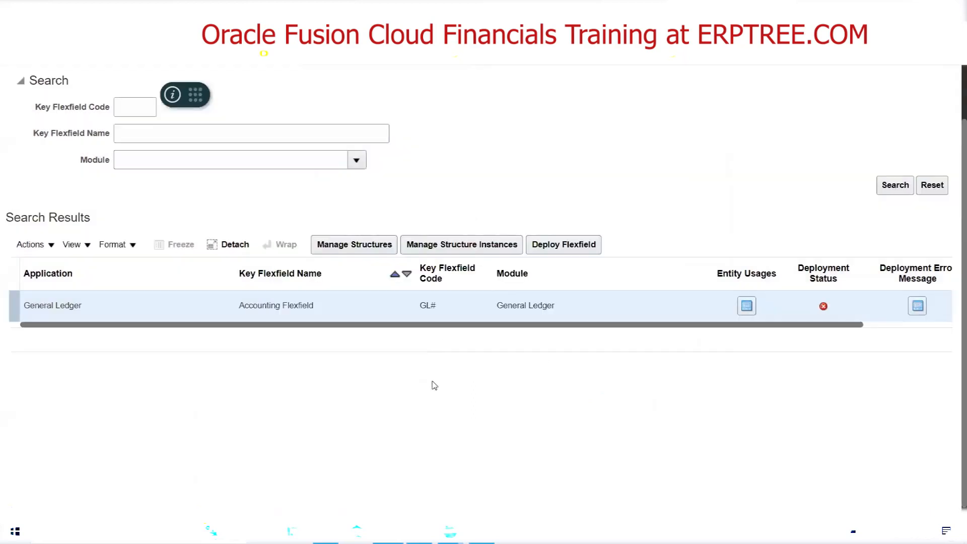
Search the key flexfield structures for structure code ALF and open the matching structure for editing
{"action": "left_click", "coordinate": [362, 245]}
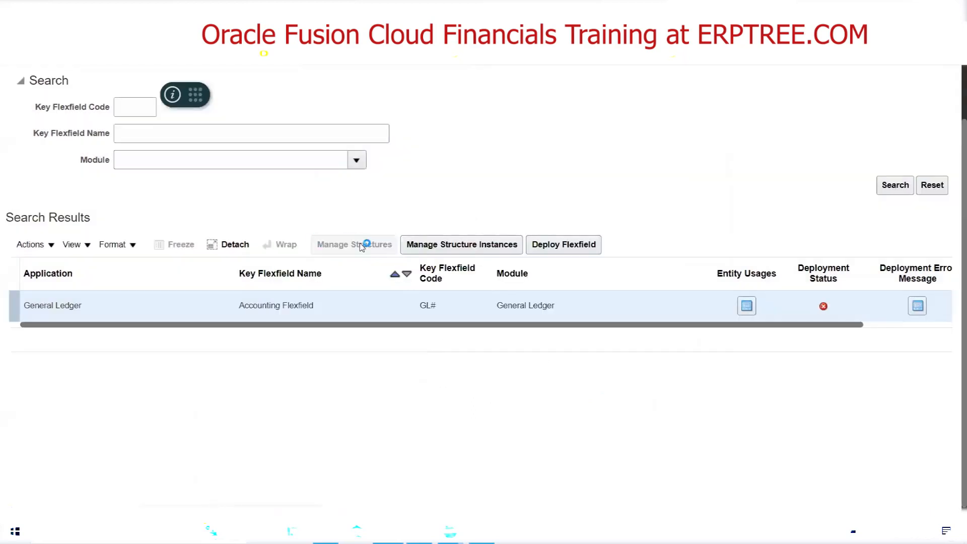
{"action": "left_click", "coordinate": [145, 181]}
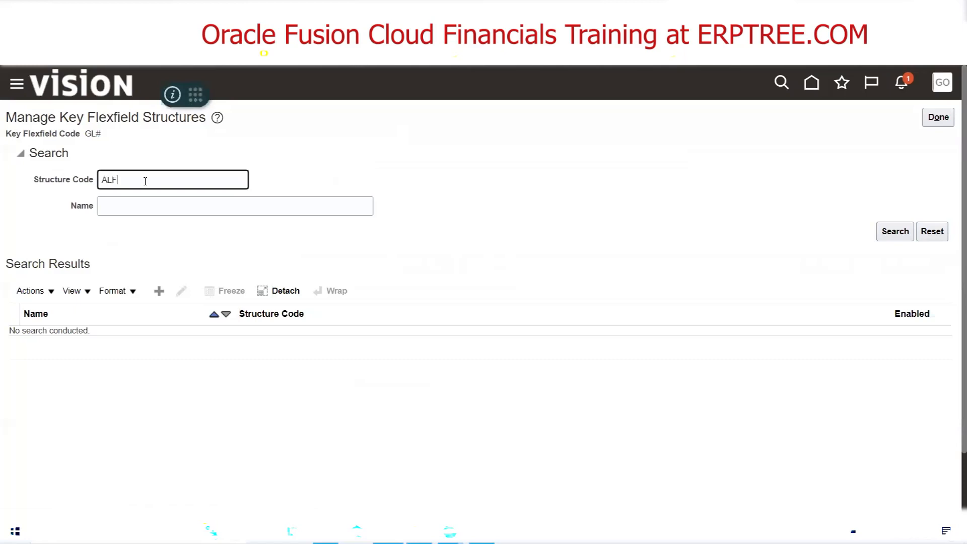
{"action": "left_click", "coordinate": [895, 231]}
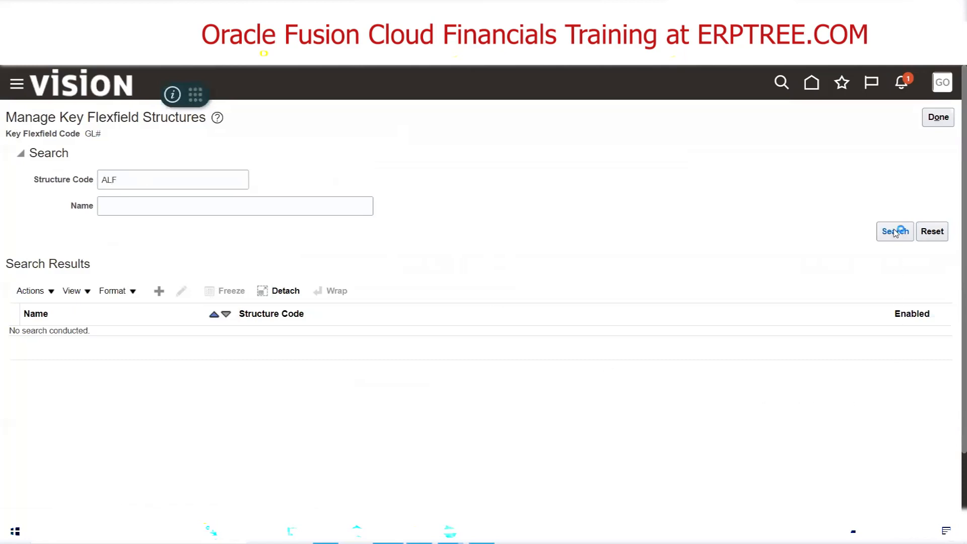
{"action": "left_click", "coordinate": [182, 292]}
Remove the Primary Balancing Segment label from the Account segment, save the segment and the ALF structure, and return to the chart of accounts structures
{"action": "scroll", "coordinate": [403, 252], "scroll_direction": "down", "scroll_amount": 3}
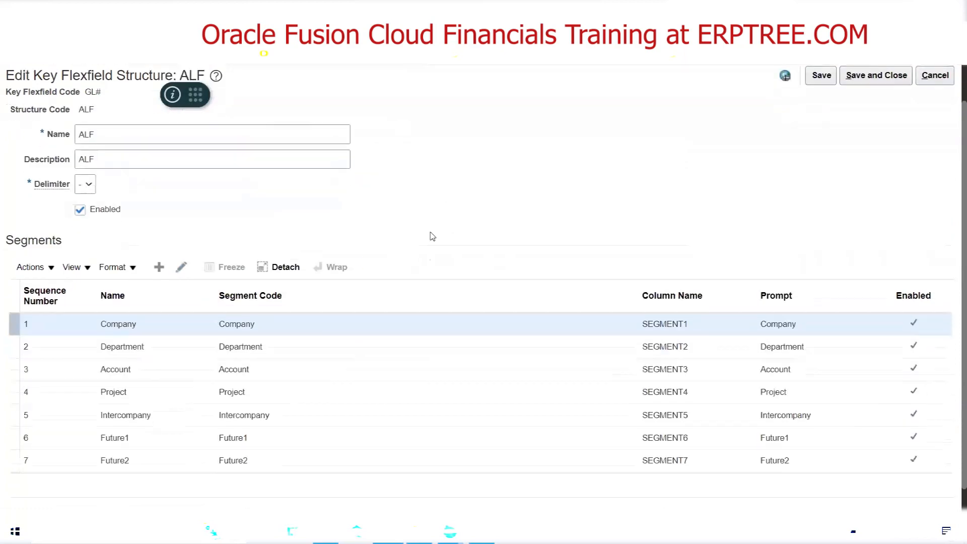
{"action": "left_click", "coordinate": [133, 336]}
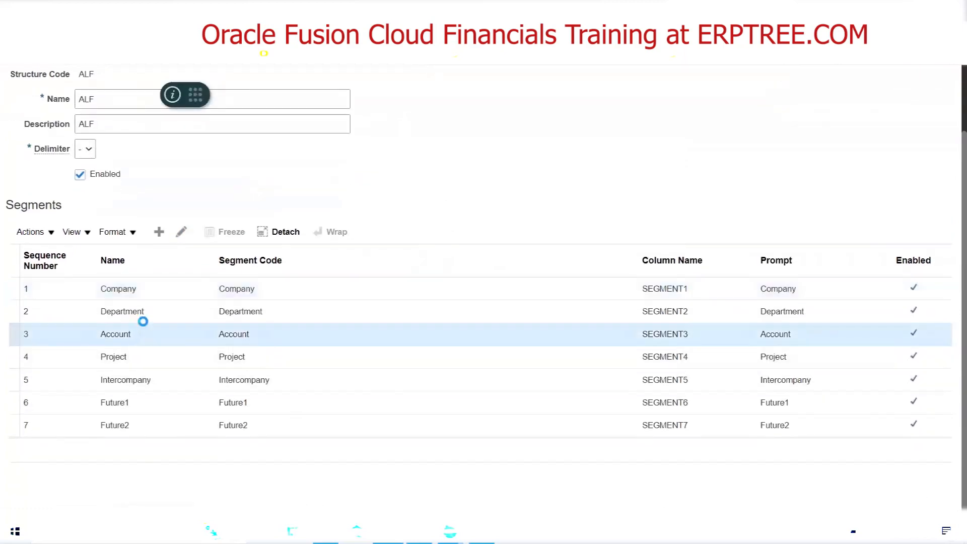
{"action": "left_click", "coordinate": [182, 233]}
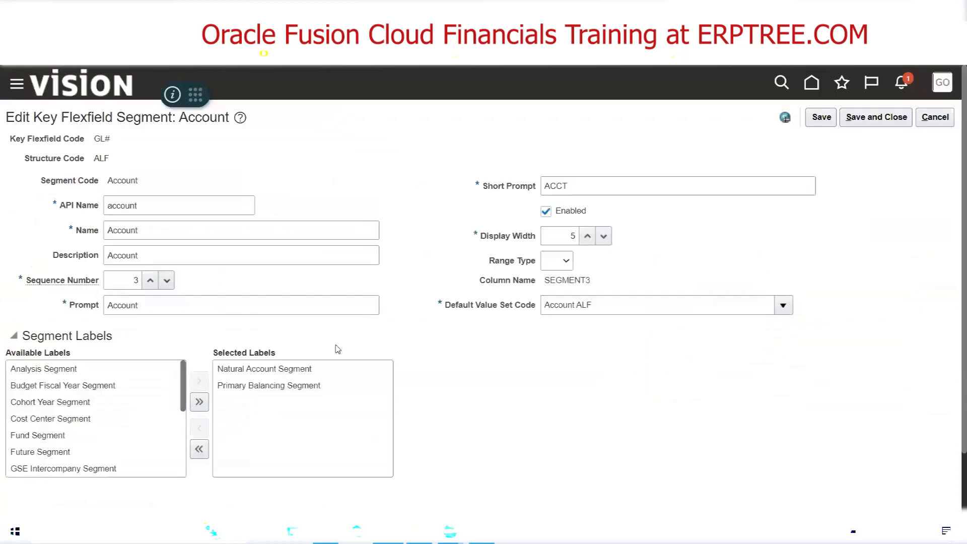
{"action": "double_click", "coordinate": [265, 391]}
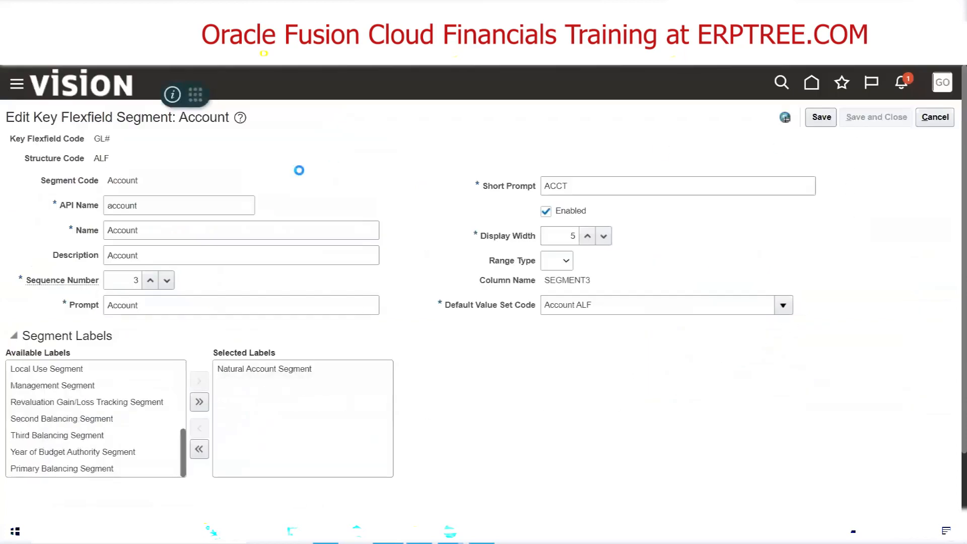
{"action": "left_click", "coordinate": [887, 121]}
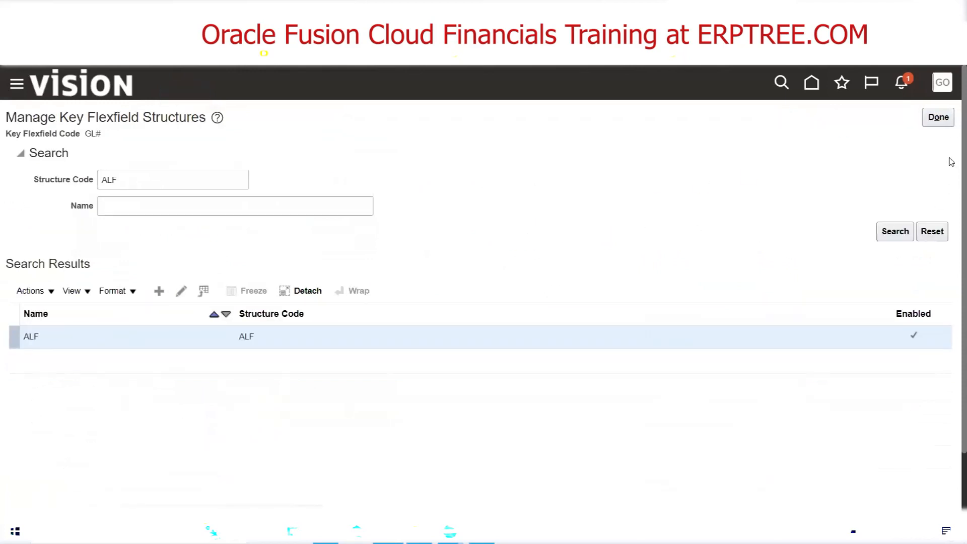
{"action": "left_click", "coordinate": [937, 117]}
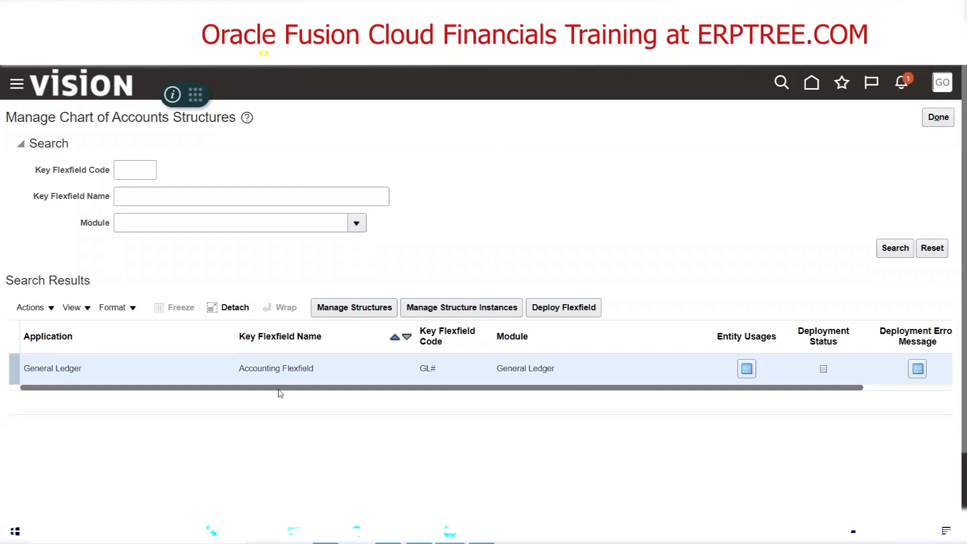
{"action": "triple_click", "coordinate": [267, 368]}
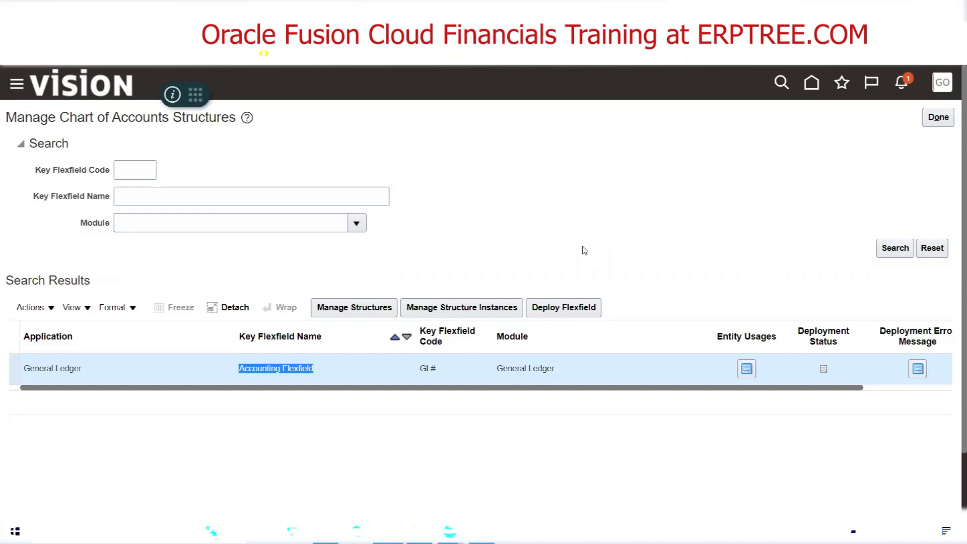
{"action": "triple_click", "coordinate": [293, 369]}
{"action": "triple_click", "coordinate": [260, 365]}
Switch to the Excel task list and mark Deploy Accounting Key Flexfield as Done in cell G174
{"action": "key", "text": "alt+Tab"}
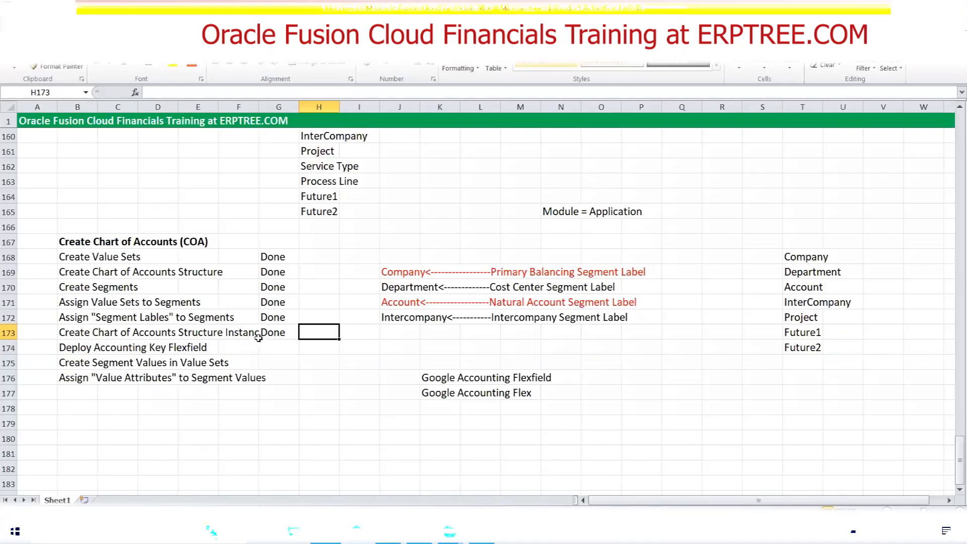
{"action": "left_click", "coordinate": [278, 344]}
{"action": "type", "text": "Done"}
{"action": "key", "text": "Tab"}
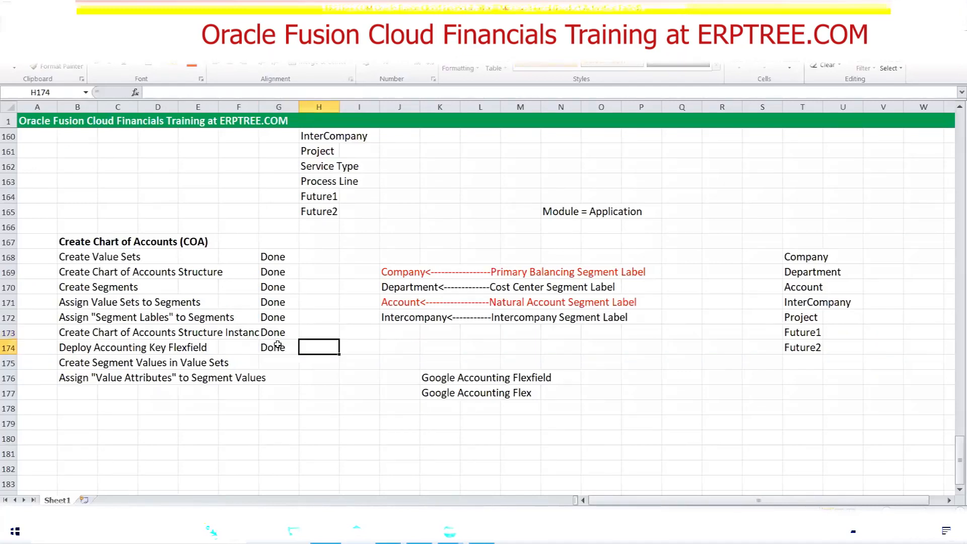
Review the completed chart of accounts tasks and the remaining tasks for creating segment values and assigning value attributes
{"action": "left_click_drag", "start_coordinate": [71, 363], "coordinate": [263, 383]}
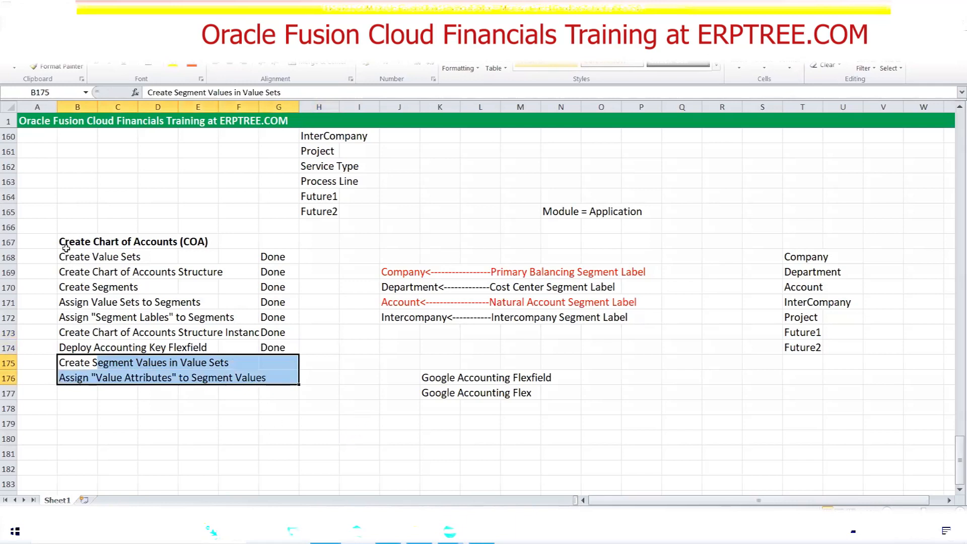
{"action": "left_click_drag", "start_coordinate": [66, 247], "coordinate": [273, 344]}
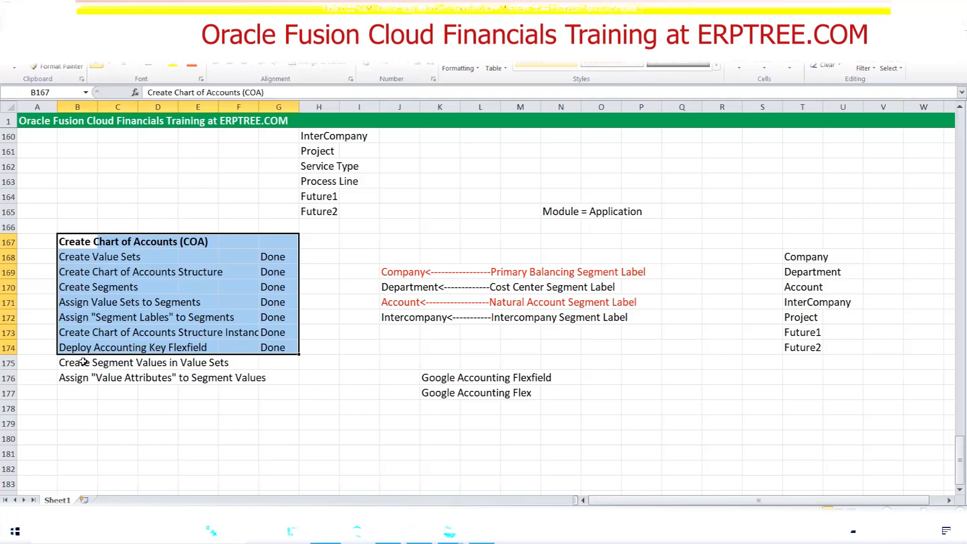
{"action": "left_click", "coordinate": [403, 241]}
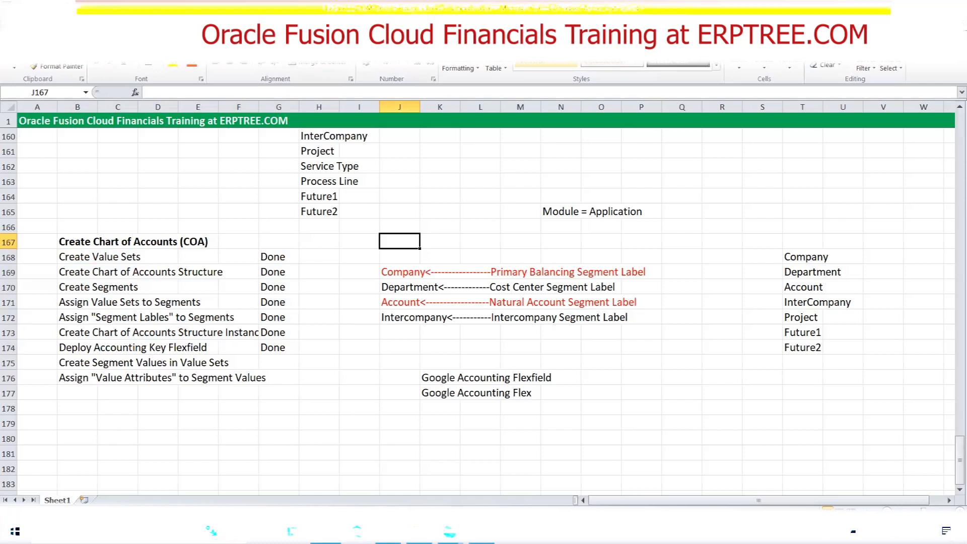
{"action": "key", "text": "alt+u"}
{"action": "key", "text": "alt+u"}
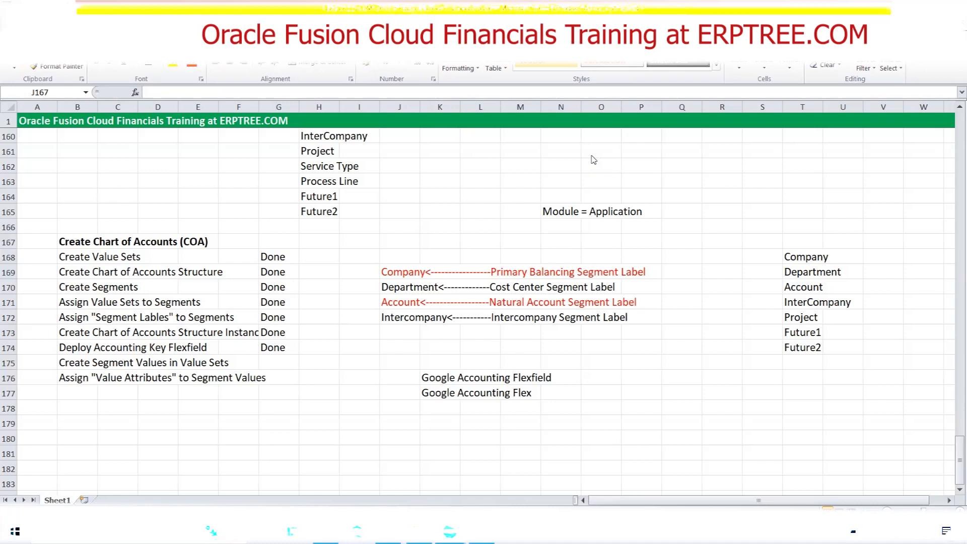
{"action": "left_click", "coordinate": [307, 396]}
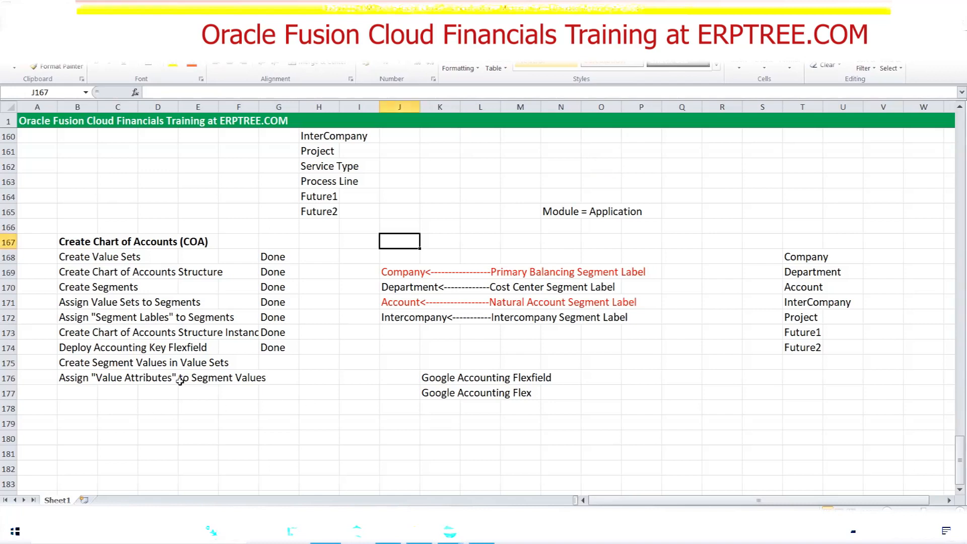
{"action": "left_click_drag", "start_coordinate": [76, 362], "coordinate": [245, 368]}
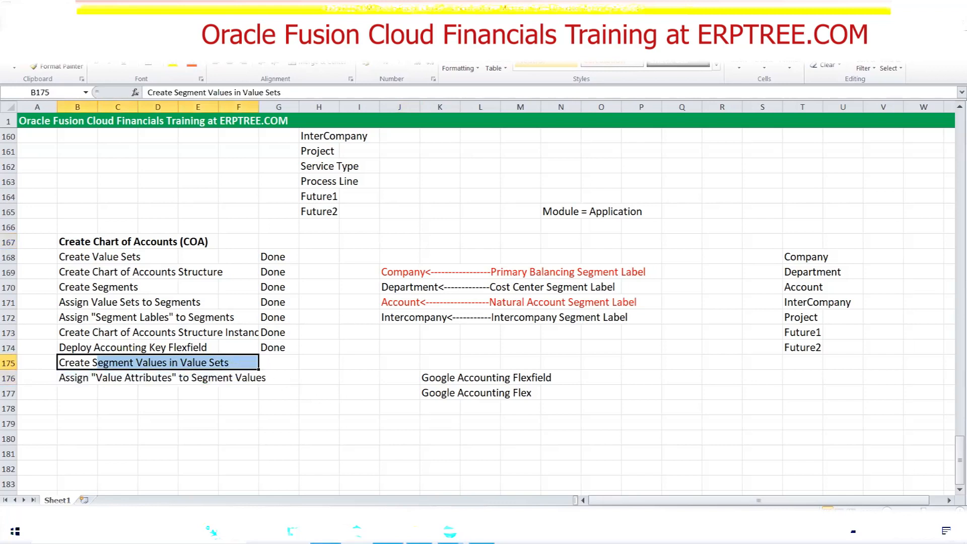
Switch back to the Oracle Fusion implementation project and open the Manage Chart of Accounts Value Set Values task
{"action": "key", "text": "alt+Tab"}
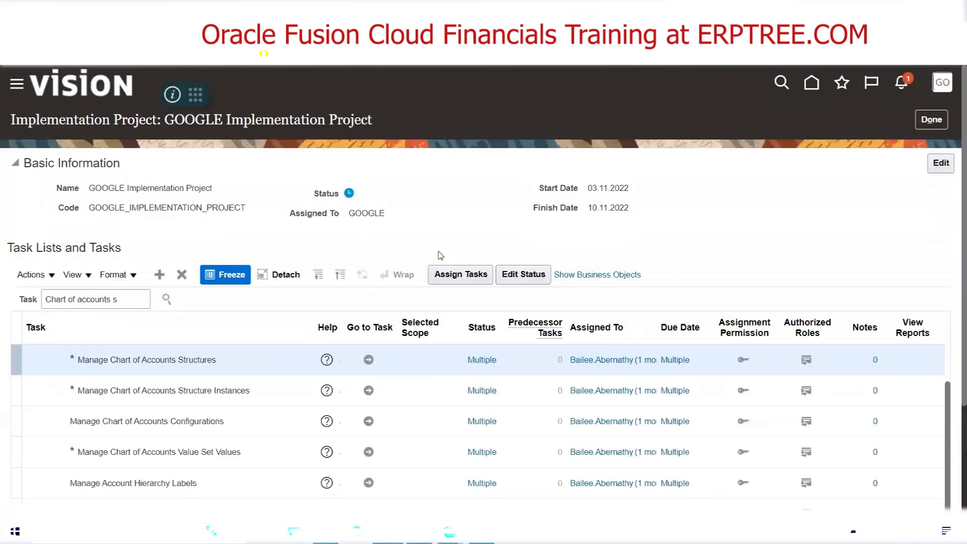
{"action": "scroll", "coordinate": [420, 244], "scroll_direction": "down", "scroll_amount": 3}
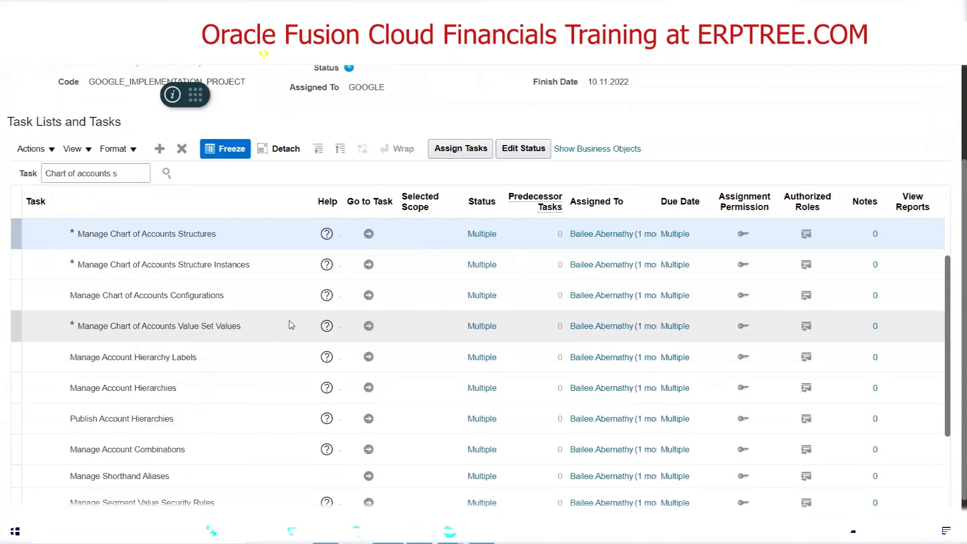
{"action": "left_click", "coordinate": [368, 327]}
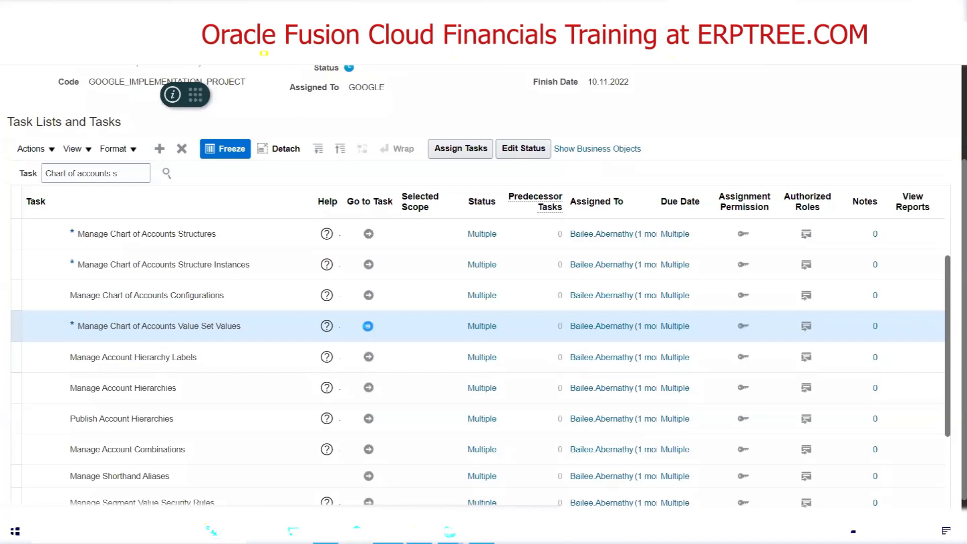
{"action": "left_click", "coordinate": [368, 326]}
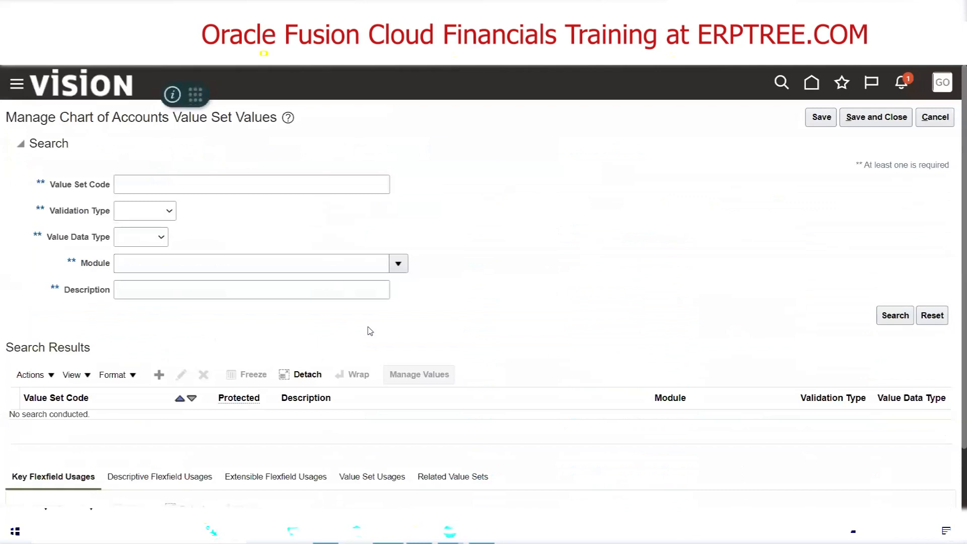
Search for the value set code Google Company and open its values for management
{"action": "left_click", "coordinate": [133, 193]}
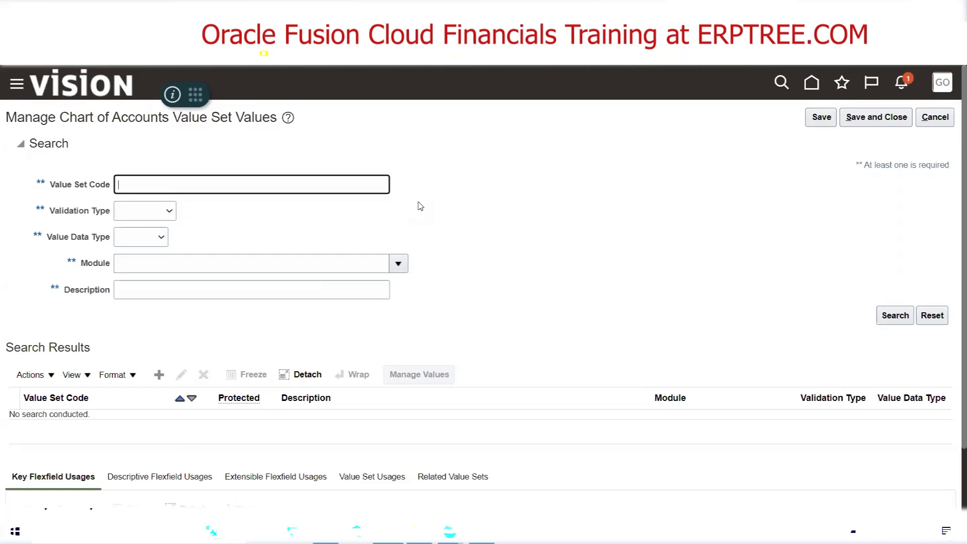
{"action": "type", "text": "Google Company"}
{"action": "left_click", "coordinate": [907, 321]}
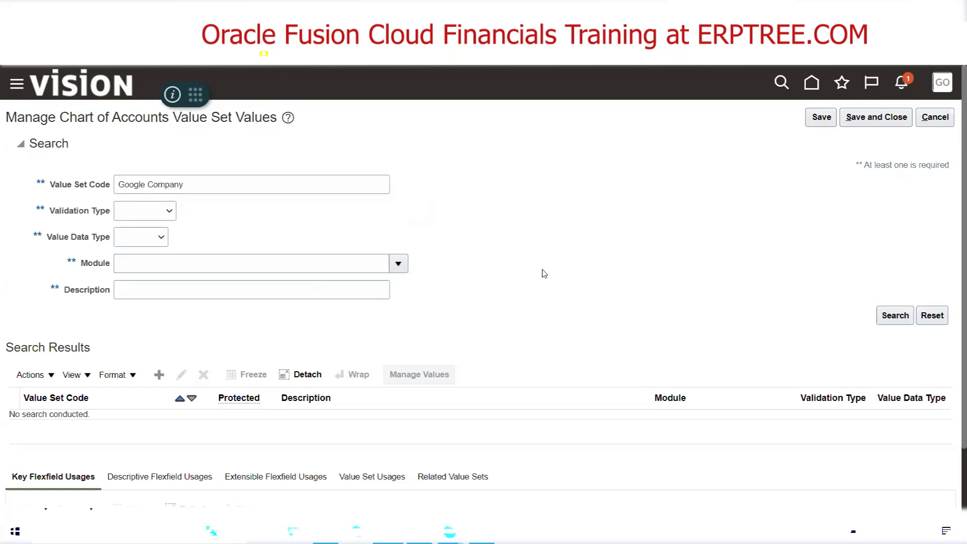
{"action": "scroll", "coordinate": [527, 267], "scroll_direction": "down", "scroll_amount": 2}
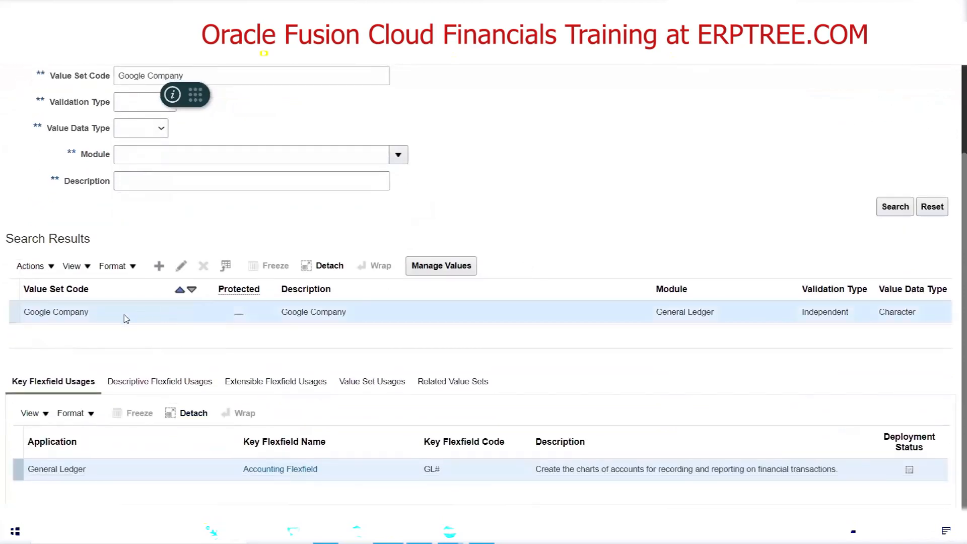
{"action": "left_click", "coordinate": [442, 267]}
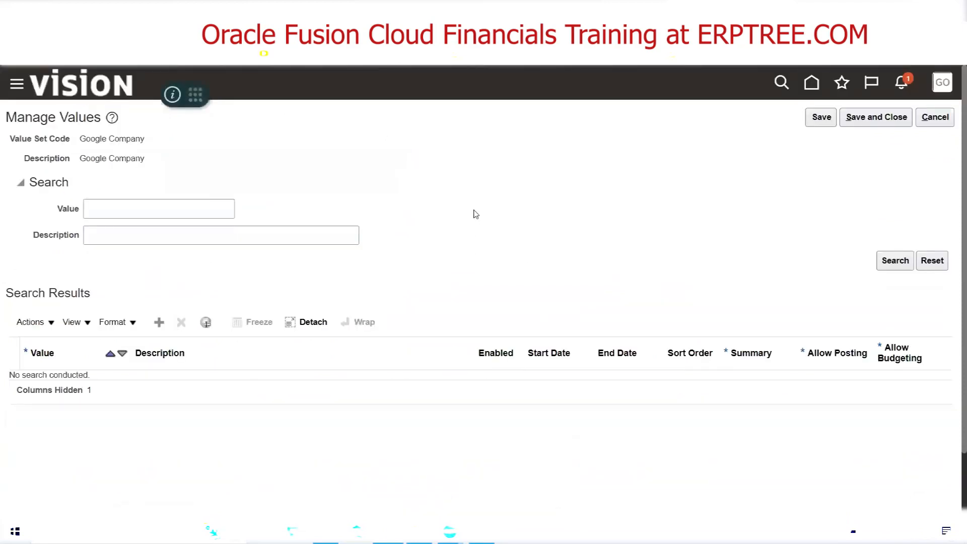
Search for existing values in the Google Company value set and check the Create Segment Values task in the Excel list
{"action": "left_click", "coordinate": [905, 261]}
{"action": "key", "text": "alt+Tab"}
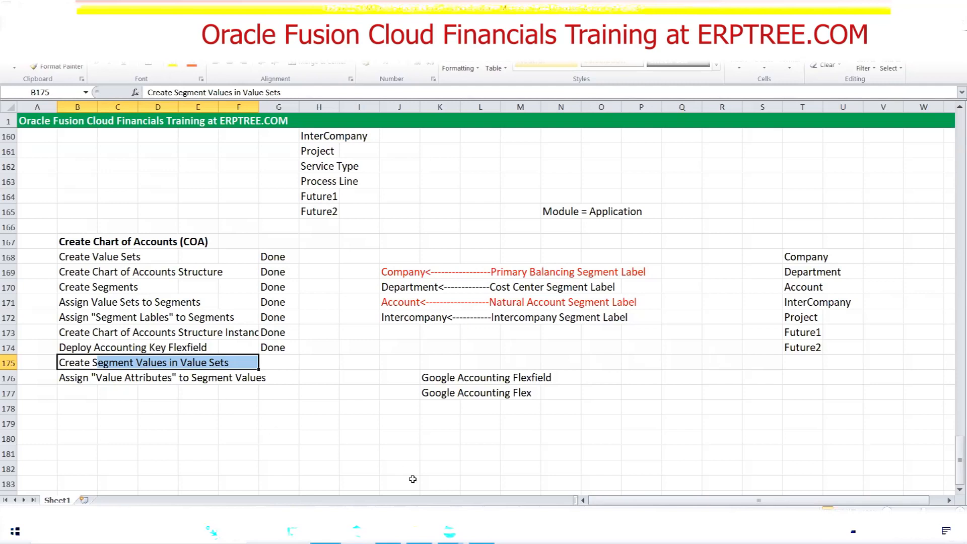
{"action": "left_click", "coordinate": [419, 532]}
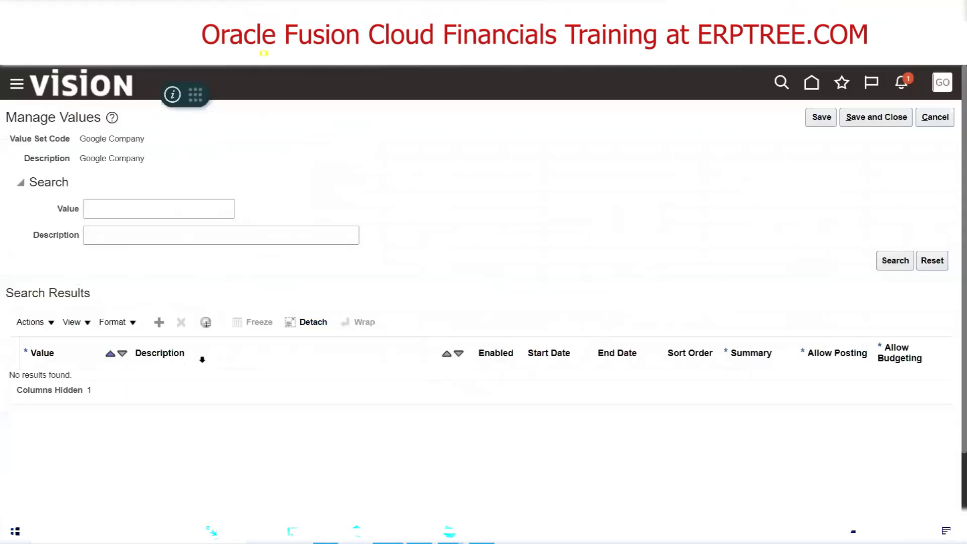
{"action": "left_click", "coordinate": [160, 322]}
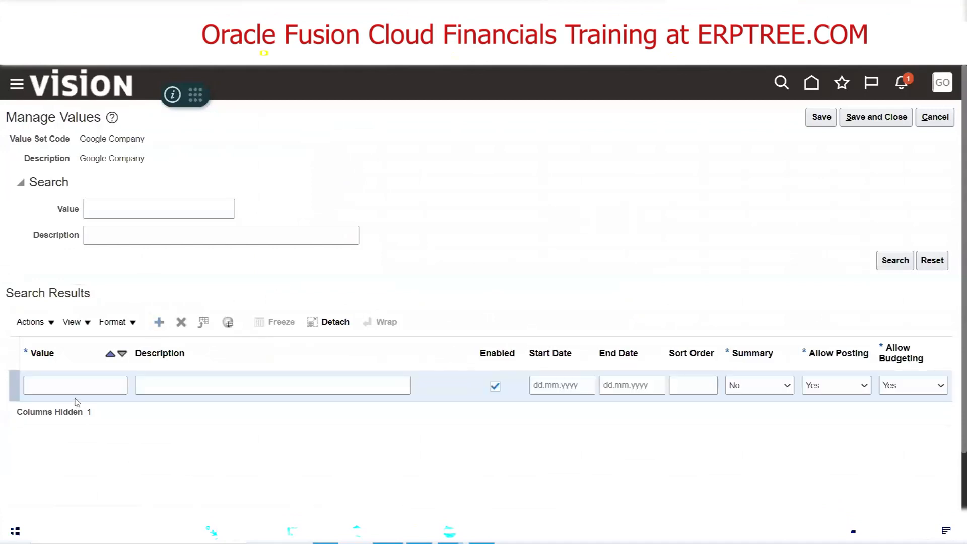
{"action": "left_click", "coordinate": [61, 382]}
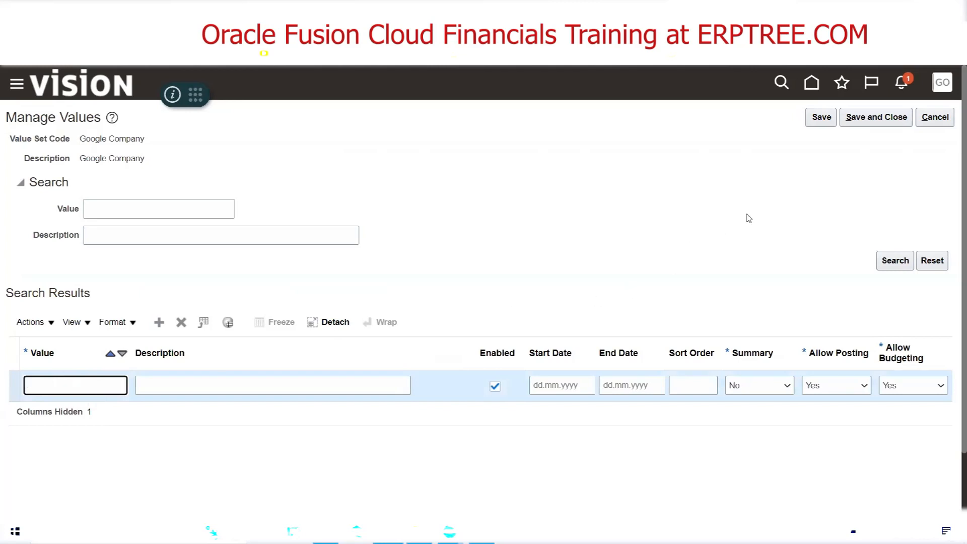
{"action": "left_click", "coordinate": [932, 124]}
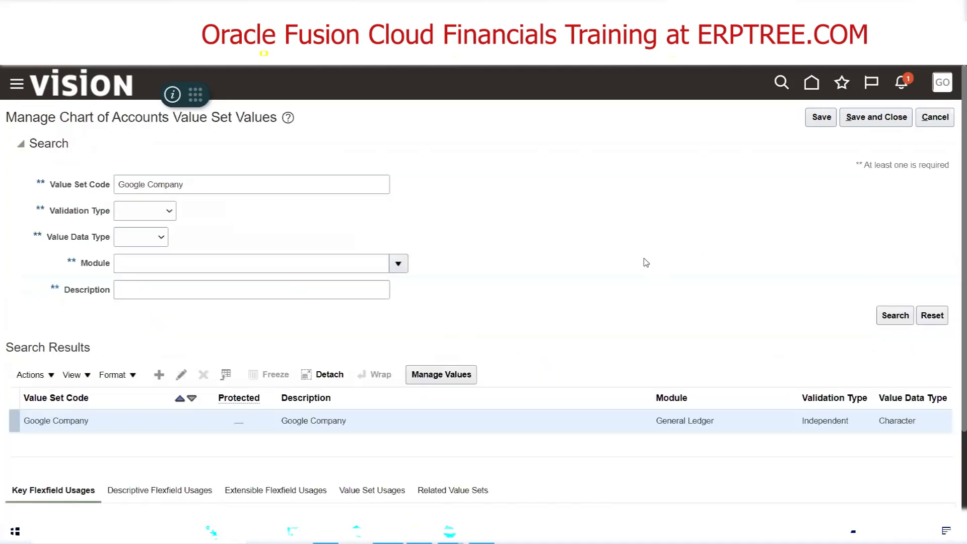
Open the Google Company value set definition to check its maximum length, and leave it without making changes
{"action": "left_click", "coordinate": [181, 374]}
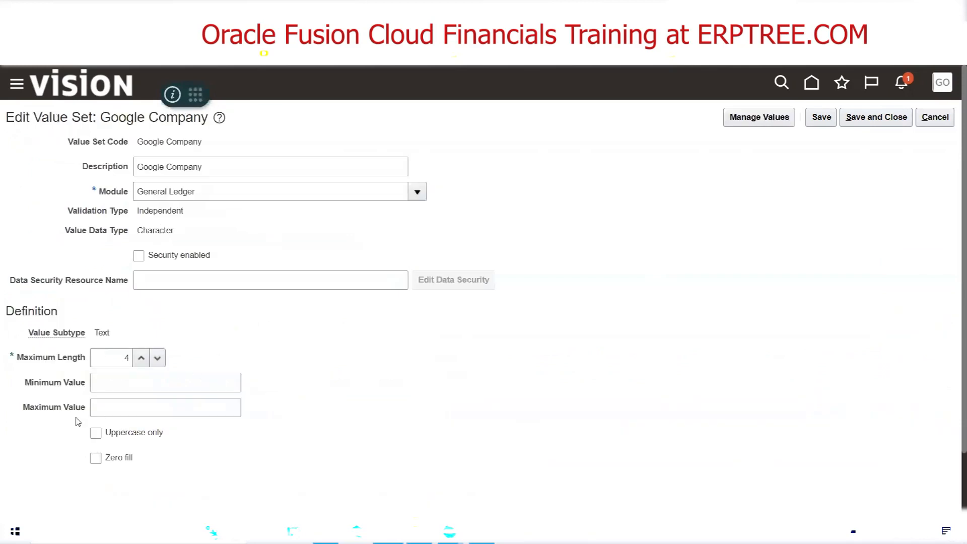
{"action": "left_click_drag", "start_coordinate": [17, 358], "coordinate": [86, 362]}
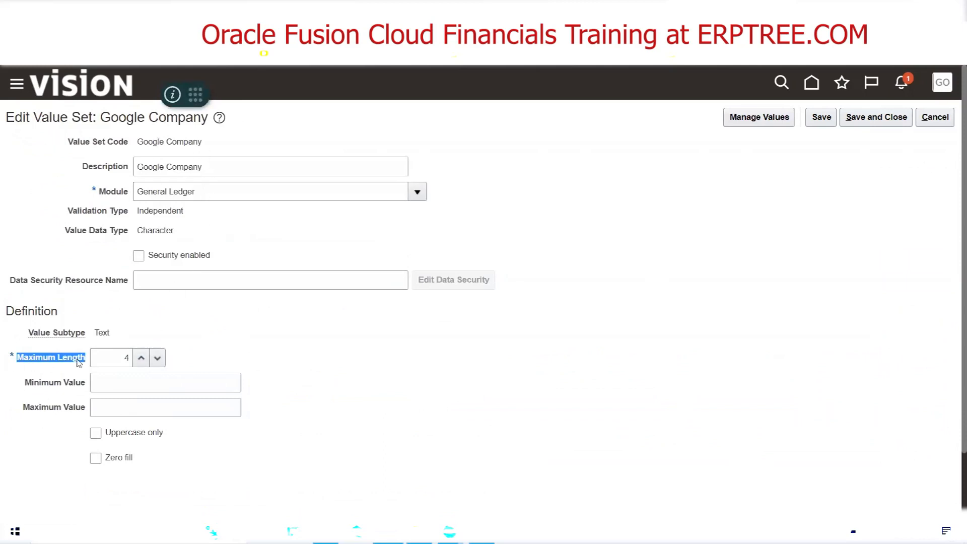
{"action": "left_click", "coordinate": [935, 117]}
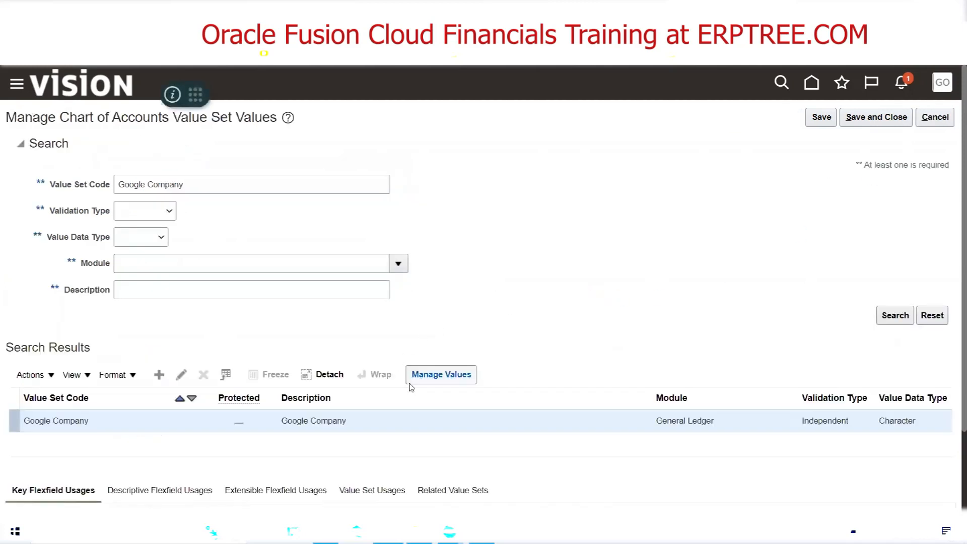
Reopen the values of the Google Company value set and add a new row with the value 1000
{"action": "left_click", "coordinate": [434, 378]}
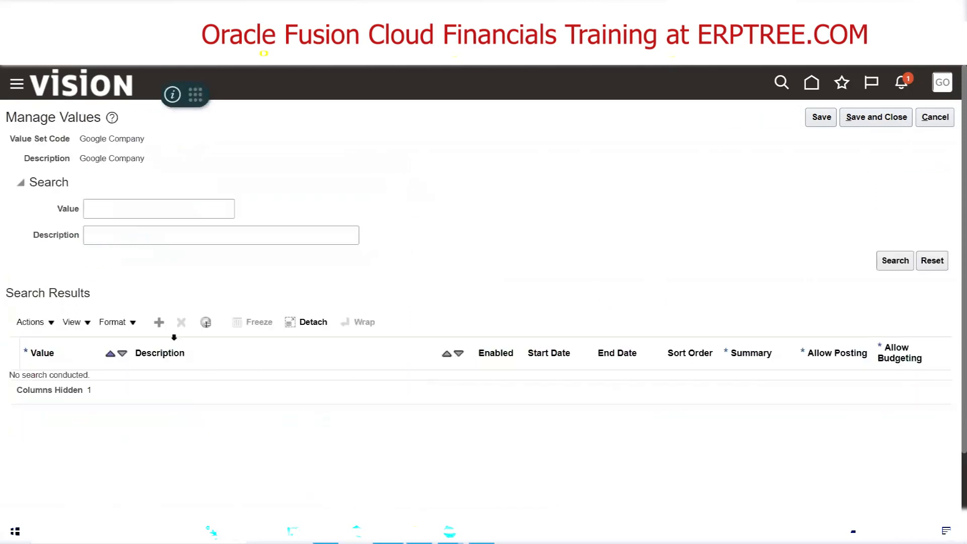
{"action": "left_click_drag", "start_coordinate": [85, 138], "coordinate": [144, 160]}
{"action": "triple_click", "coordinate": [135, 157]}
{"action": "left_click", "coordinate": [159, 322]}
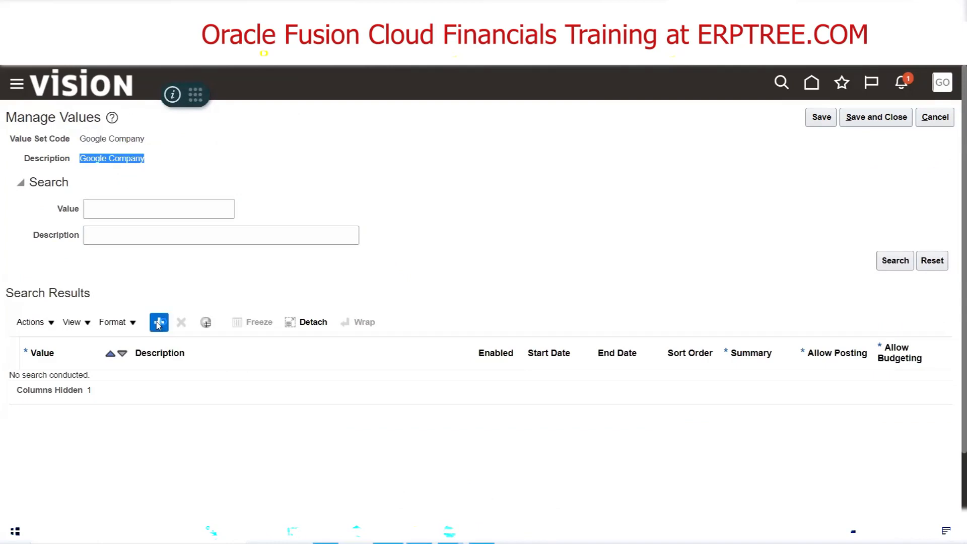
{"action": "left_click", "coordinate": [45, 385]}
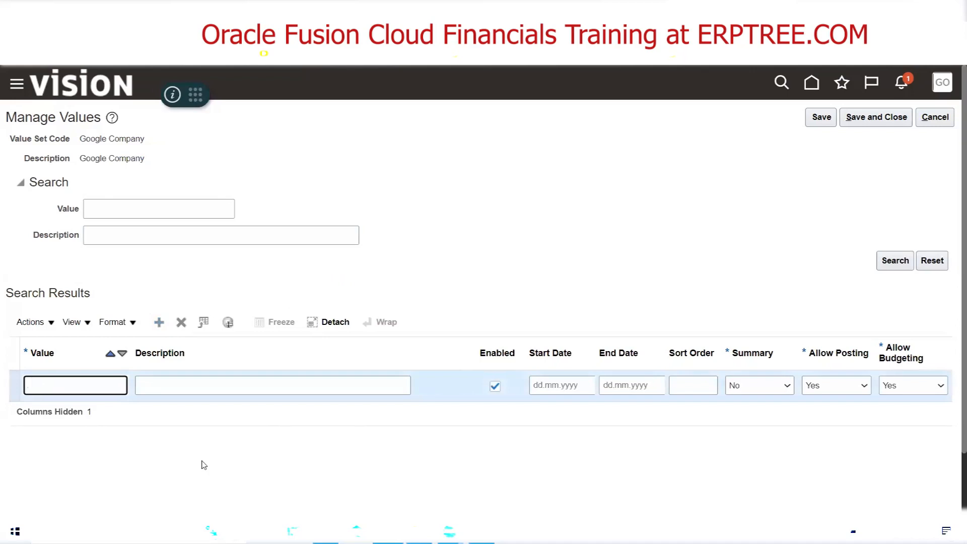
{"action": "type", "text": "1000"}
{"action": "key", "text": "Tab"}
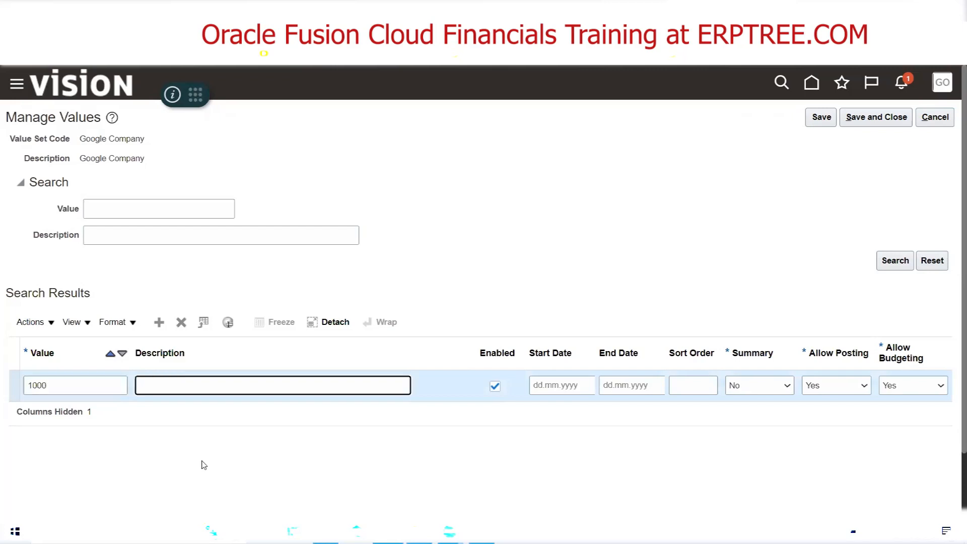
Look up the company names in the Excel sheet and enter Google Ad Services as the description of value 1000
{"action": "key", "text": "alt+Tab"}
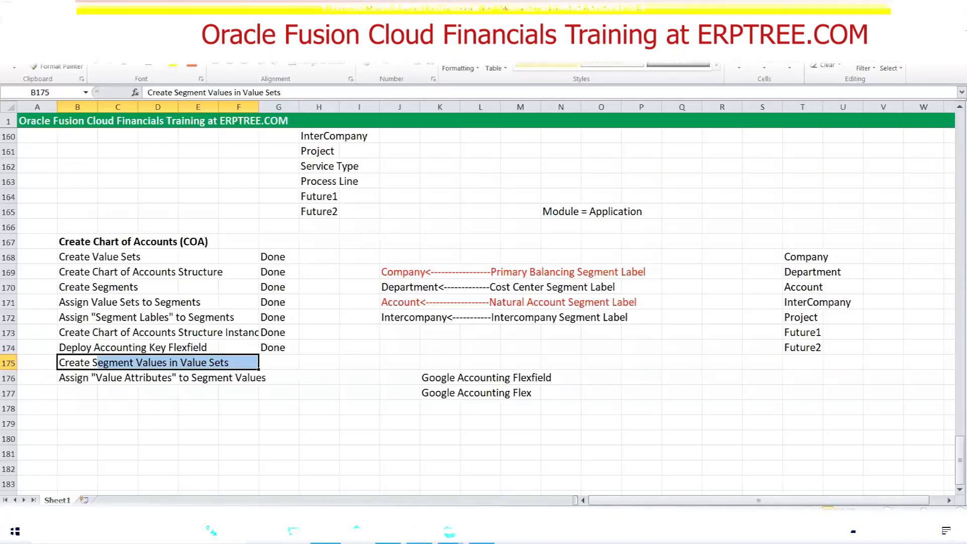
{"action": "scroll", "coordinate": [237, 343], "scroll_direction": "up", "scroll_amount": 8}
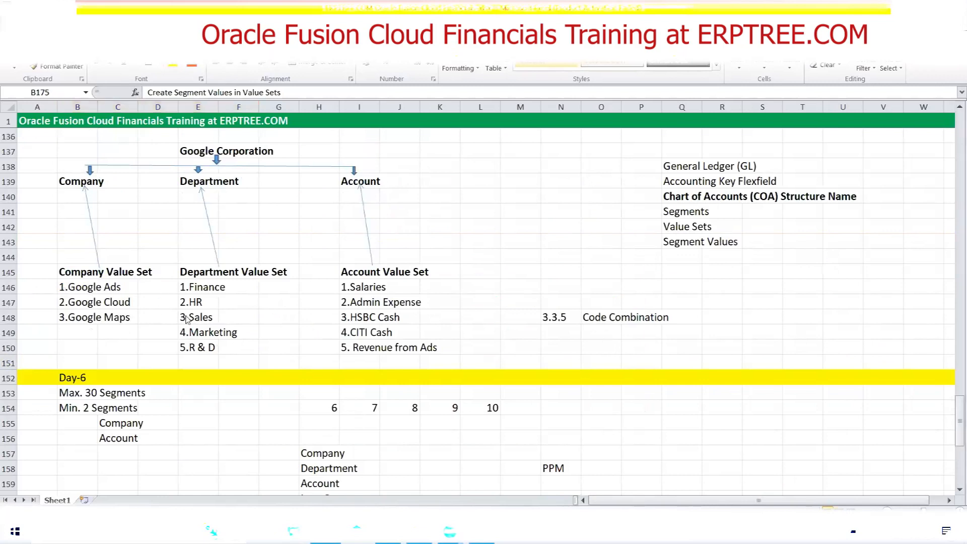
{"action": "key", "text": "alt+Tab"}
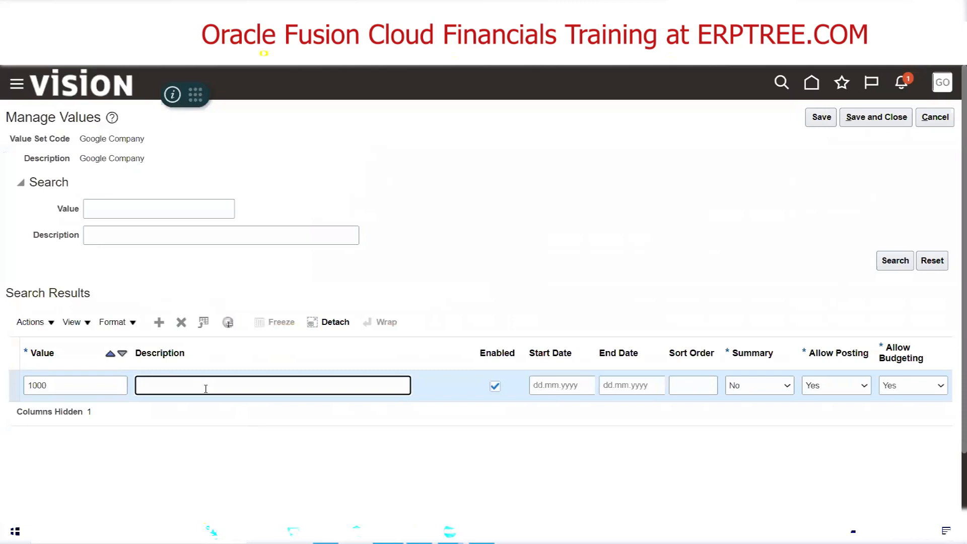
{"action": "type", "text": "Google Ad Services"}
Examine the End Date field and the available Summary options for value 1000
{"action": "left_click", "coordinate": [651, 384]}
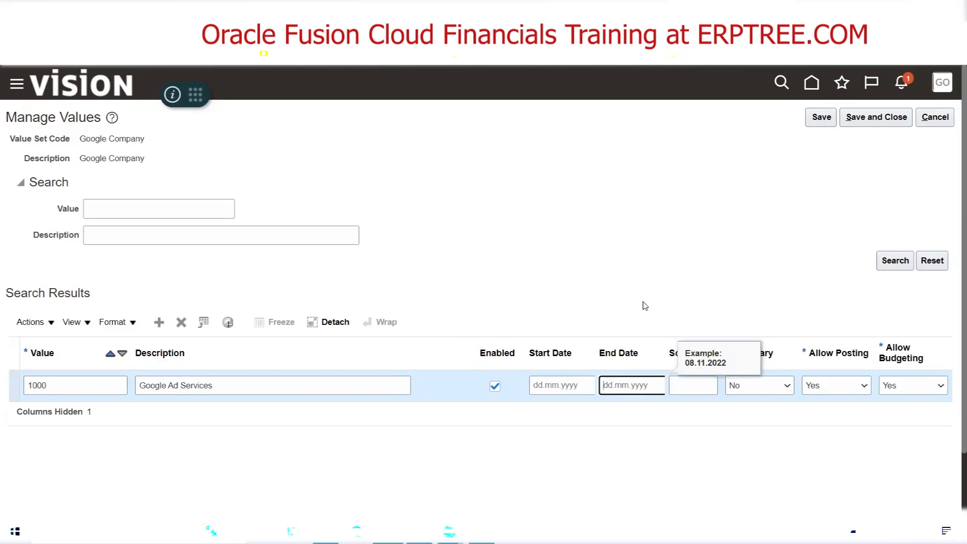
{"action": "left_click", "coordinate": [624, 281]}
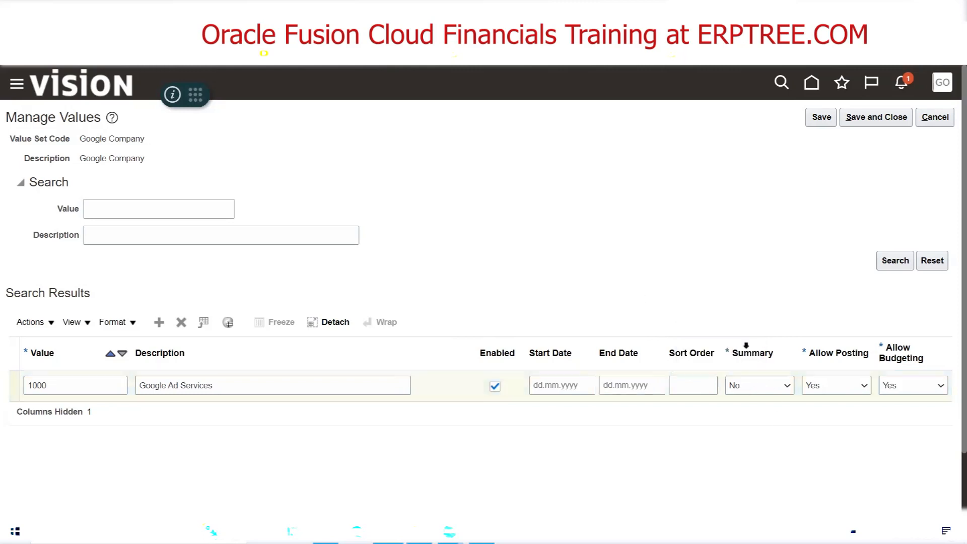
{"action": "left_click", "coordinate": [758, 375]}
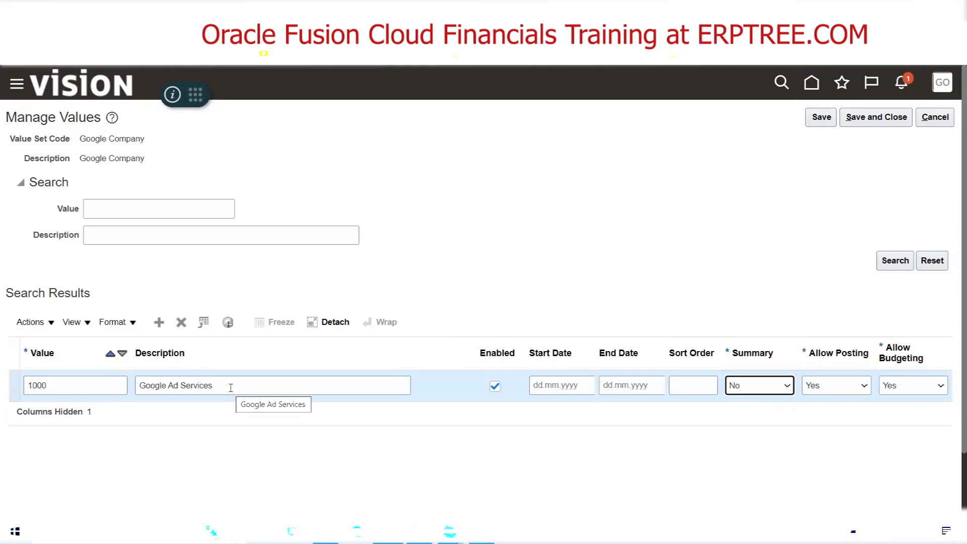
{"action": "left_click", "coordinate": [763, 391]}
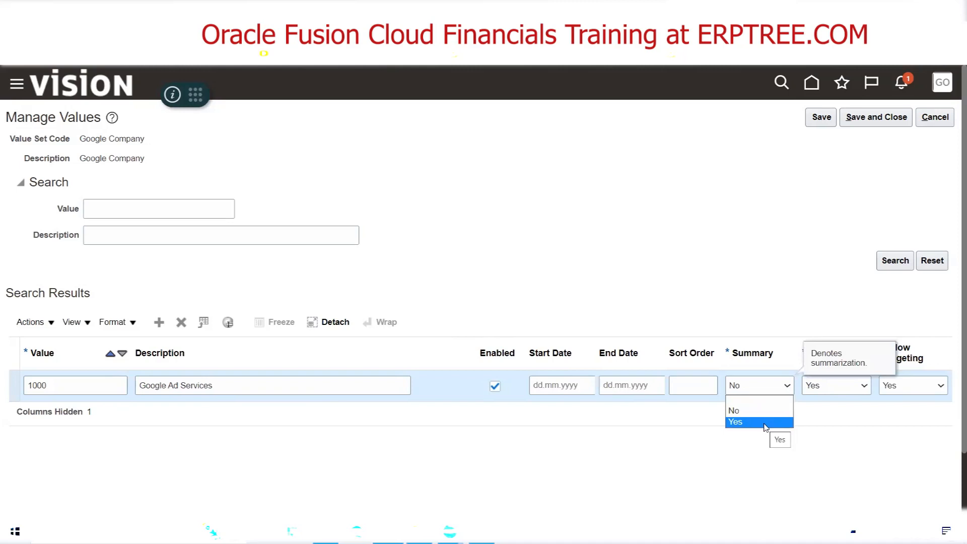
{"action": "left_click", "coordinate": [762, 295]}
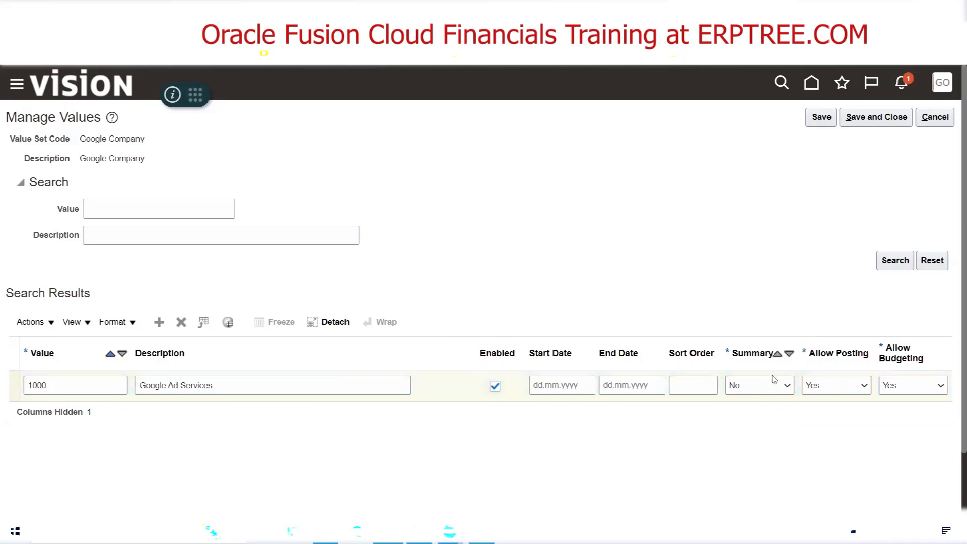
Try Yes as the Summary option of value 1000, and set it back to No
{"action": "left_click", "coordinate": [782, 386]}
{"action": "left_click", "coordinate": [754, 423]}
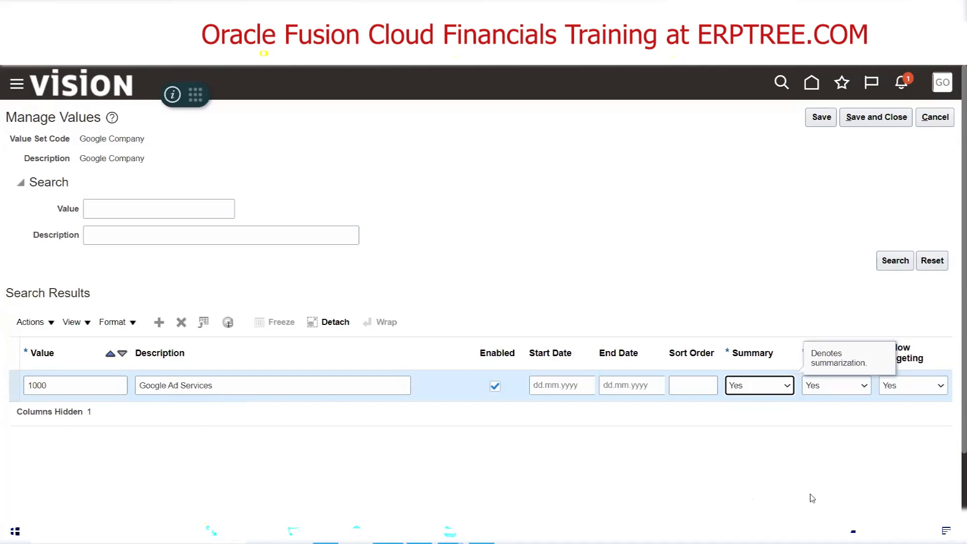
{"action": "left_click", "coordinate": [783, 384]}
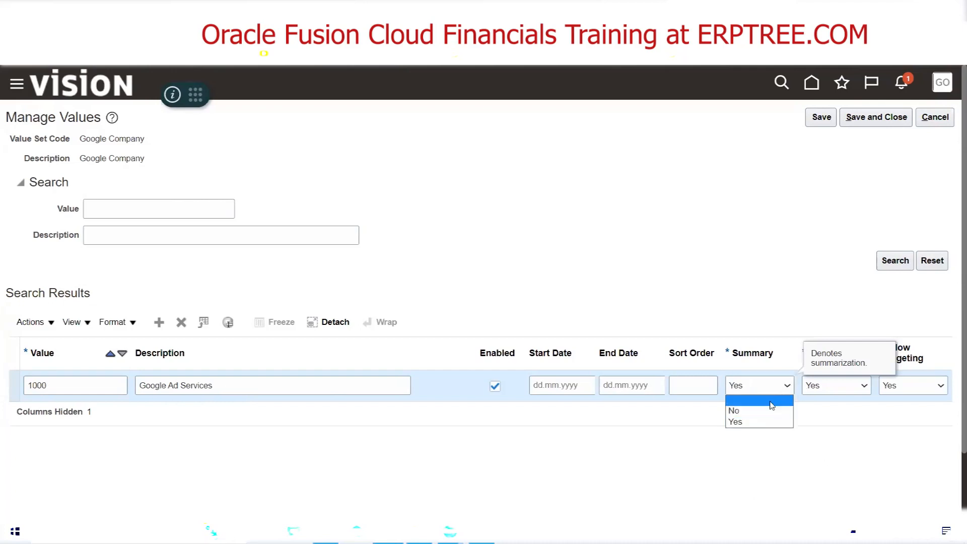
{"action": "left_click", "coordinate": [768, 410]}
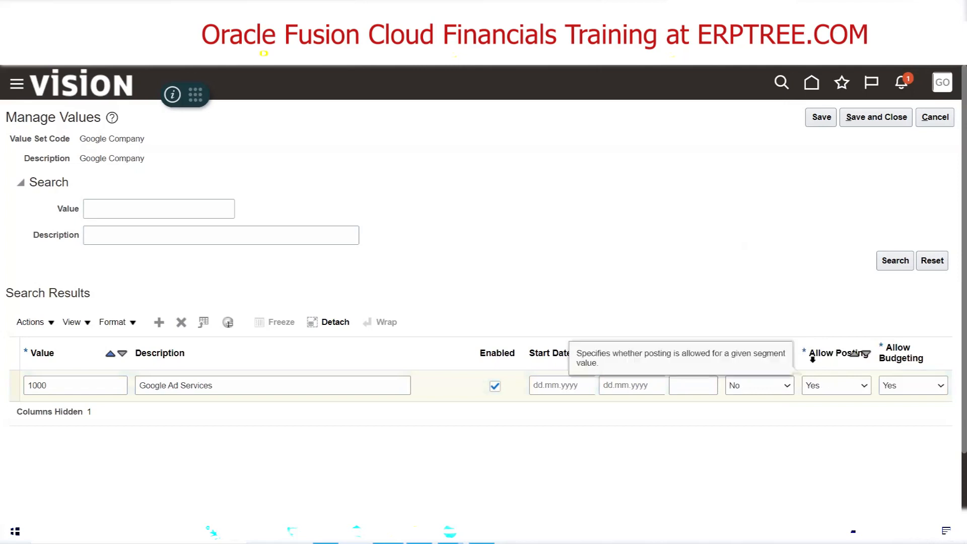
{"action": "left_click", "coordinate": [835, 392]}
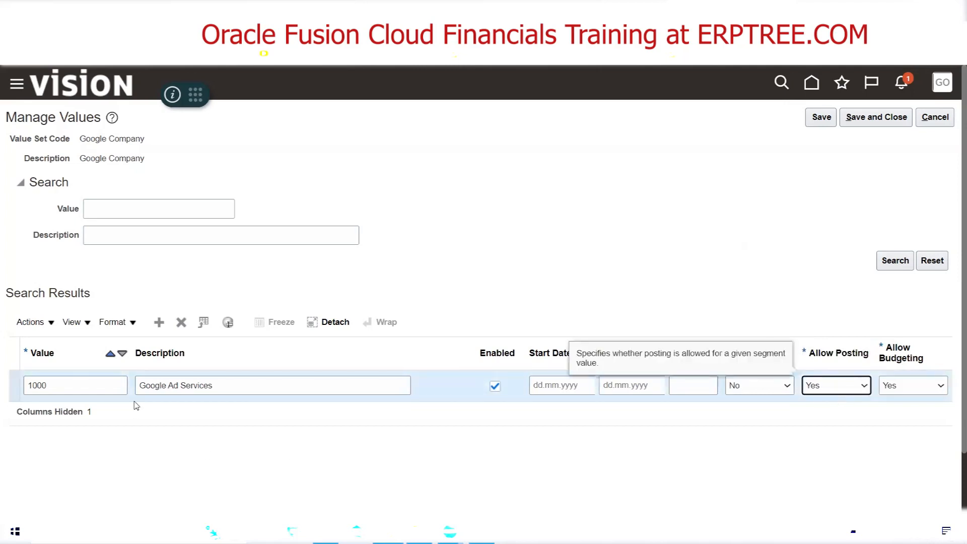
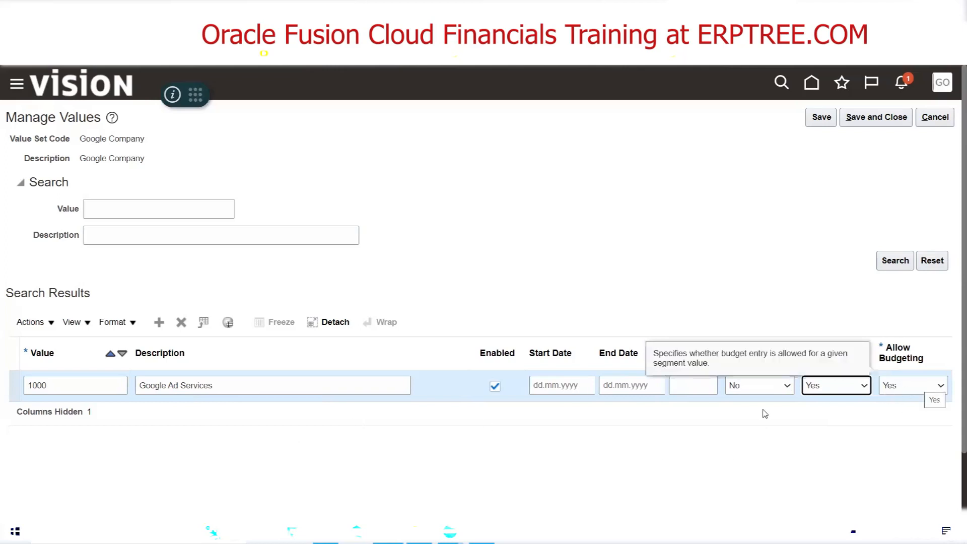
Try No as the Allow Budgeting option of value 1000, and set it back to Yes
{"action": "left_click", "coordinate": [906, 387]}
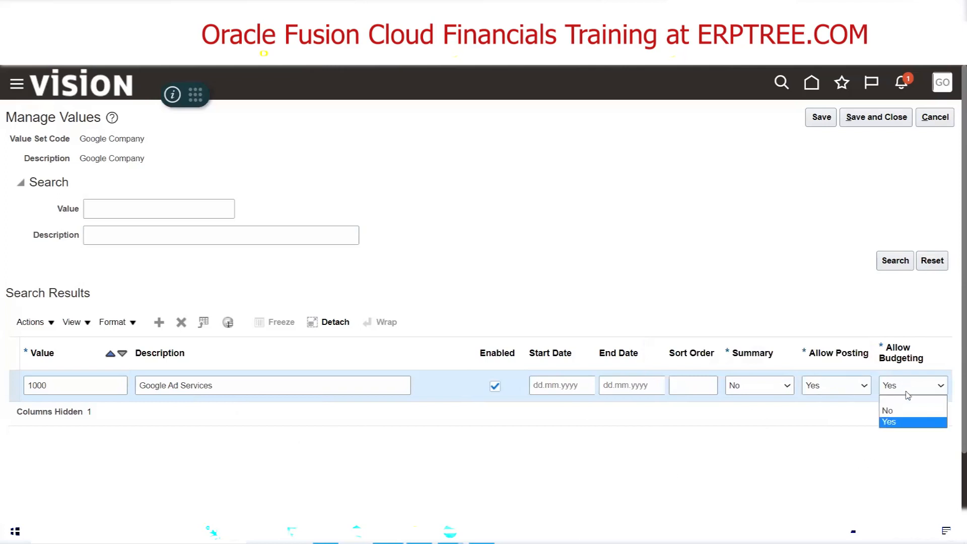
{"action": "left_click", "coordinate": [907, 410]}
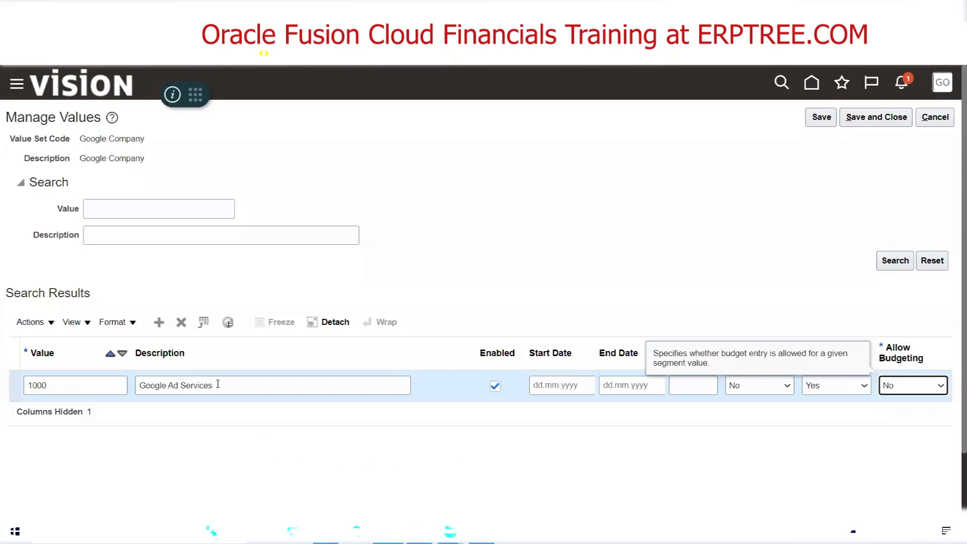
{"action": "left_click", "coordinate": [924, 392]}
{"action": "left_click", "coordinate": [921, 422]}
{"action": "left_click", "coordinate": [730, 268]}
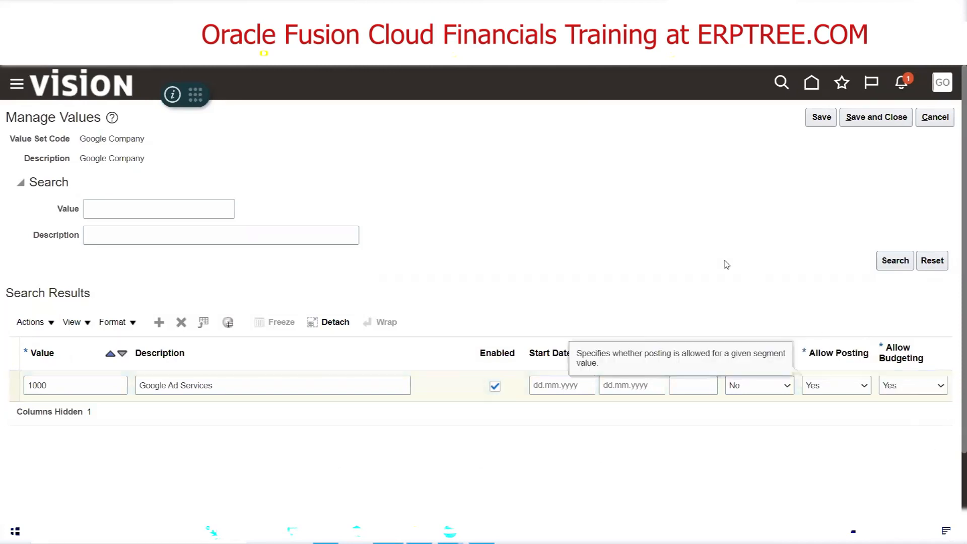
Examine the Summary and Allow Budgeting fields of value 1000, and review the value attributes task in the Excel sheet
{"action": "left_click", "coordinate": [755, 386]}
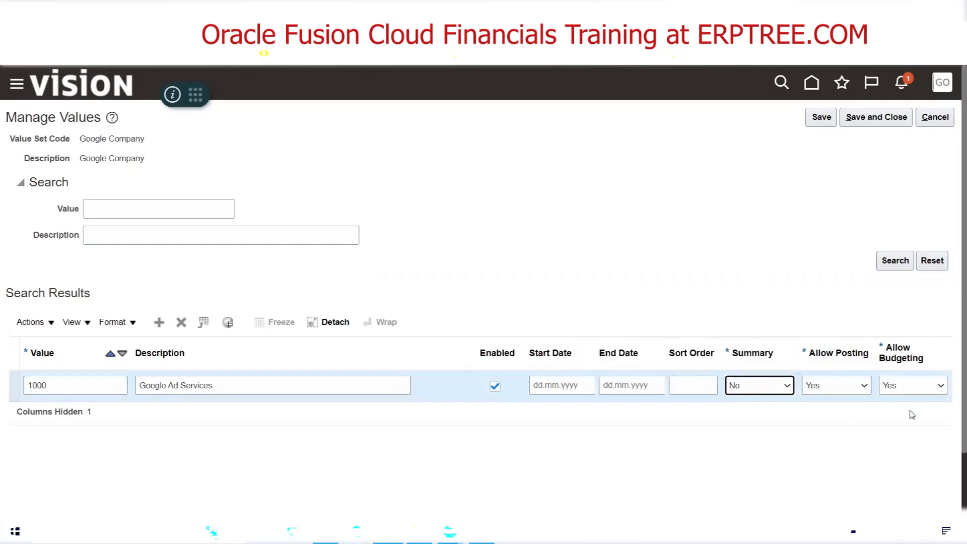
{"action": "left_click", "coordinate": [814, 425]}
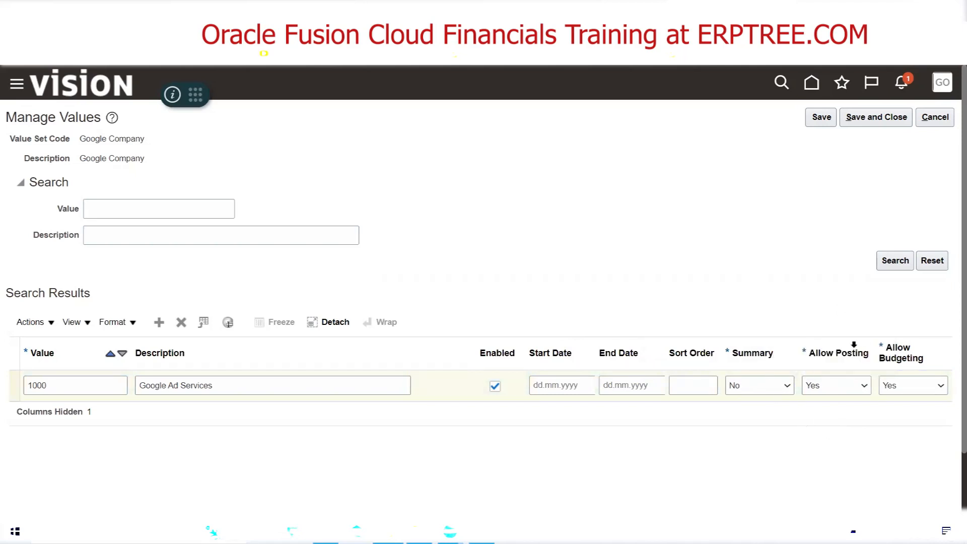
{"action": "left_click", "coordinate": [909, 385]}
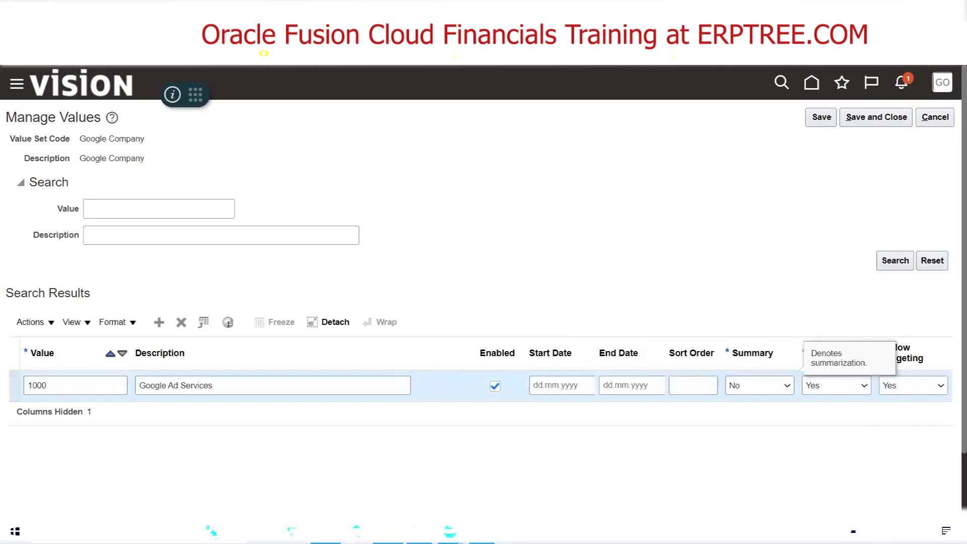
{"action": "key", "text": "alt+Tab"}
{"action": "scroll", "coordinate": [253, 369], "scroll_direction": "down", "scroll_amount": 1}
{"action": "scroll", "coordinate": [252, 369], "scroll_direction": "down", "scroll_amount": 4}
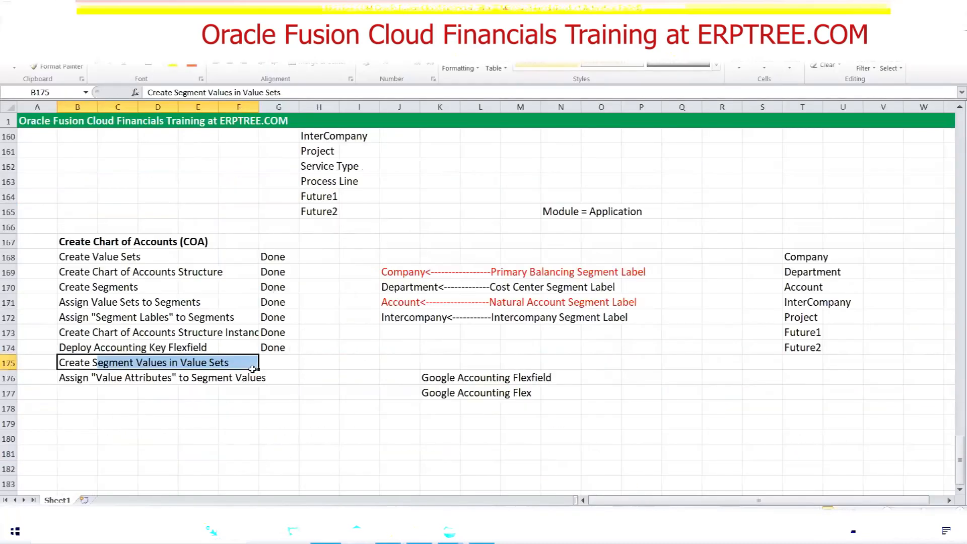
{"action": "left_click", "coordinate": [99, 381]}
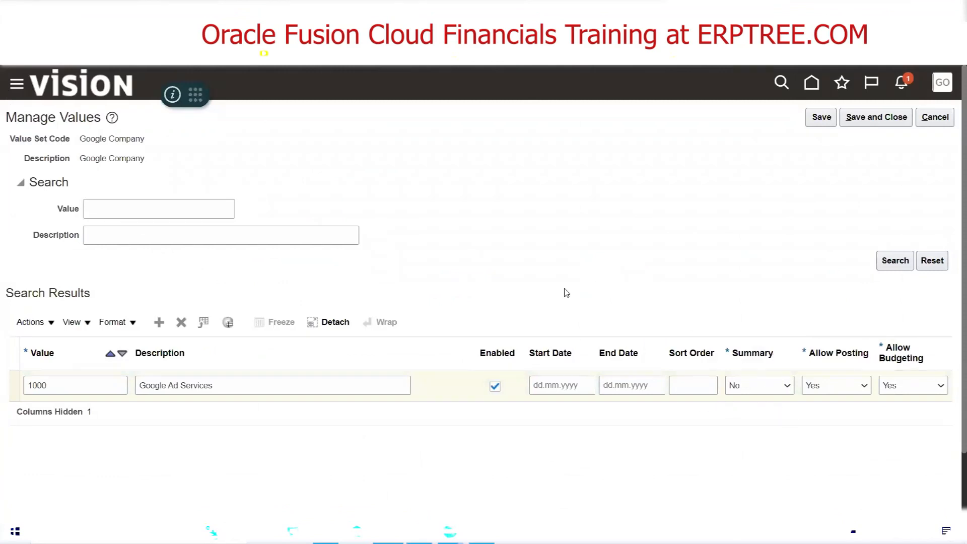
Add a new row to the Google Company values and enter 20000 as its value
{"action": "left_click", "coordinate": [158, 323]}
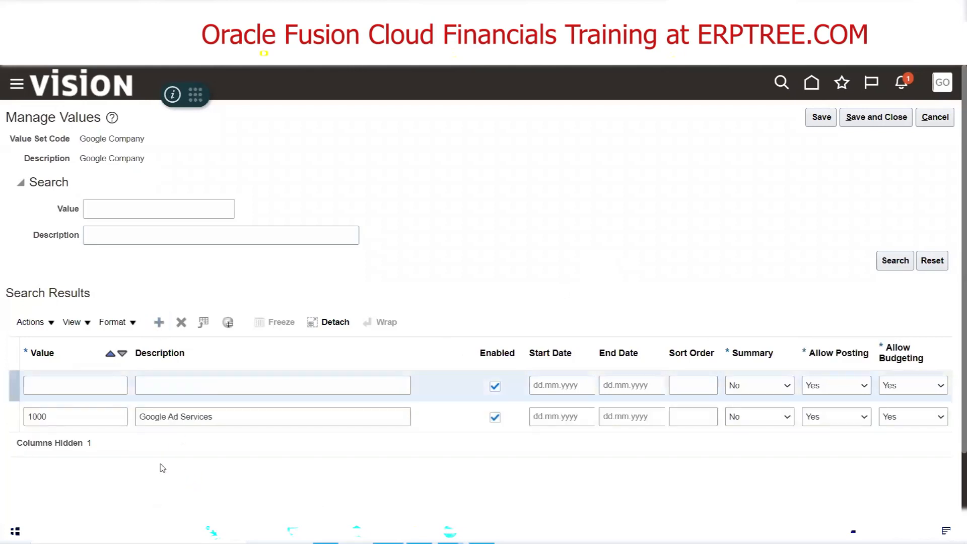
{"action": "left_click", "coordinate": [50, 386]}
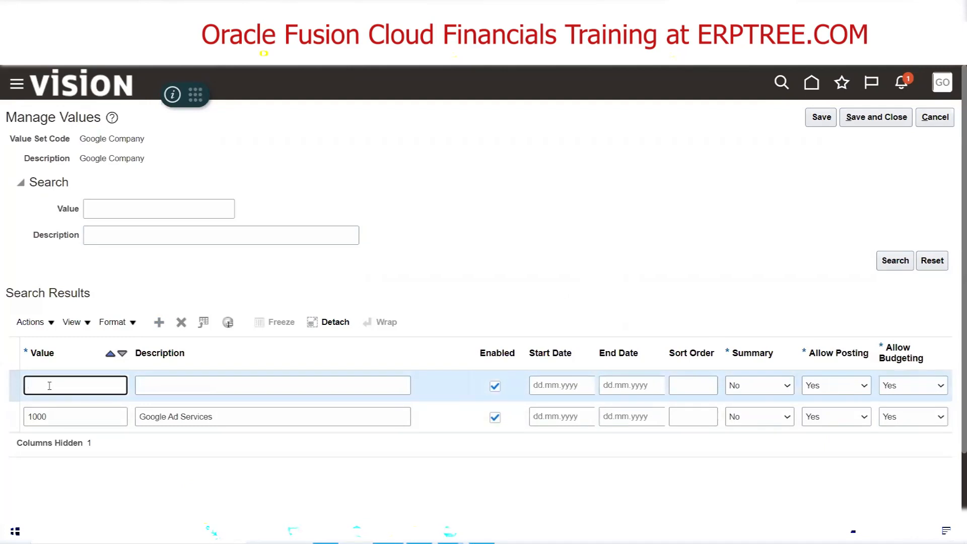
{"action": "type", "text": "20000"}
{"action": "key", "text": "Tab"}
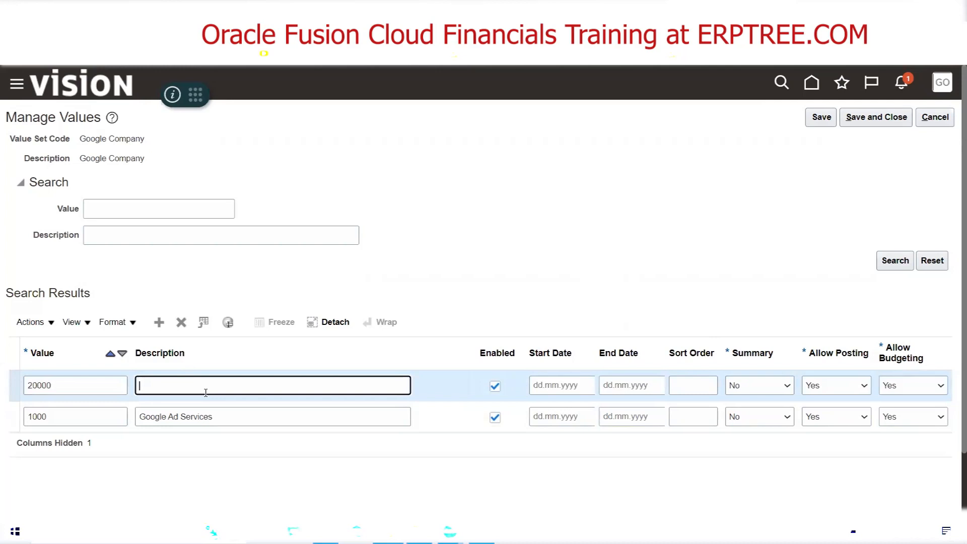
Look up the second company name in the Excel sheet and enter Google Cloud Services as the new row's description
{"action": "key", "text": "alt+Tab"}
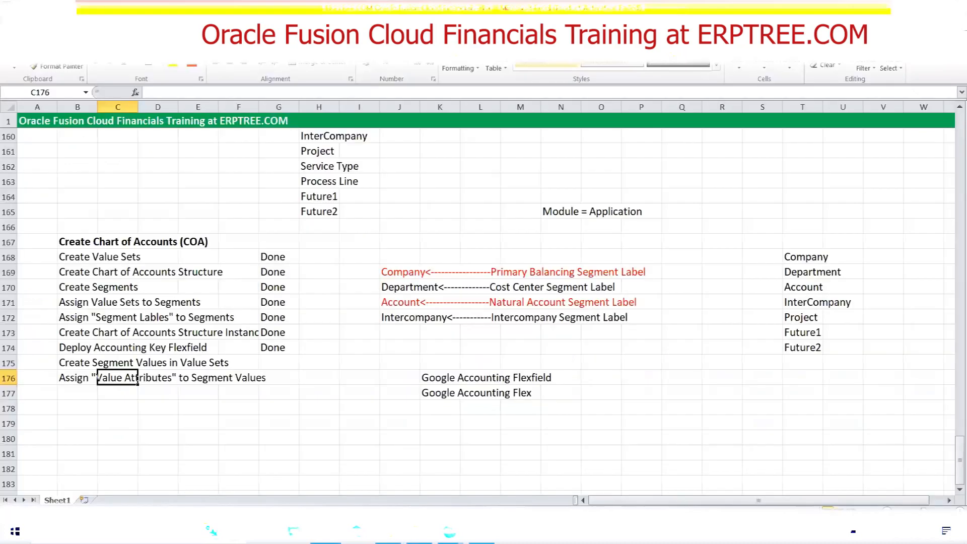
{"action": "scroll", "coordinate": [292, 360], "scroll_direction": "up", "scroll_amount": 7}
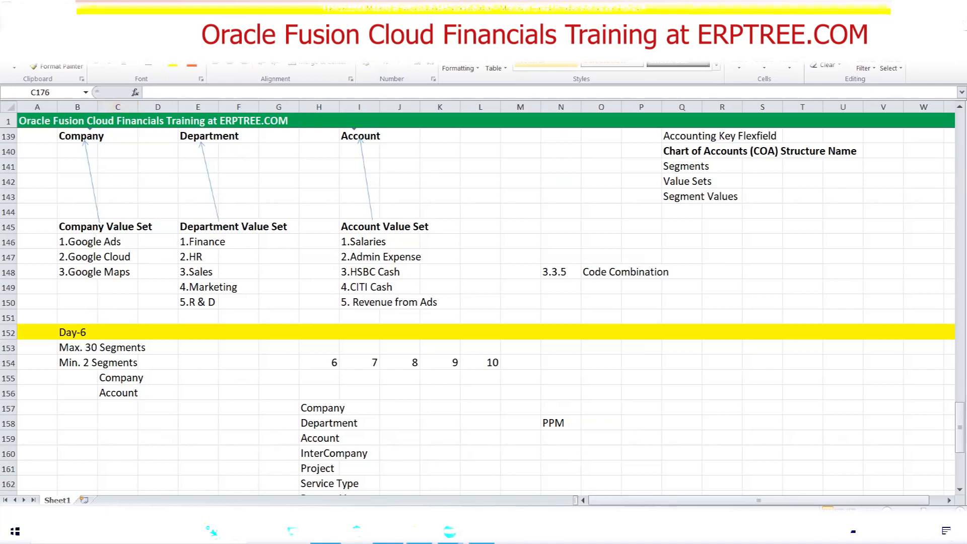
{"action": "key", "text": "alt+Tab"}
{"action": "type", "text": "Google Clou"}
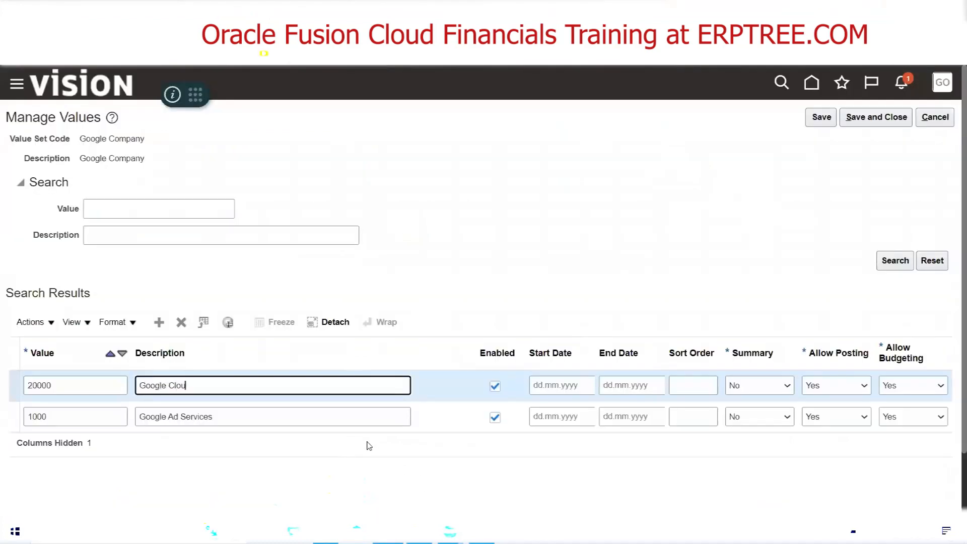
{"action": "type", "text": "d Services"}
Try to add another row, and correct the value of the Google Cloud Services row to 2000
{"action": "left_click", "coordinate": [153, 322]}
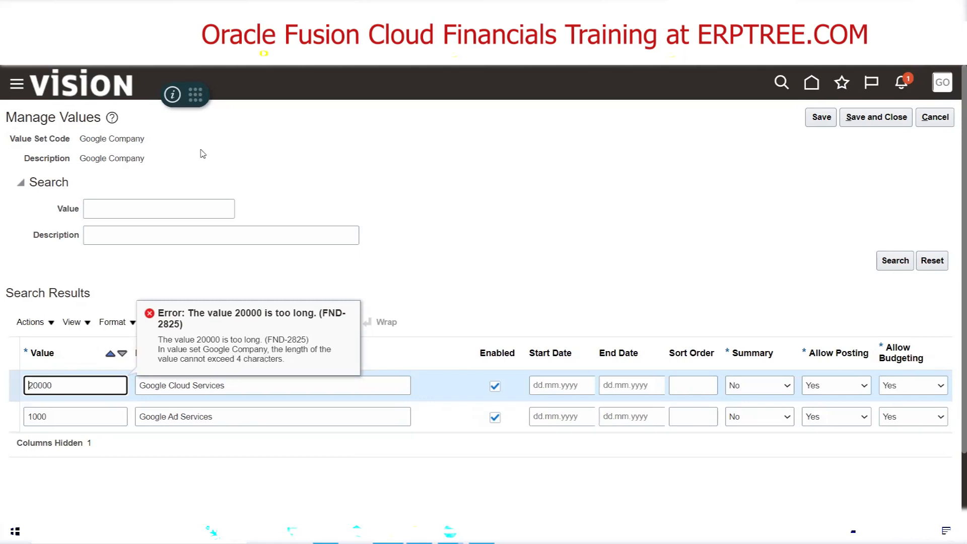
{"action": "left_click", "coordinate": [407, 284]}
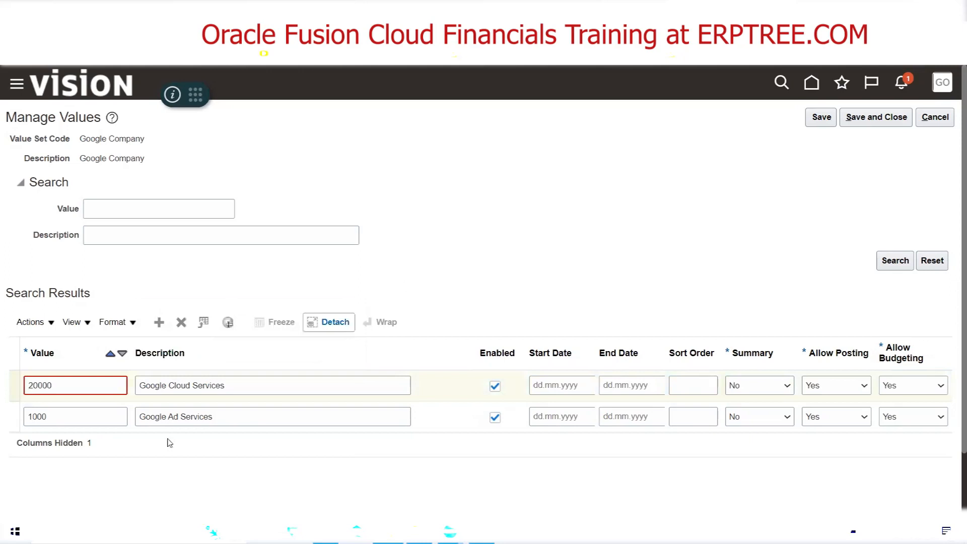
{"action": "left_click", "coordinate": [61, 383]}
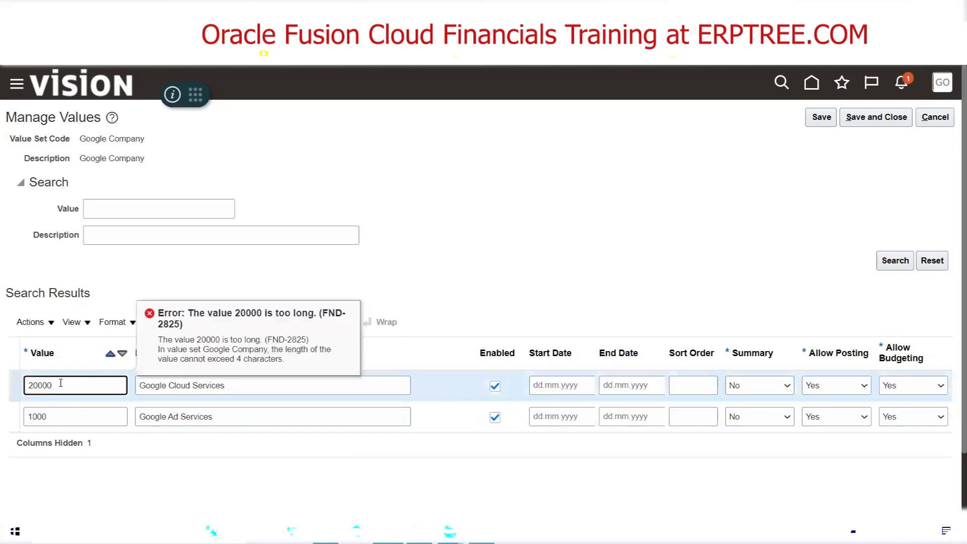
{"action": "left_click", "coordinate": [365, 274]}
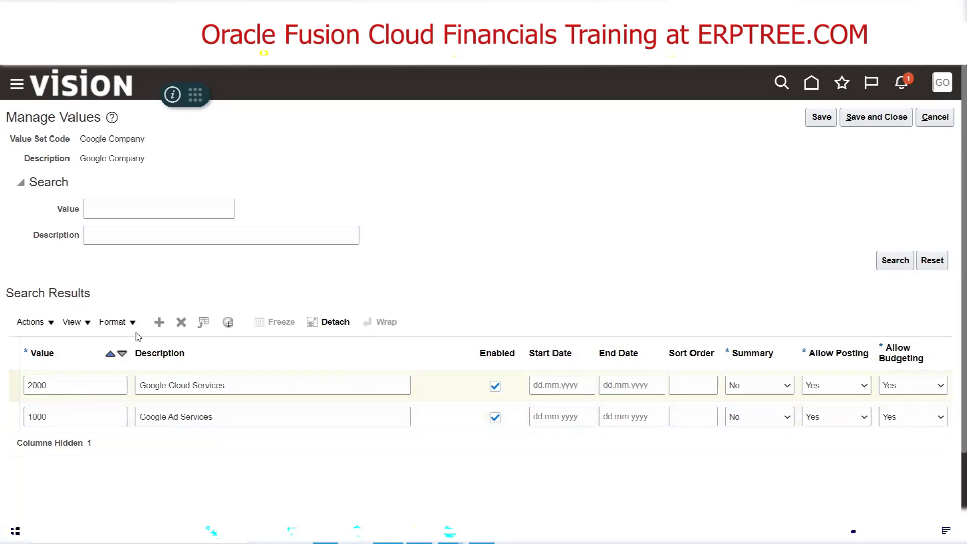
Add a third row with the value 3000 and the description Google Map Services
{"action": "left_click", "coordinate": [157, 325]}
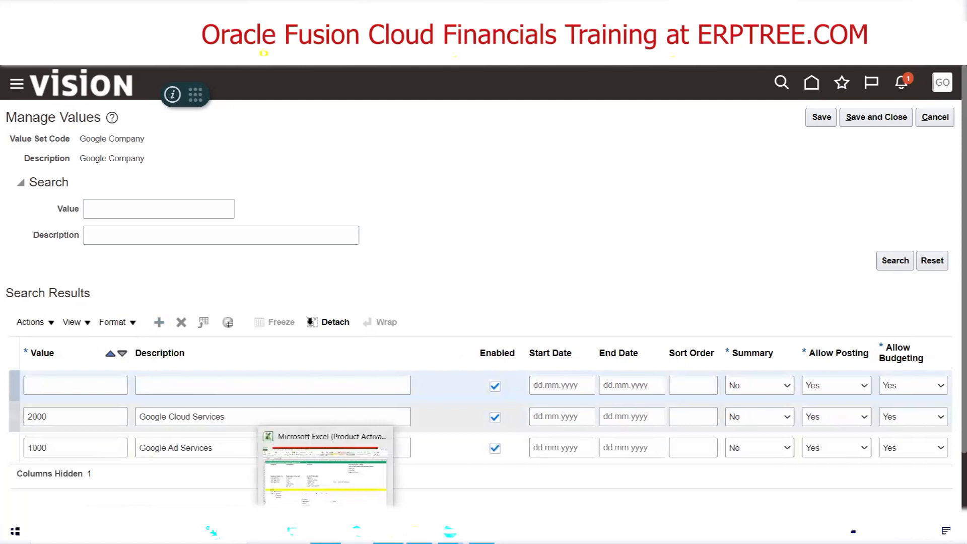
{"action": "left_click", "coordinate": [72, 386]}
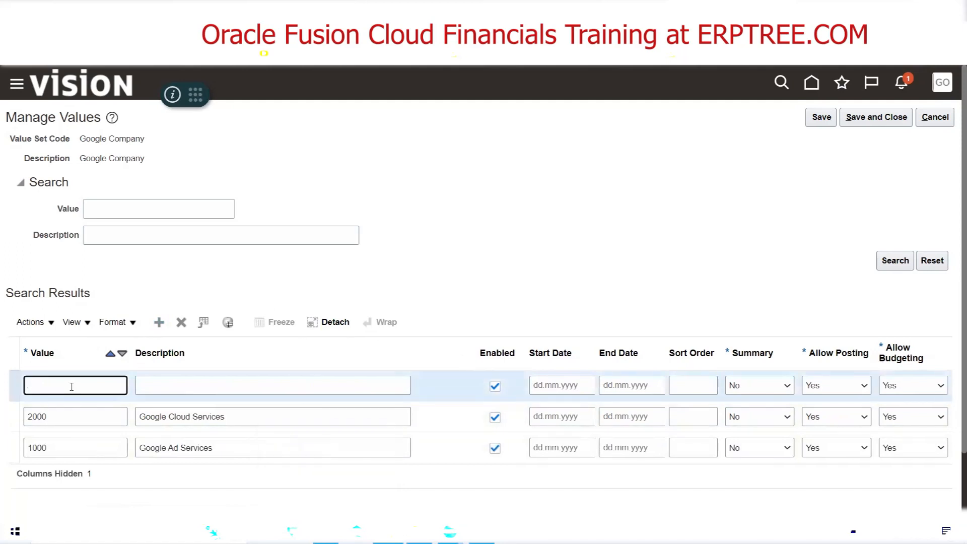
{"action": "key", "text": "Tab"}
{"action": "type", "text": "Google "}
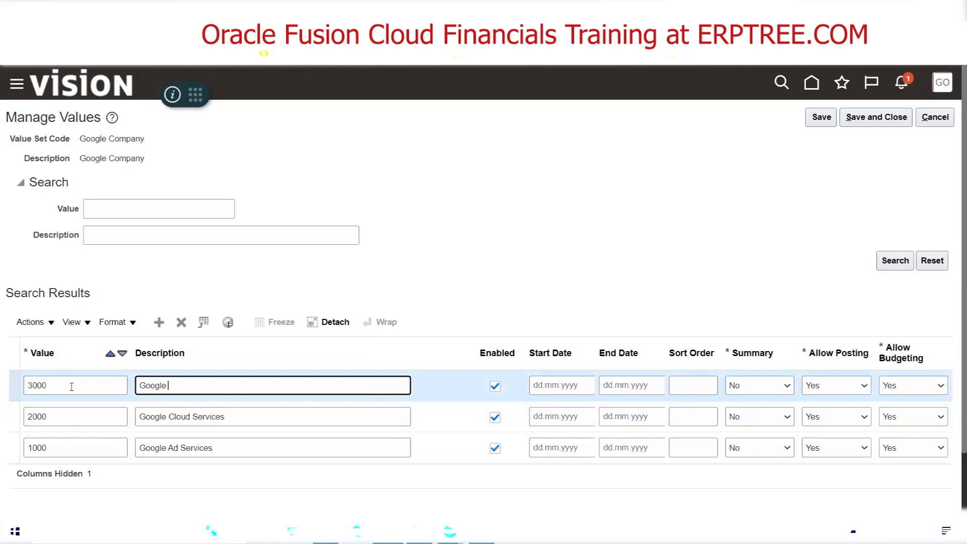
{"action": "type", "text": "Map Services"}
{"action": "left_click", "coordinate": [409, 220]}
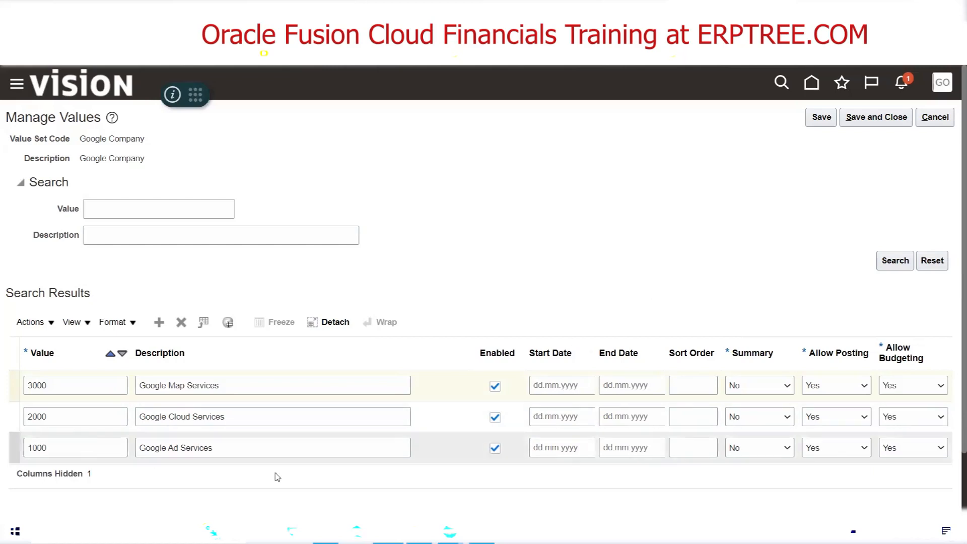
Examine the available Summary and Allow Posting options for value 1000
{"action": "left_click", "coordinate": [751, 444]}
{"action": "left_click", "coordinate": [756, 471]}
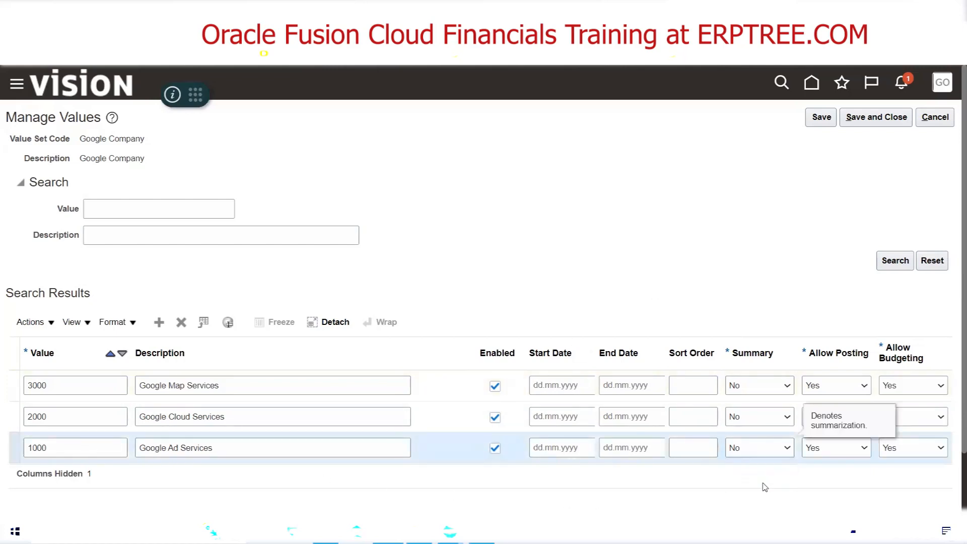
{"action": "left_click", "coordinate": [754, 448]}
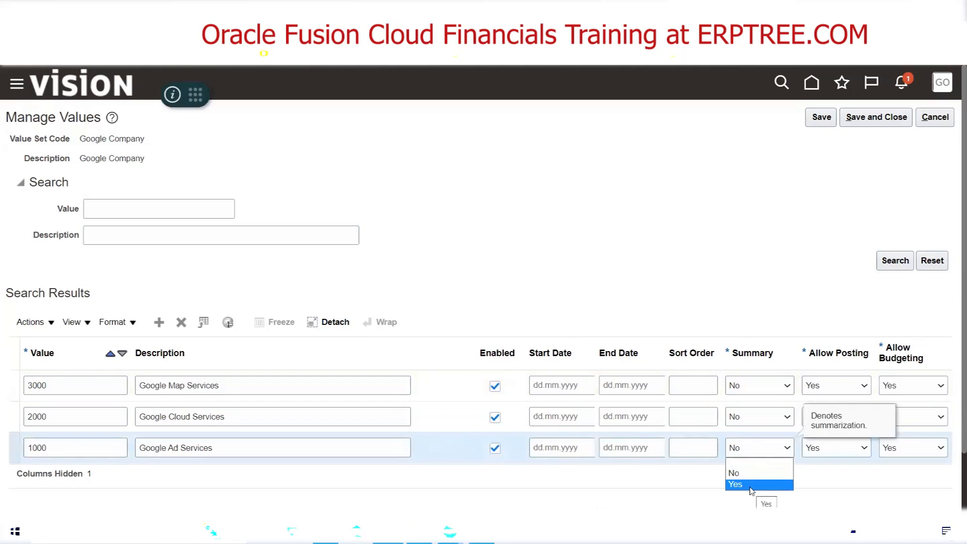
{"action": "left_click", "coordinate": [837, 479]}
{"action": "left_click", "coordinate": [819, 453]}
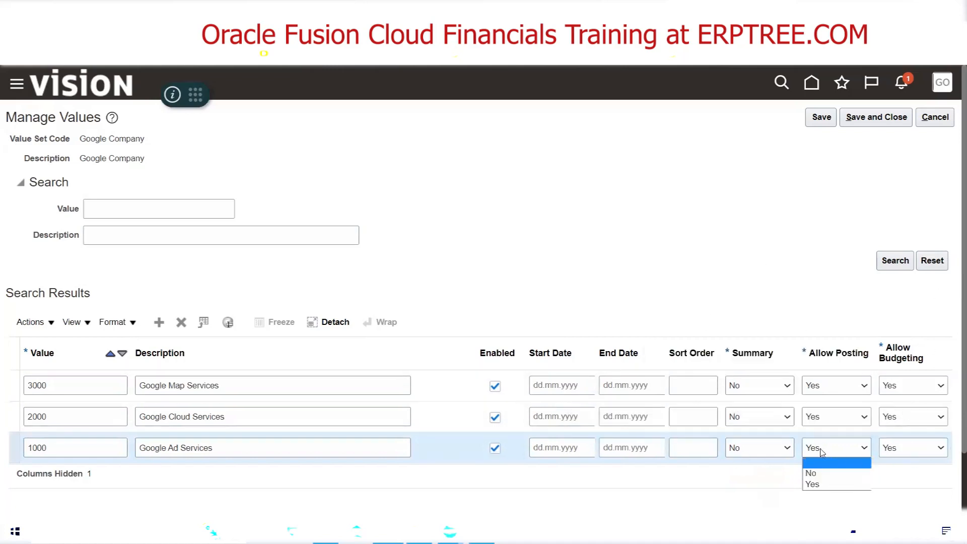
Set value 1000 to Yes for Summary and No for both Allow Posting and Allow Budgeting
{"action": "left_click", "coordinate": [761, 448]}
{"action": "left_click", "coordinate": [760, 485]}
{"action": "left_click", "coordinate": [828, 453]}
{"action": "left_click", "coordinate": [814, 472]}
{"action": "left_click", "coordinate": [902, 449]}
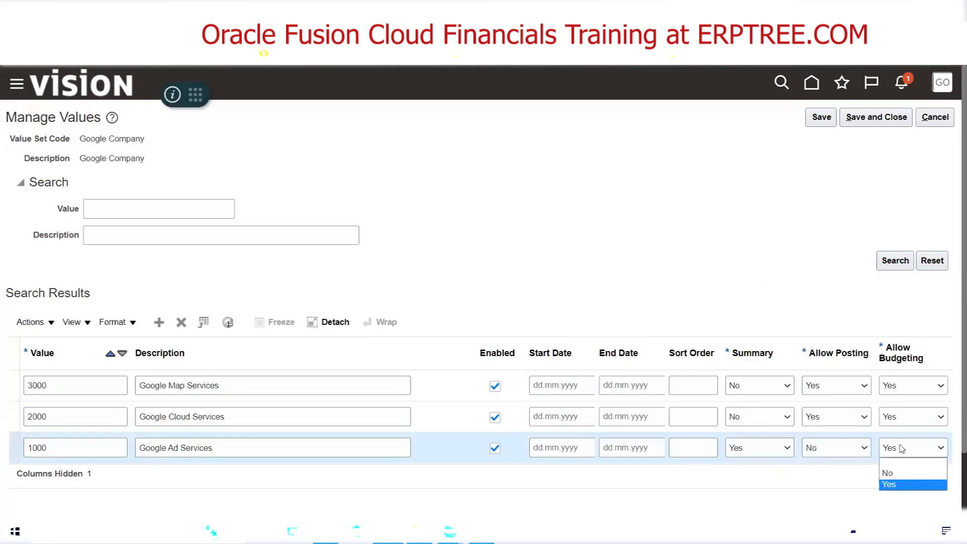
{"action": "left_click", "coordinate": [887, 469]}
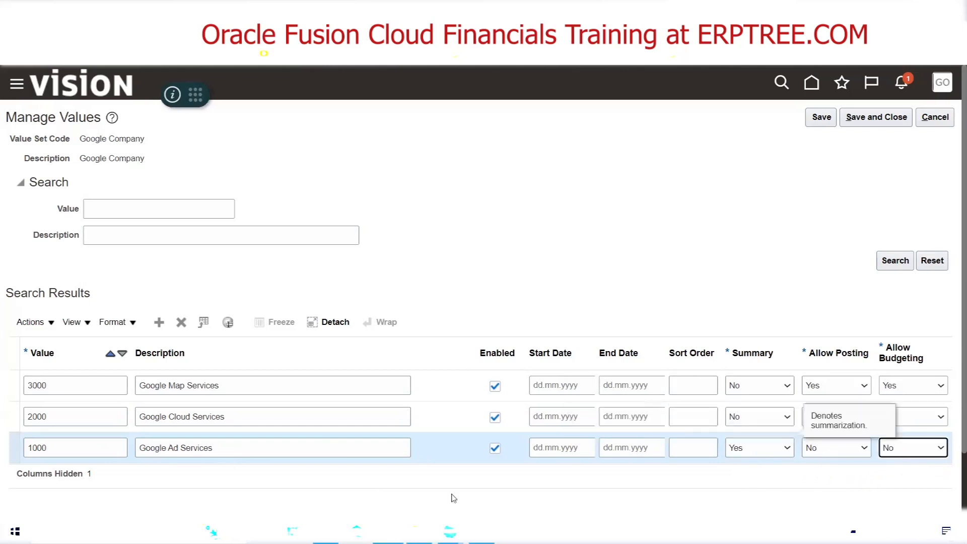
Set value 1000 back to No for Summary and Yes for both Allow Posting and Allow Budgeting
{"action": "left_click", "coordinate": [783, 449]}
{"action": "left_click", "coordinate": [781, 471]}
{"action": "left_click", "coordinate": [824, 449]}
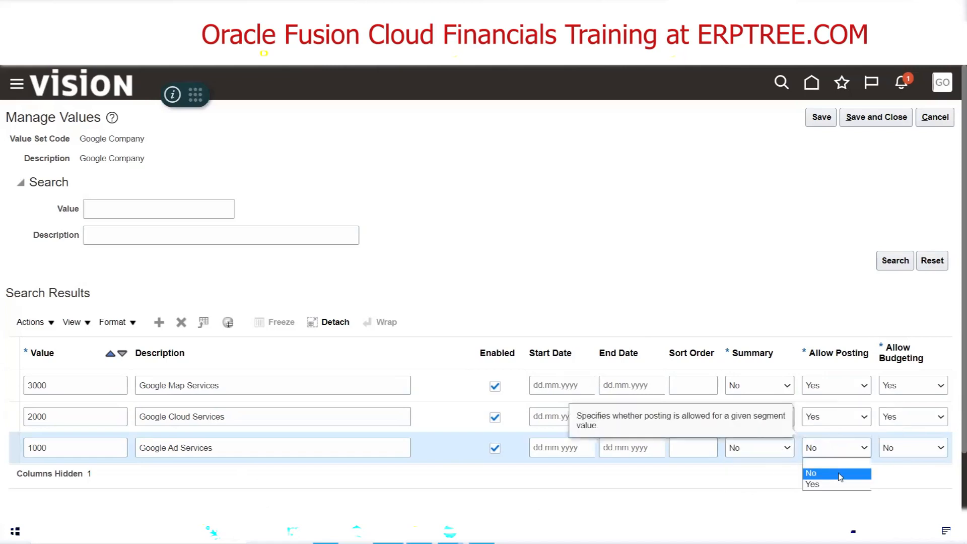
{"action": "left_click", "coordinate": [838, 483]}
{"action": "left_click", "coordinate": [902, 448]}
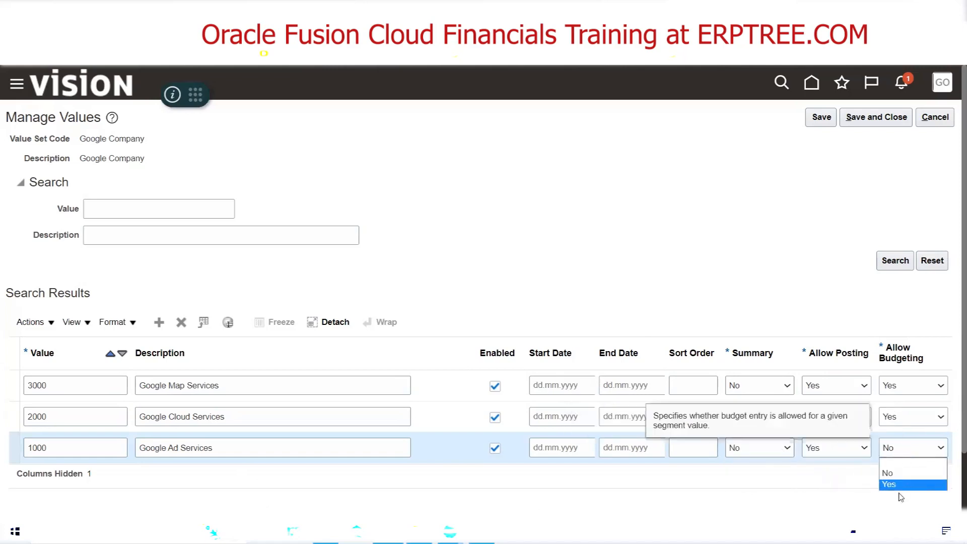
{"action": "left_click", "coordinate": [901, 485]}
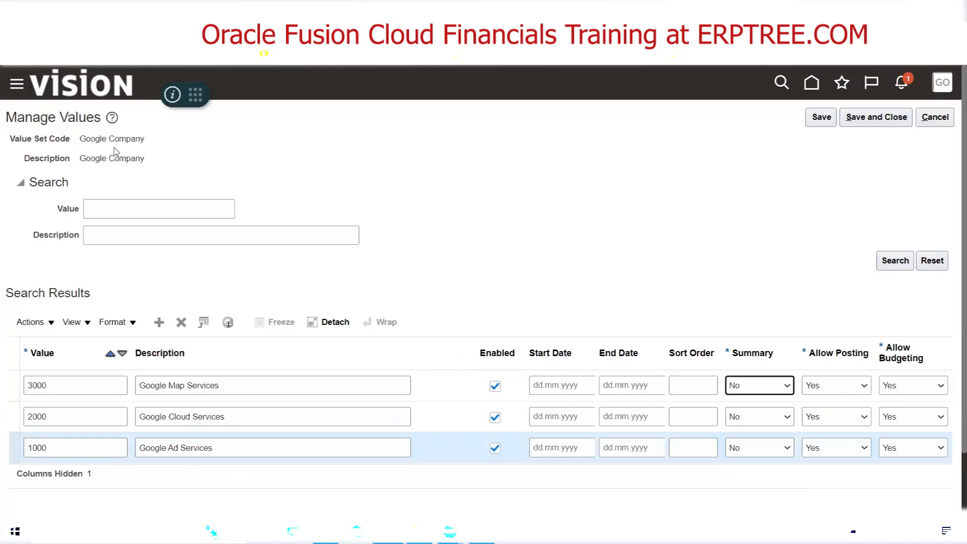
Save and close the Google Company values, and reopen the value set to list all its saved values
{"action": "left_click", "coordinate": [882, 123]}
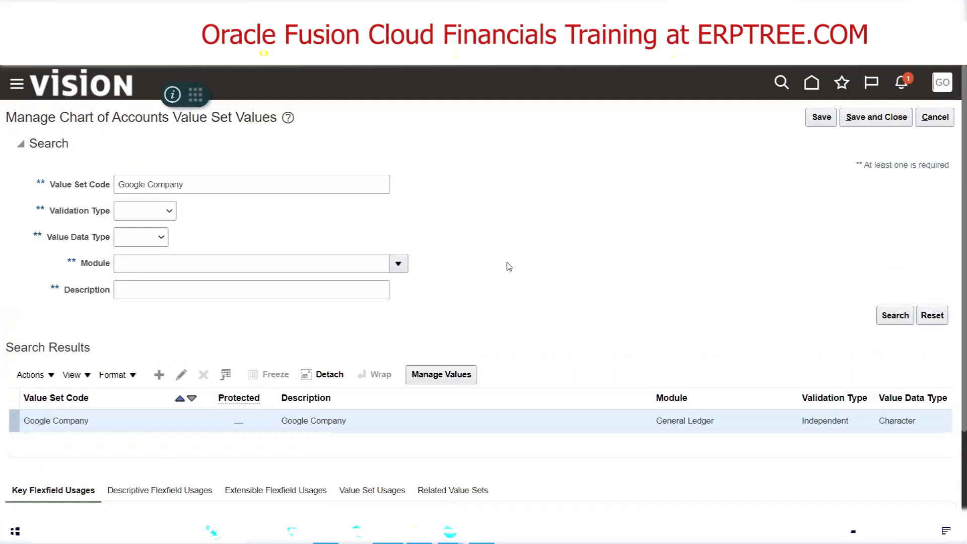
{"action": "left_click", "coordinate": [459, 373]}
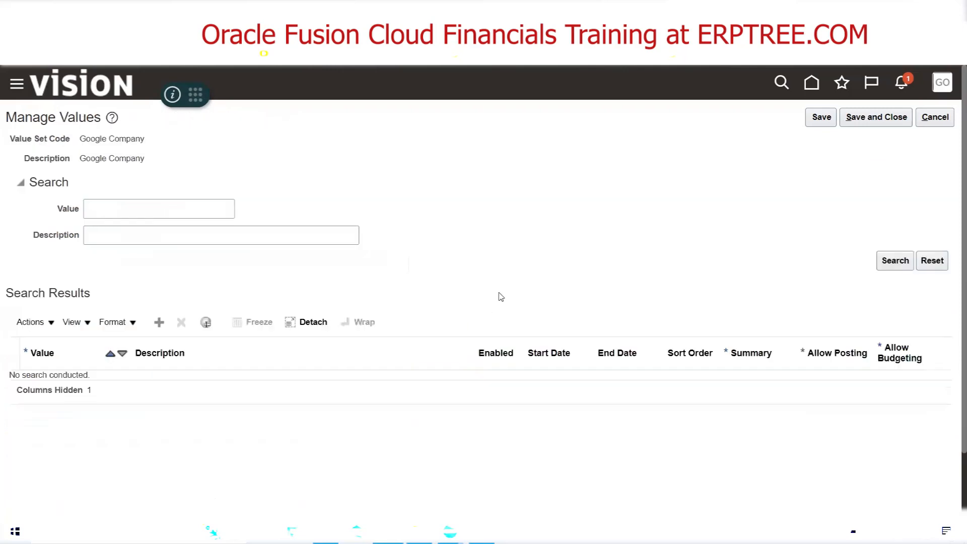
{"action": "left_click", "coordinate": [904, 260]}
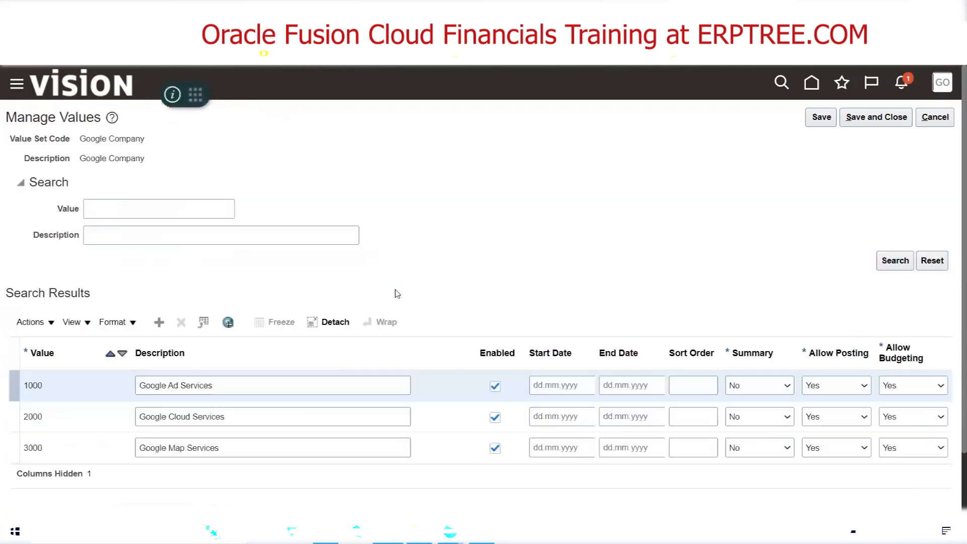
Review the Summary field of value 1000, and save and close the Google Company values
{"action": "left_click", "coordinate": [159, 328]}
{"action": "left_click", "coordinate": [775, 388]}
{"action": "left_click", "coordinate": [756, 413]}
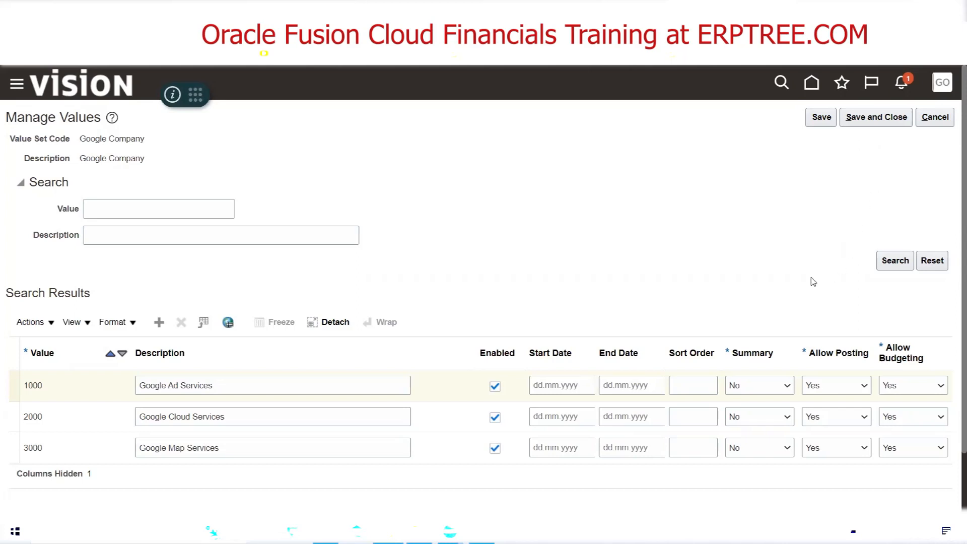
{"action": "left_click", "coordinate": [862, 120]}
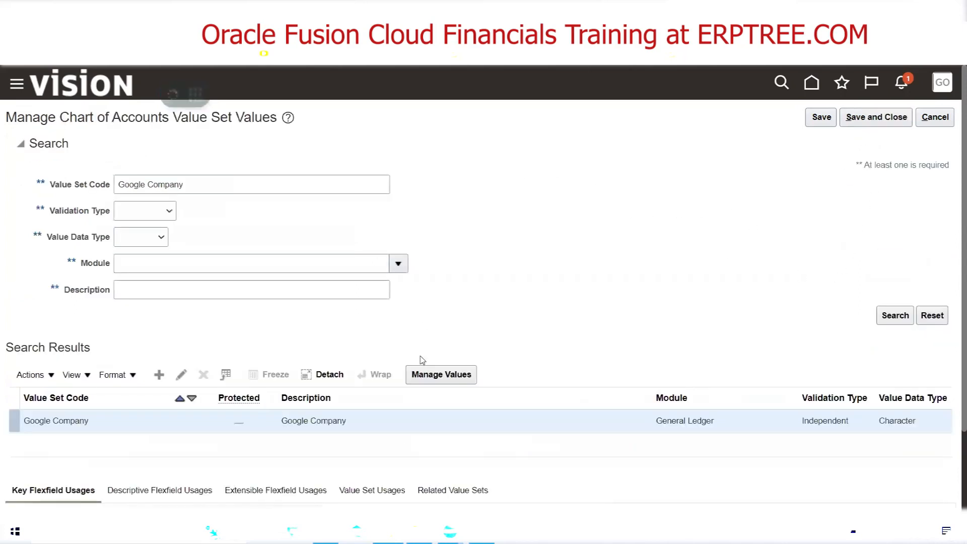
Switch to the Excel notes, find Department in the chart of accounts segment list, and return to Oracle Fusion
{"action": "left_click", "coordinate": [357, 531]}
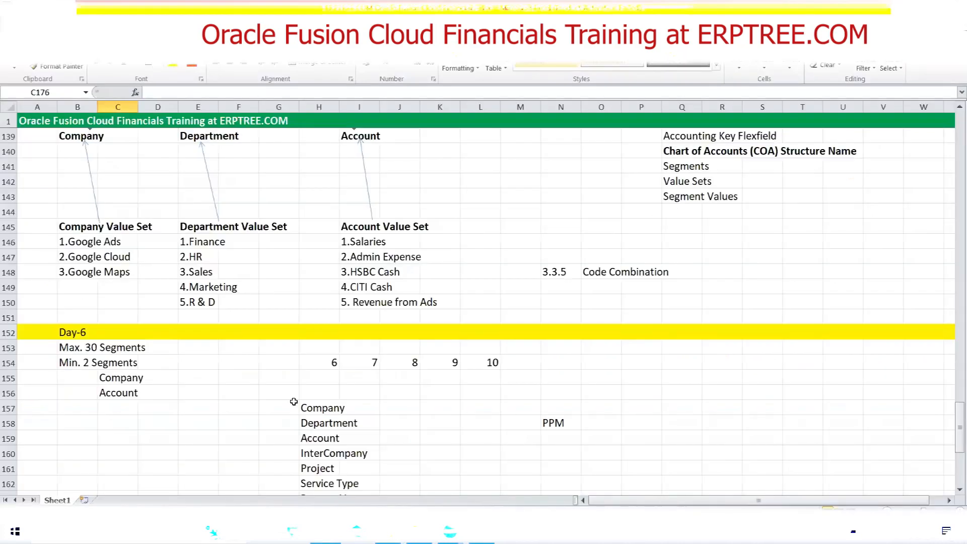
{"action": "scroll", "coordinate": [295, 401], "scroll_direction": "down", "scroll_amount": 5}
{"action": "scroll", "coordinate": [306, 397], "scroll_direction": "down", "scroll_amount": 2}
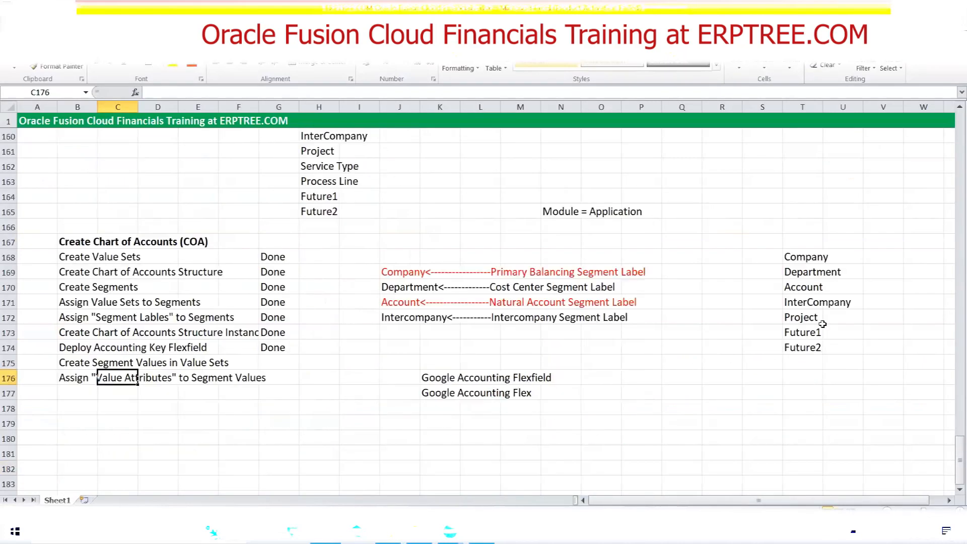
{"action": "left_click", "coordinate": [816, 271]}
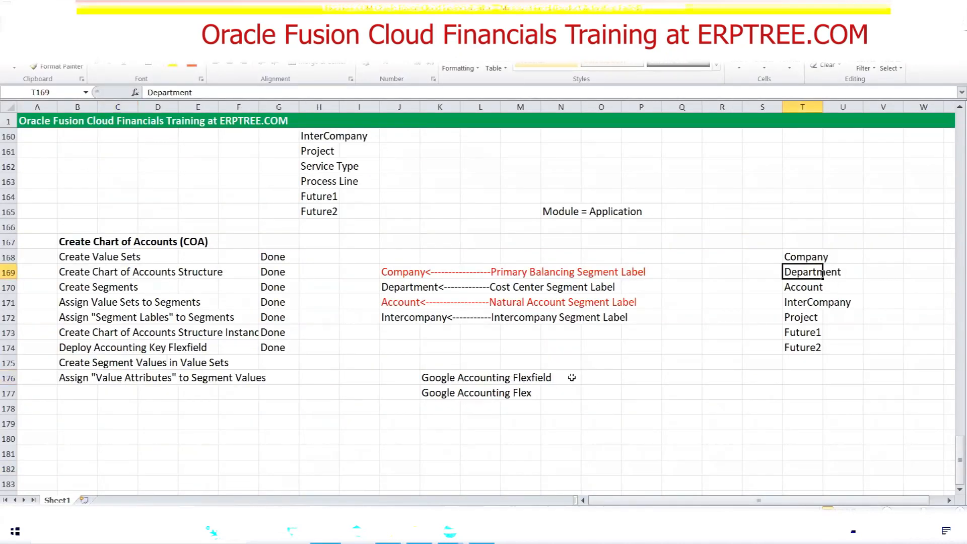
{"action": "left_click", "coordinate": [388, 532]}
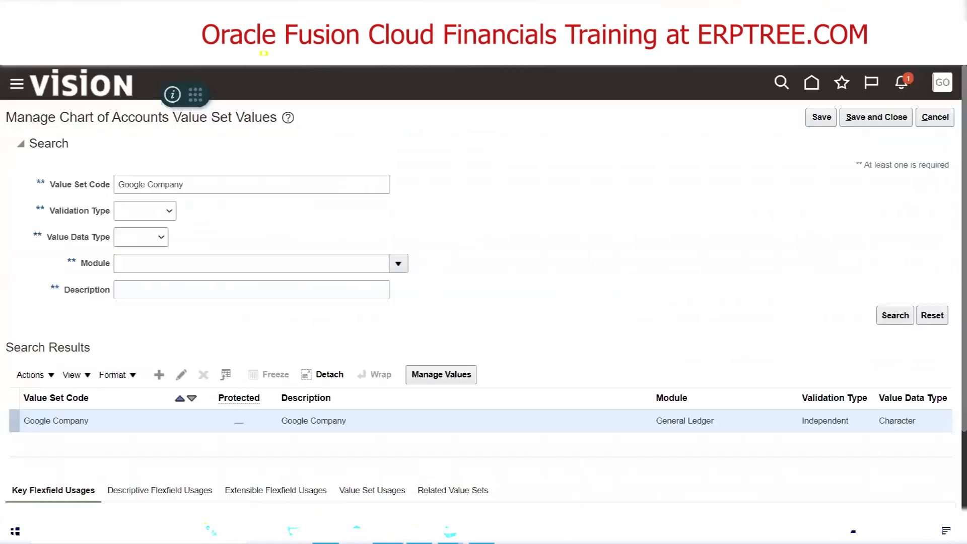
Search for the value set code Google Department and open its values for management
{"action": "left_click", "coordinate": [198, 192]}
{"action": "key", "text": "BackSpace"}
{"action": "key", "text": "BackSpace"}
{"action": "key", "text": "BackSpace"}
{"action": "key", "text": "BackSpace"}
{"action": "key", "text": "BackSpace"}
{"action": "key", "text": "BackSpace"}
{"action": "key", "text": "BackSpace"}
{"action": "key", "text": "BackSpace"}
{"action": "type", "text": "Department"}
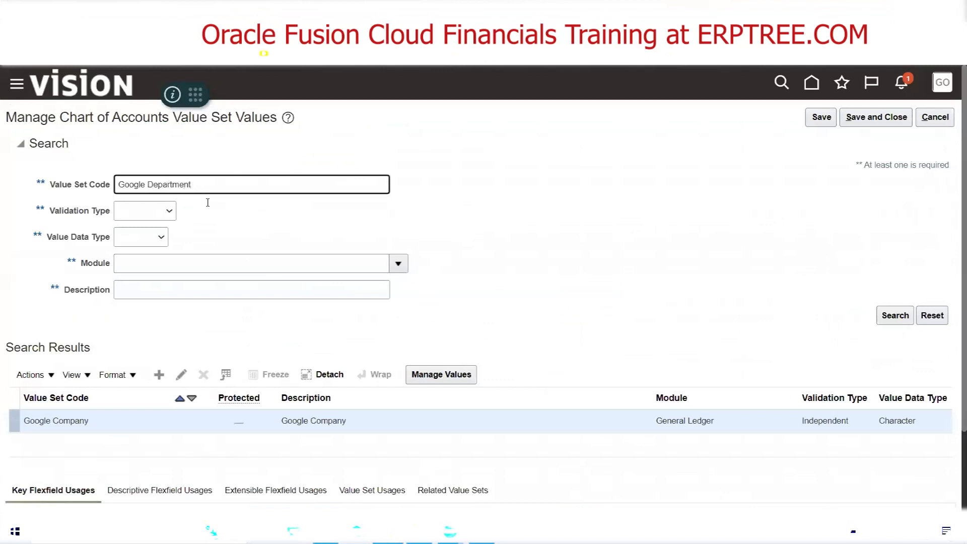
{"action": "left_click", "coordinate": [885, 318]}
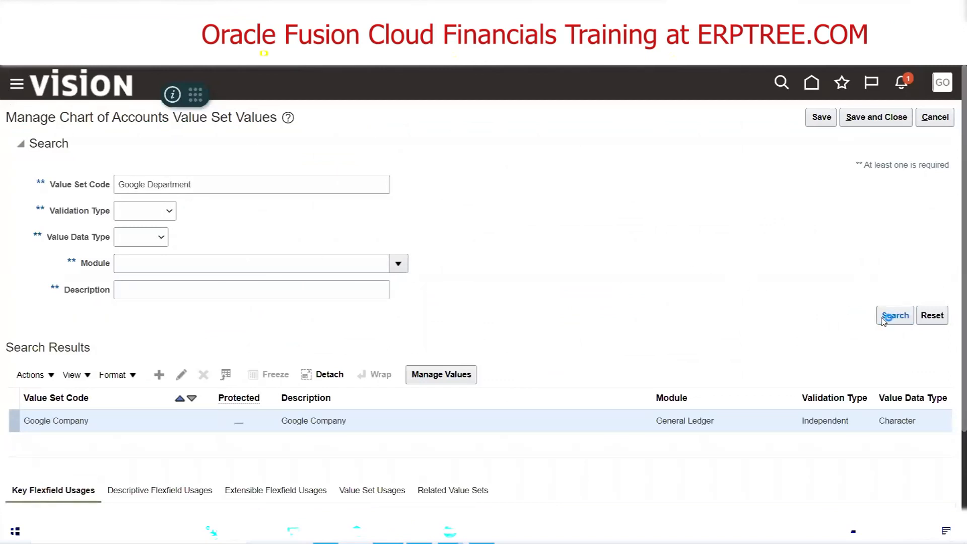
{"action": "left_click", "coordinate": [442, 374]}
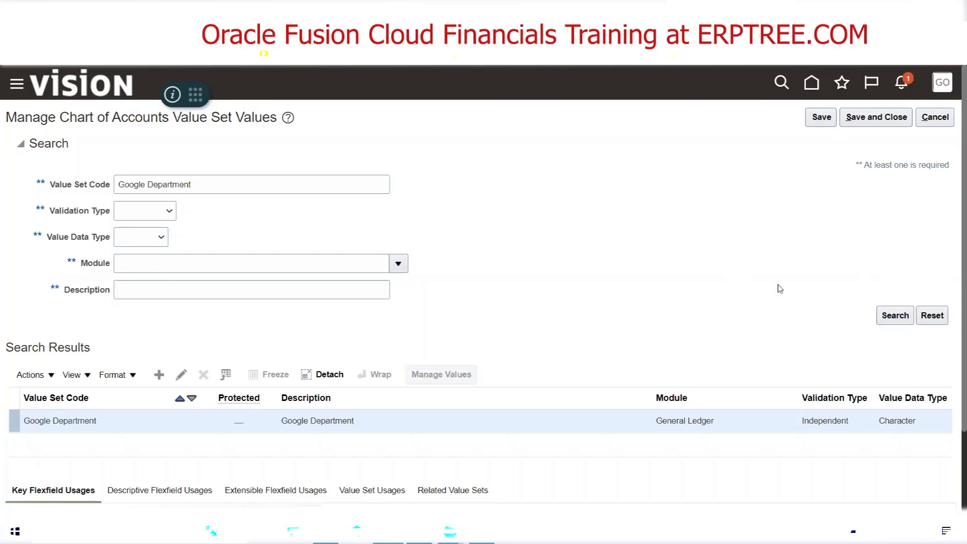
Add value 1000 with the description Finance to the Google Department value set
{"action": "left_click", "coordinate": [160, 323]}
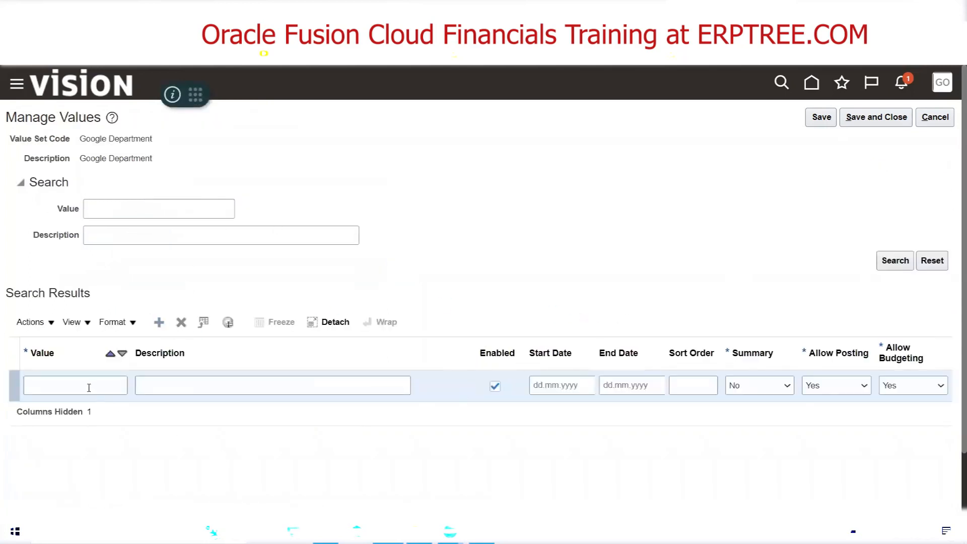
{"action": "left_click", "coordinate": [89, 387]}
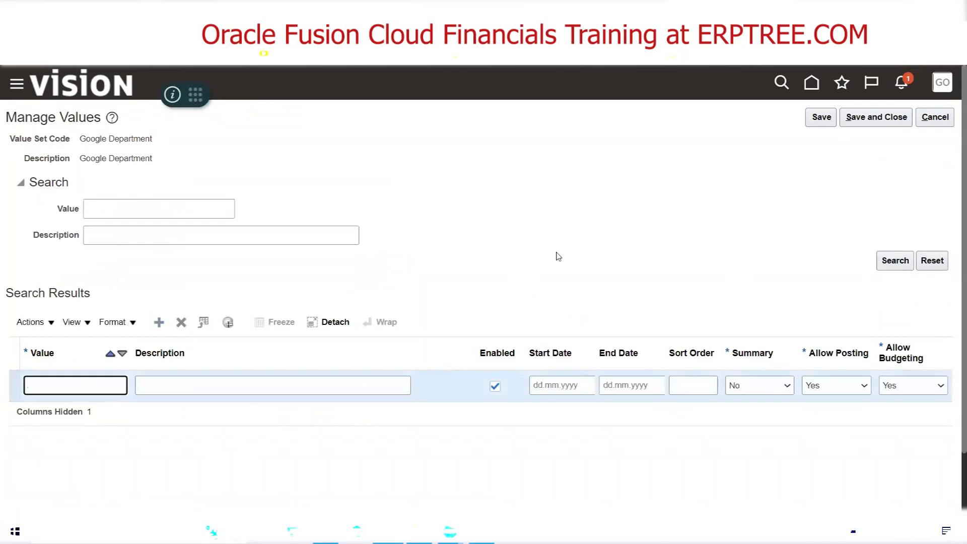
{"action": "type", "text": "1000"}
{"action": "key", "text": "Tab"}
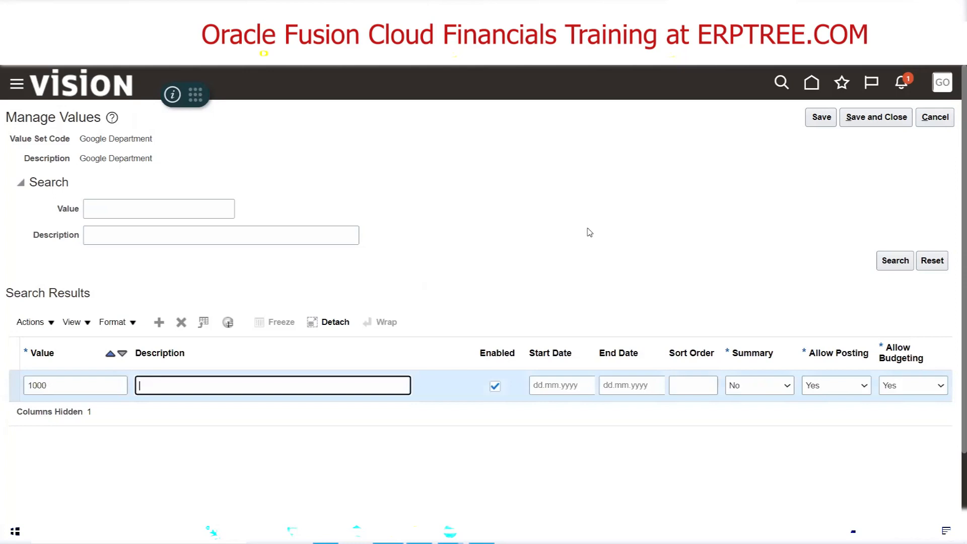
{"action": "type", "text": "Finance"}
Add value 2000 with the description HR to the Google Department value set
{"action": "left_click", "coordinate": [158, 324]}
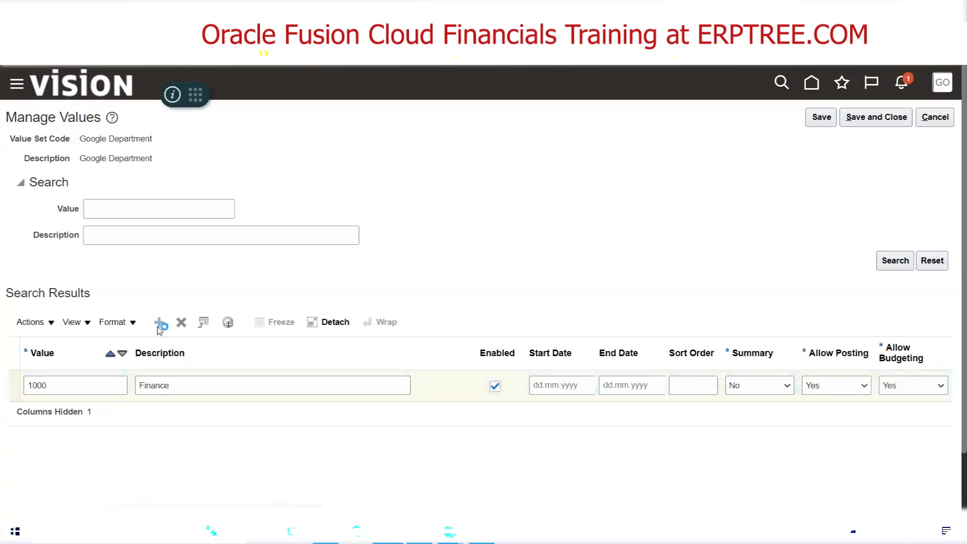
{"action": "left_click", "coordinate": [83, 382]}
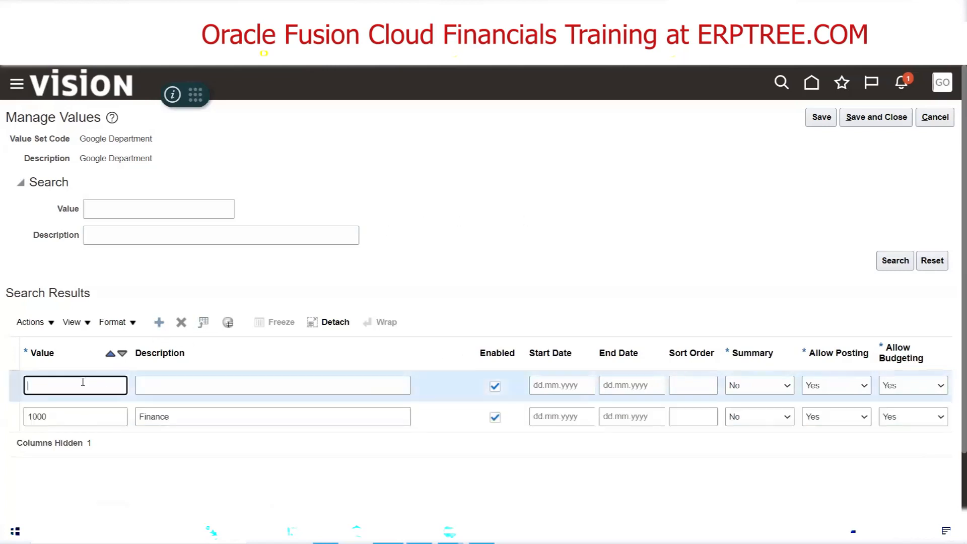
{"action": "type", "text": "2000"}
{"action": "key", "text": "Tab"}
{"action": "type", "text": "HR"}
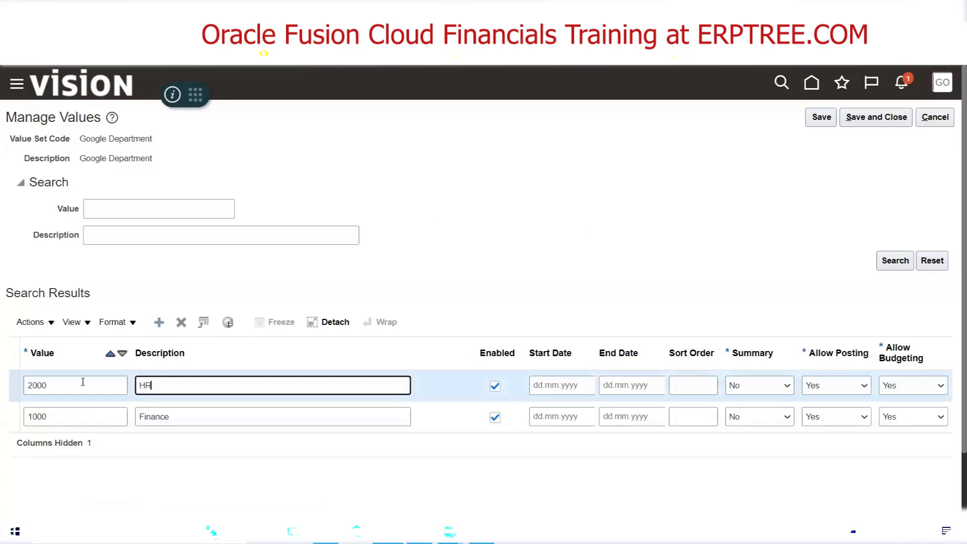
Add value 3000 with the description Sales to the Google Department value set
{"action": "left_click", "coordinate": [159, 322]}
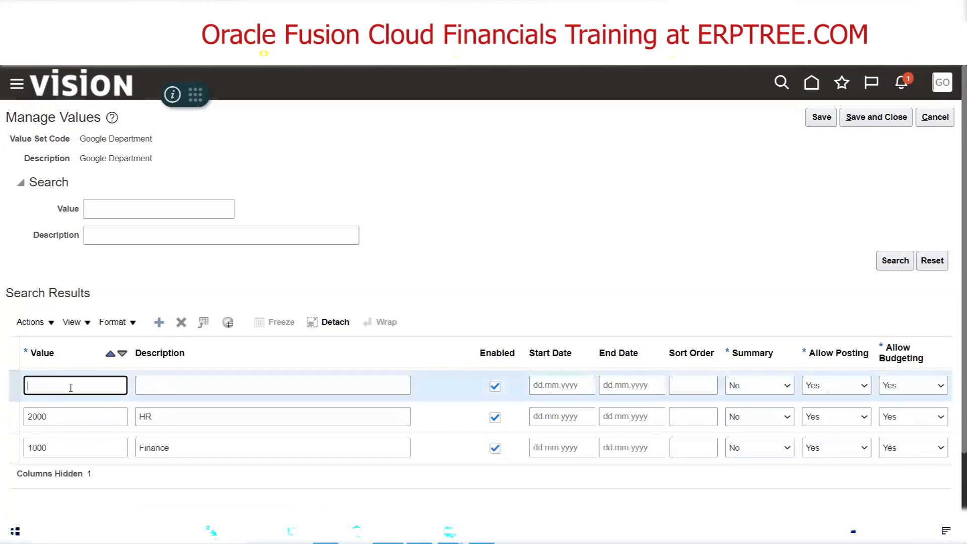
{"action": "type", "text": "3000"}
{"action": "key", "text": "Tab"}
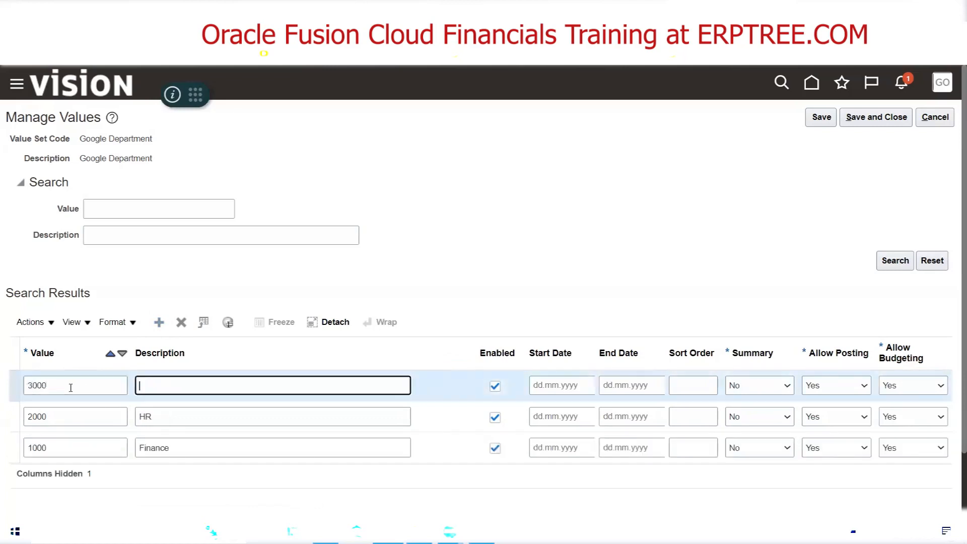
{"action": "type", "text": "Sales"}
Add value 4000 with the description Marketing to the Google Department value set
{"action": "left_click", "coordinate": [159, 322]}
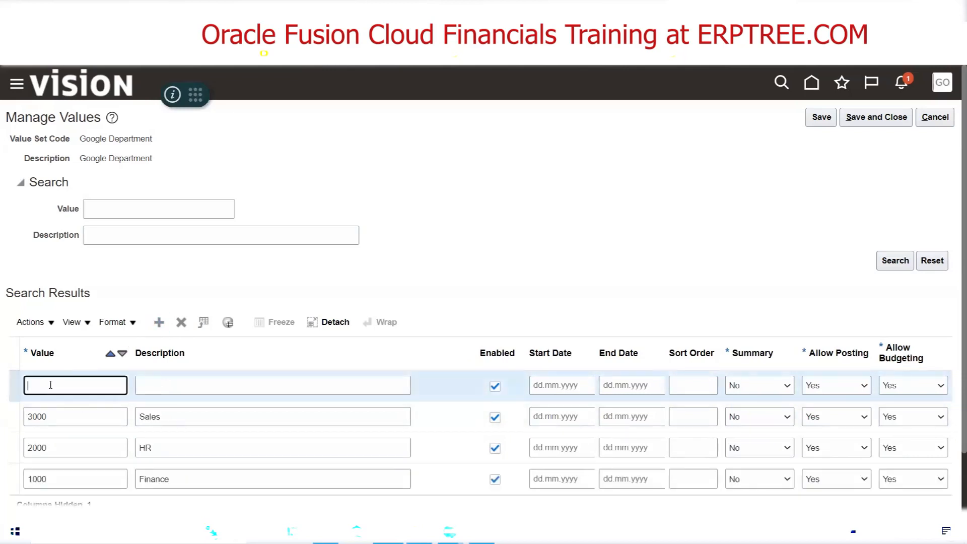
{"action": "type", "text": "4000"}
{"action": "key", "text": "Tab"}
{"action": "type", "text": "Marketing"}
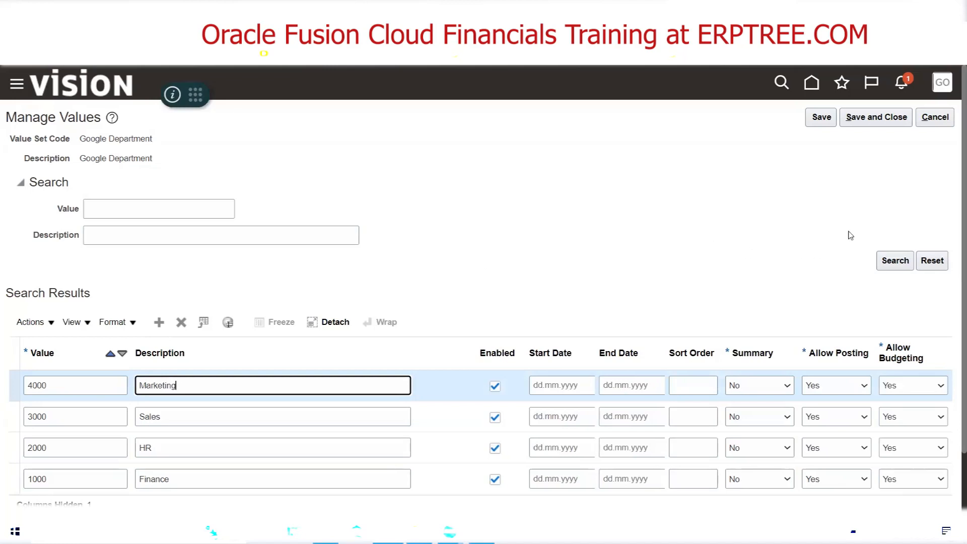
Save and close the Google Department values, and reopen the value set to list all its saved values
{"action": "left_click", "coordinate": [876, 118]}
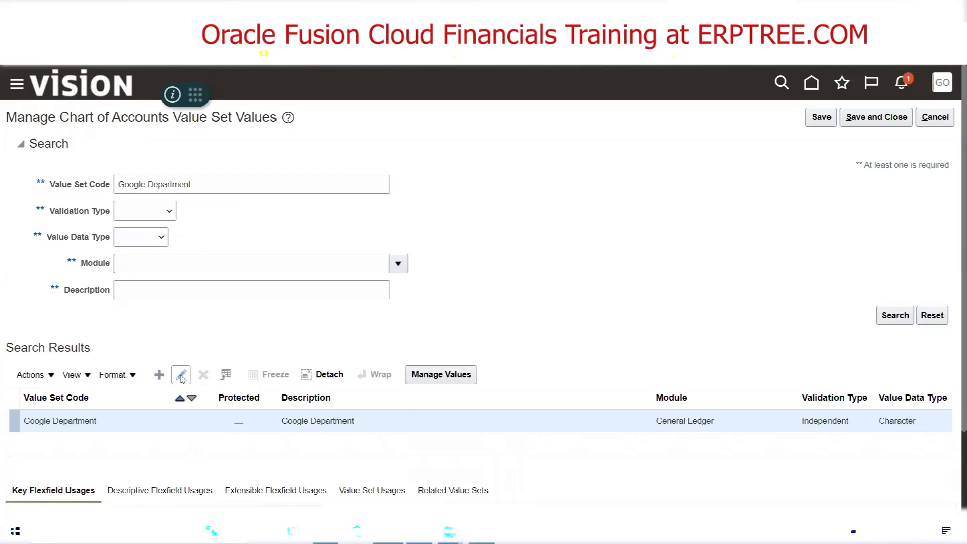
{"action": "left_click", "coordinate": [461, 372]}
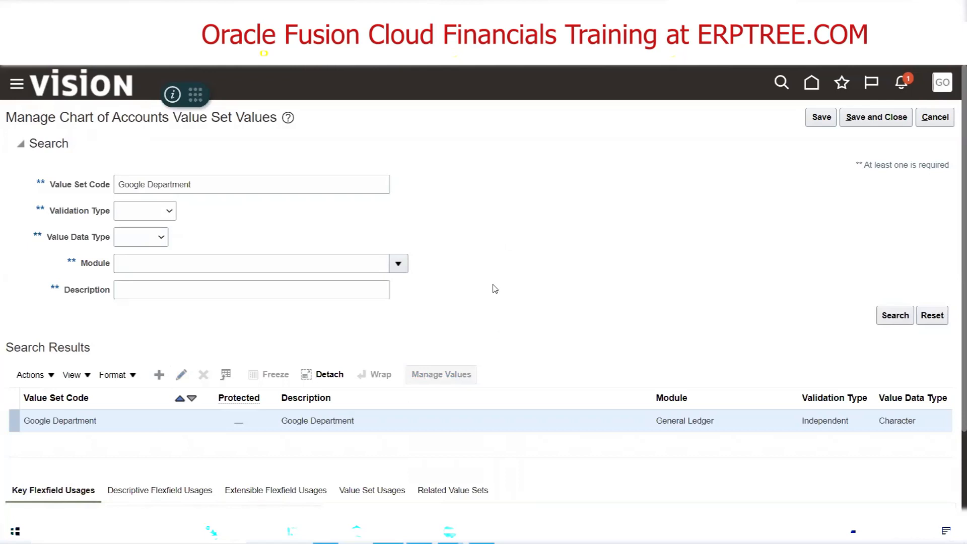
{"action": "left_click", "coordinate": [895, 260]}
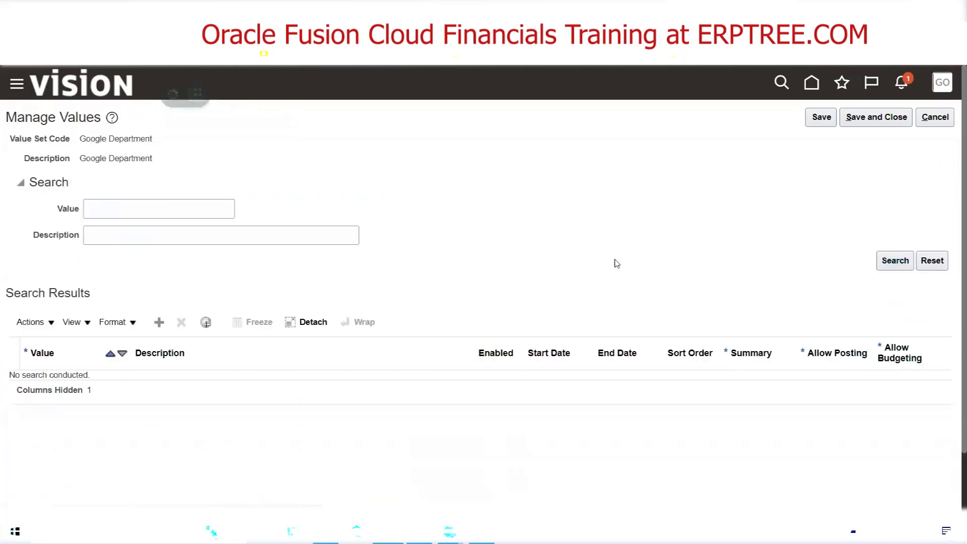
Set value 1000 Finance to start on 08.11.2022 and end on 30.11.2022, widening both date columns
{"action": "left_click", "coordinate": [575, 385]}
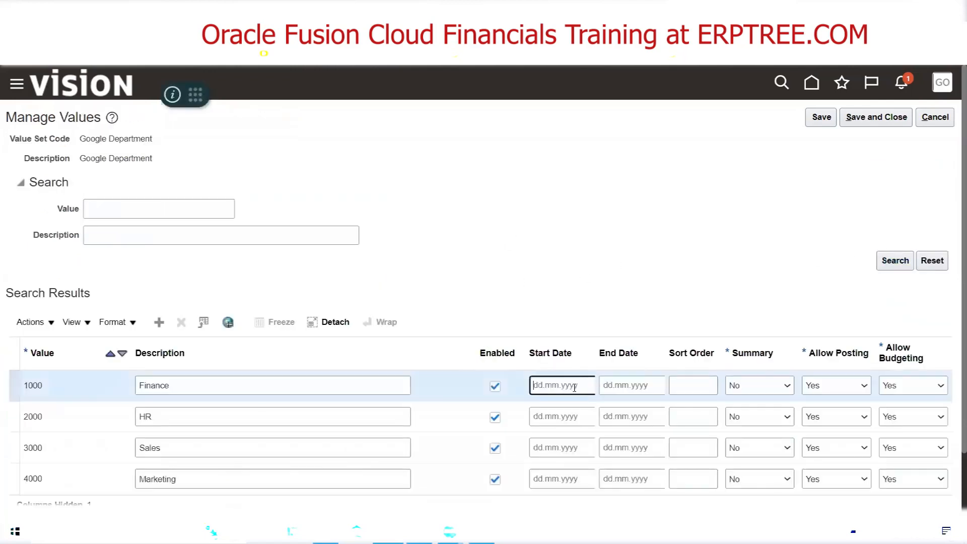
{"action": "left_click_drag", "start_coordinate": [594, 358], "coordinate": [621, 358]}
{"action": "left_click", "coordinate": [588, 386]}
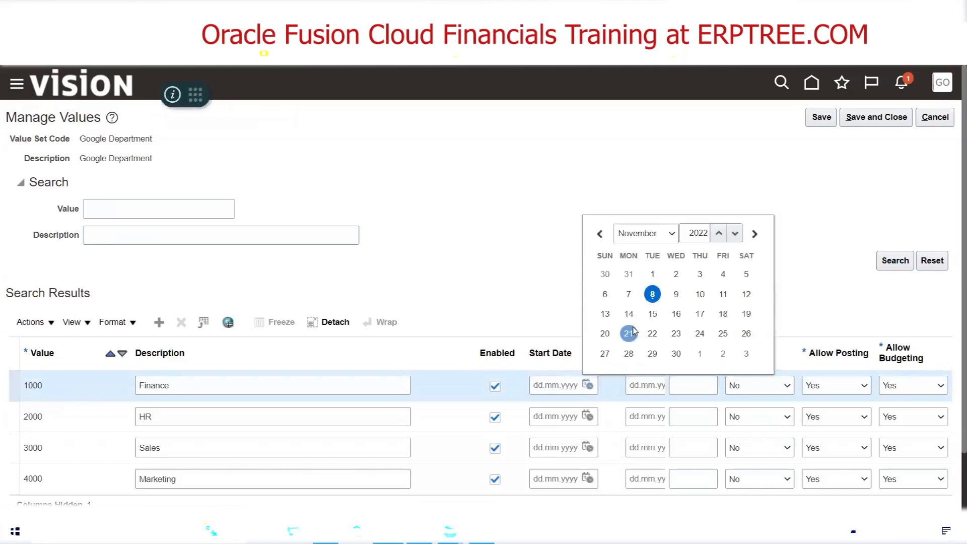
{"action": "left_click", "coordinate": [653, 300]}
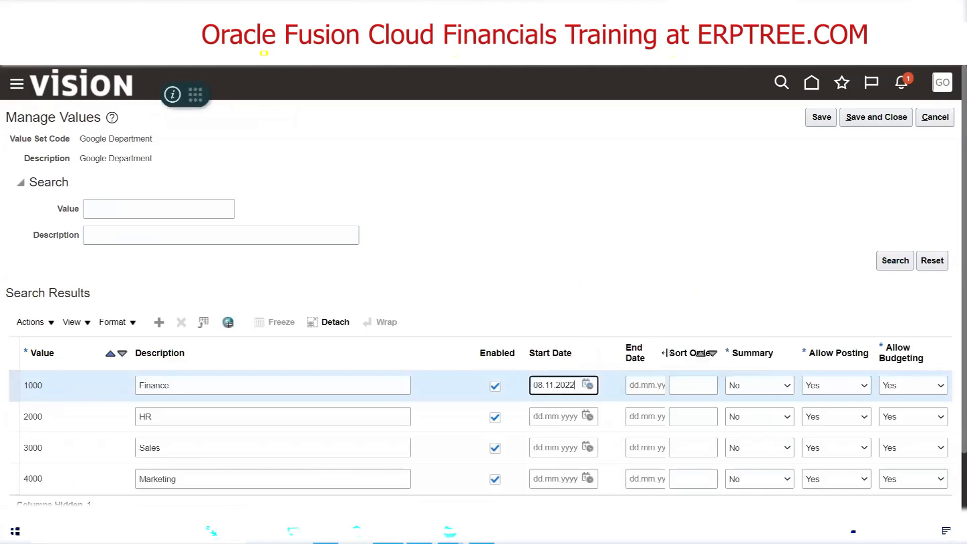
{"action": "left_click_drag", "start_coordinate": [668, 352], "coordinate": [695, 352]}
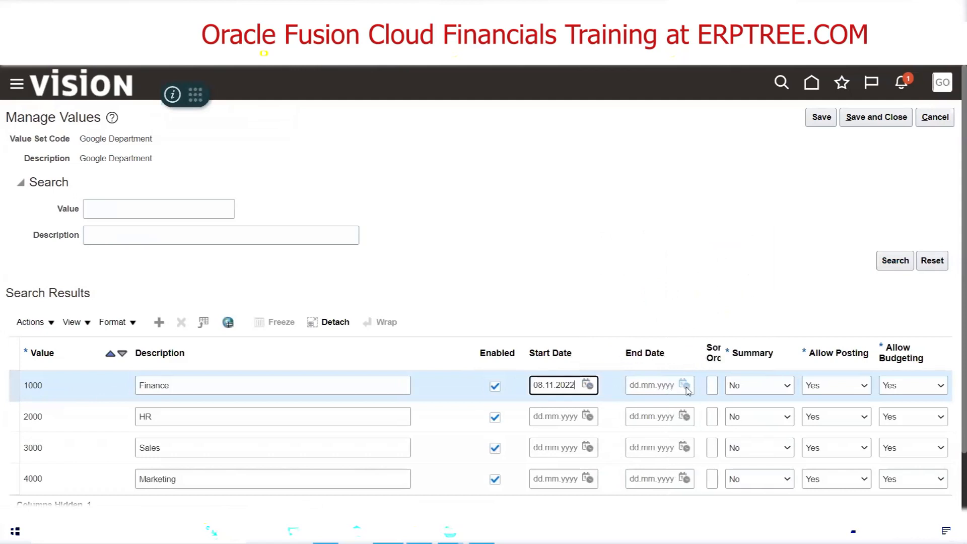
{"action": "left_click", "coordinate": [684, 385]}
{"action": "left_click", "coordinate": [772, 354]}
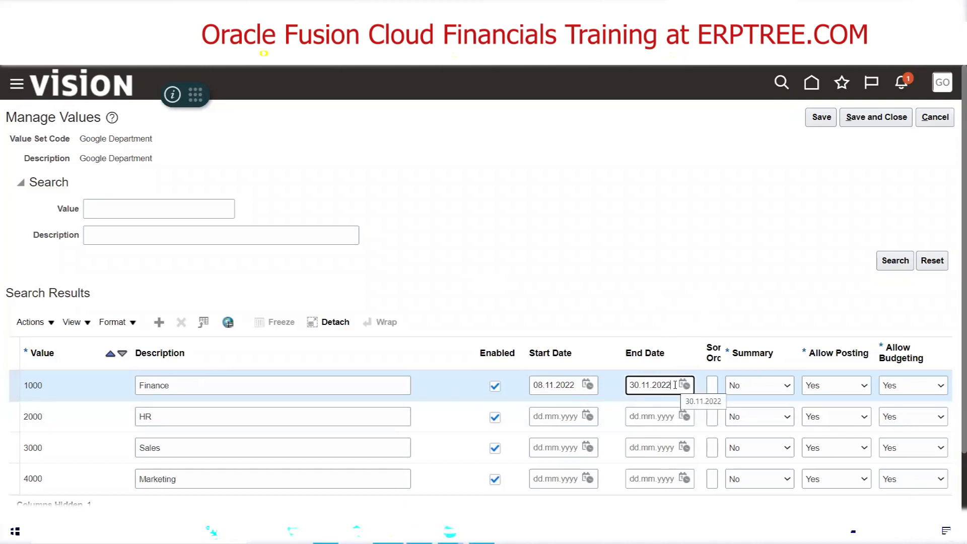
Clear the end date and the start date of value 1000 Finance
{"action": "left_click_drag", "start_coordinate": [675, 385], "coordinate": [629, 392]}
{"action": "key", "text": "BackSpace"}
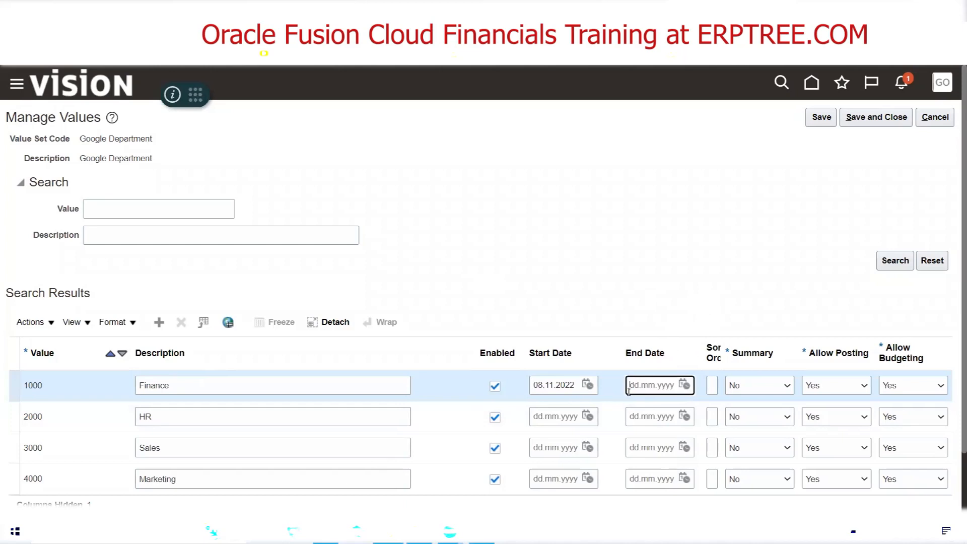
{"action": "double_click", "coordinate": [542, 387]}
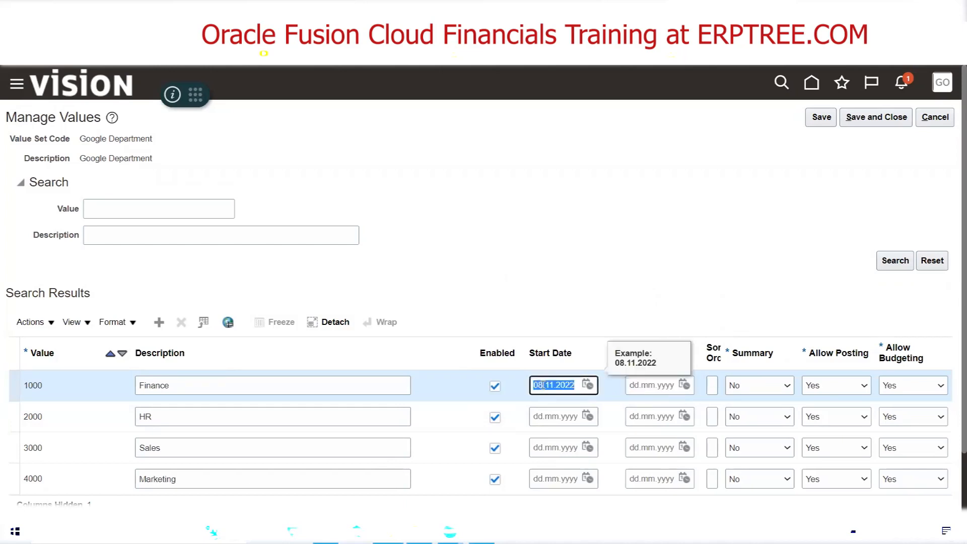
{"action": "key", "text": "BackSpace"}
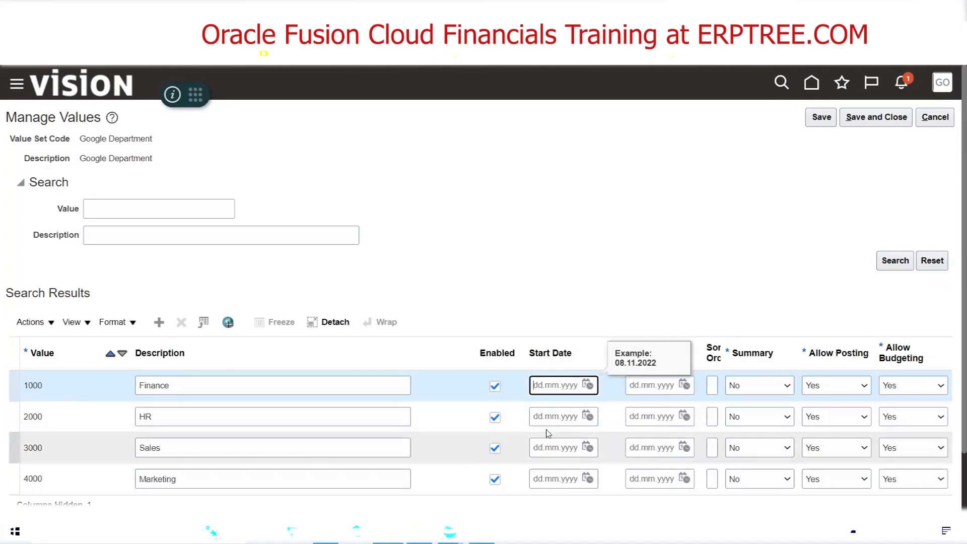
Disable and re-enable value 1000 Finance, and save and close the Google Department values
{"action": "left_click", "coordinate": [495, 386]}
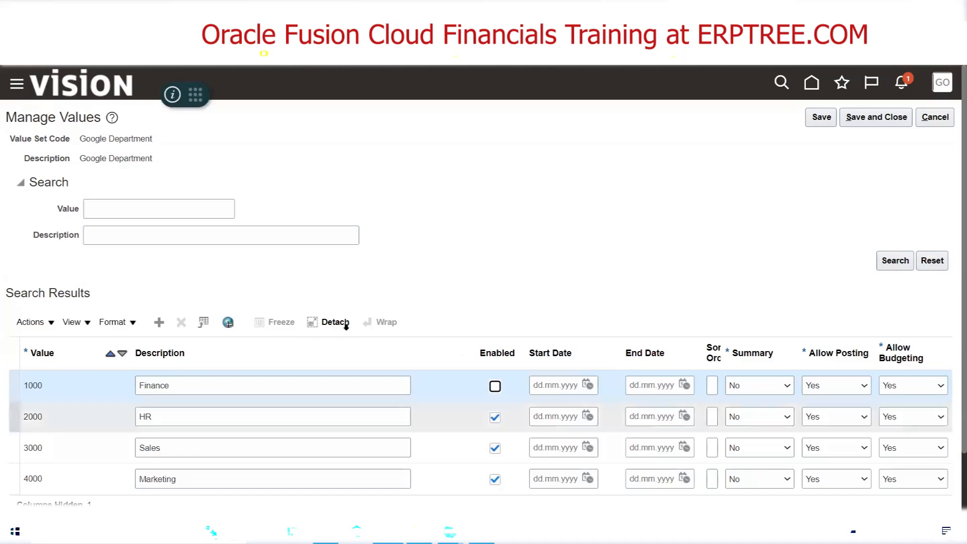
{"action": "left_click", "coordinate": [496, 384]}
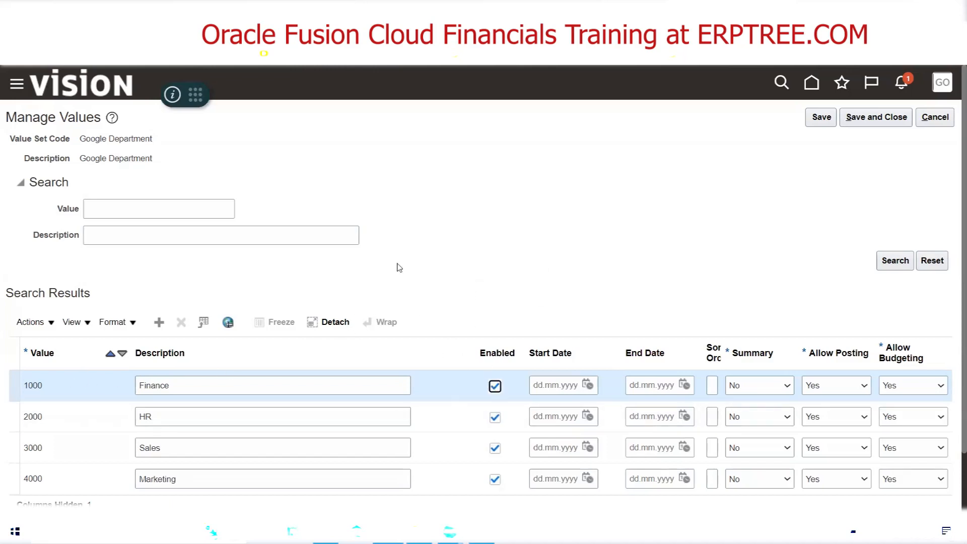
{"action": "left_click", "coordinate": [876, 119]}
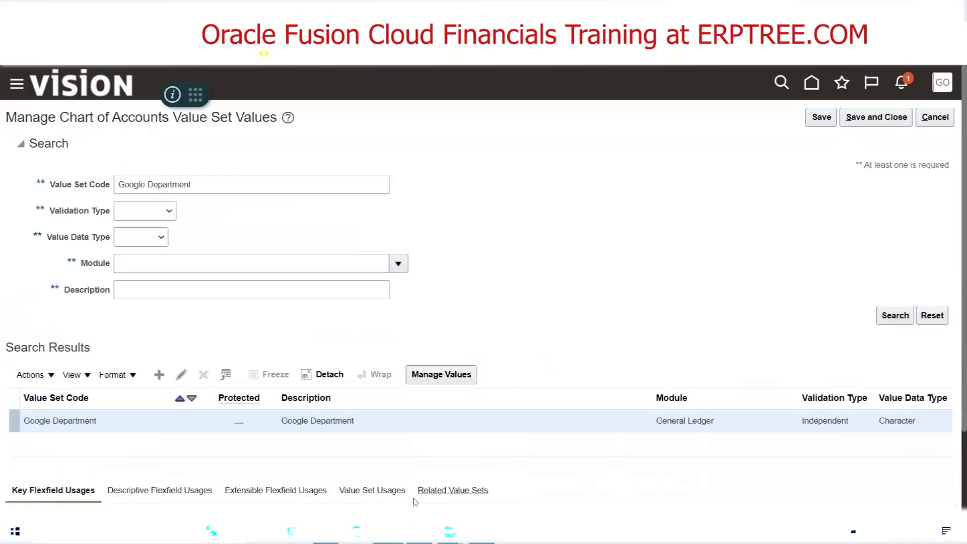
Switch to the Excel notes and review the Create Chart of Accounts checklist, from Create Value Sets to Create Segment Values in Value Sets
{"action": "left_click", "coordinate": [326, 532]}
{"action": "left_click_drag", "start_coordinate": [67, 258], "coordinate": [135, 257]}
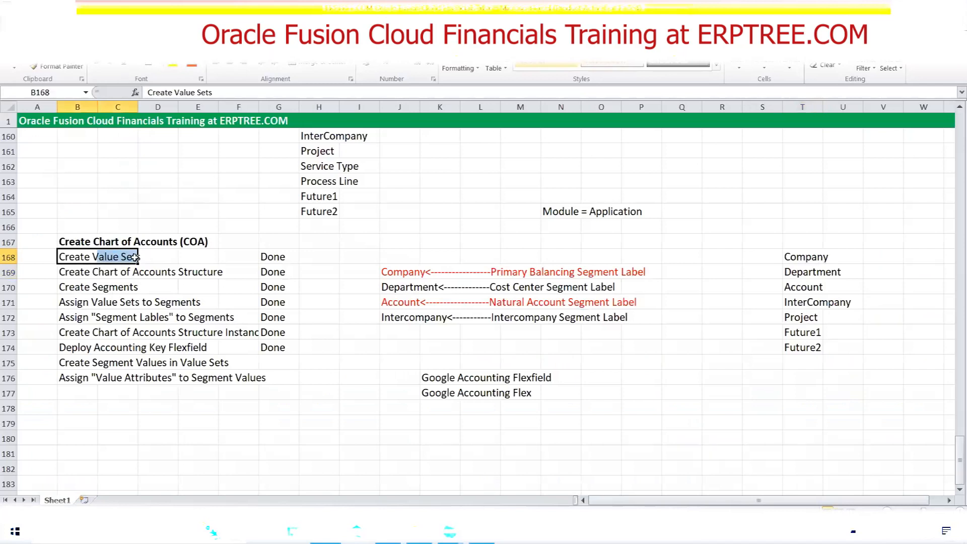
{"action": "left_click_drag", "start_coordinate": [55, 363], "coordinate": [225, 363]}
{"action": "left_click_drag", "start_coordinate": [84, 258], "coordinate": [199, 282]}
{"action": "left_click_drag", "start_coordinate": [82, 259], "coordinate": [267, 342]}
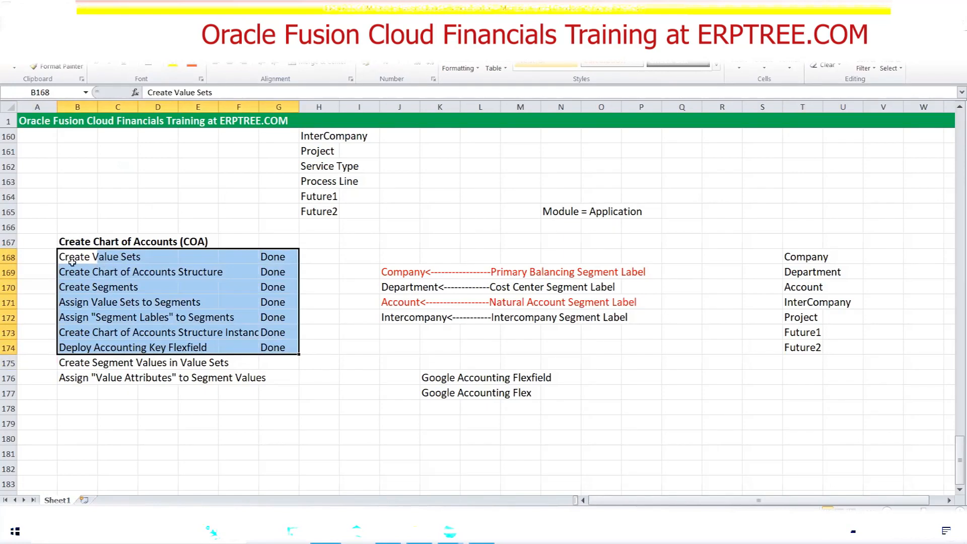
{"action": "left_click_drag", "start_coordinate": [69, 259], "coordinate": [141, 259]}
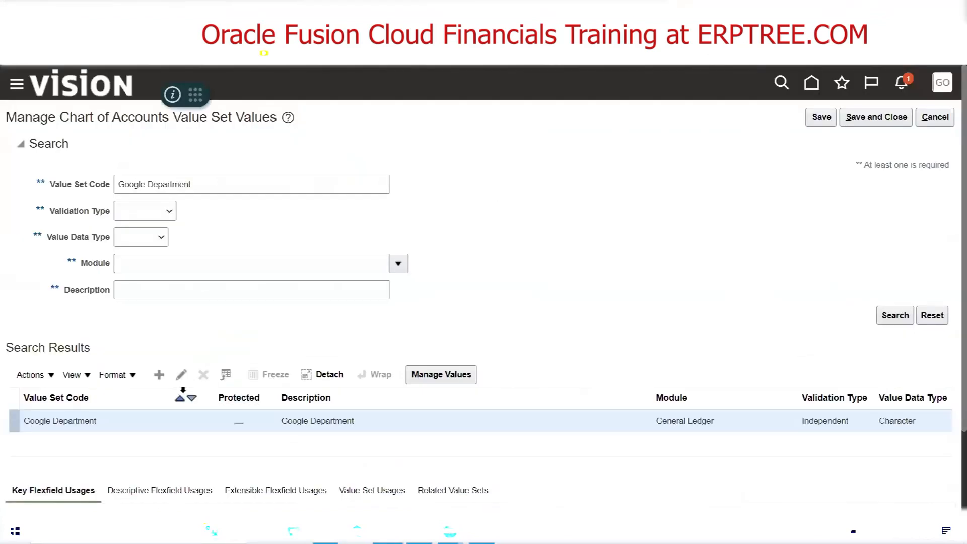
Start a new value set with code XYZ Company and assign it to the General Ledger module
{"action": "left_click", "coordinate": [158, 379]}
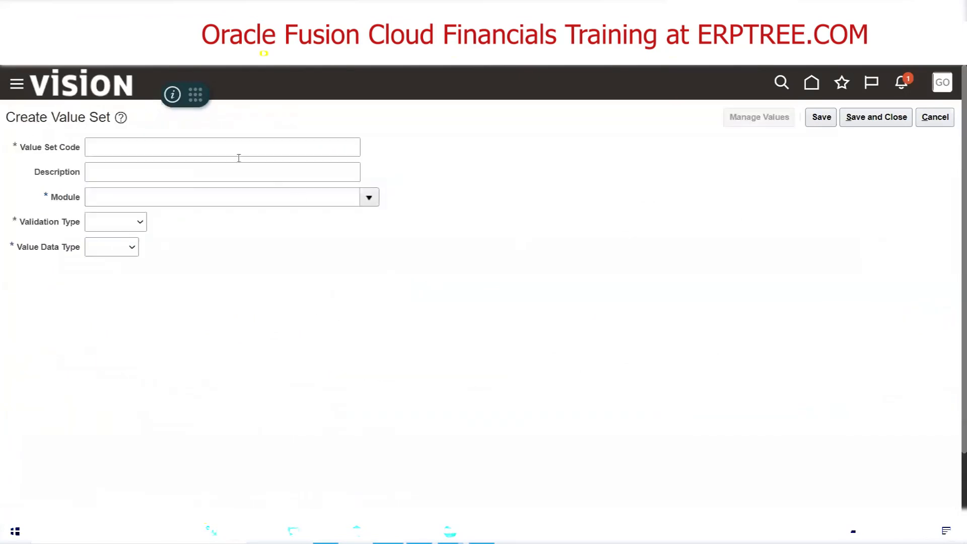
{"action": "left_click", "coordinate": [209, 141]}
{"action": "type", "text": "XY"}
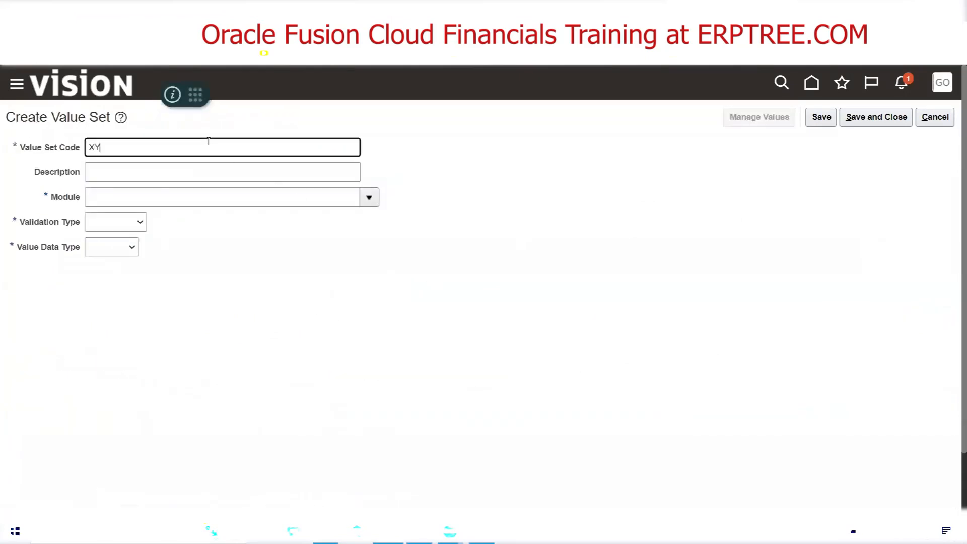
{"action": "type", "text": "Z Company"}
{"action": "key", "text": "Tab"}
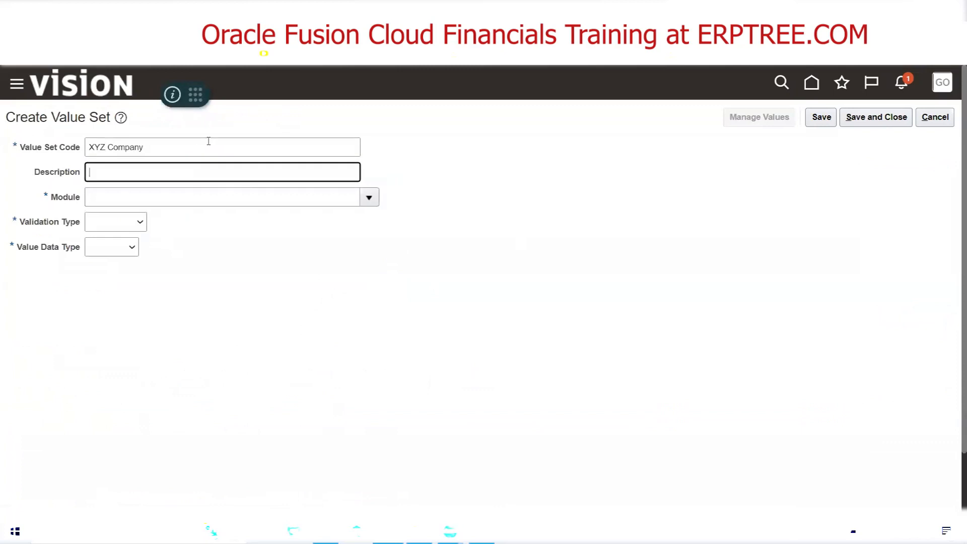
{"action": "key", "text": "Tab"}
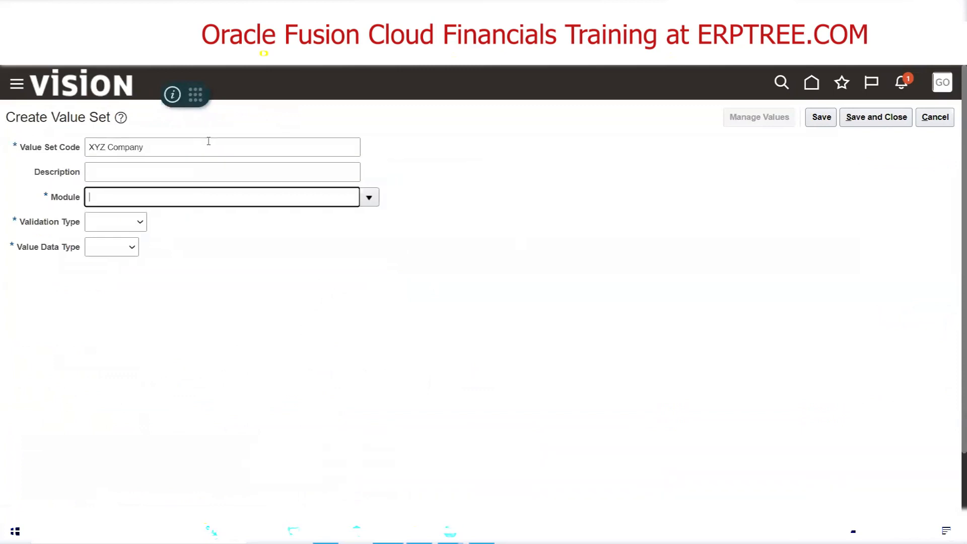
{"action": "type", "text": "GENE"}
{"action": "key", "text": "Tab"}
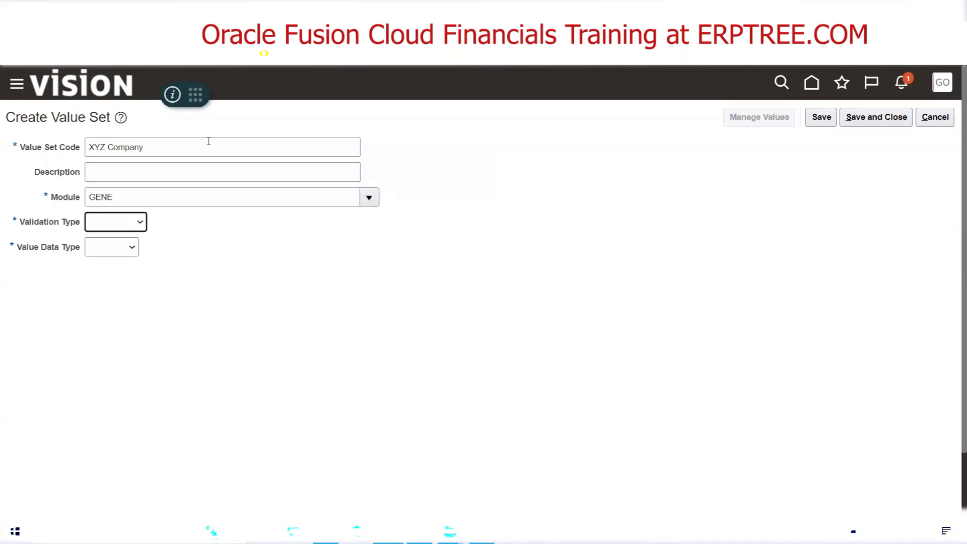
{"action": "left_click", "coordinate": [369, 198]}
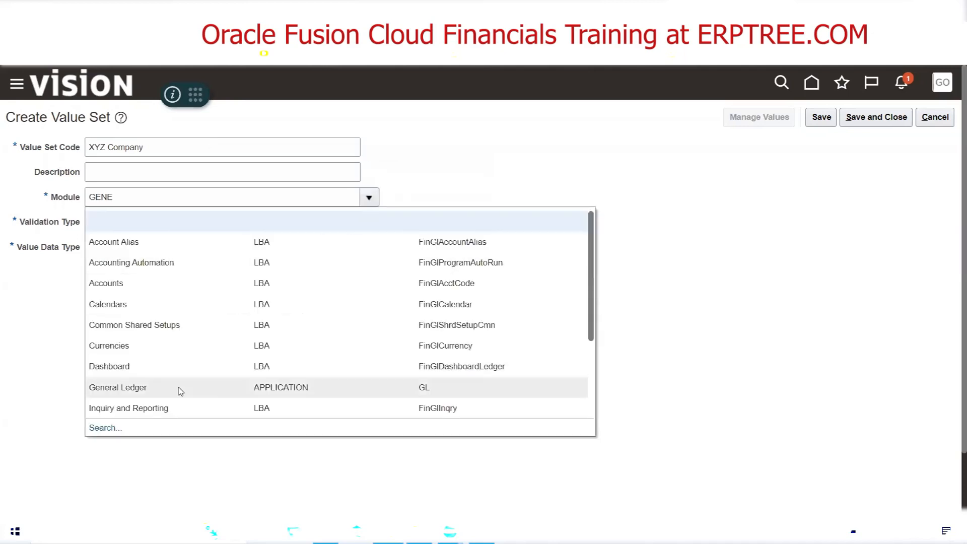
{"action": "left_click", "coordinate": [181, 388]}
Set Independent validation, Character data type, Text subtype and maximum length 4 for XYZ Company, and save and close the value set
{"action": "left_click", "coordinate": [130, 222]}
{"action": "left_click", "coordinate": [133, 258]}
{"action": "left_click", "coordinate": [157, 250]}
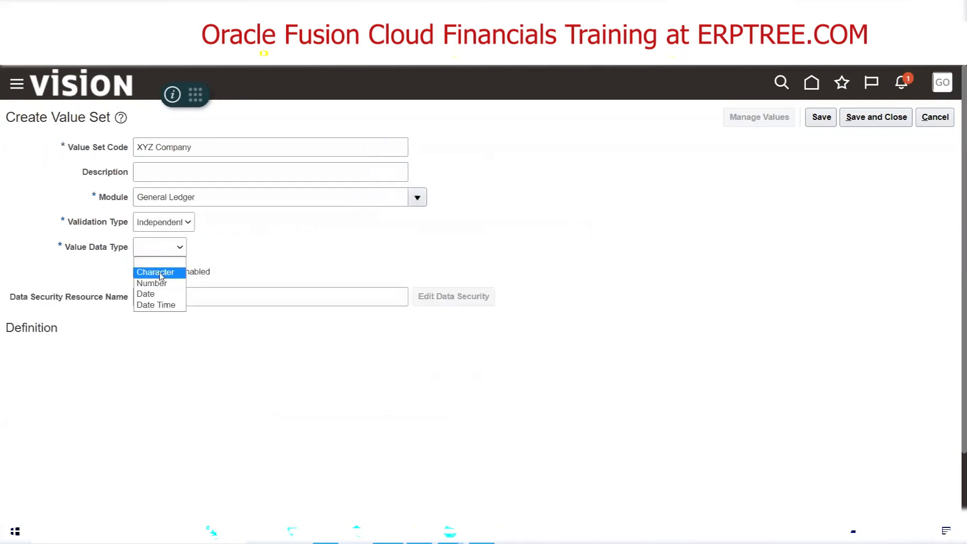
{"action": "left_click", "coordinate": [160, 273]}
{"action": "left_click", "coordinate": [132, 355]}
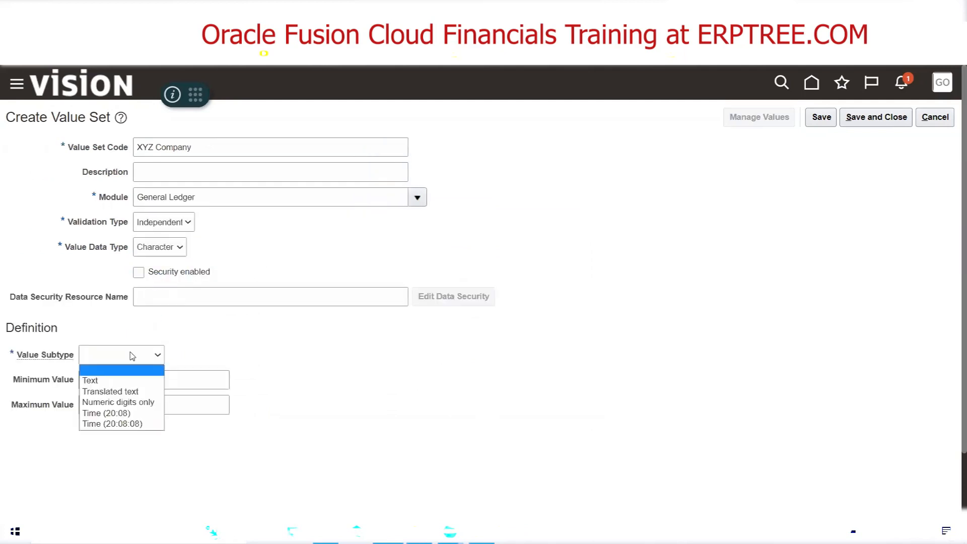
{"action": "left_click", "coordinate": [132, 380]}
{"action": "left_click", "coordinate": [118, 377]}
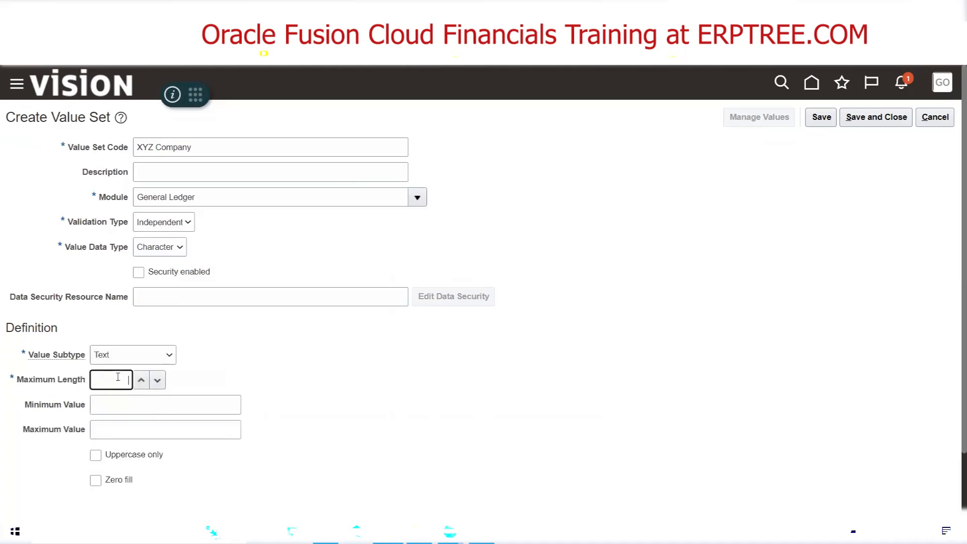
{"action": "type", "text": "4"}
{"action": "left_click", "coordinate": [862, 119]}
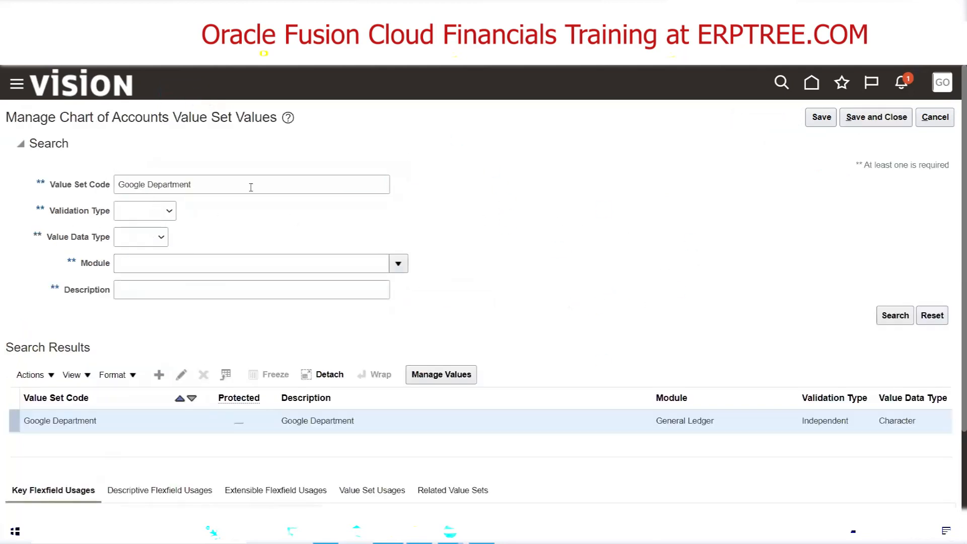
Search the chart of accounts value sets for the code XYZ Company
{"action": "left_click_drag", "start_coordinate": [252, 185], "coordinate": [42, 189]}
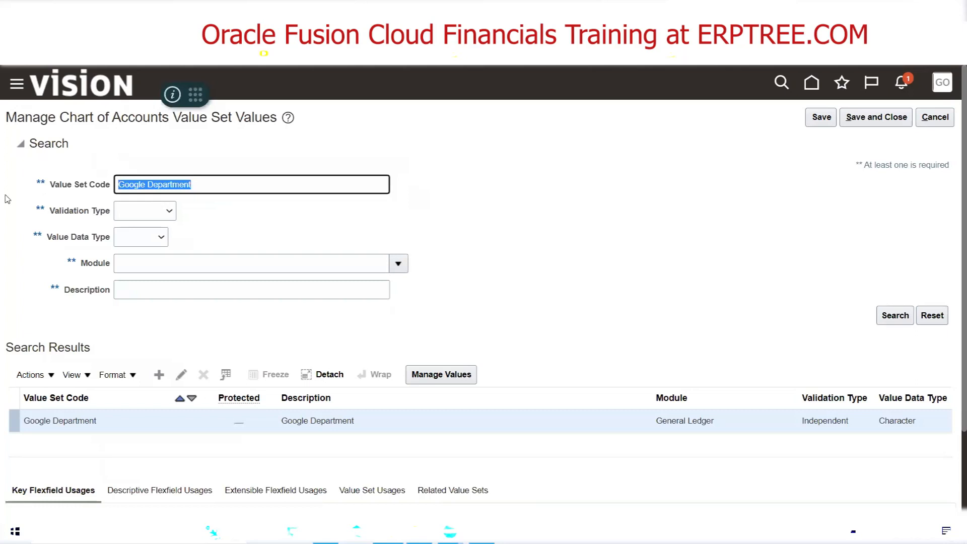
{"action": "type", "text": "XYZ Company"}
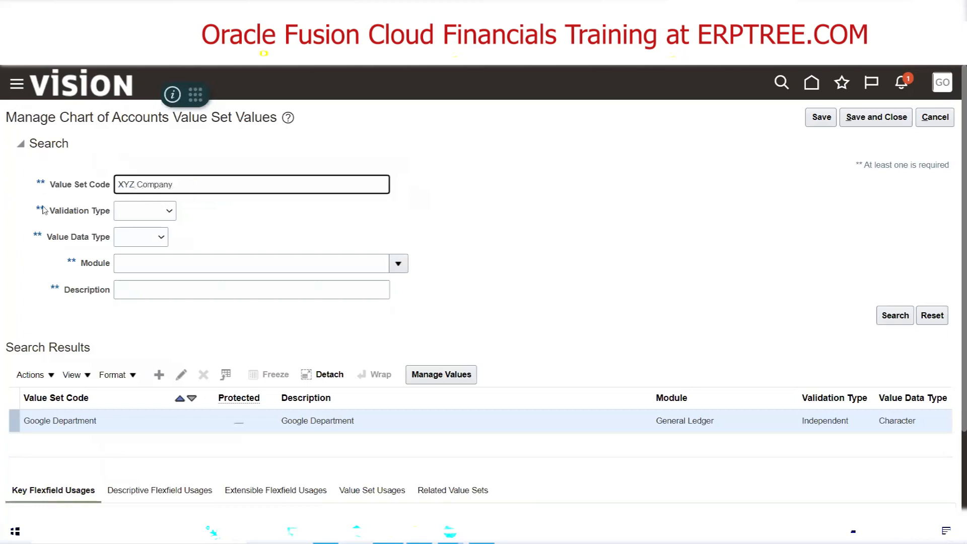
{"action": "left_click", "coordinate": [895, 315]}
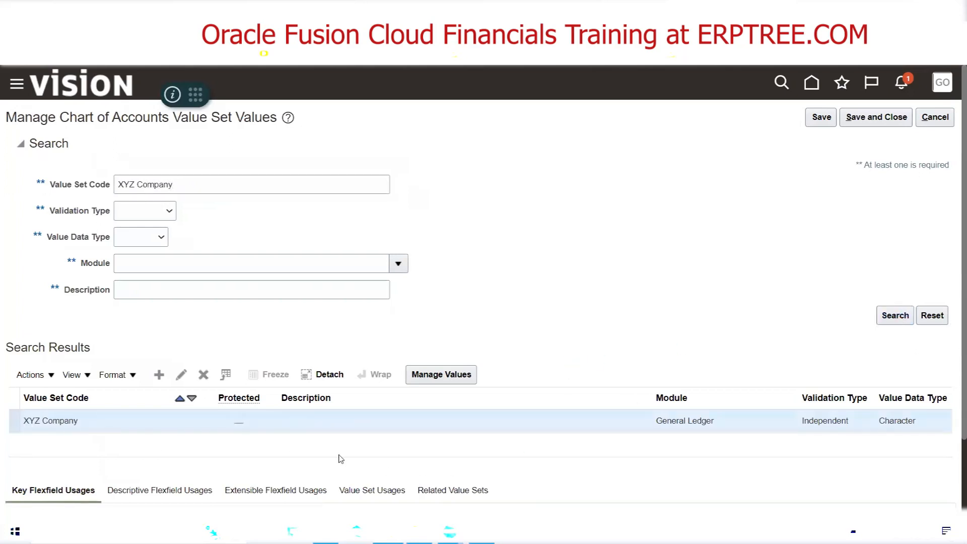
Open the values of the XYZ Company value set and add value 1000 with description XYZ Consulting
{"action": "left_click", "coordinate": [441, 374]}
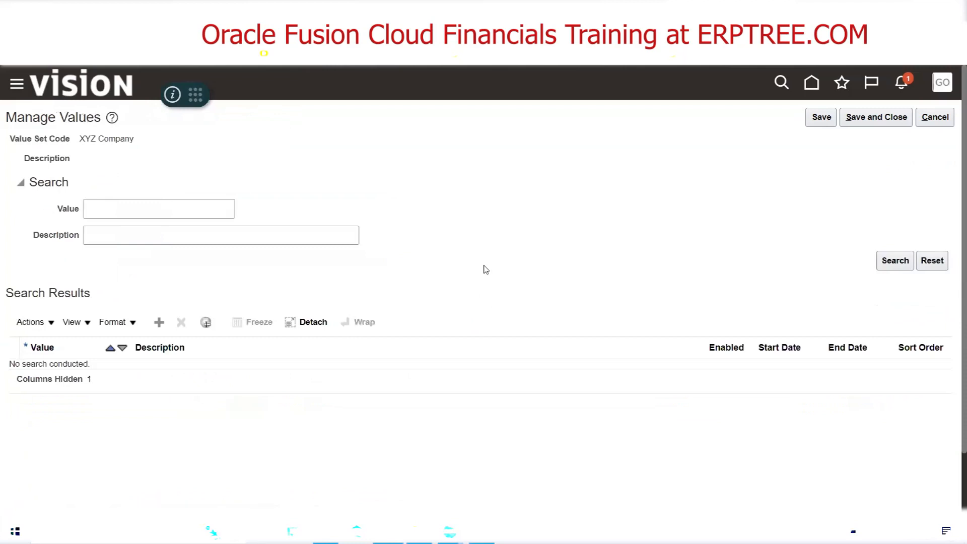
{"action": "left_click", "coordinate": [157, 323]}
{"action": "left_click", "coordinate": [60, 381]}
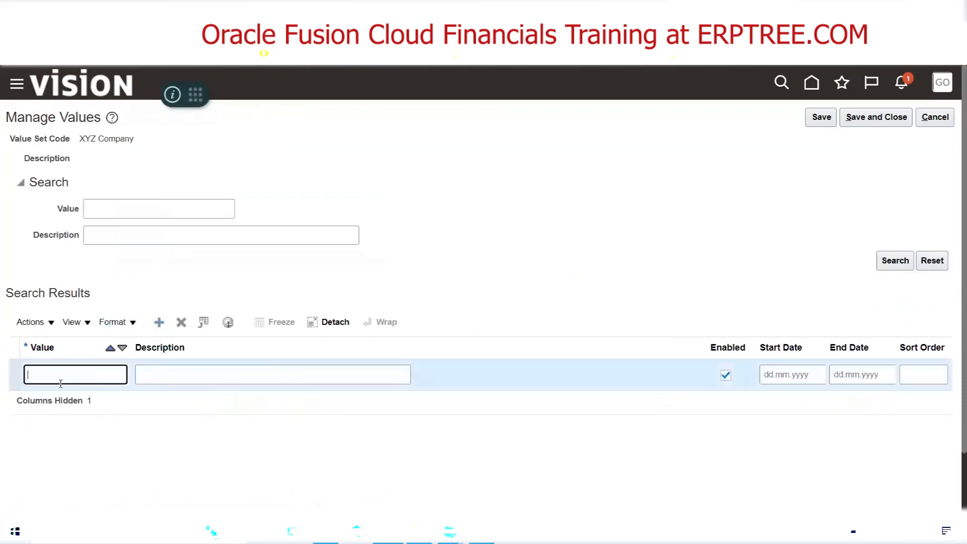
{"action": "type", "text": "1000"}
{"action": "key", "text": "Tab"}
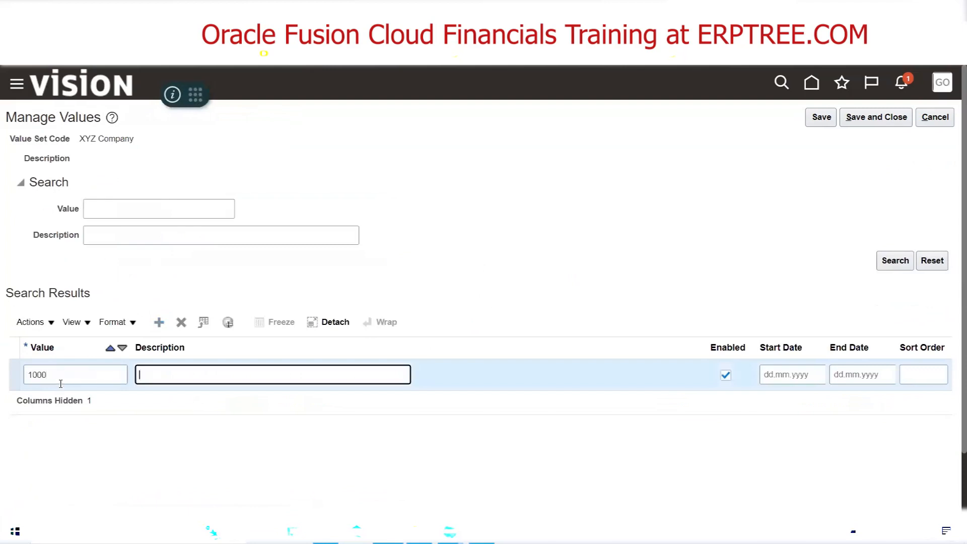
{"action": "type", "text": "XYZ Consulting"}
Switch to the Excel notes and review the structure instance, flexfield deployment, value set and value attribute entries of the Create Chart of Accounts checklist
{"action": "left_click", "coordinate": [326, 532]}
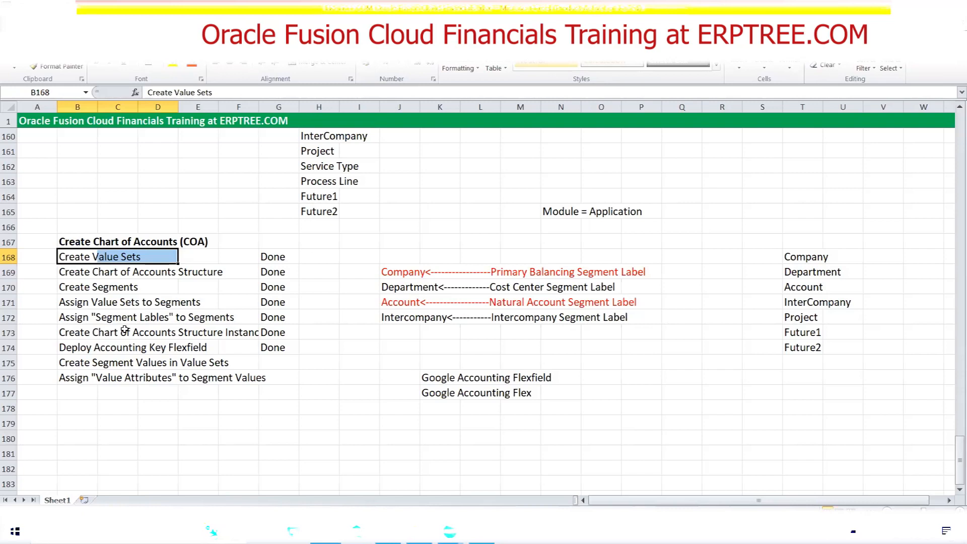
{"action": "left_click_drag", "start_coordinate": [63, 350], "coordinate": [275, 335]}
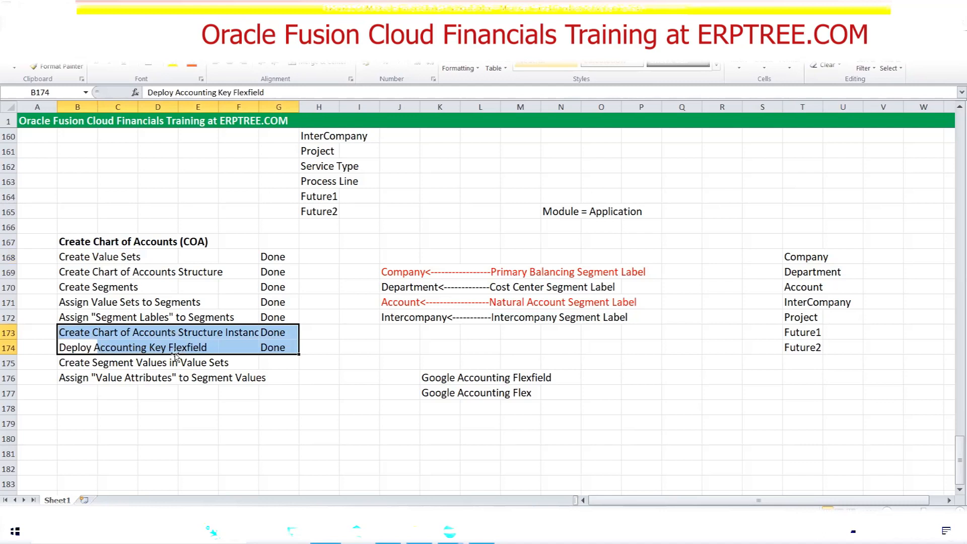
{"action": "left_click_drag", "start_coordinate": [71, 352], "coordinate": [268, 341]}
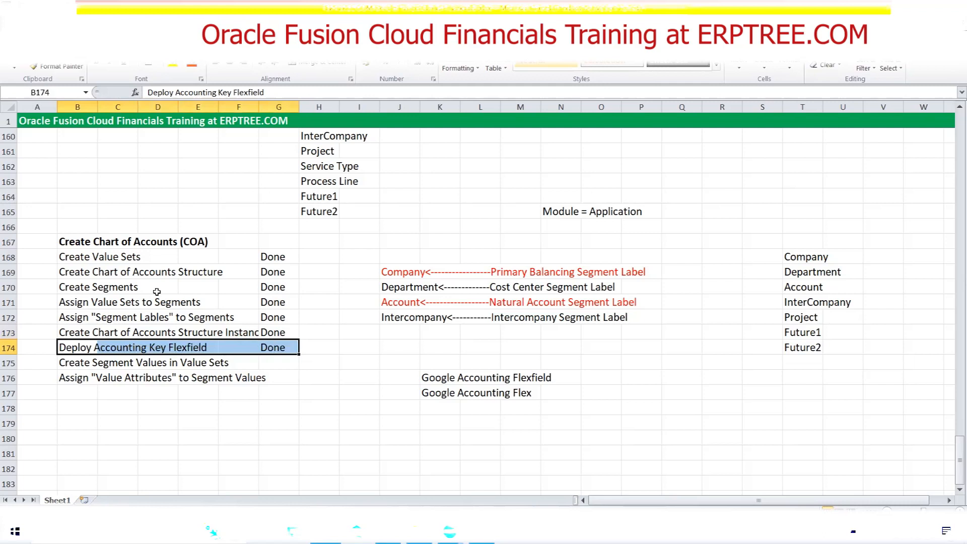
{"action": "left_click_drag", "start_coordinate": [65, 257], "coordinate": [131, 261]}
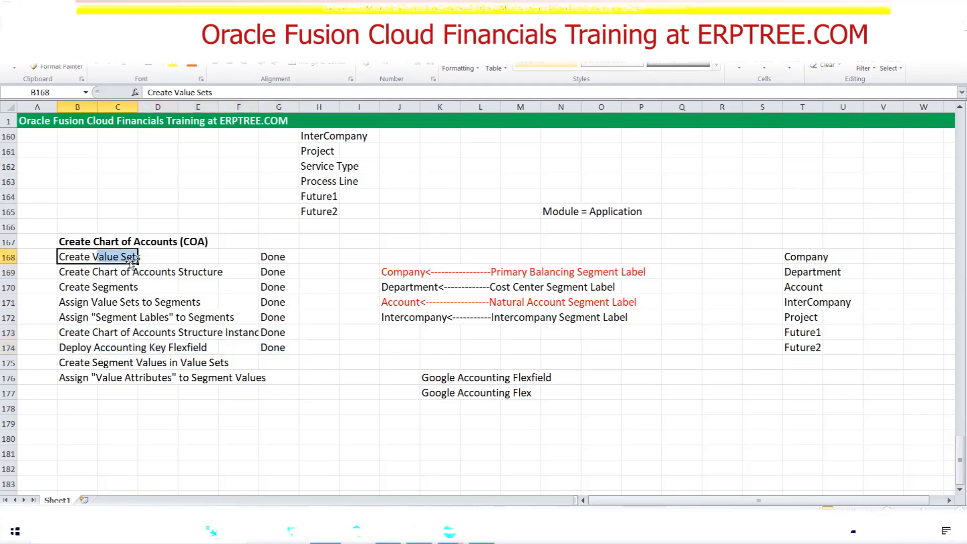
{"action": "left_click_drag", "start_coordinate": [82, 382], "coordinate": [292, 386]}
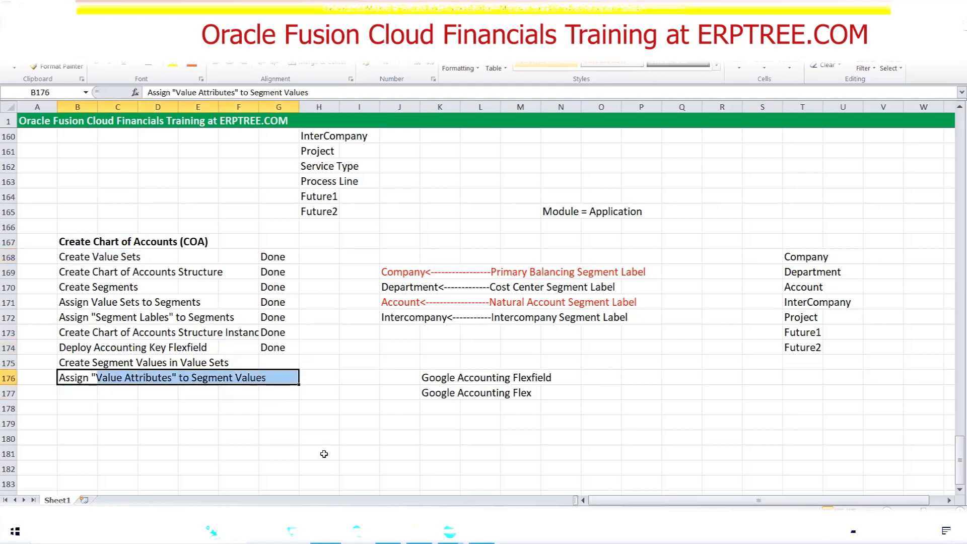
{"action": "left_click", "coordinate": [334, 351]}
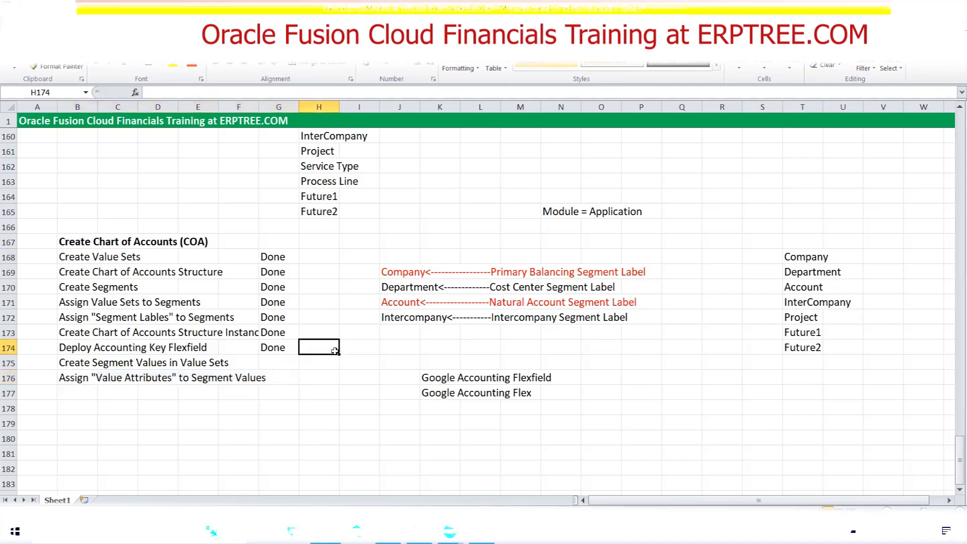
Color the Company and Department entries in the segment list at T168:T169 with blue font
{"action": "left_click_drag", "start_coordinate": [819, 258], "coordinate": [841, 270]}
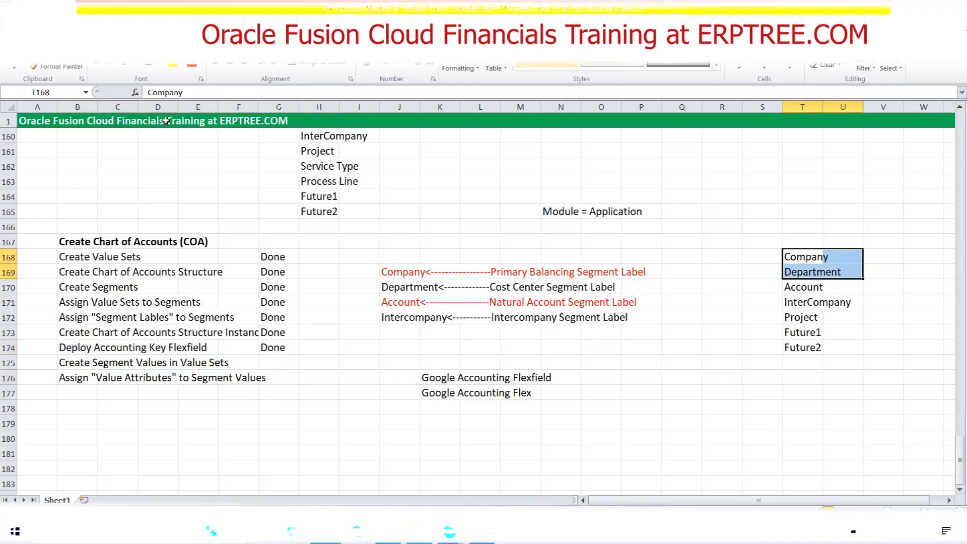
{"action": "left_click", "coordinate": [200, 65]}
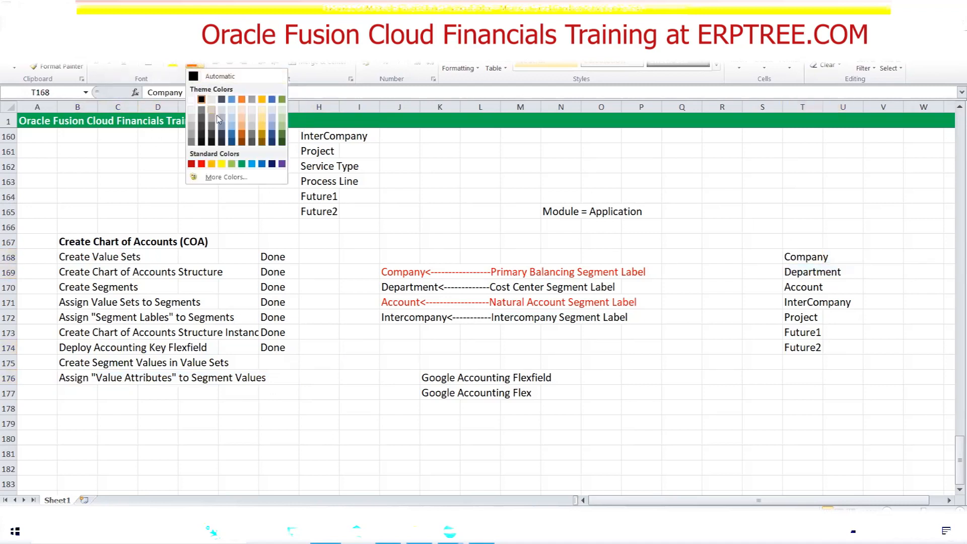
{"action": "left_click", "coordinate": [262, 163]}
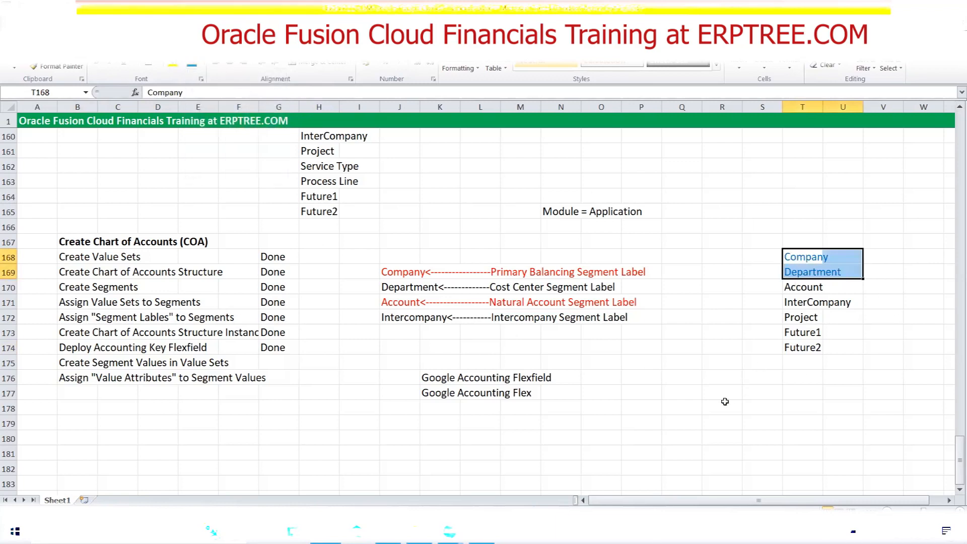
{"action": "left_click", "coordinate": [638, 407]}
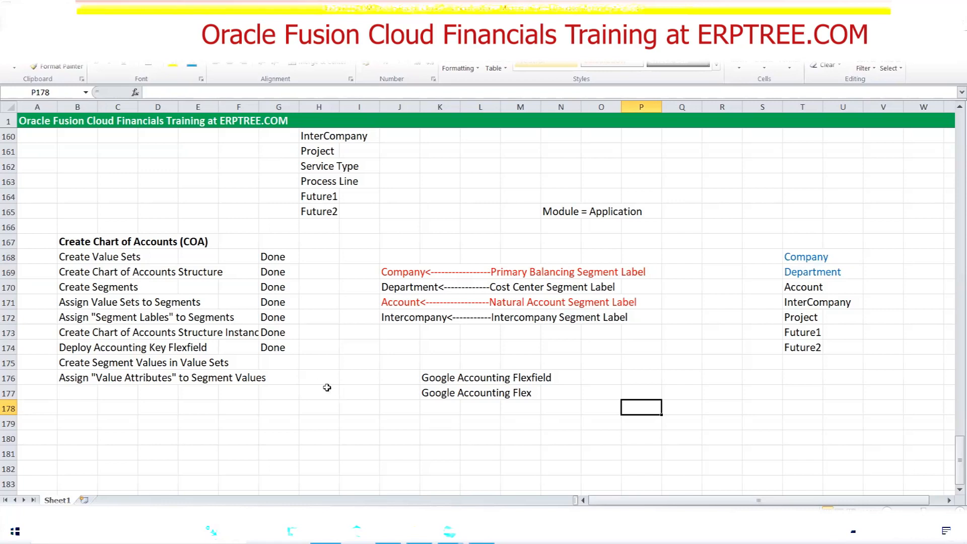
{"action": "left_click", "coordinate": [286, 364]}
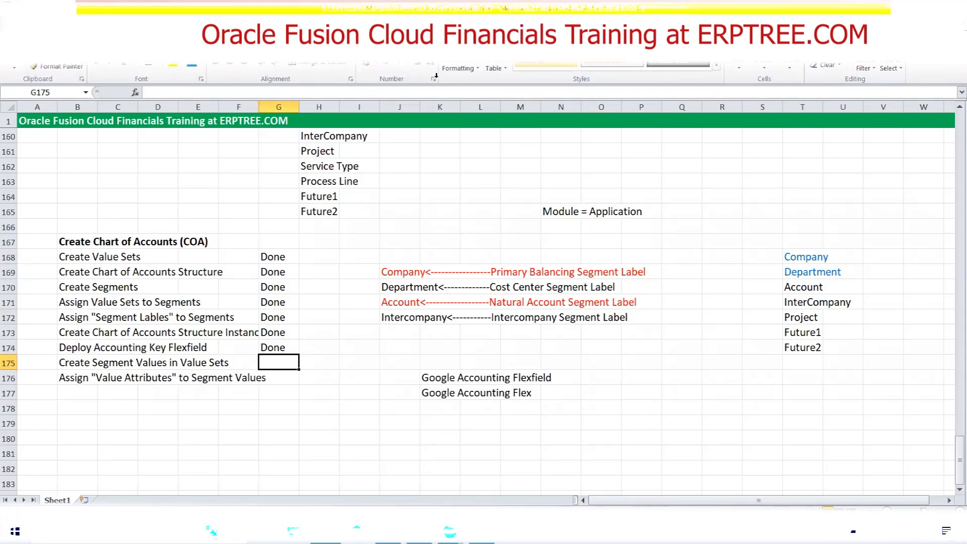
{"action": "key", "text": "alt+Tab"}
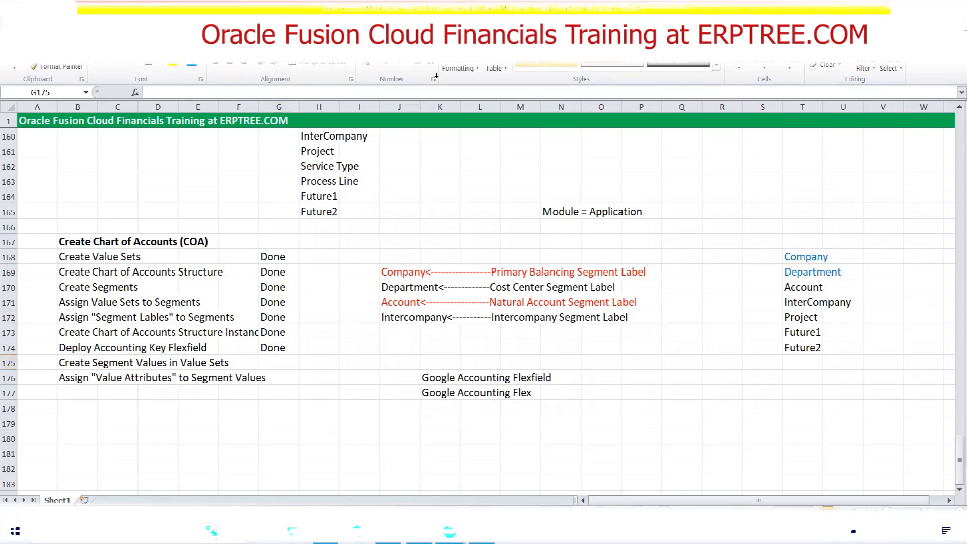
{"action": "left_click", "coordinate": [750, 23]}
{"action": "left_click", "coordinate": [781, 48]}
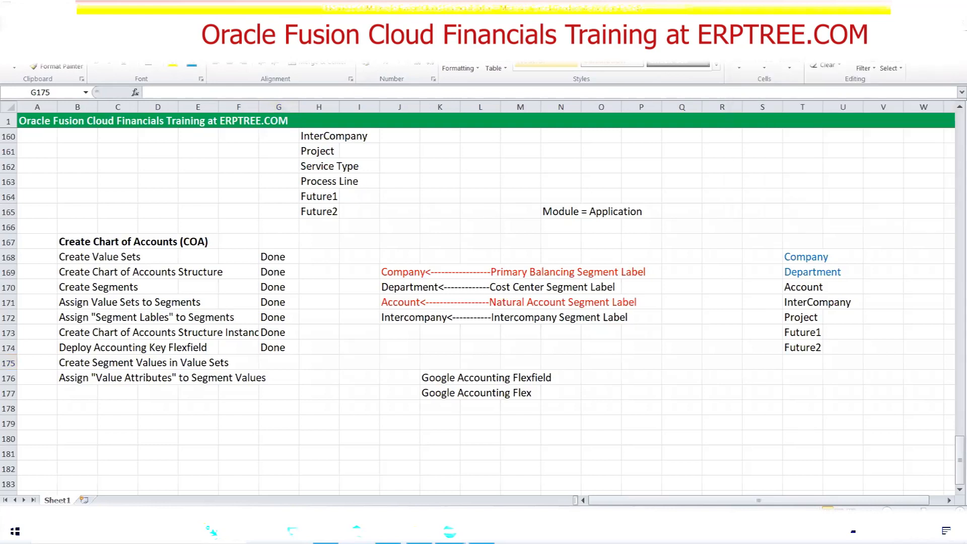